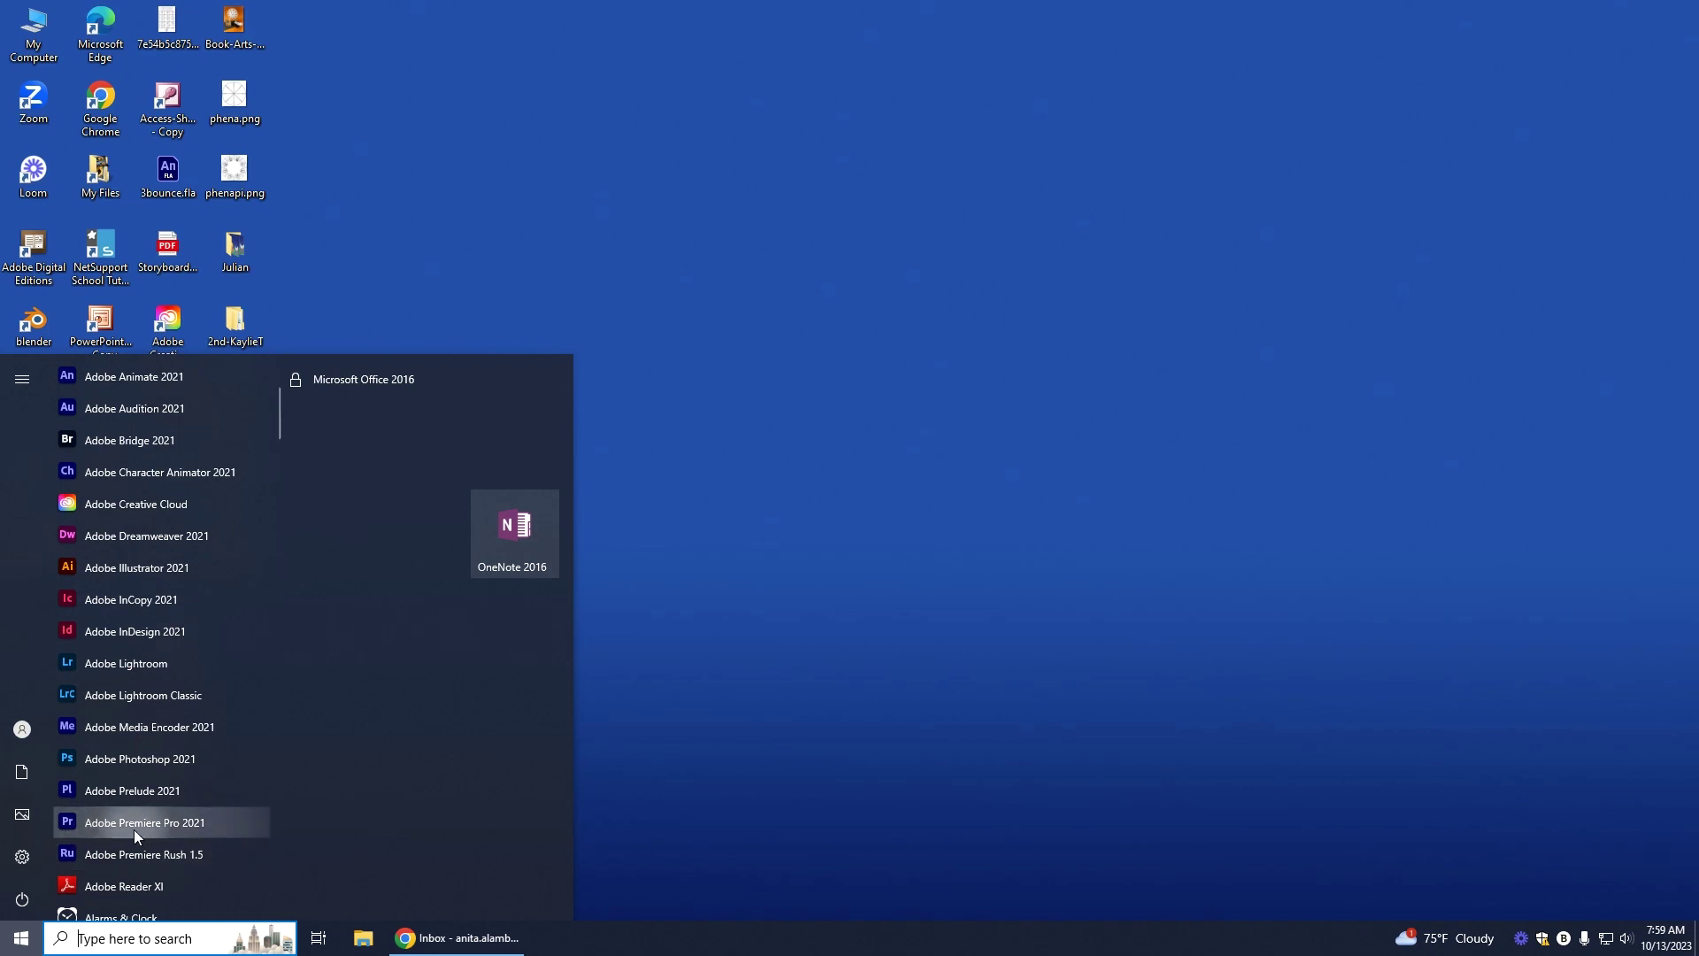
Step: Launch Premiere Pro 2021, dismiss the Documents folder error, and start a new project
left_click(135, 827)
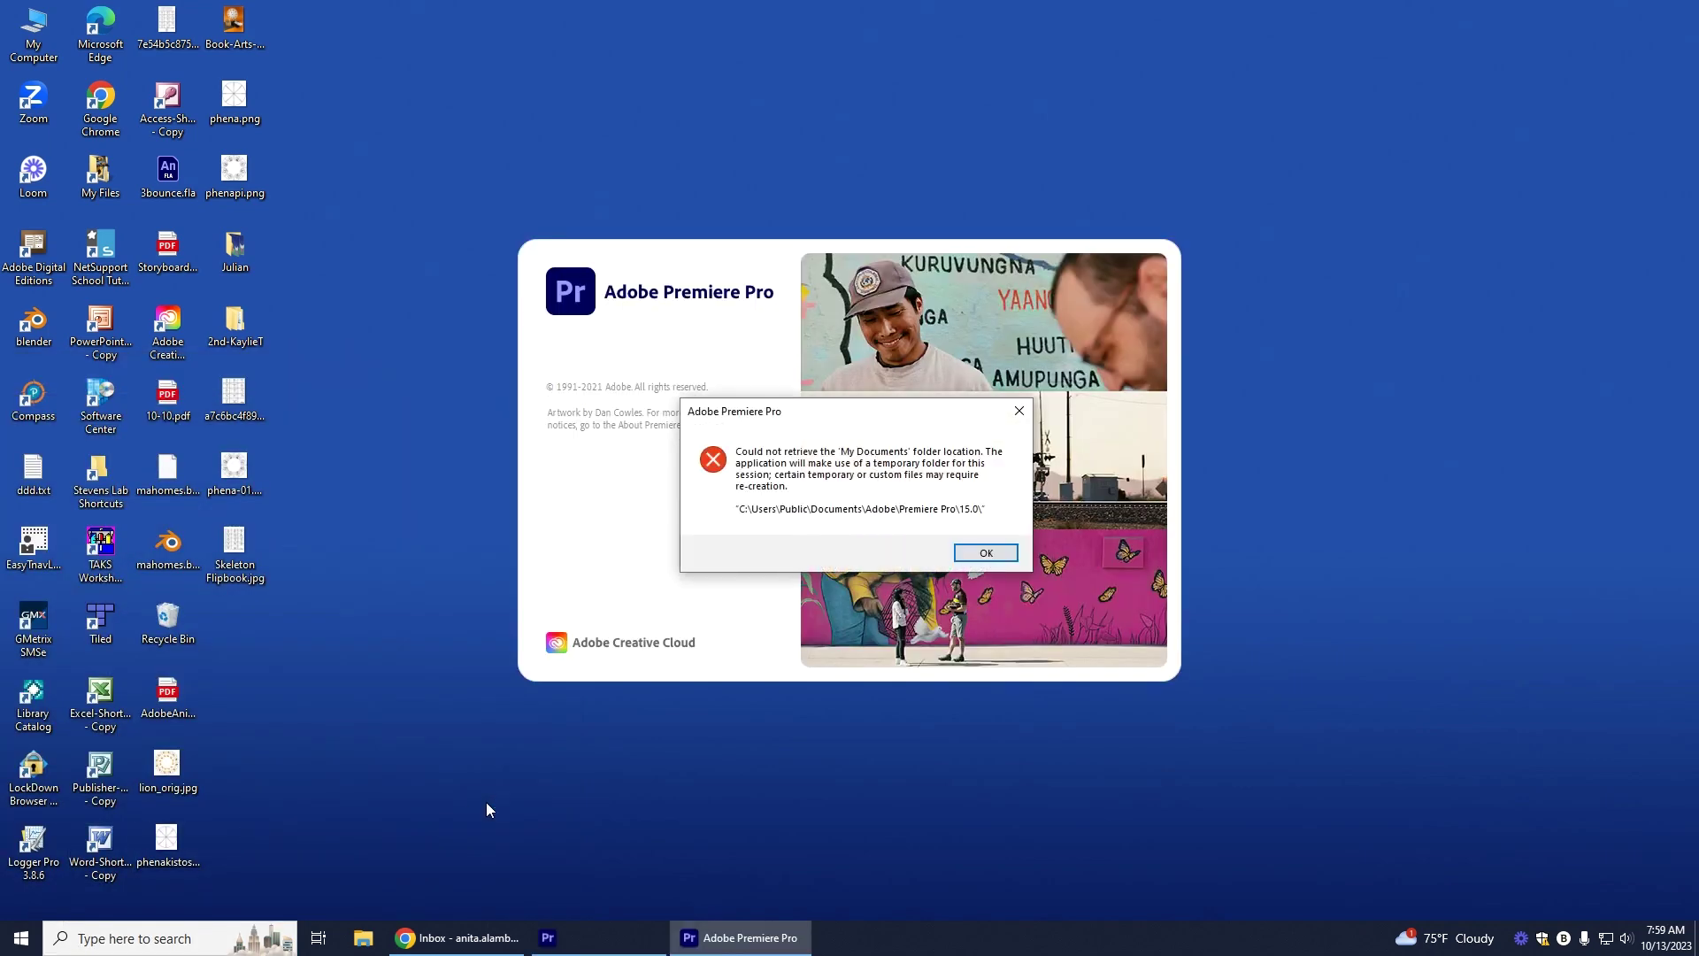
left_click(985, 555)
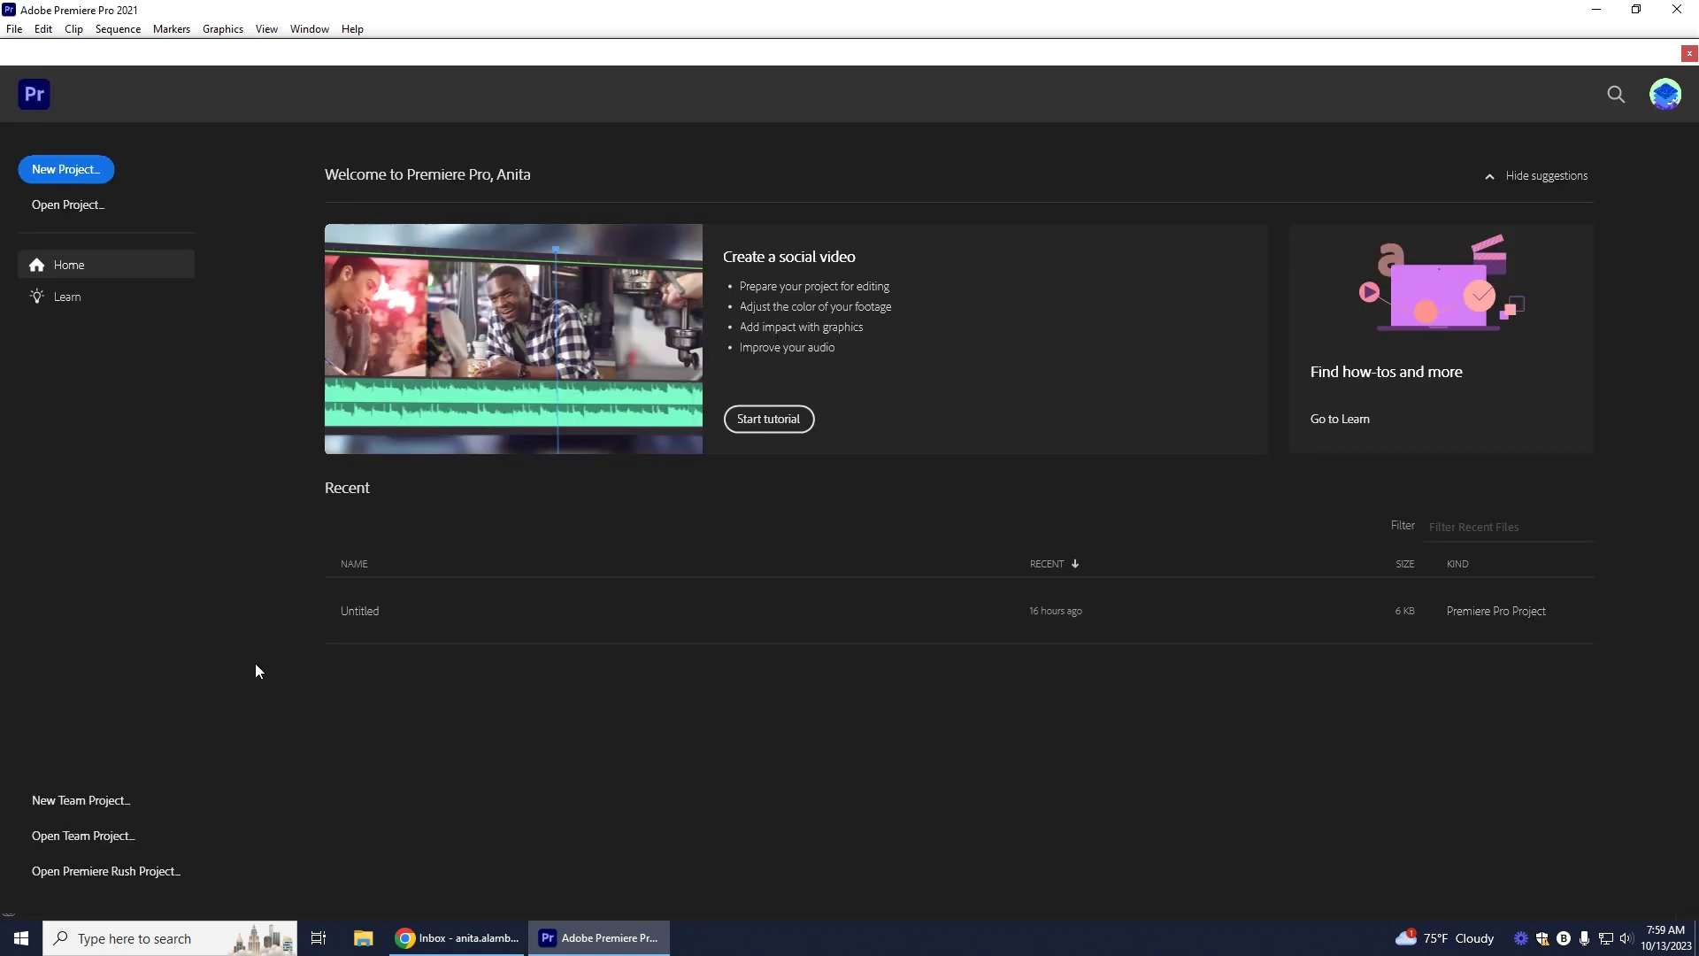
left_click(77, 188)
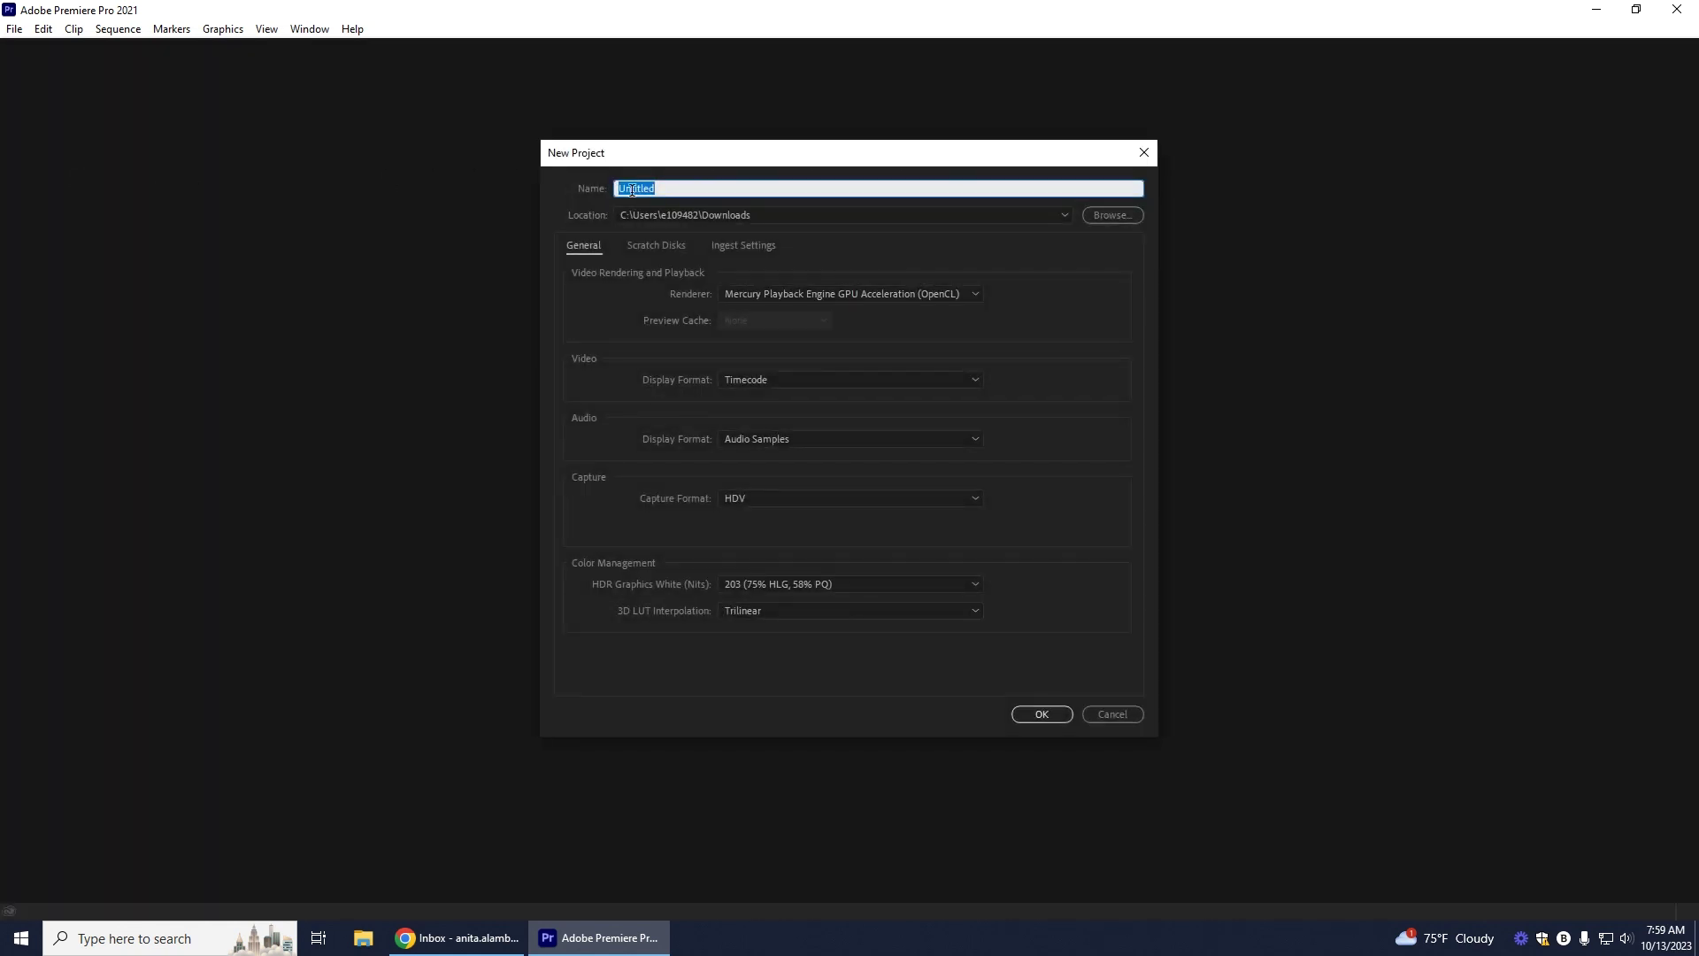
Step: Name the new project StopMotion, set its location to Downloads, and create it
type("StopMotion")
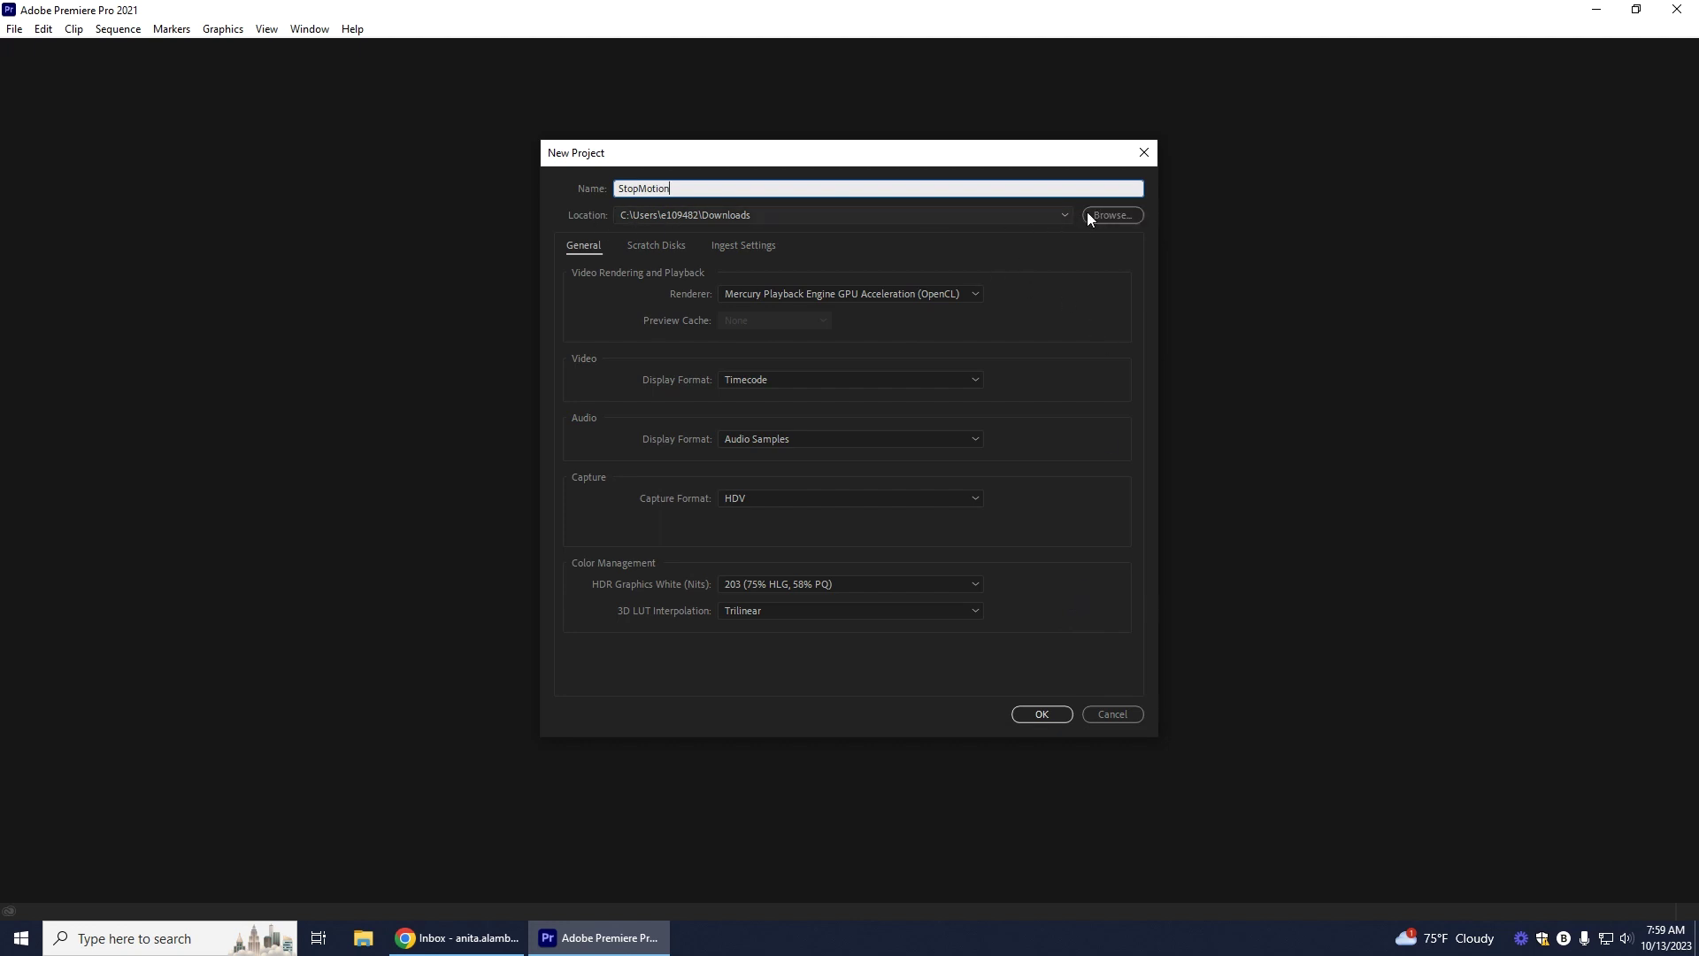
left_click(1112, 214)
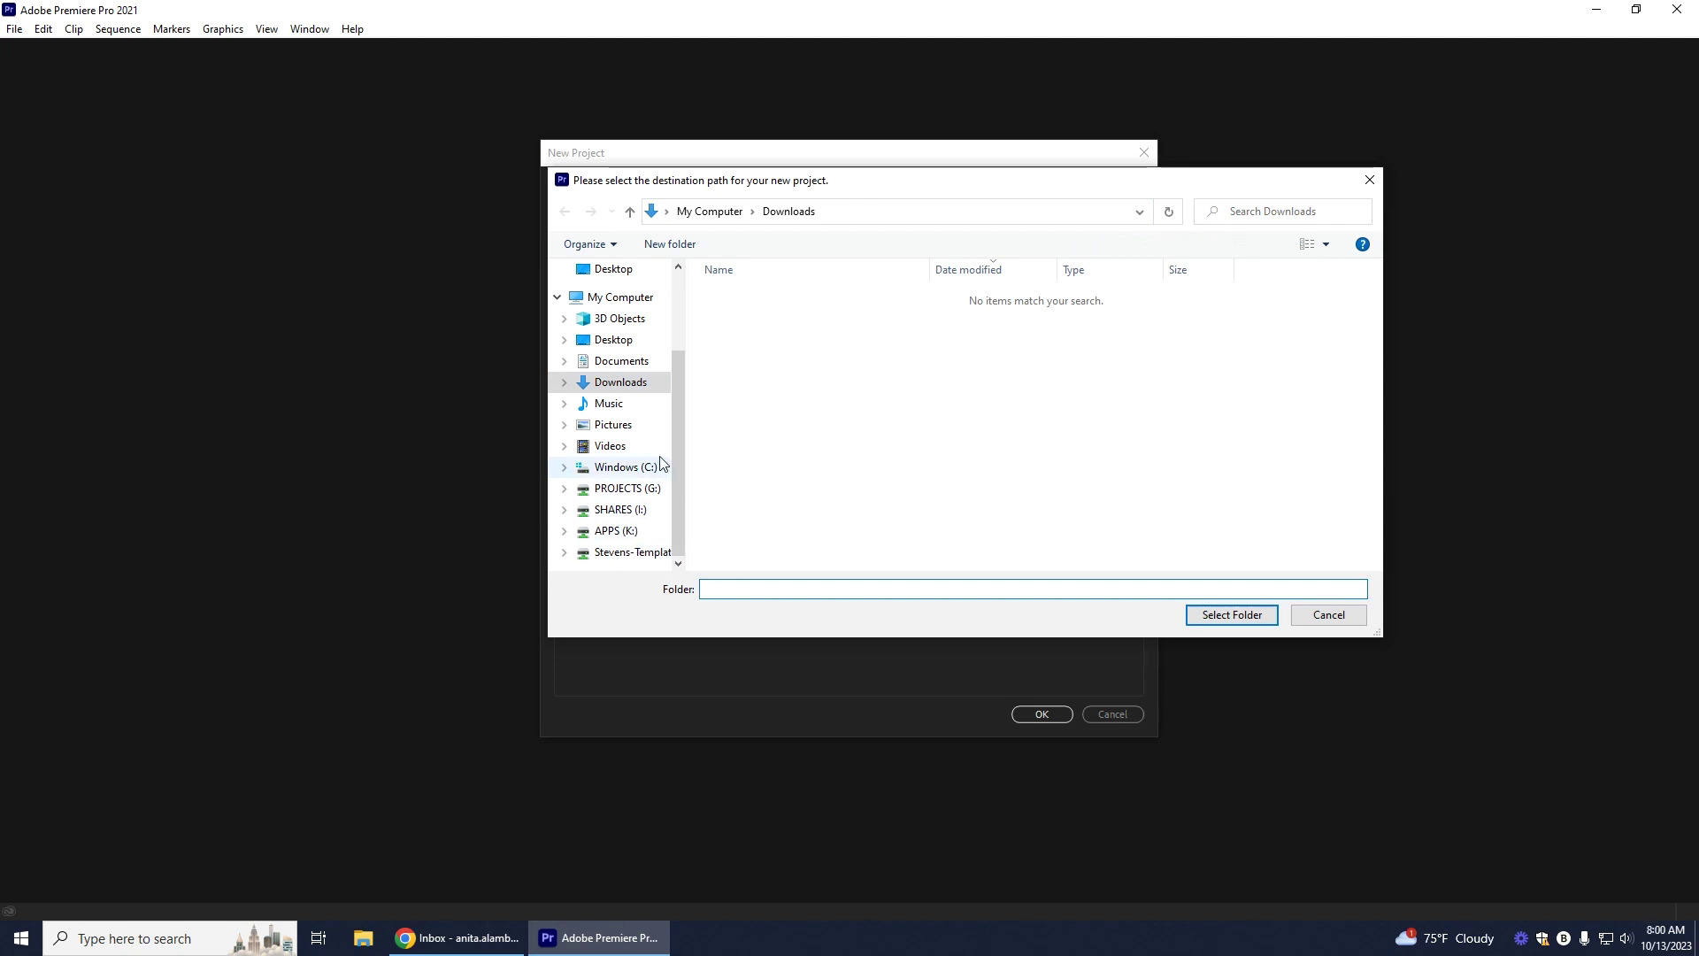
scroll(644, 398, "up", 2)
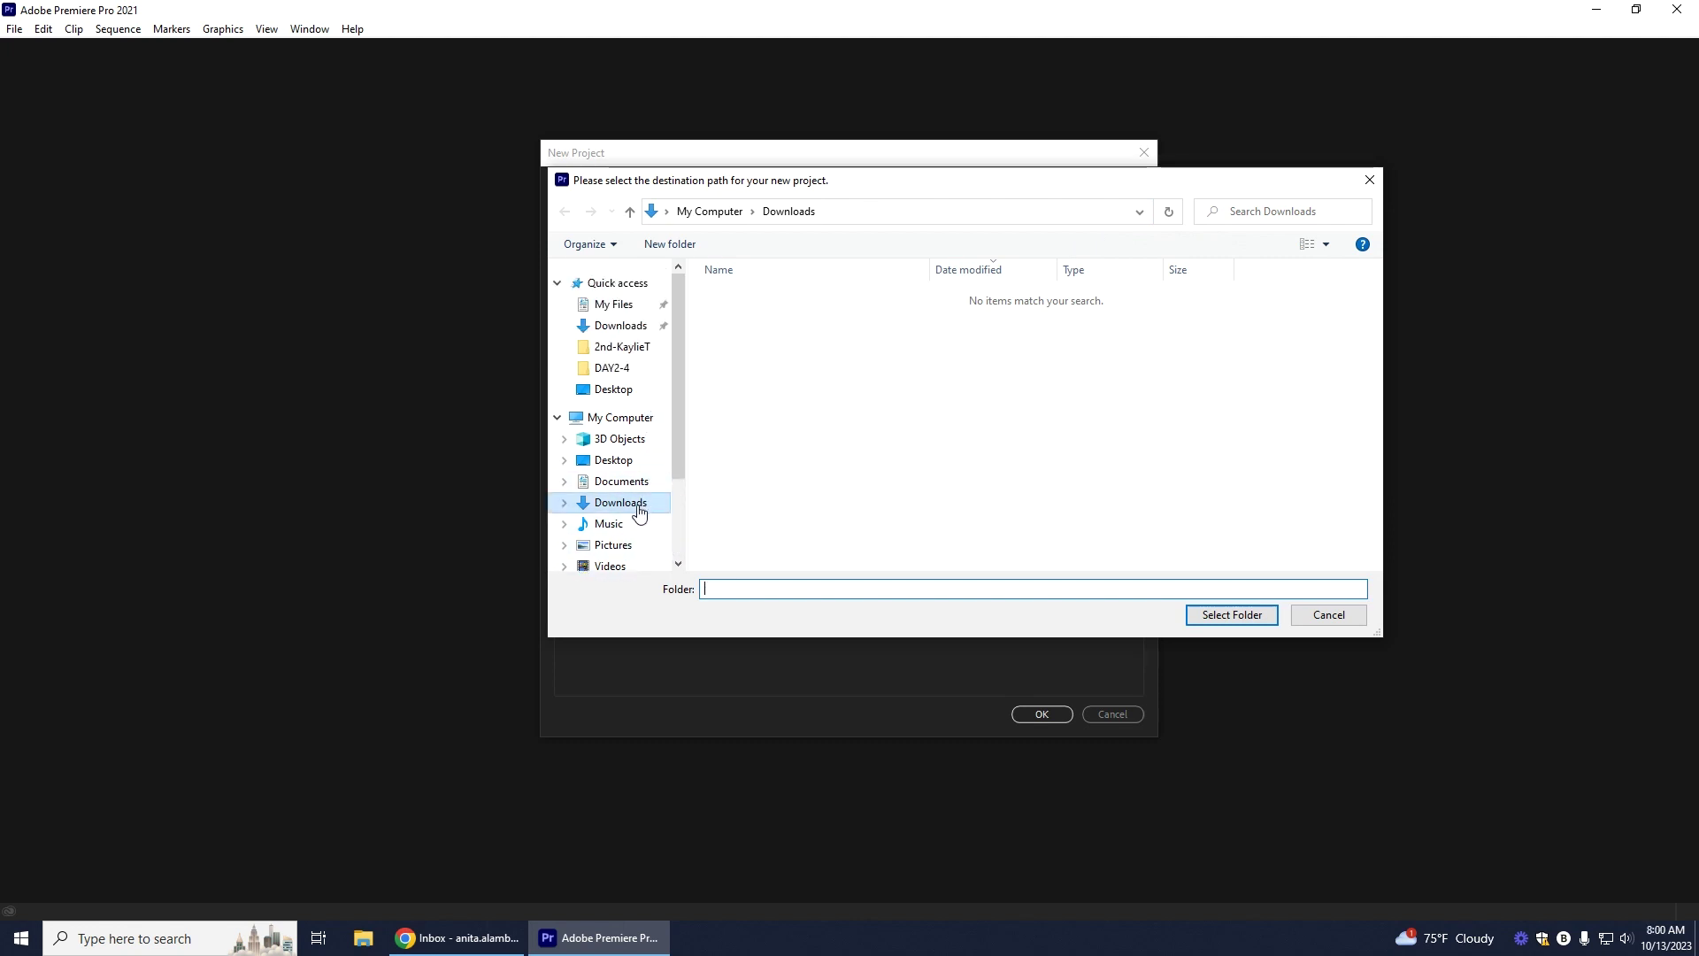
scroll(634, 466, "down", 2)
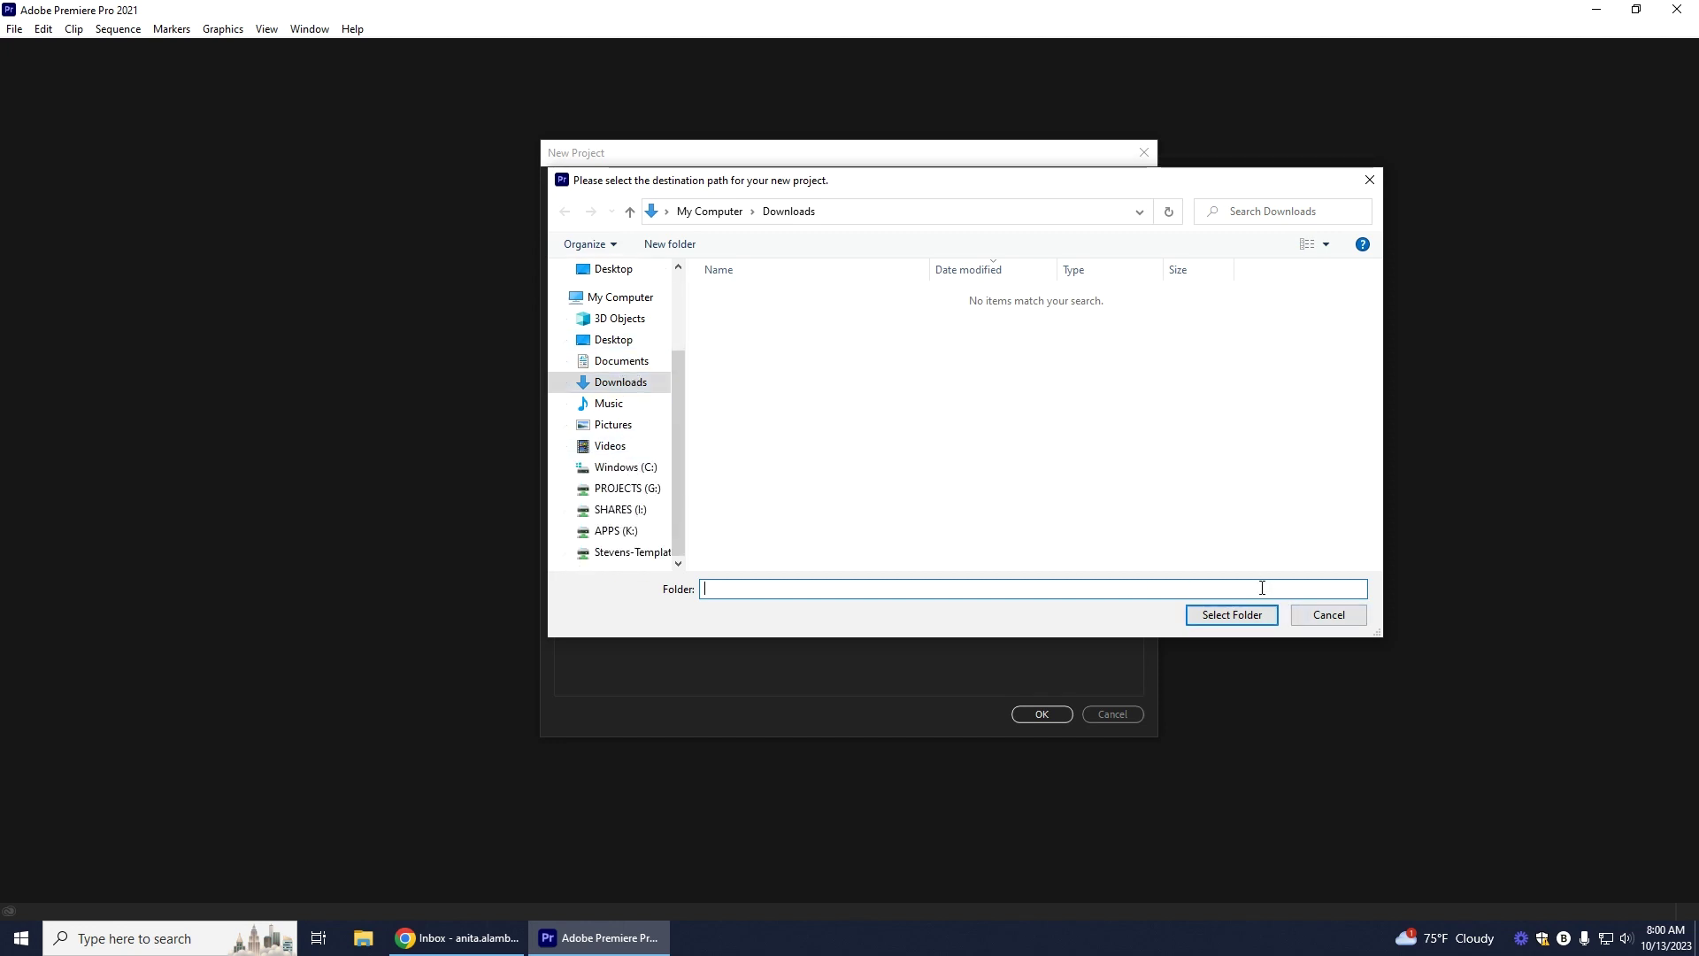
left_click(1243, 618)
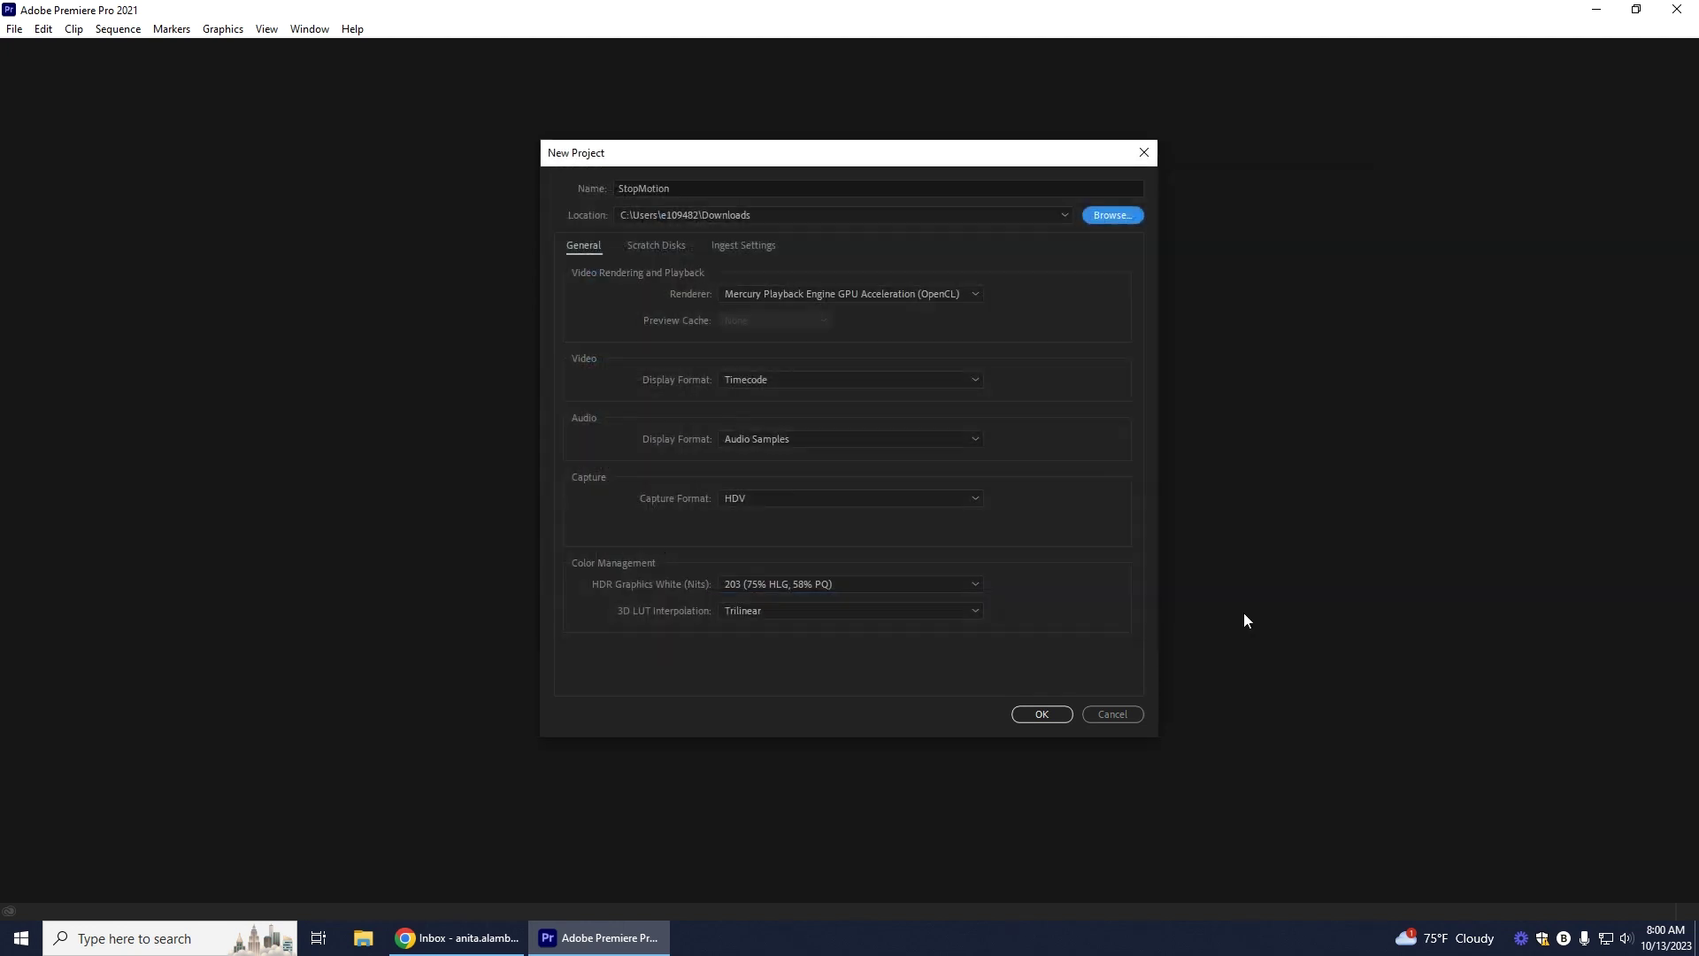
left_click(1044, 717)
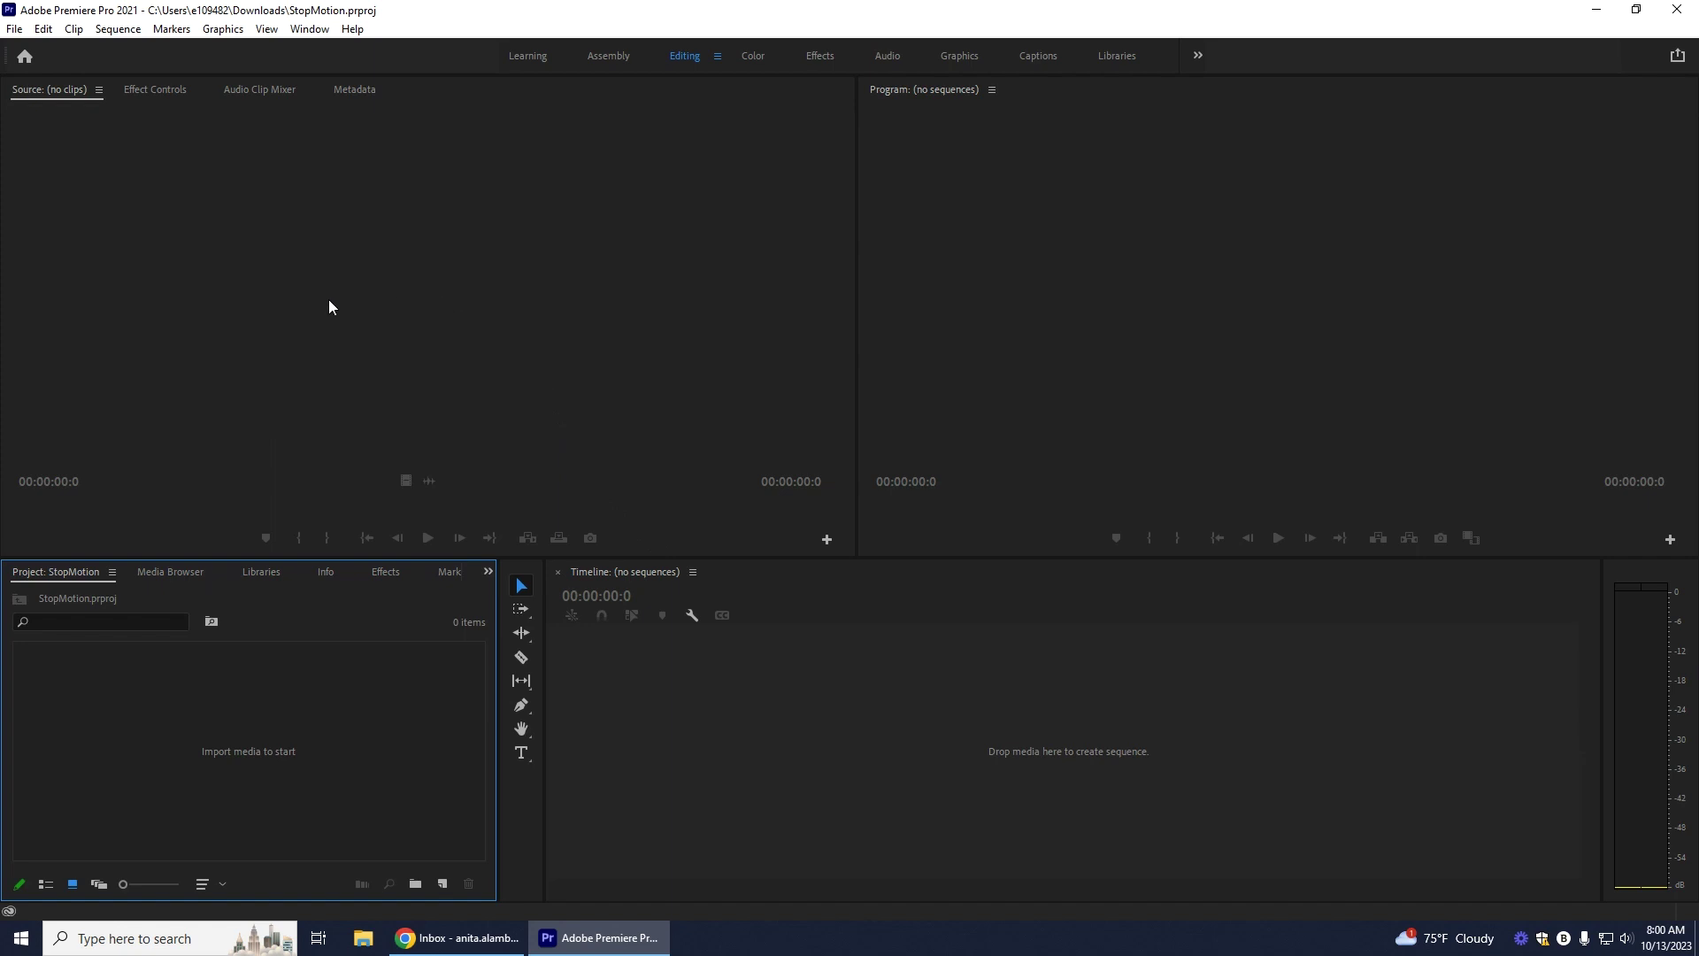
Step: In the Media Browser, browse the C: drive and enter the Users folder
left_click(178, 573)
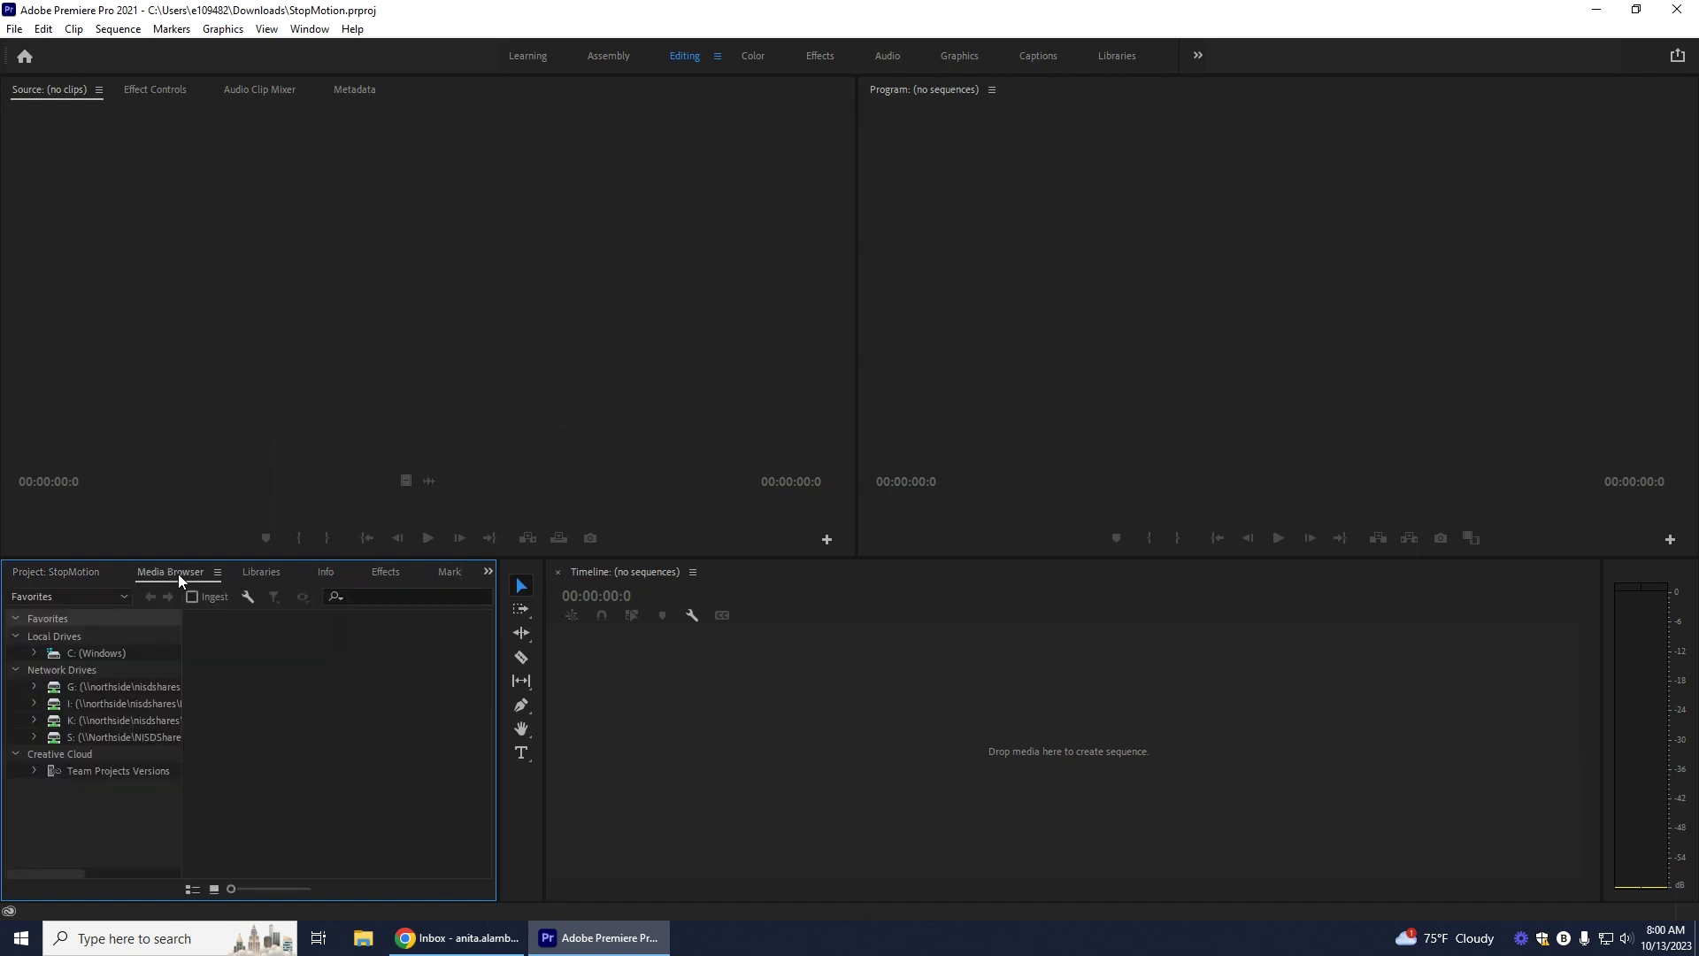
left_click(98, 653)
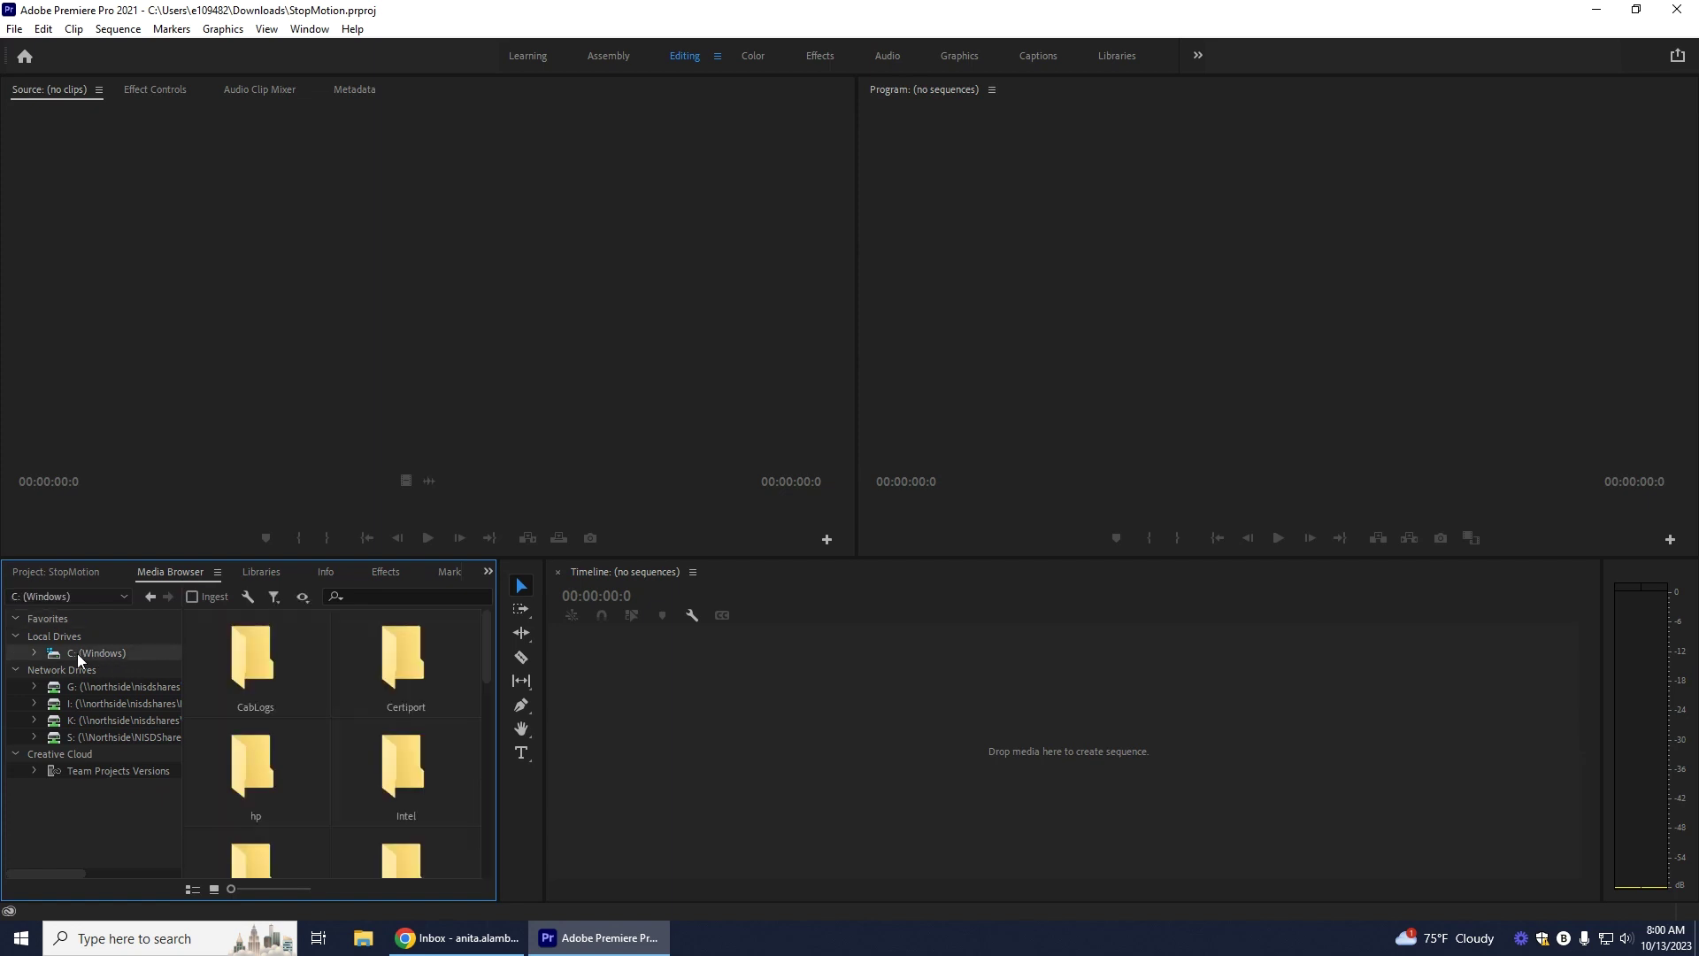
scroll(319, 678, "down", 10)
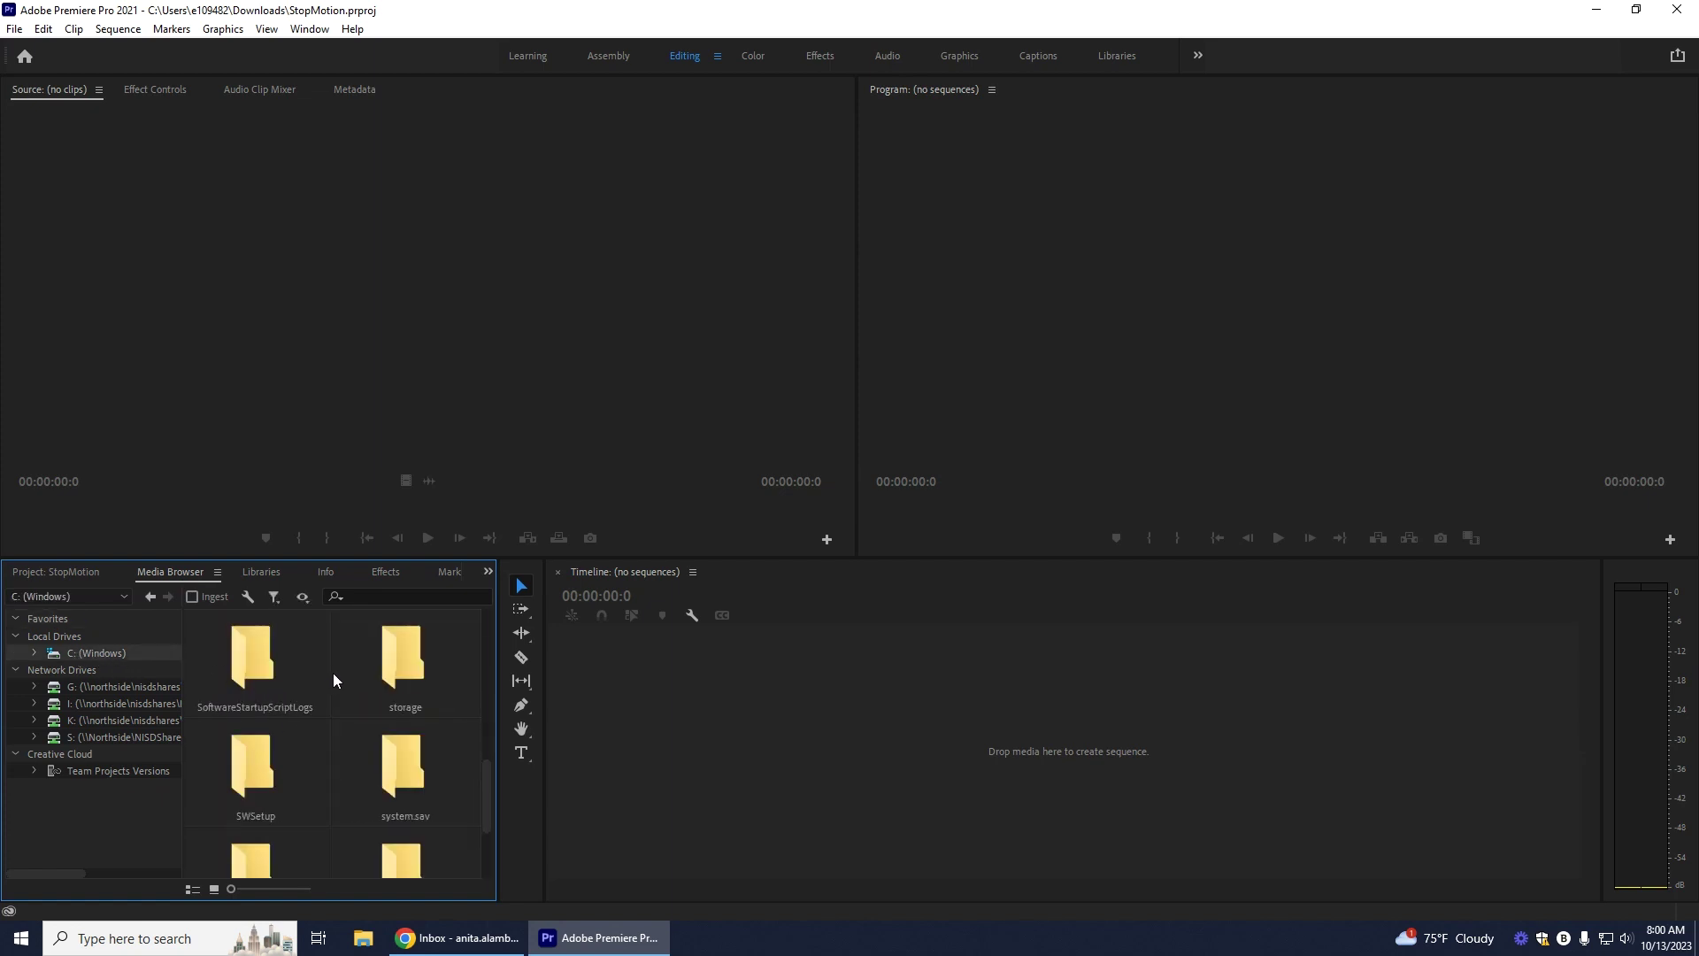
scroll(333, 672, "up", 1)
scroll(335, 666, "down", 1)
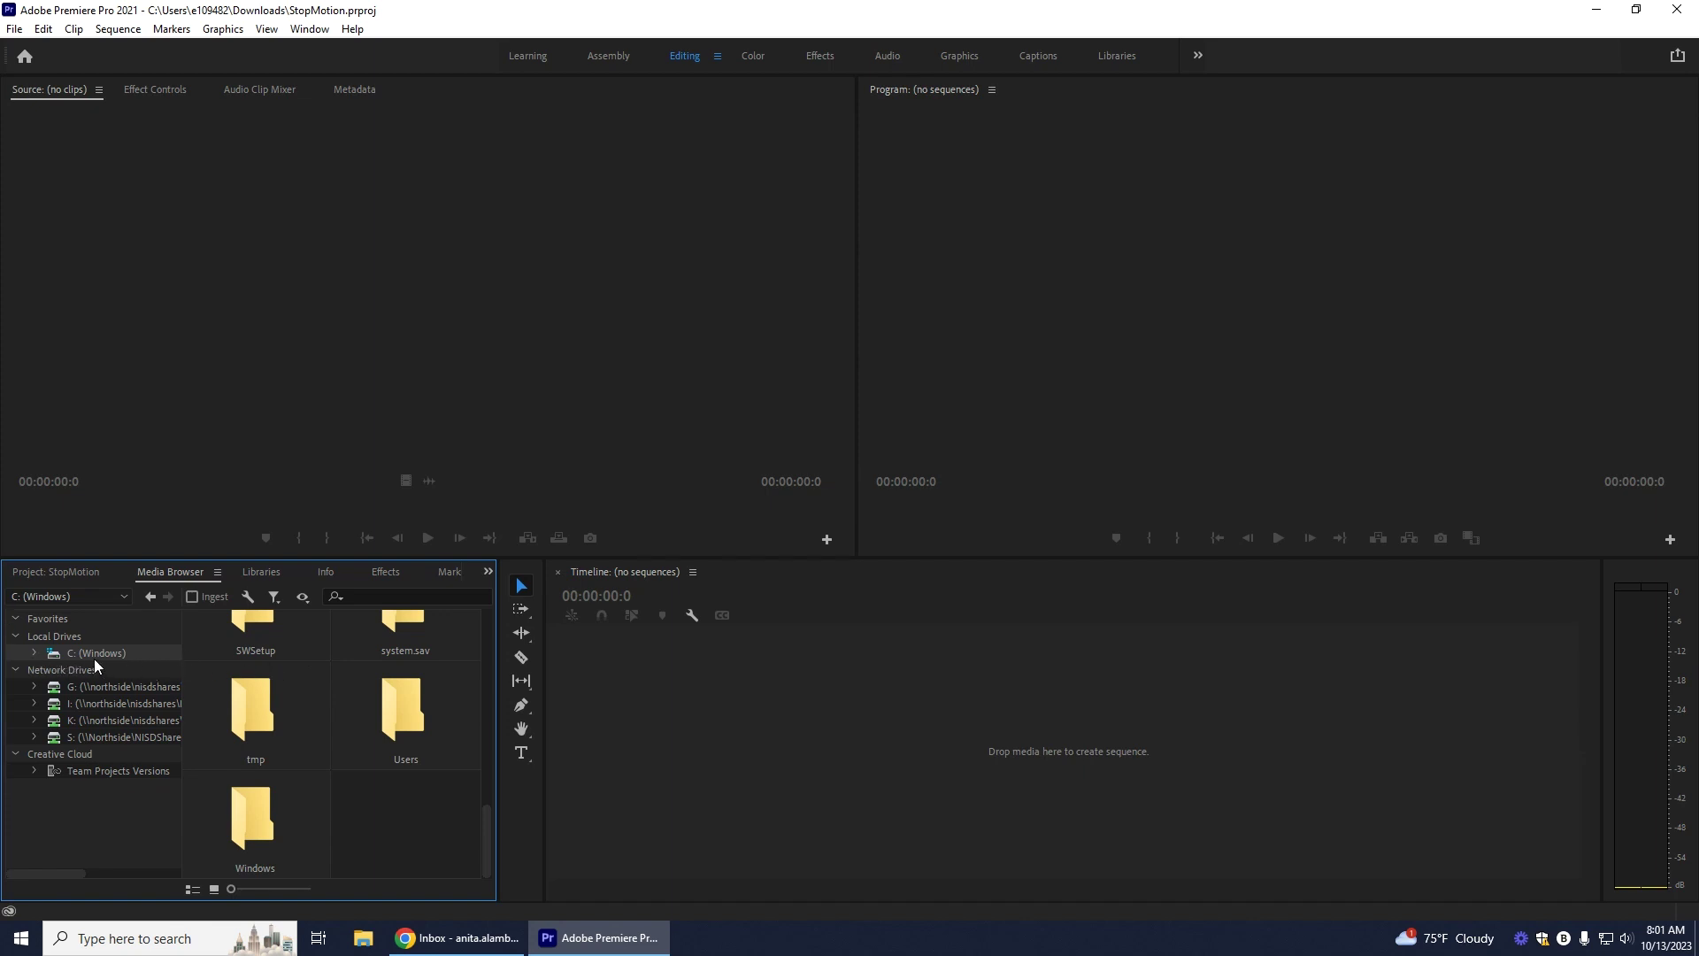
double_click(420, 712)
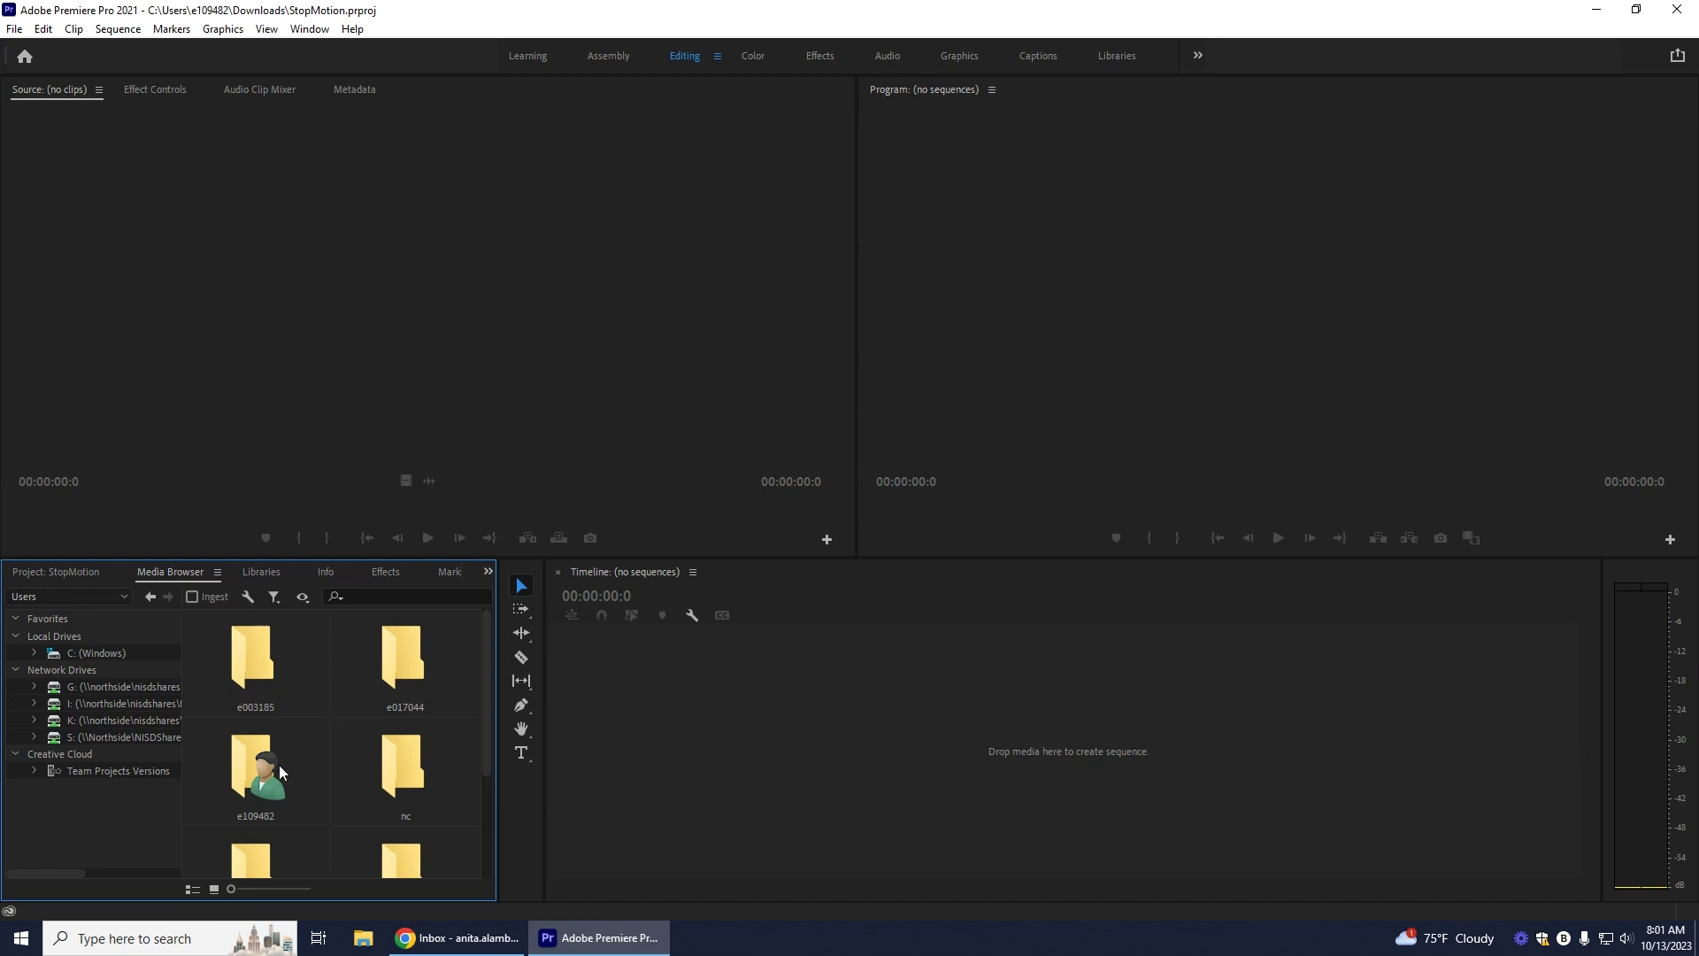
scroll(337, 767, "down", 3)
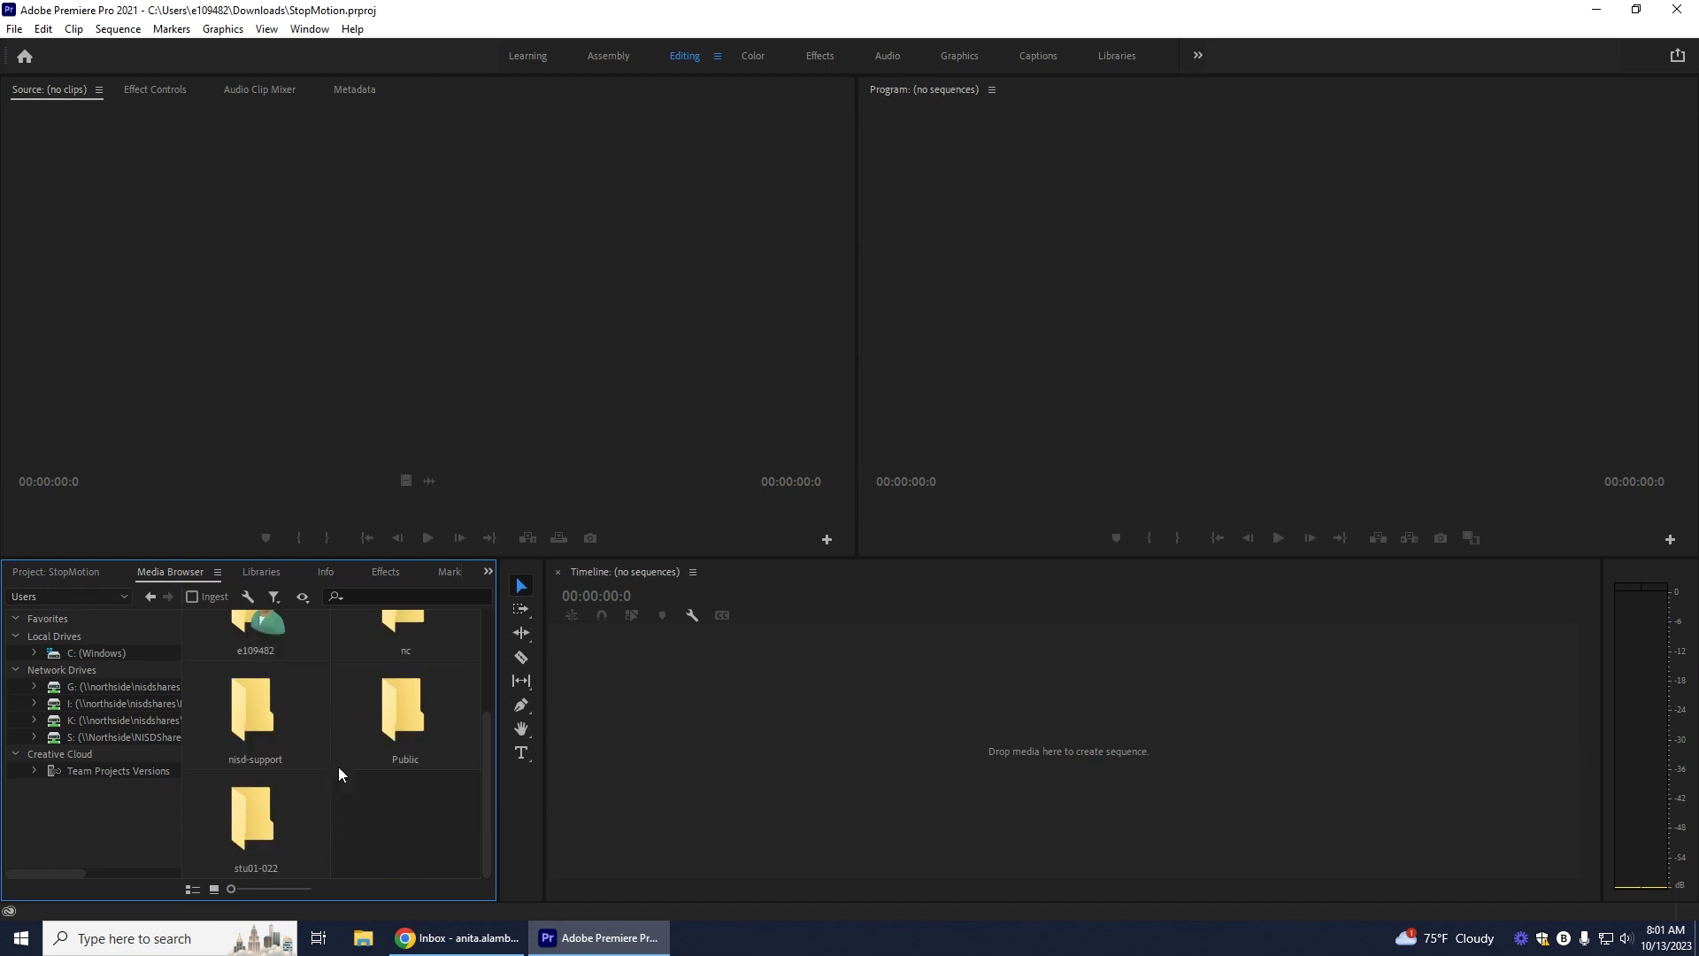
scroll(345, 756, "up", 1)
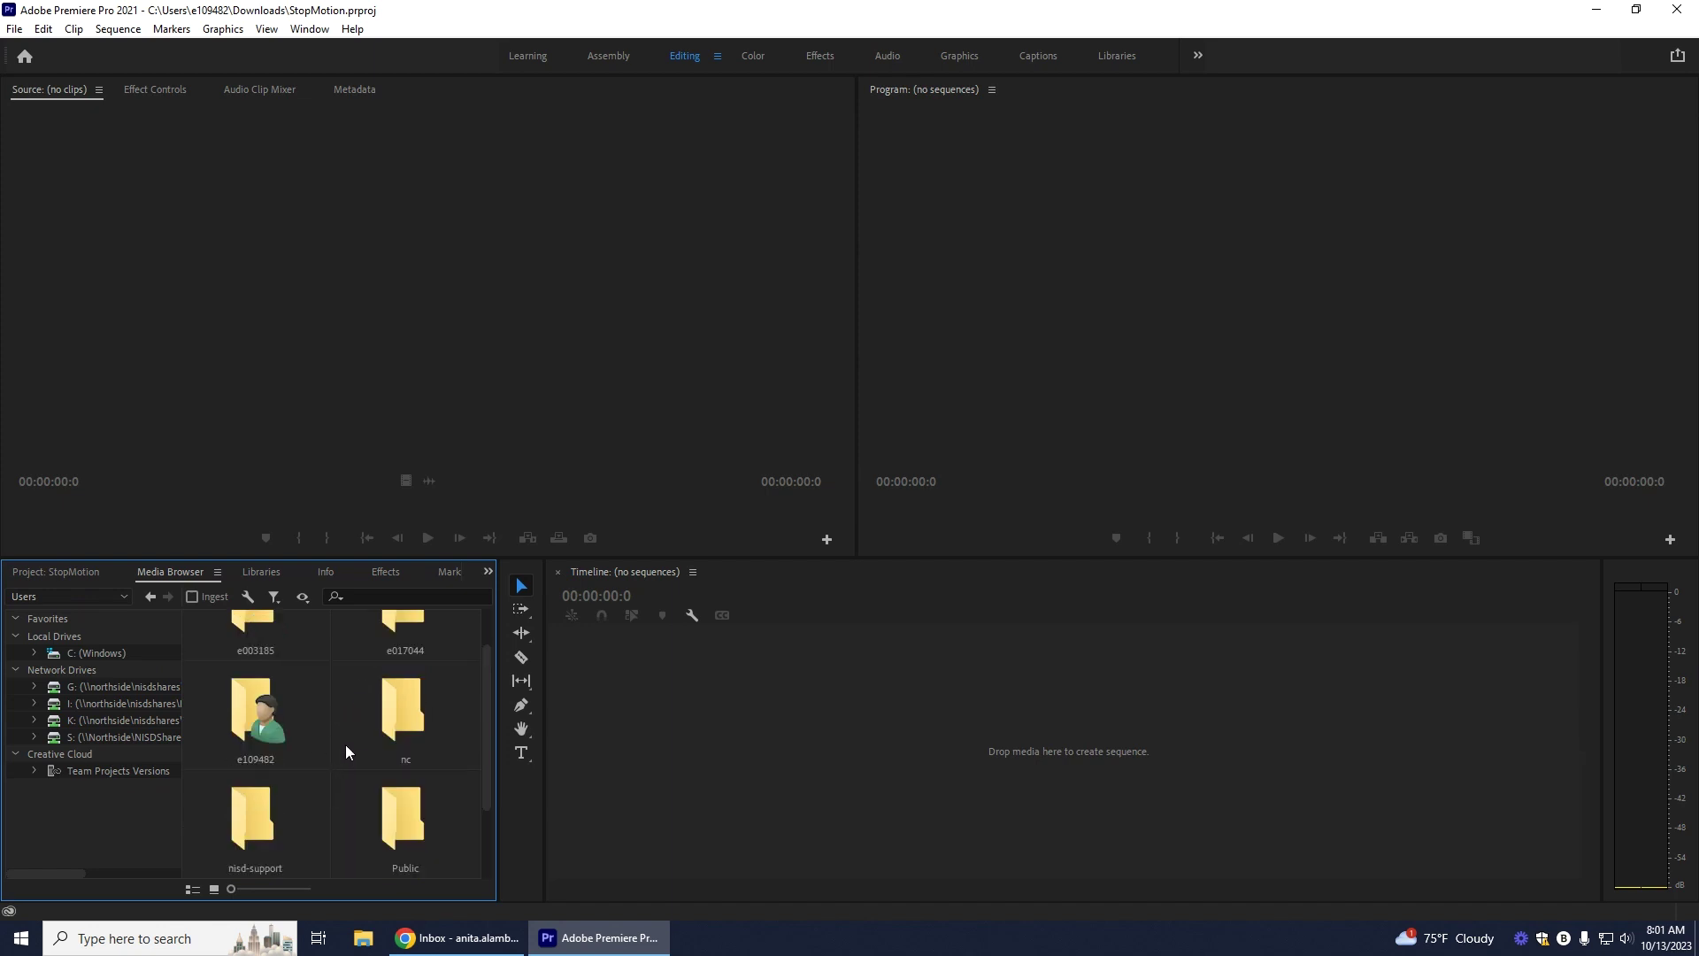
scroll(344, 740, "up", 1)
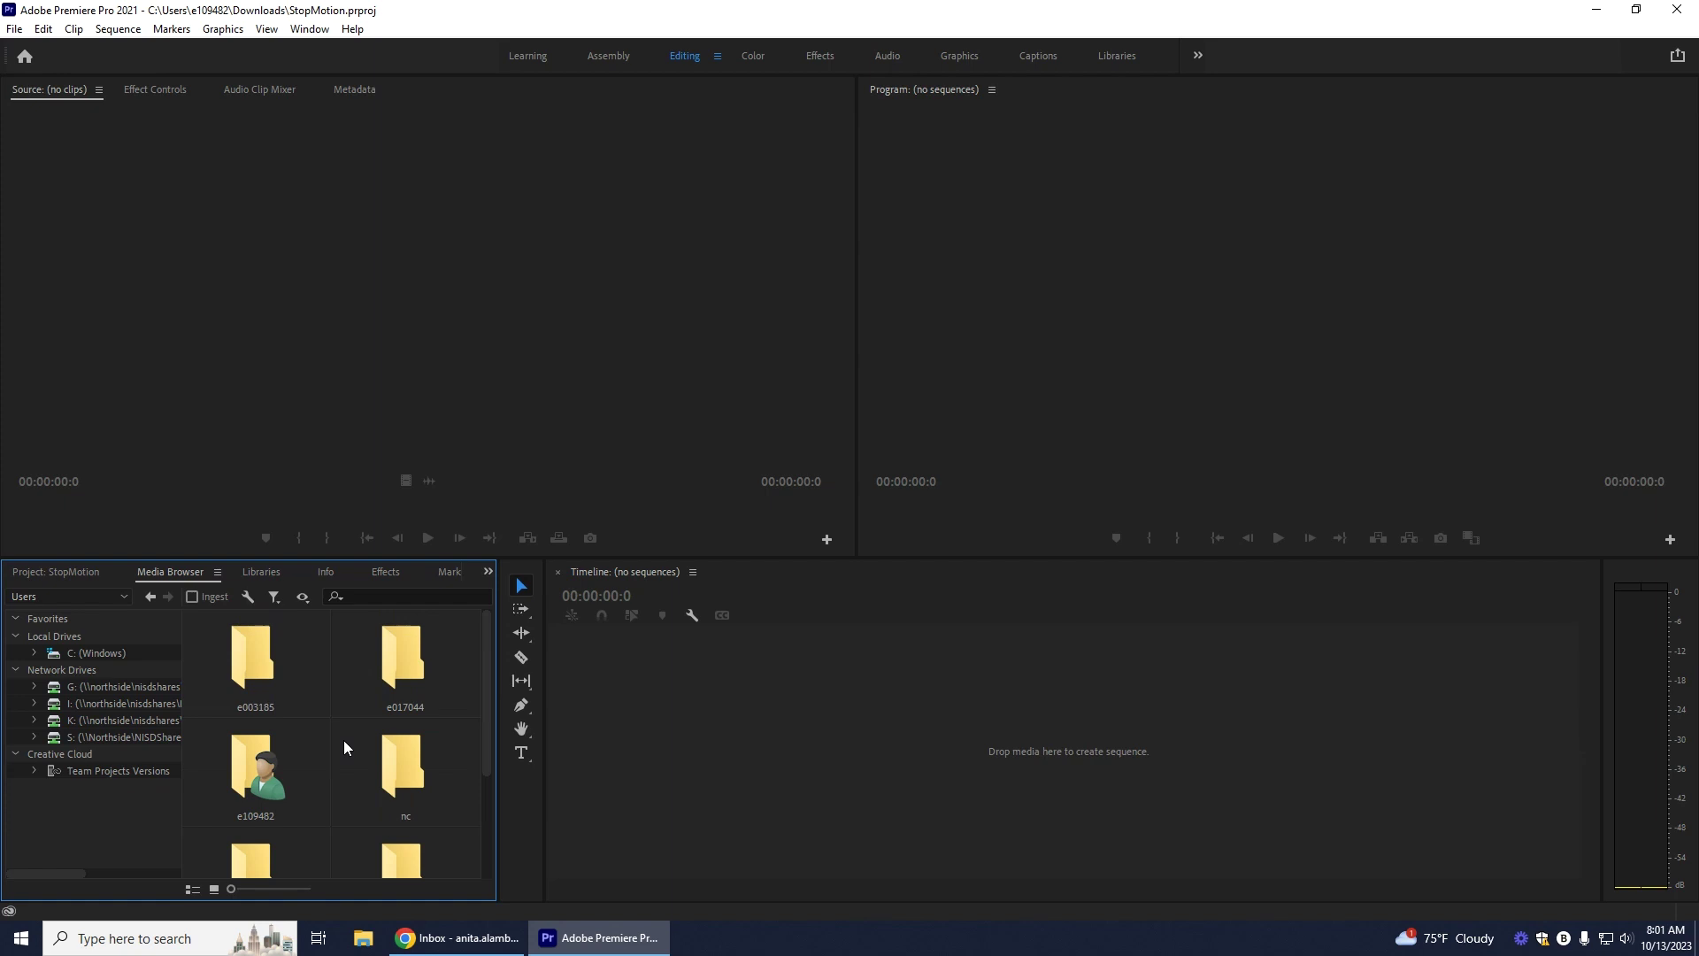
double_click(259, 783)
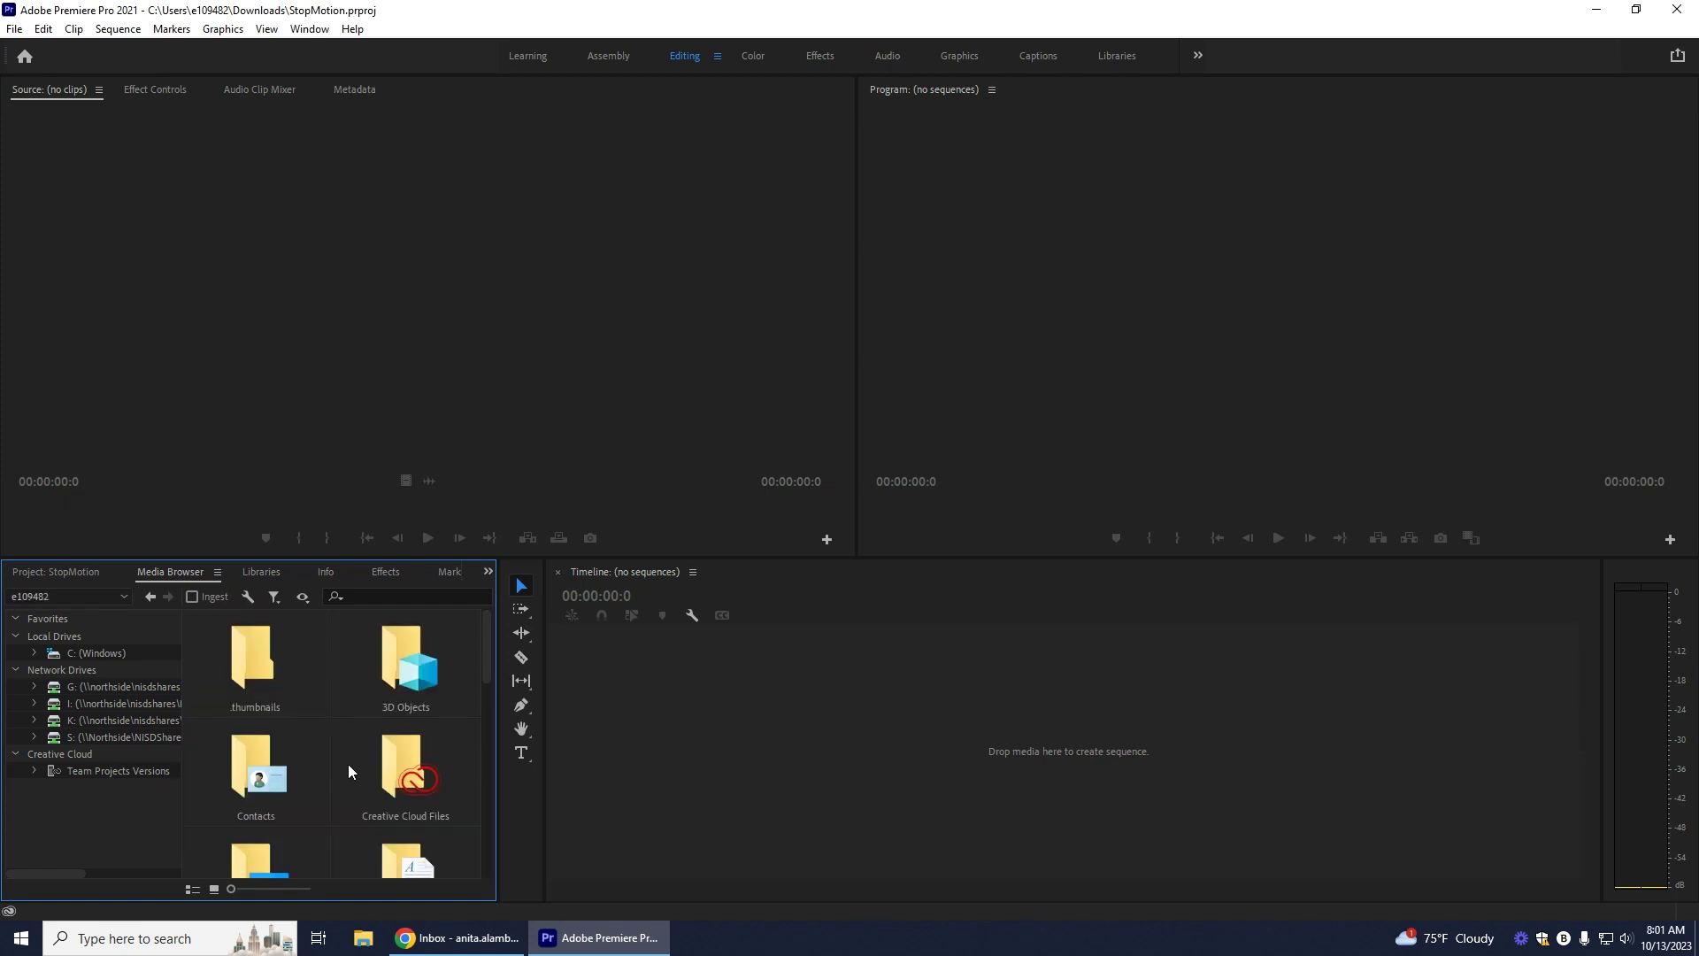
scroll(348, 763, "down", 1)
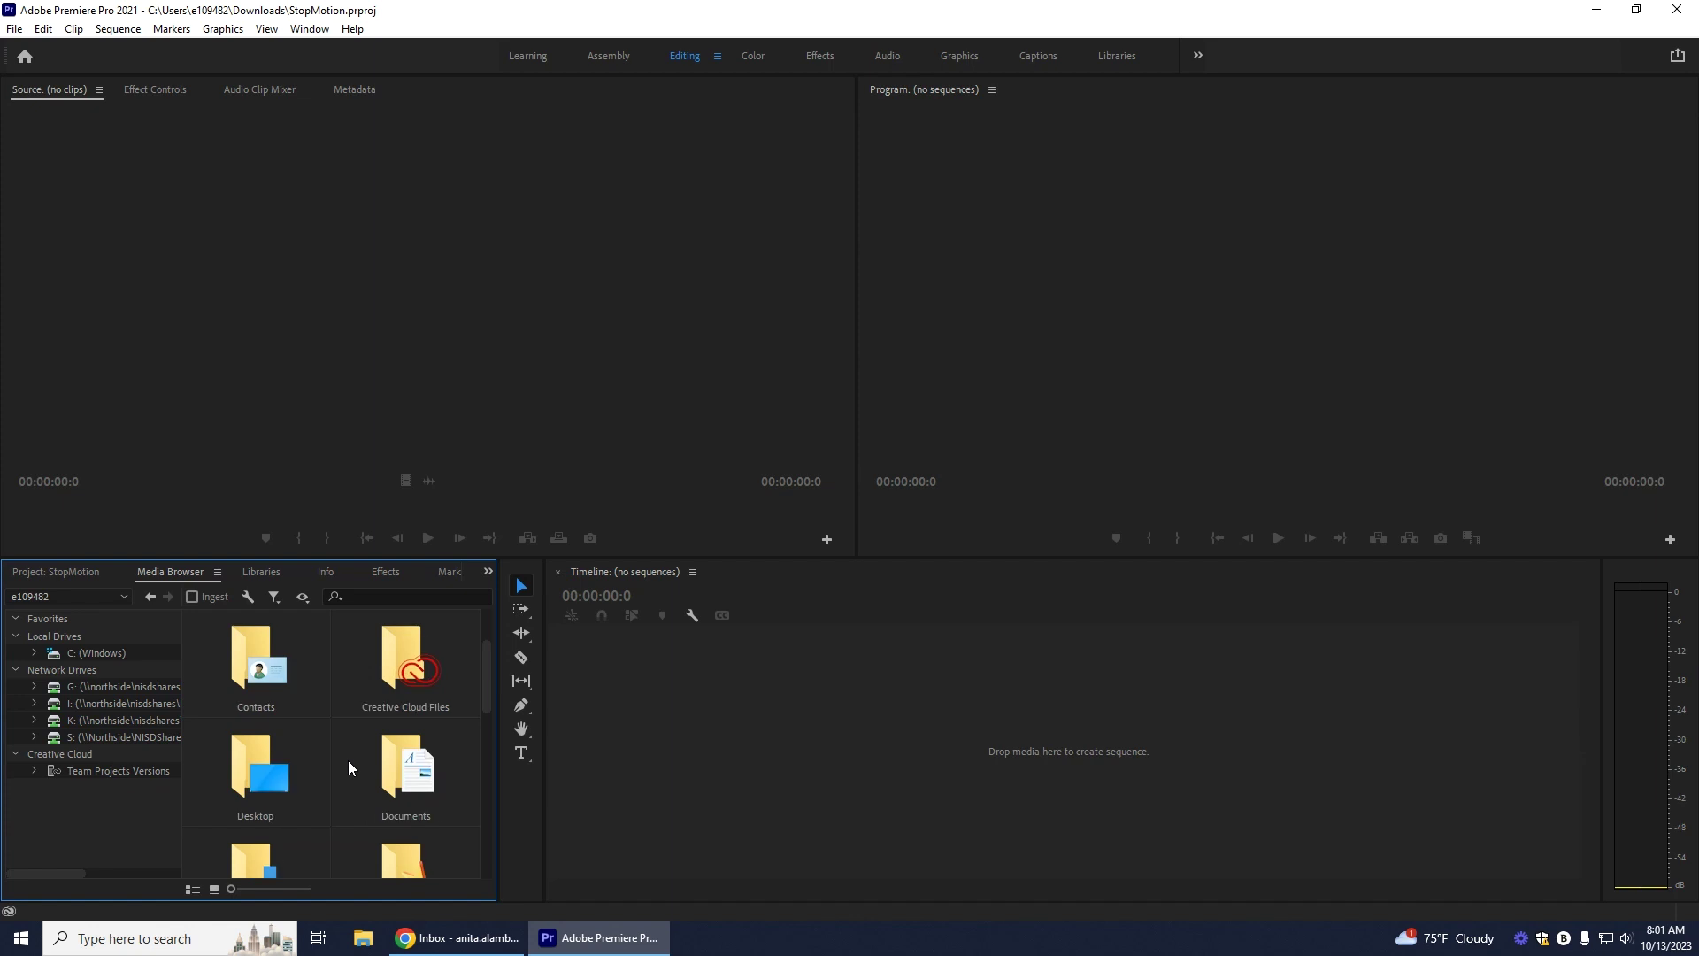
scroll(348, 761, "down", 1)
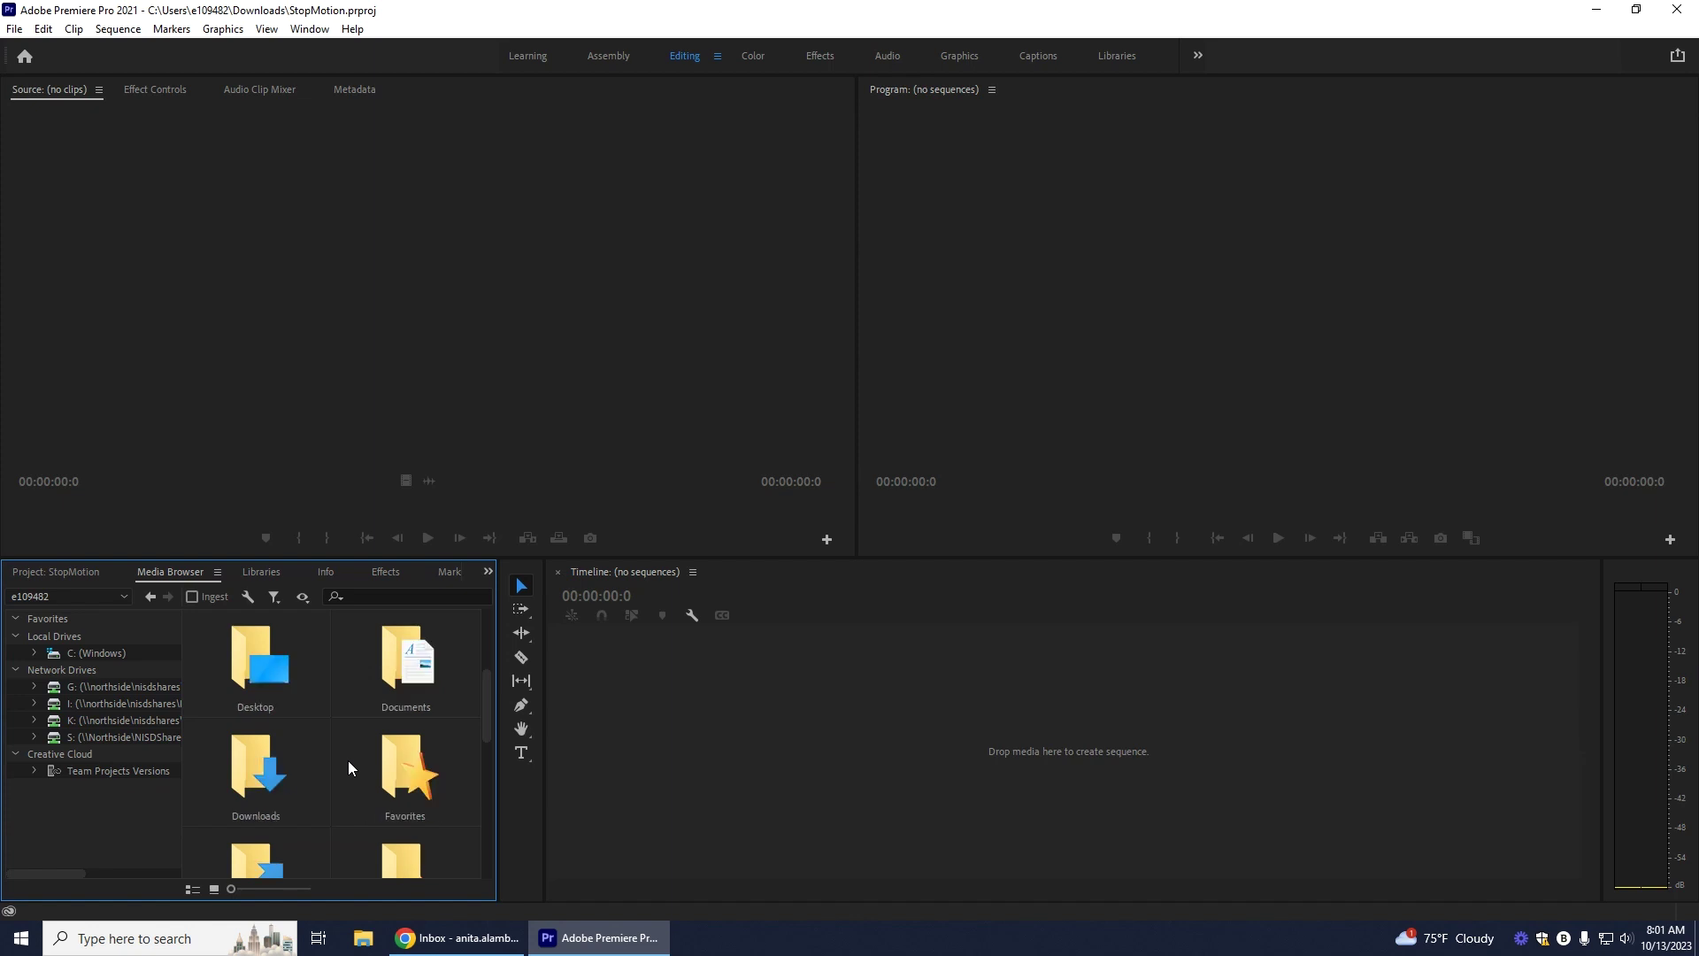
double_click(258, 770)
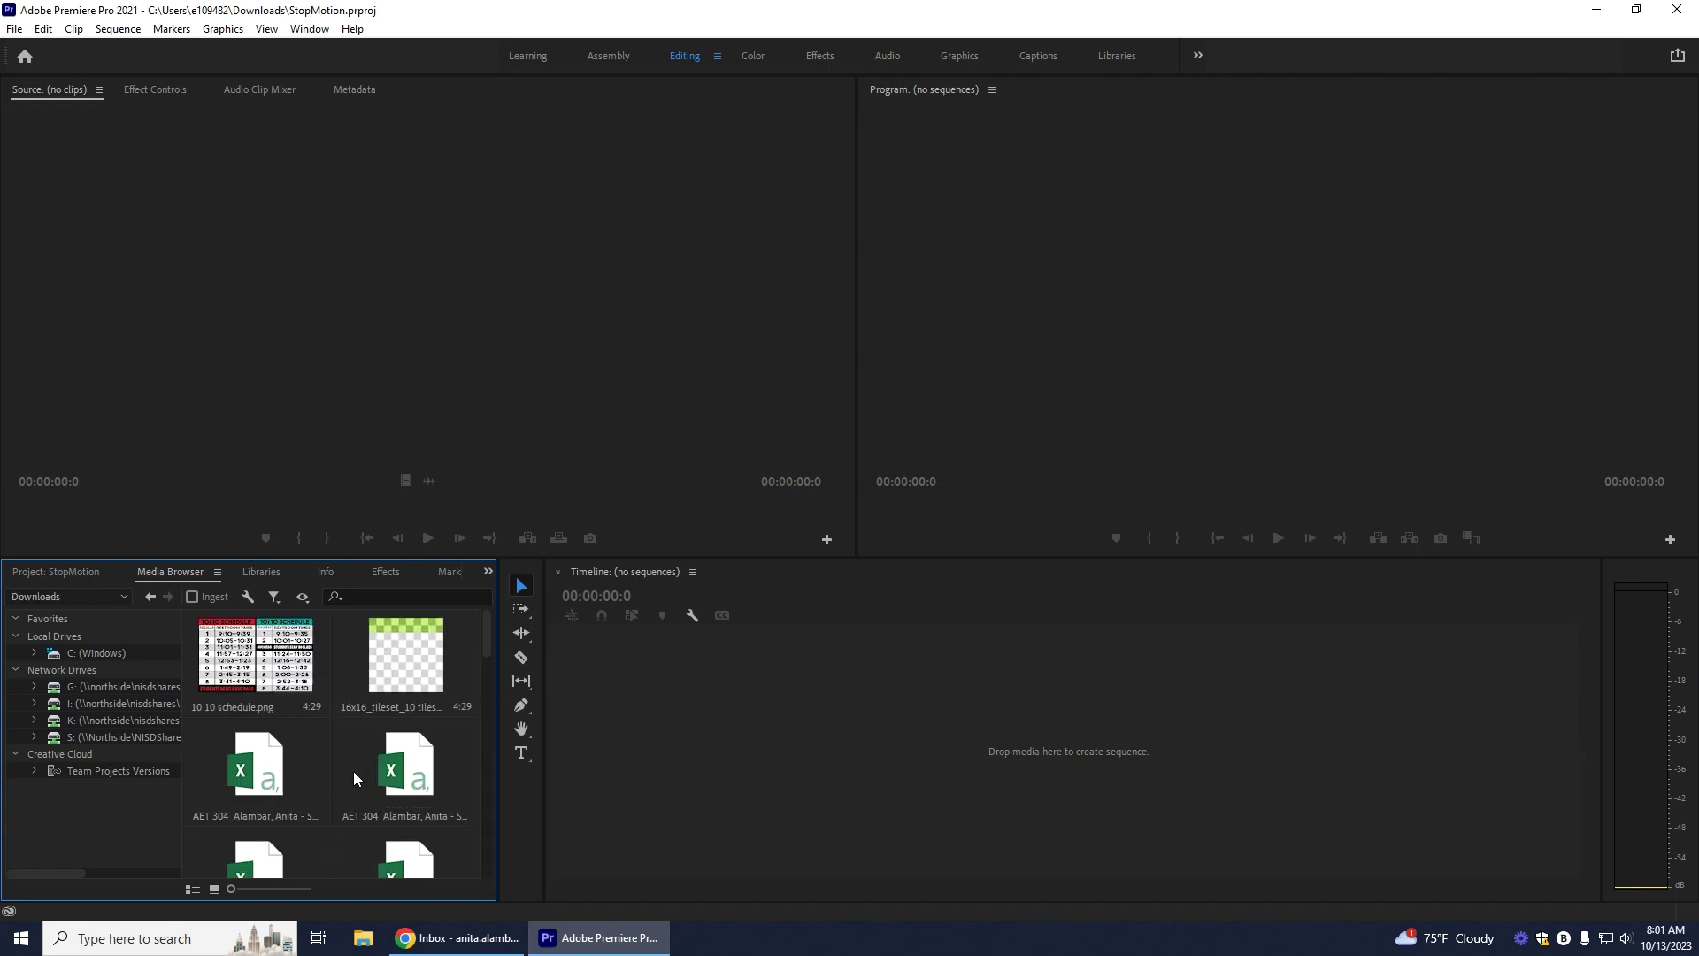
scroll(353, 772, "down", 1)
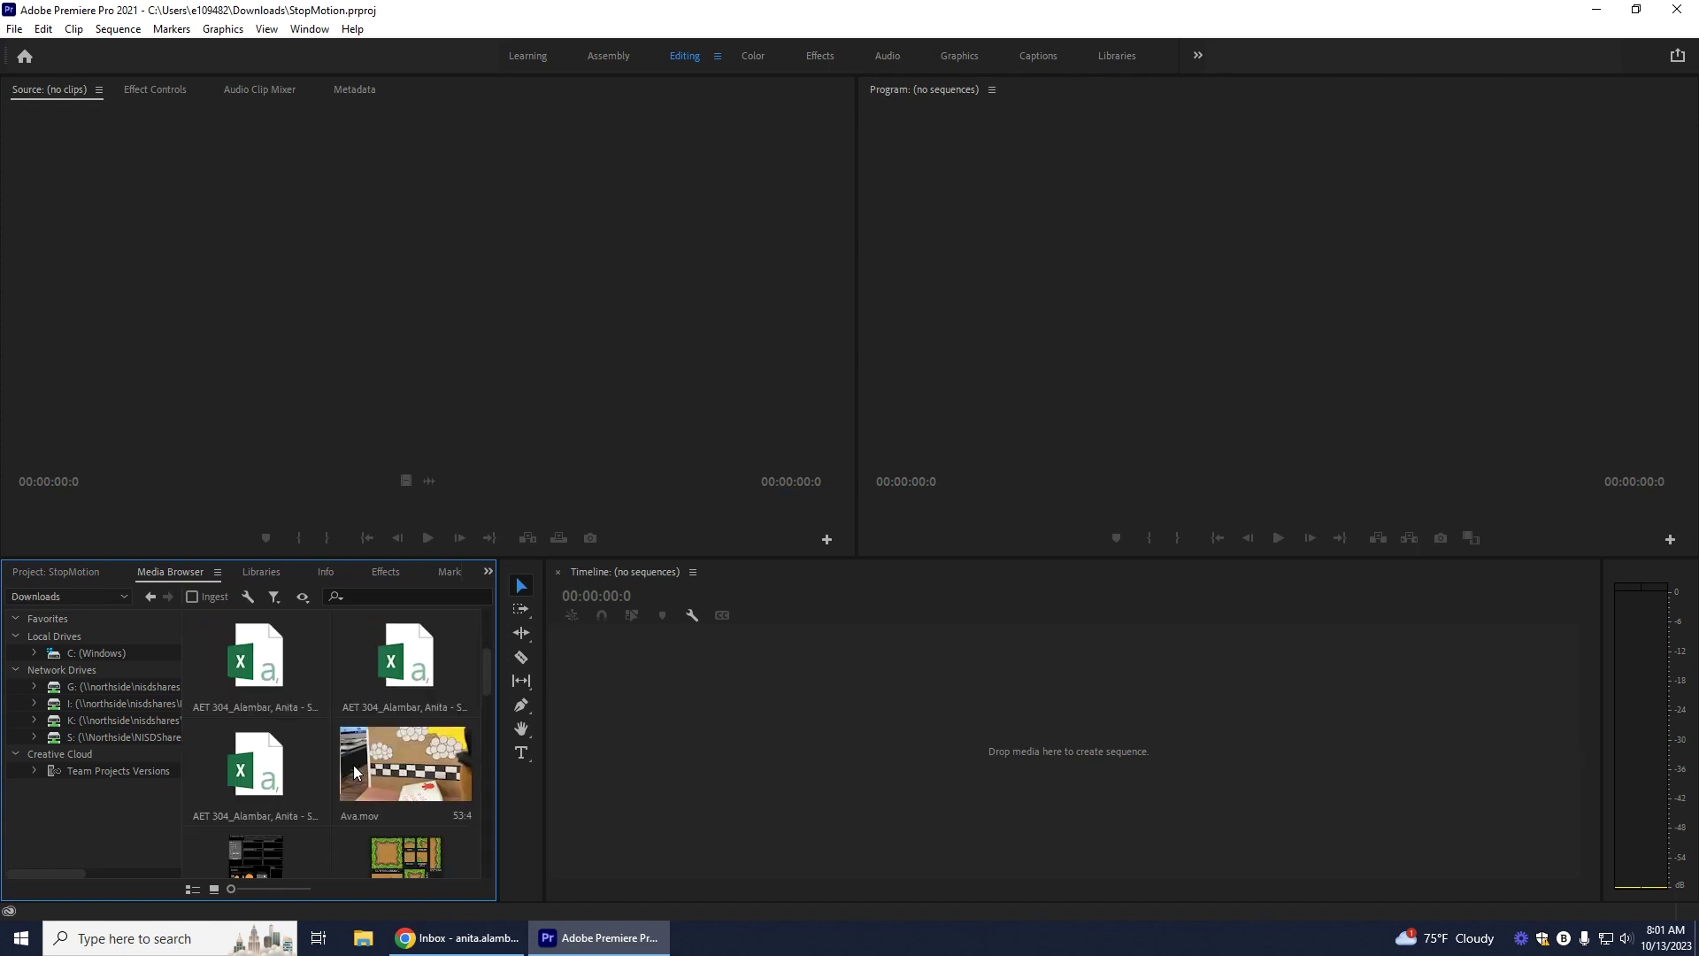
scroll(354, 770, "down", 5)
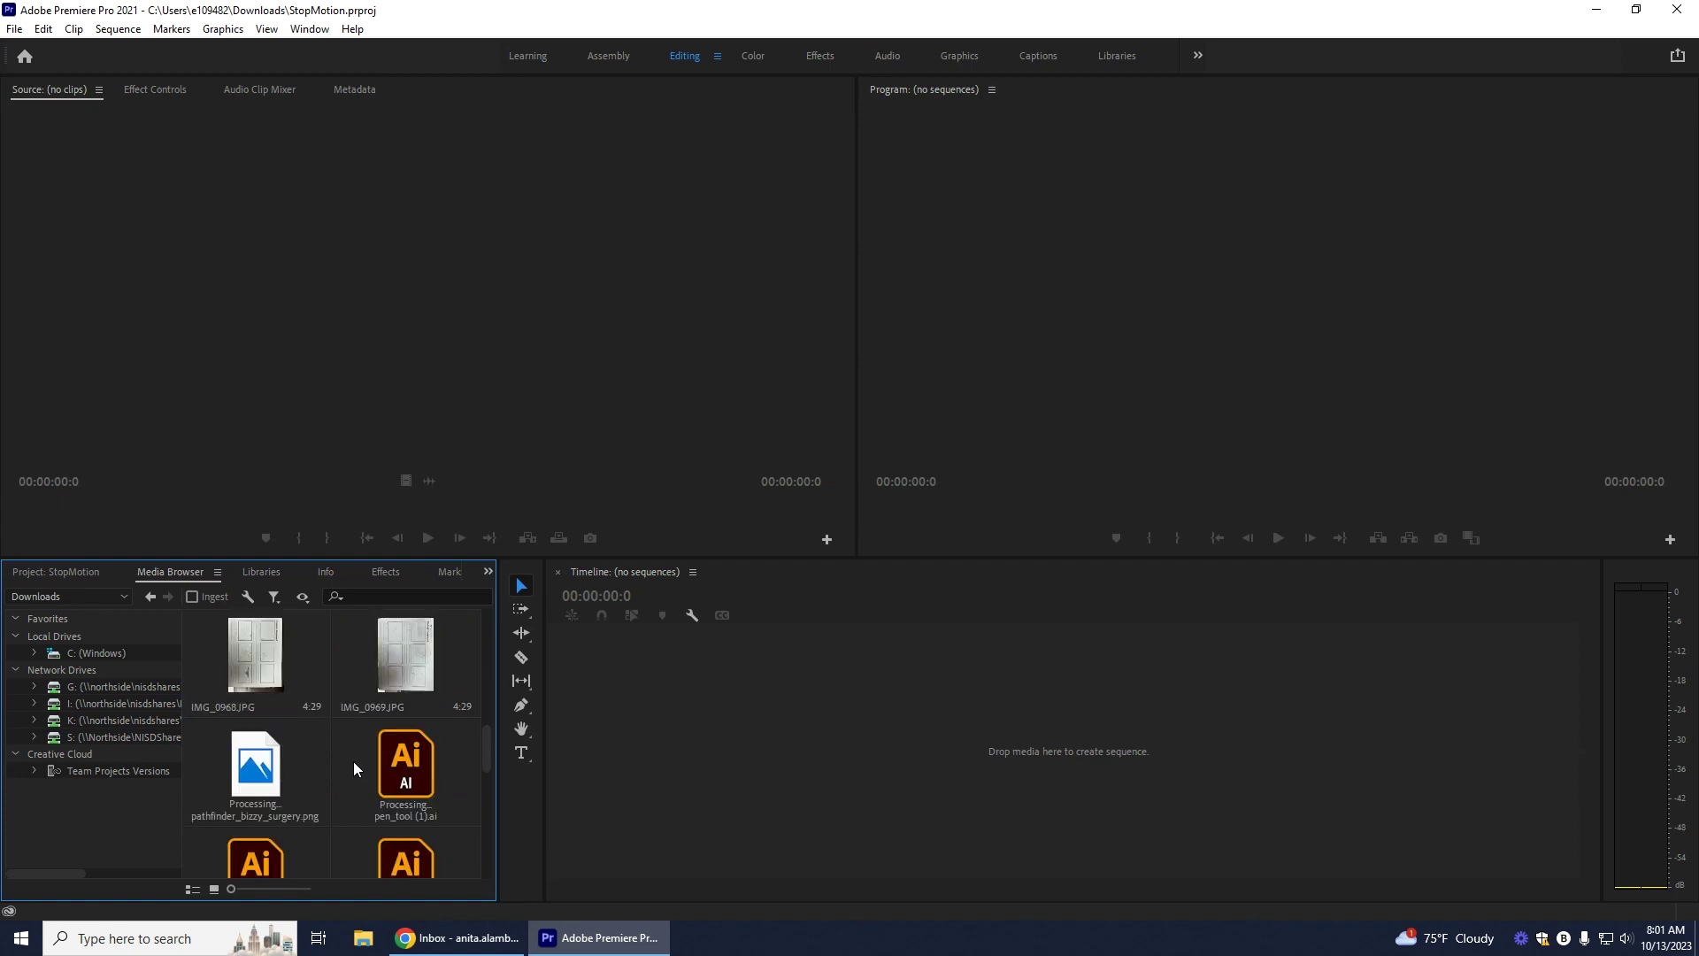
scroll(354, 768, "down", 4)
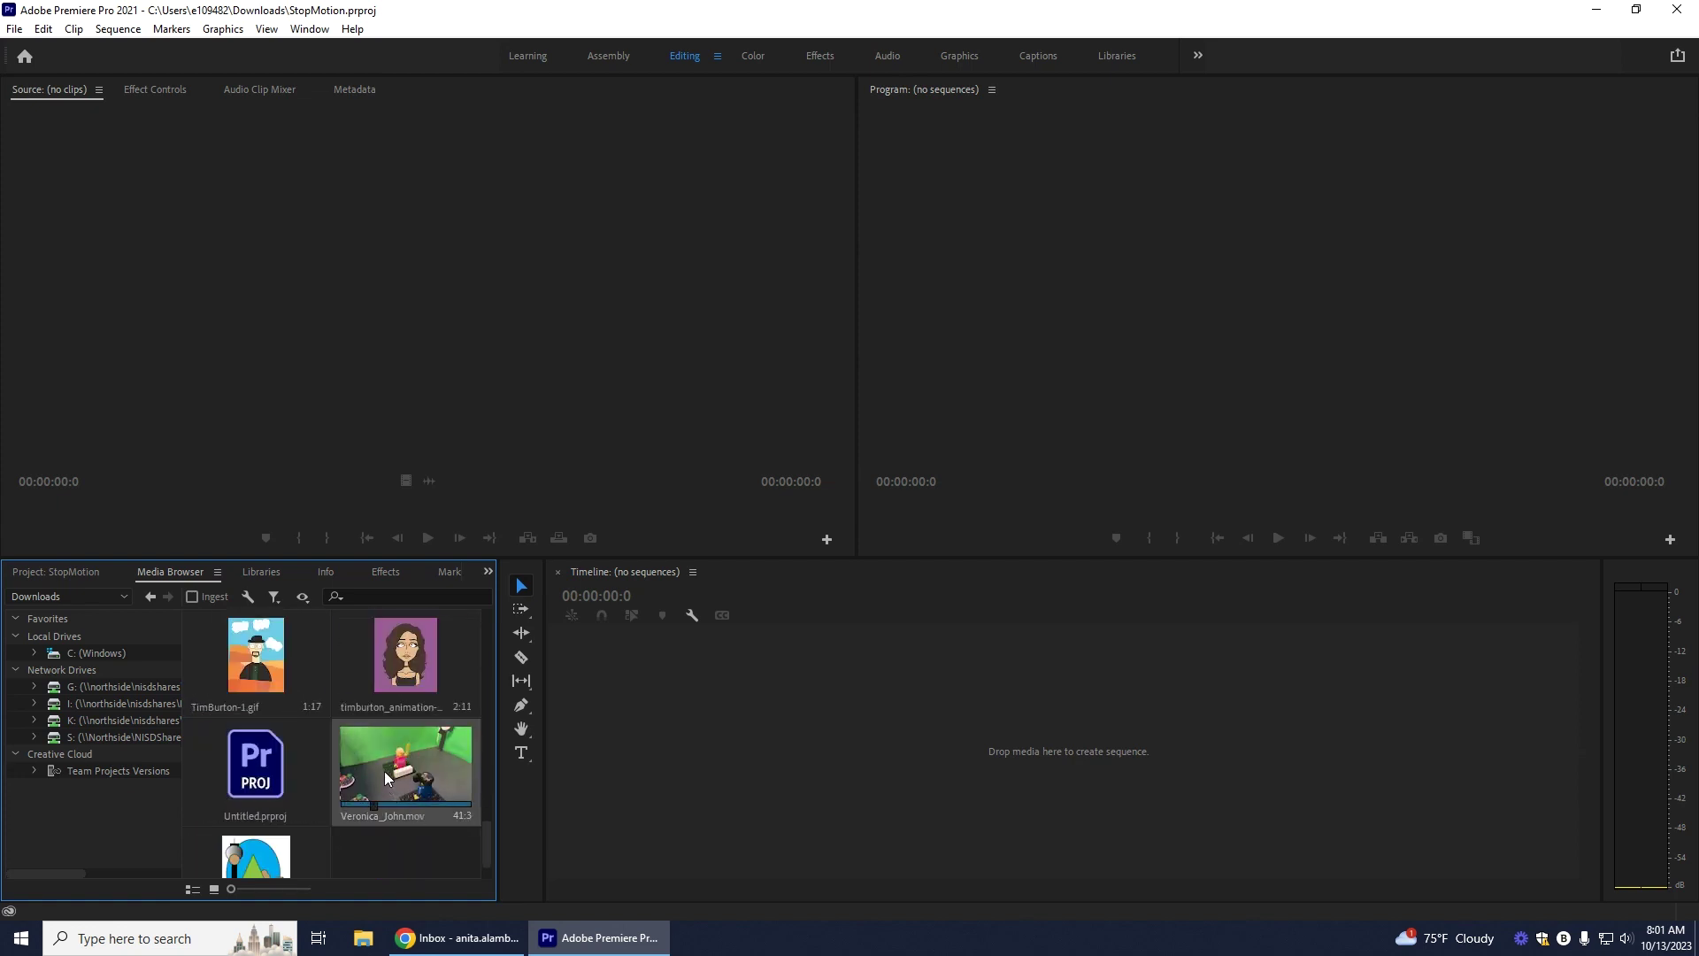
right_click(431, 771)
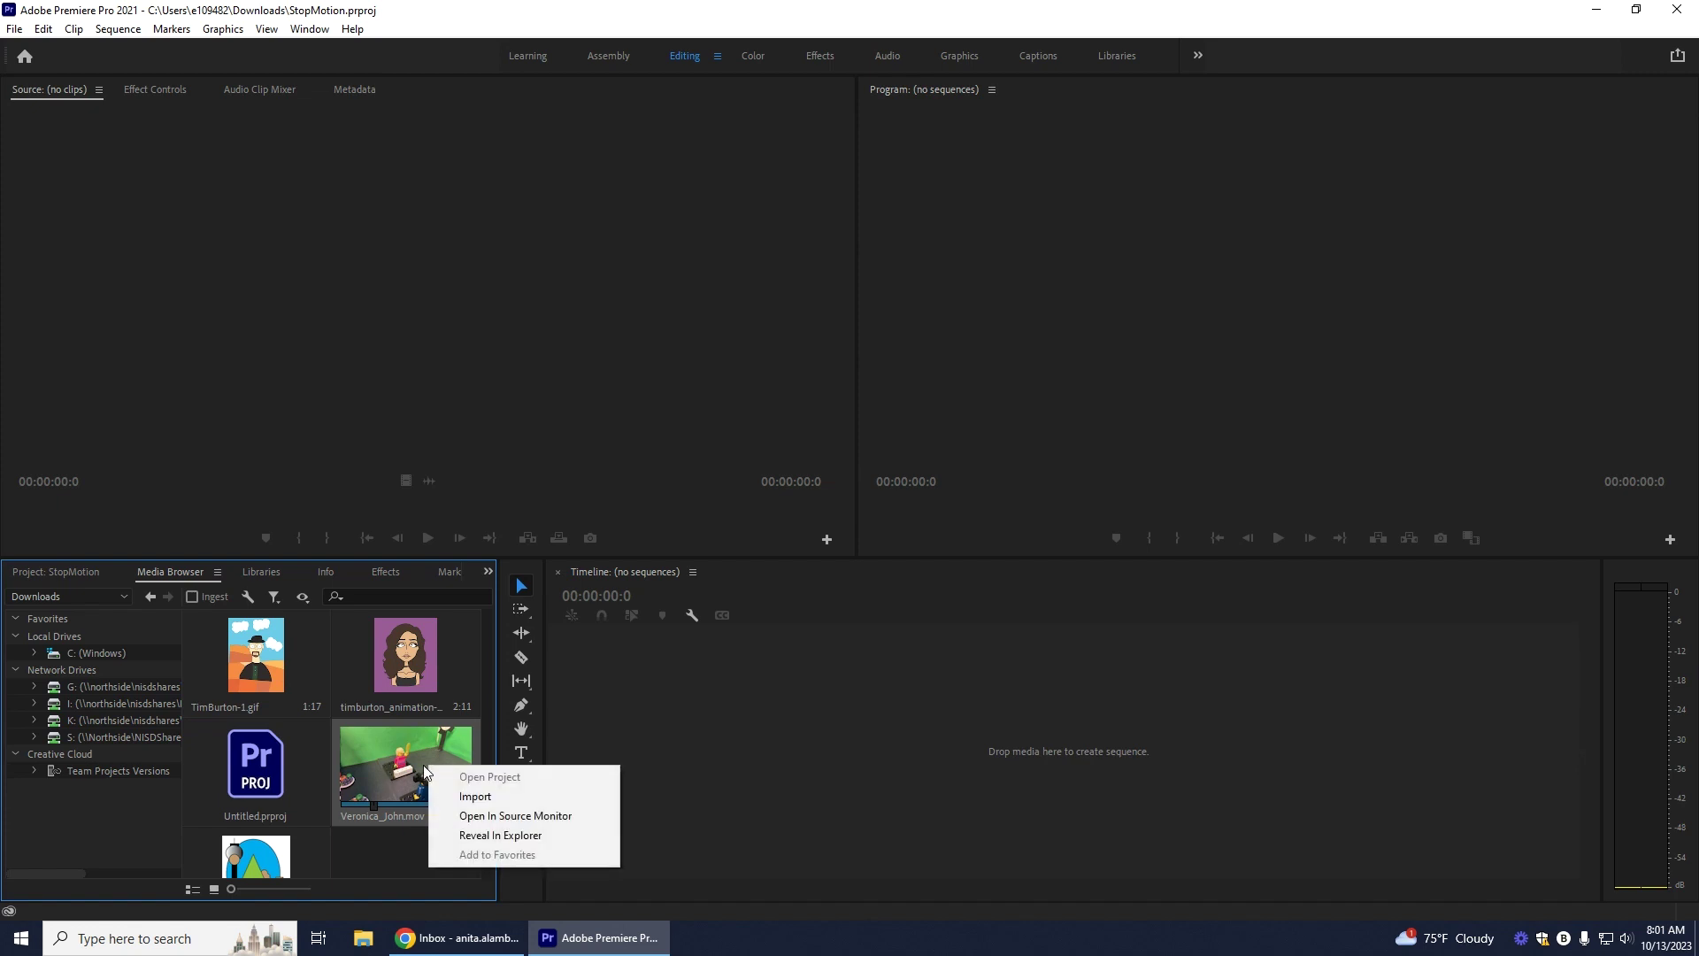
left_click(481, 797)
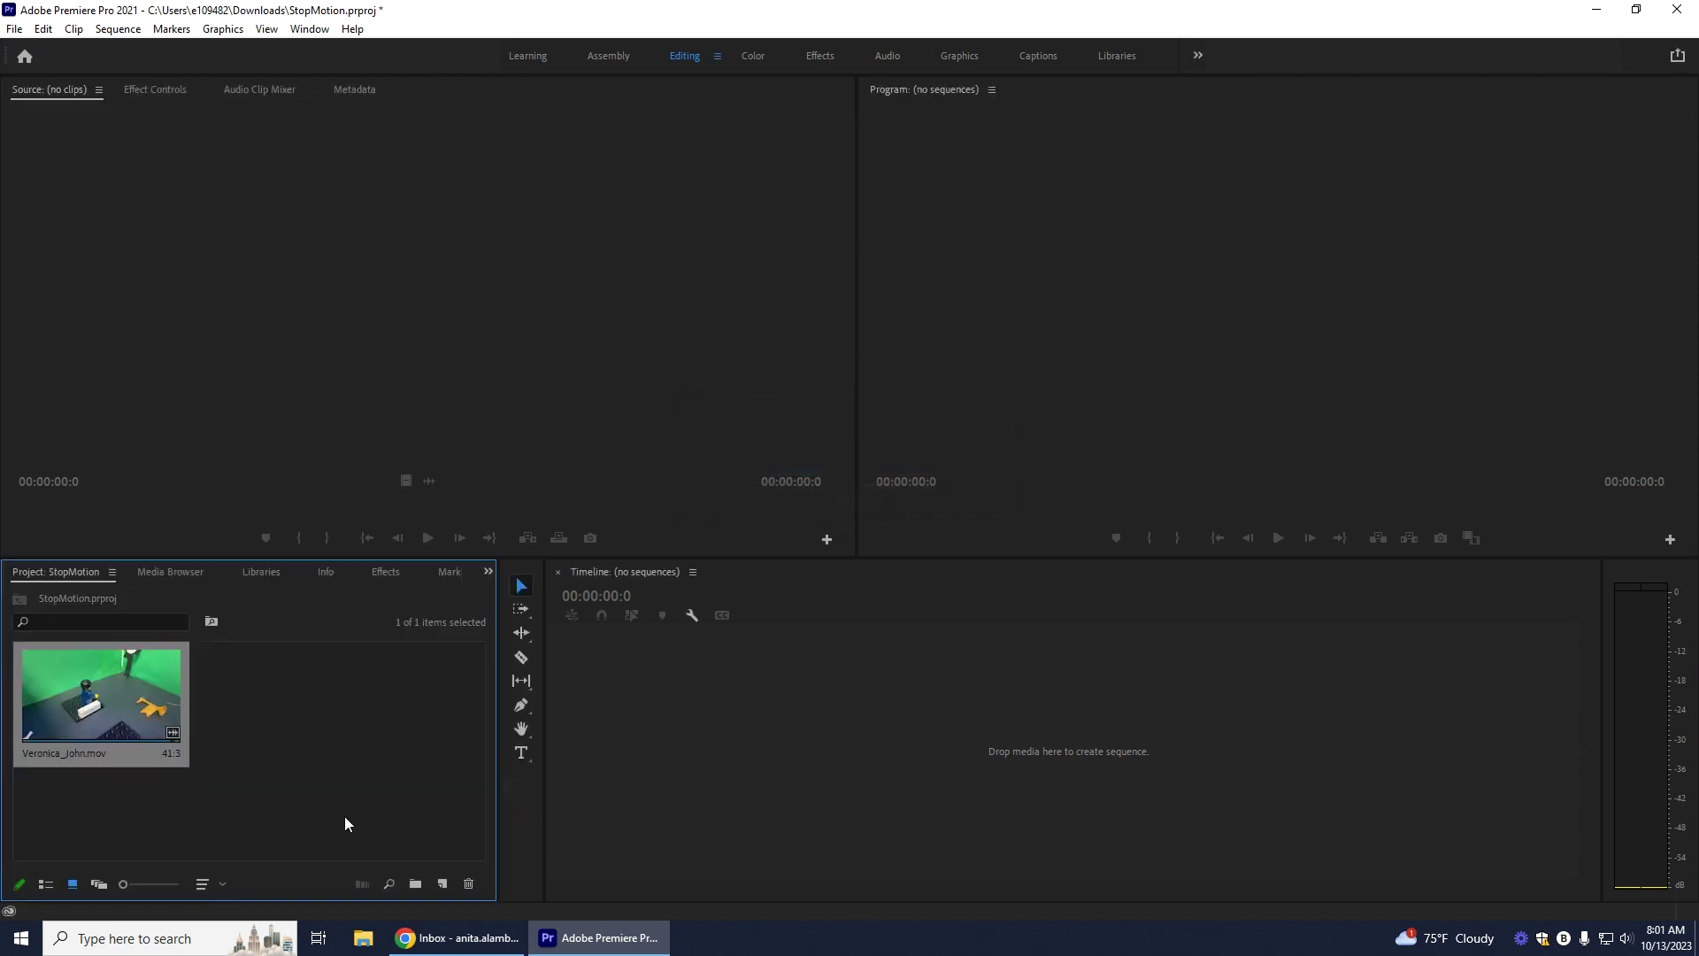
left_click(442, 882)
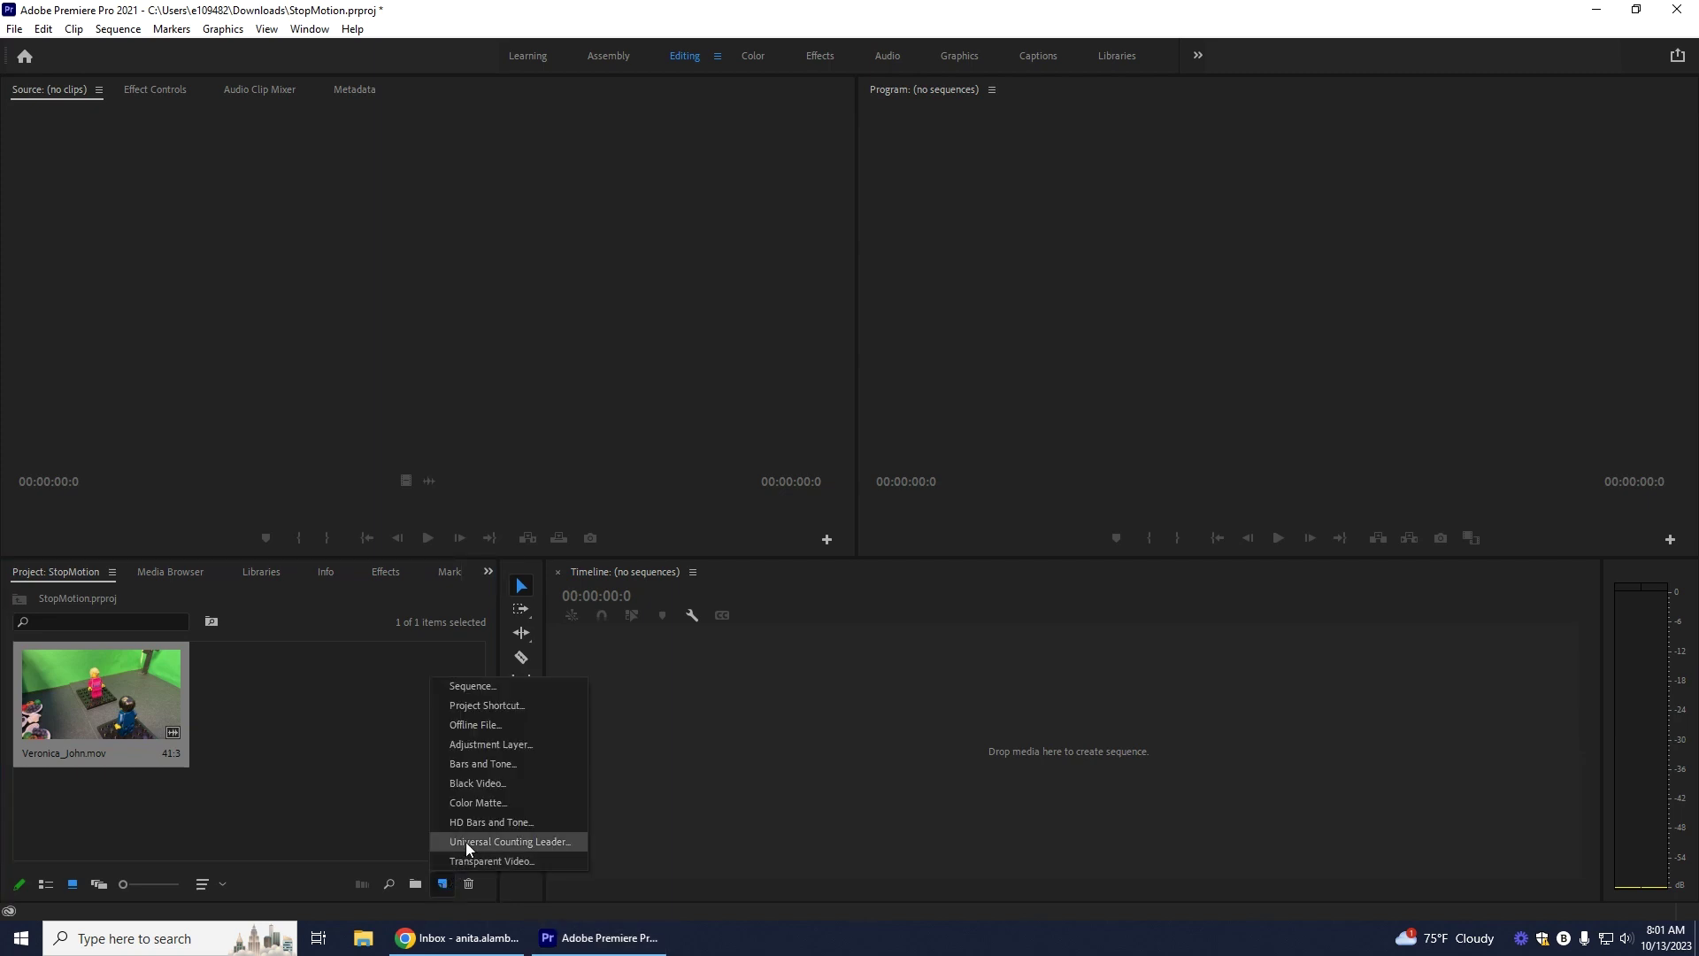
left_click(497, 686)
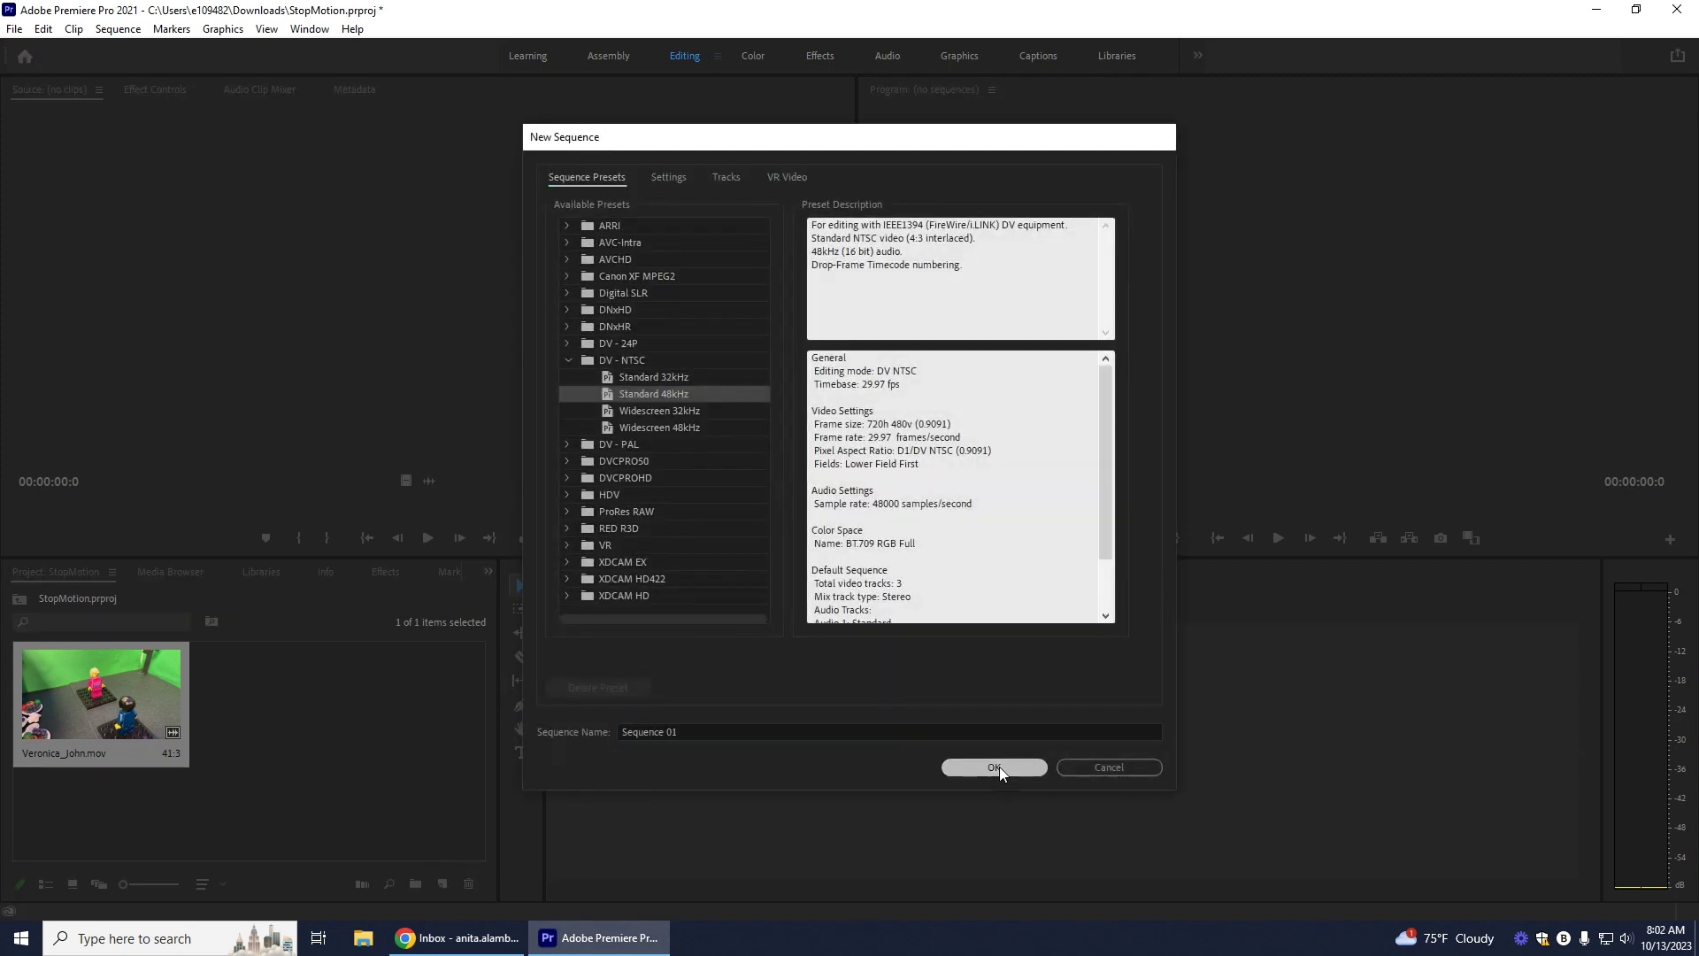
left_click(995, 768)
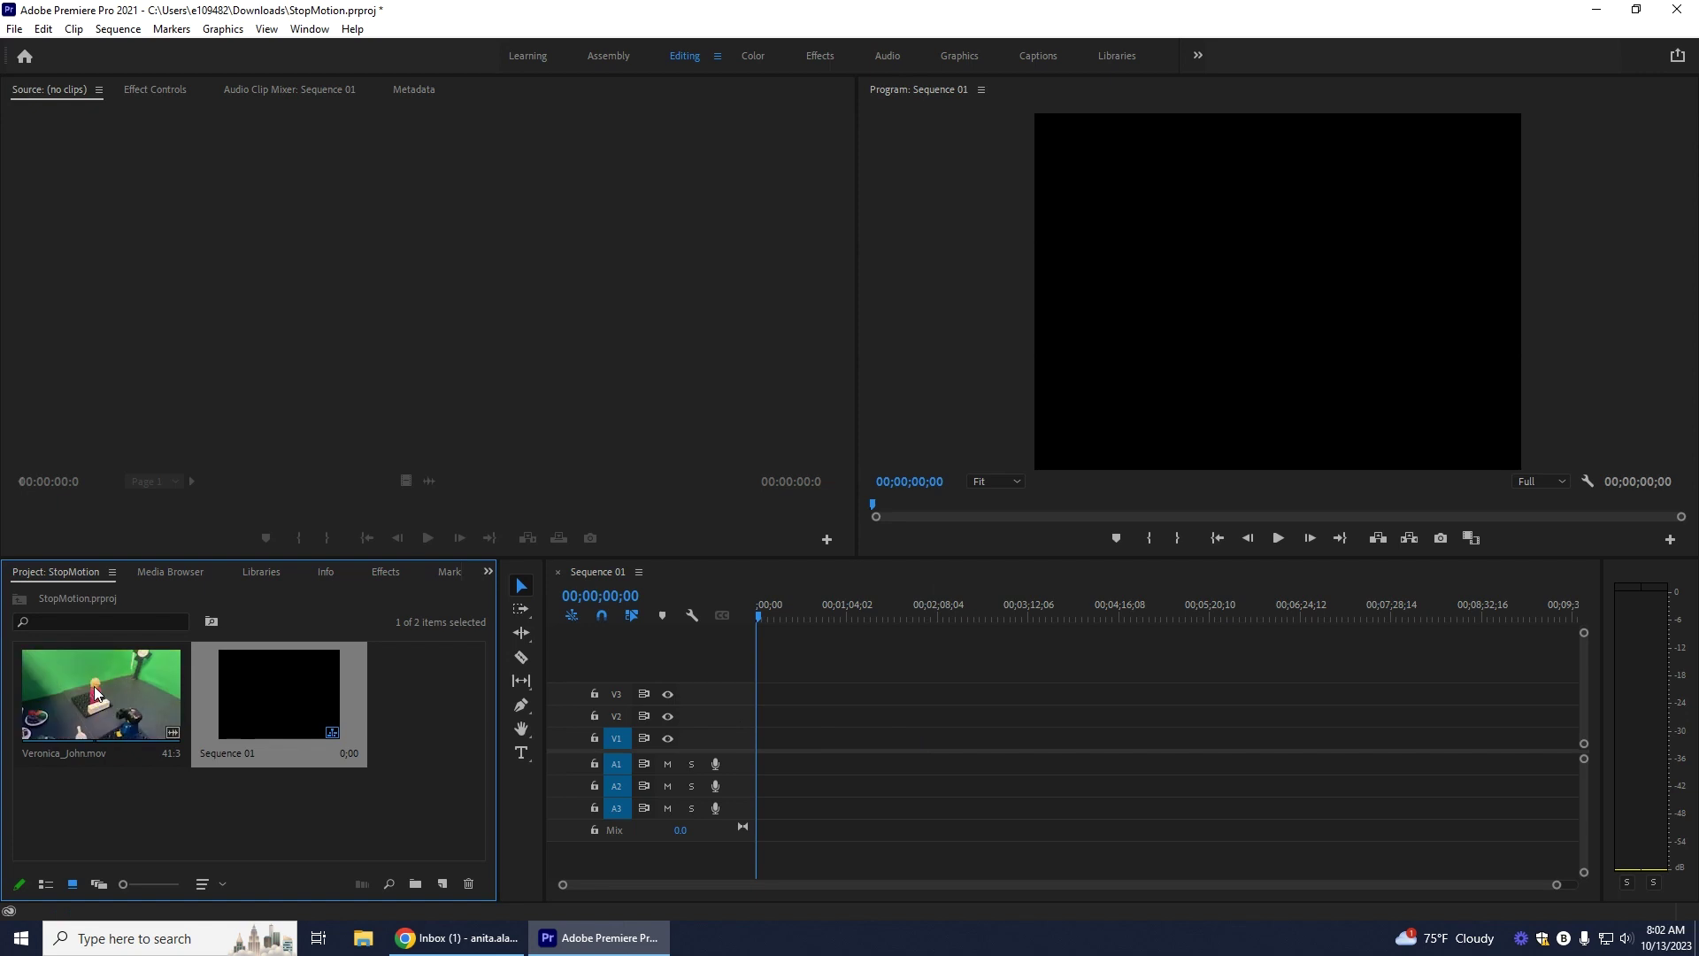
left_click_drag(100, 695, 759, 747)
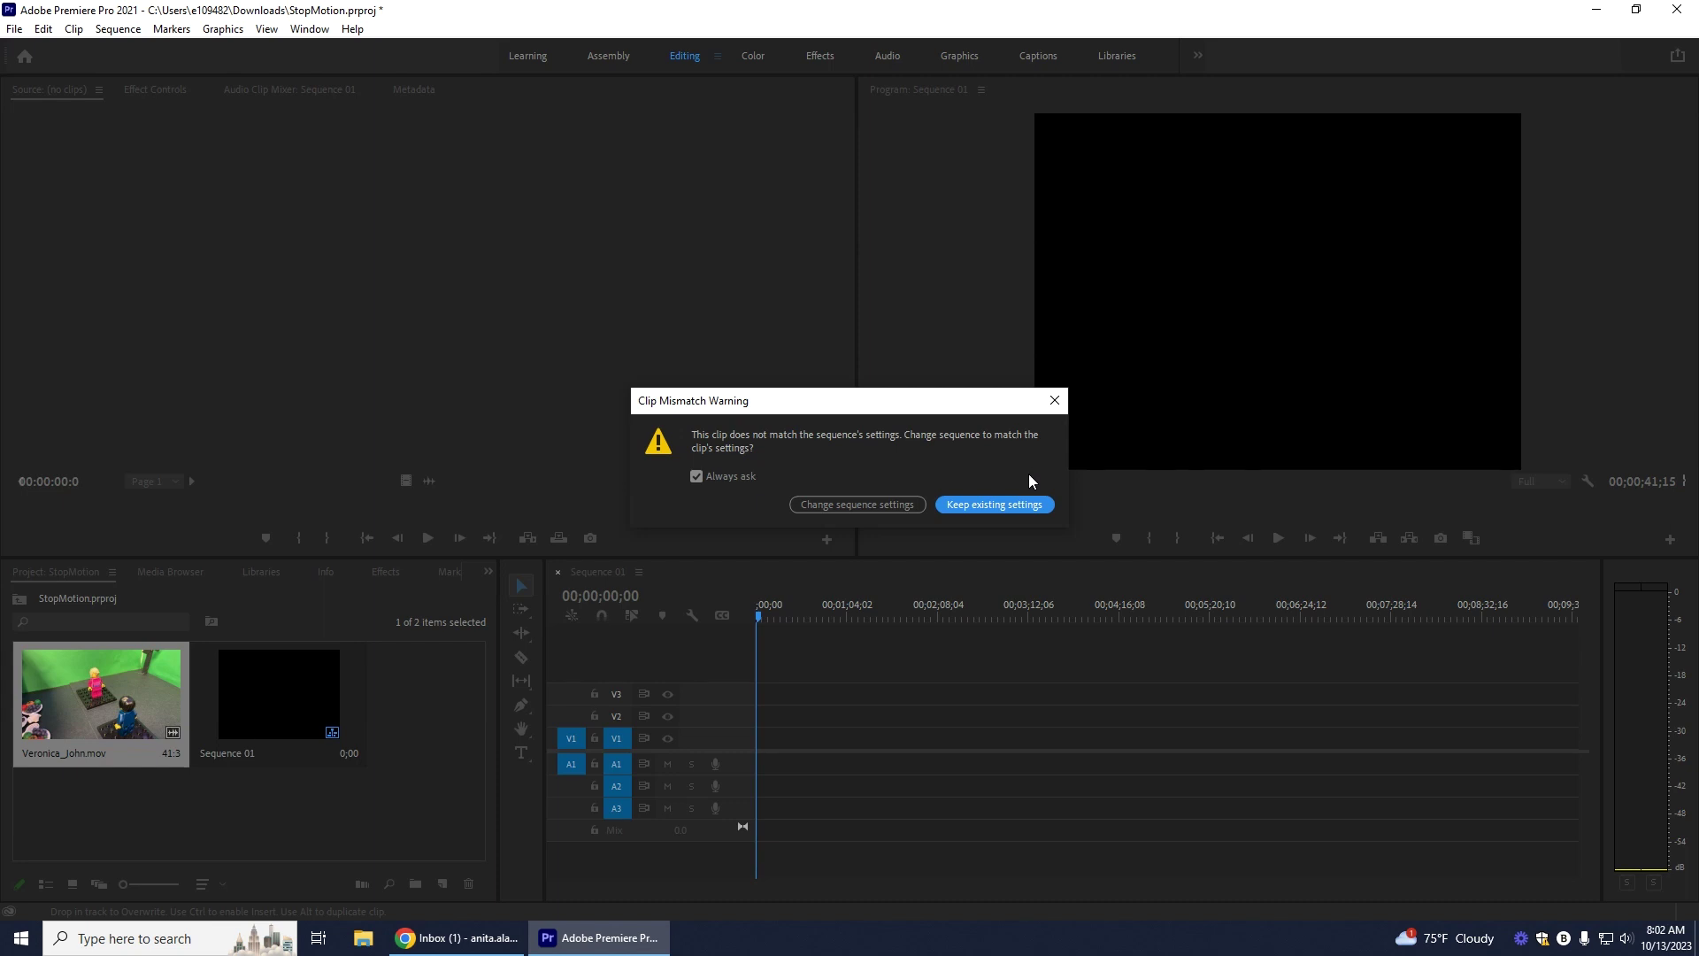
left_click(835, 503)
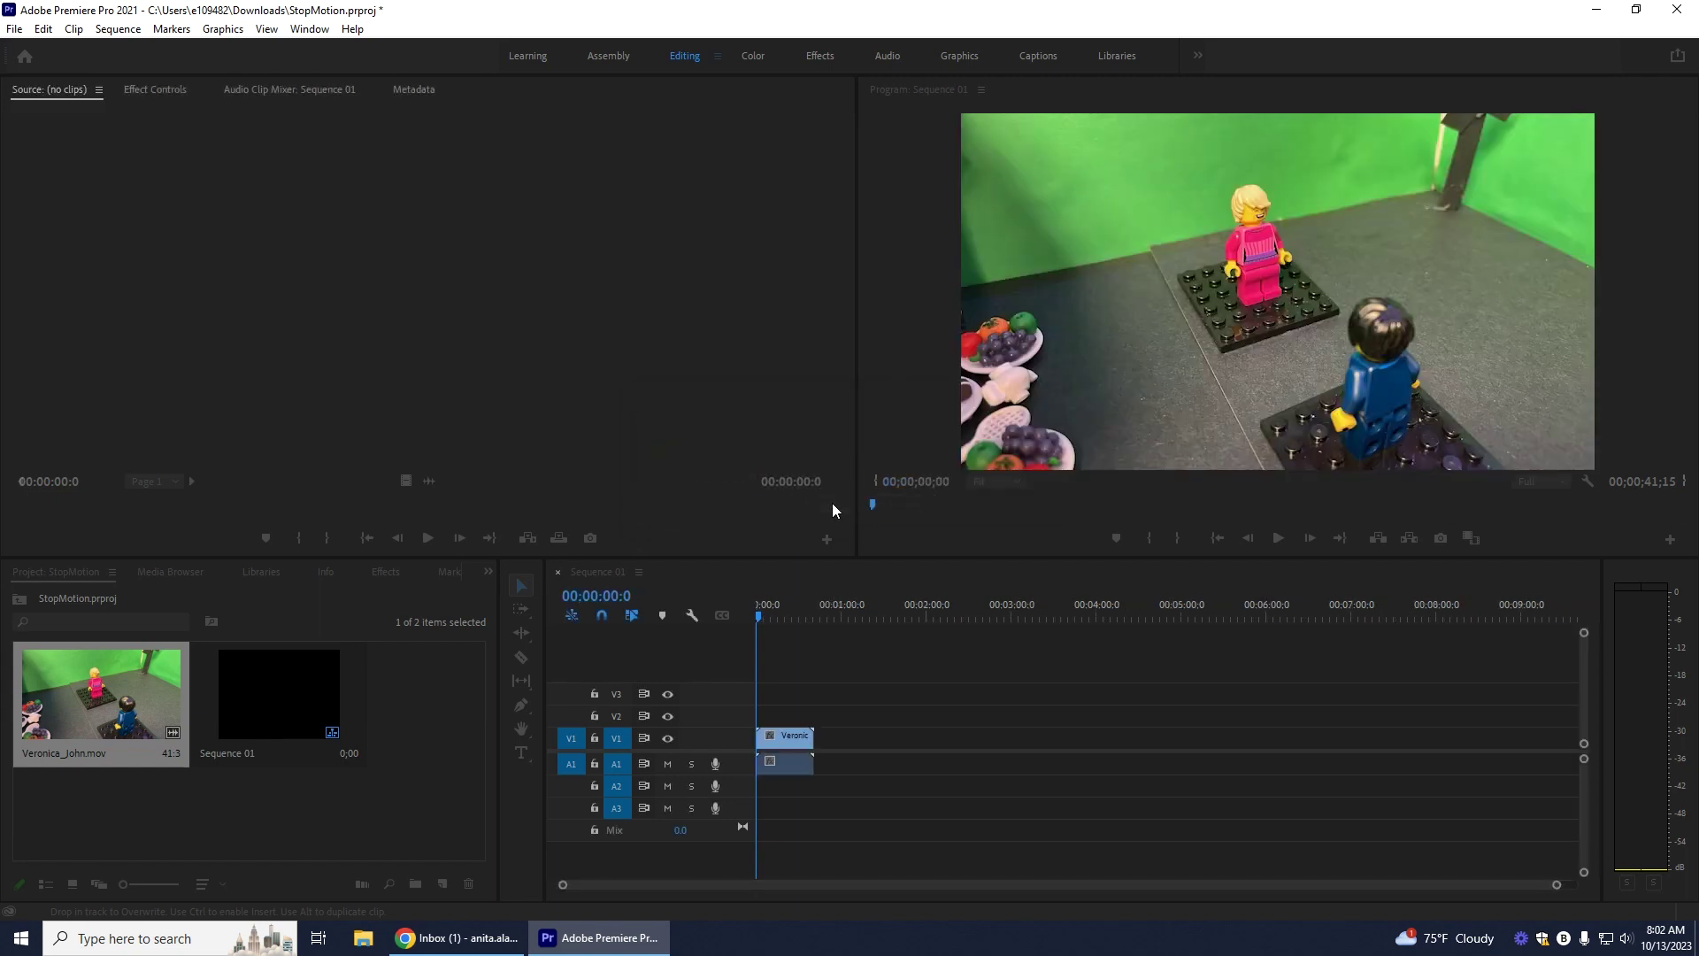
left_click(1278, 539)
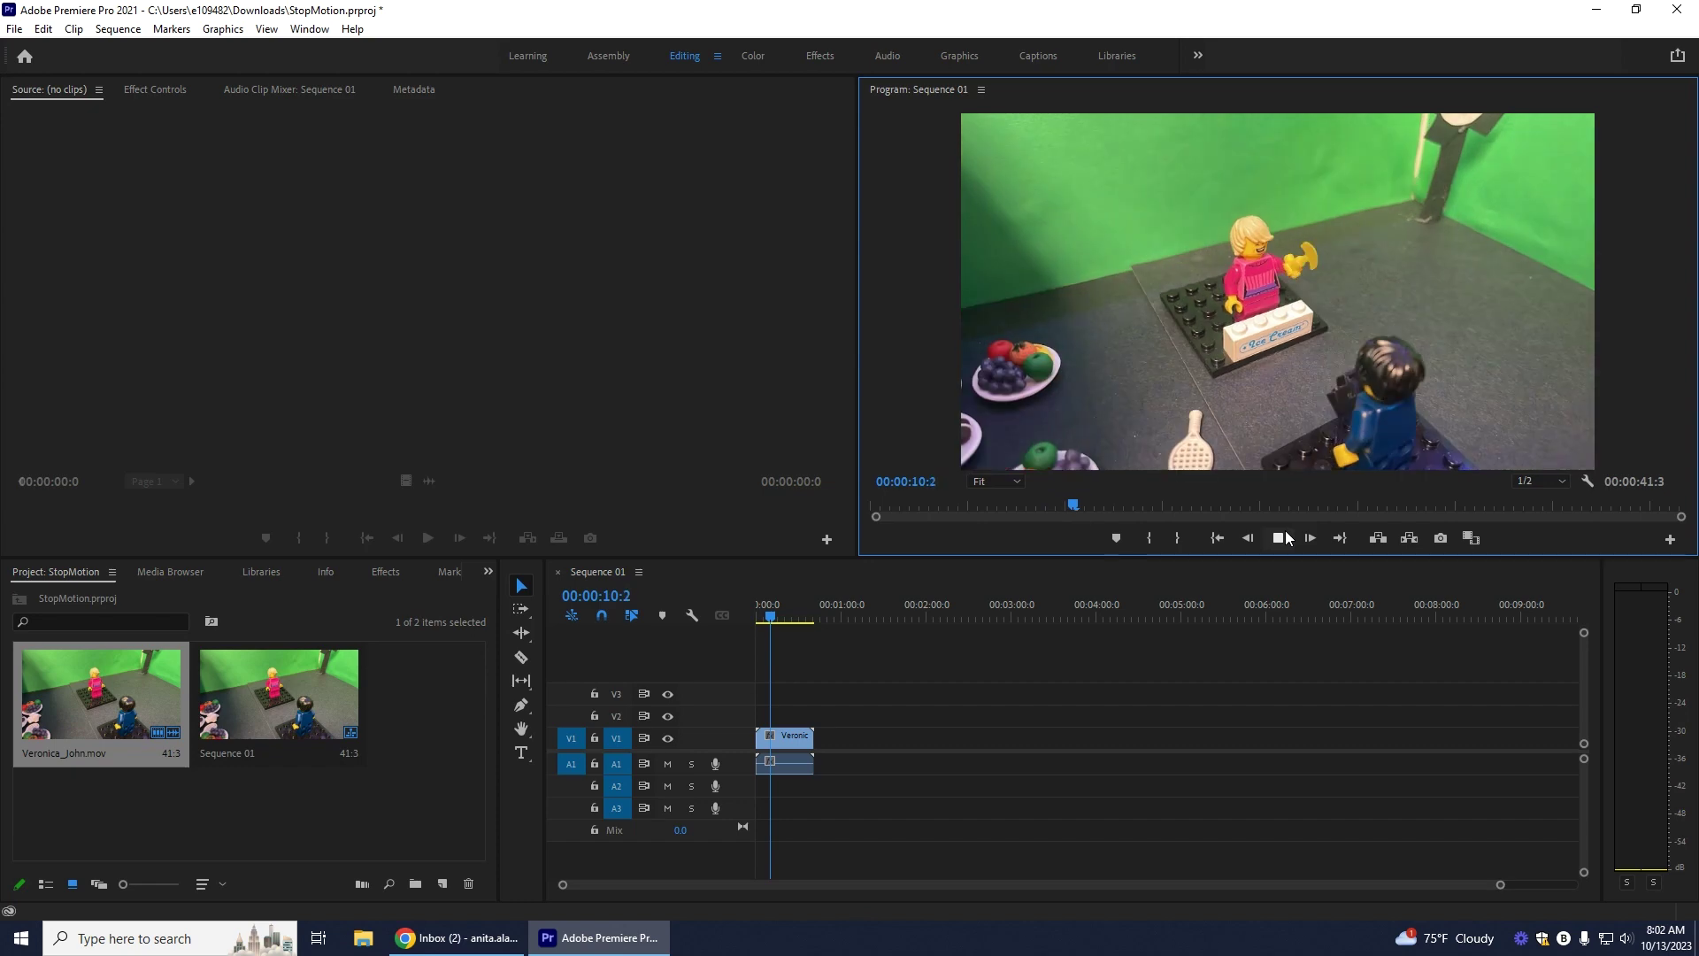
left_click(1286, 537)
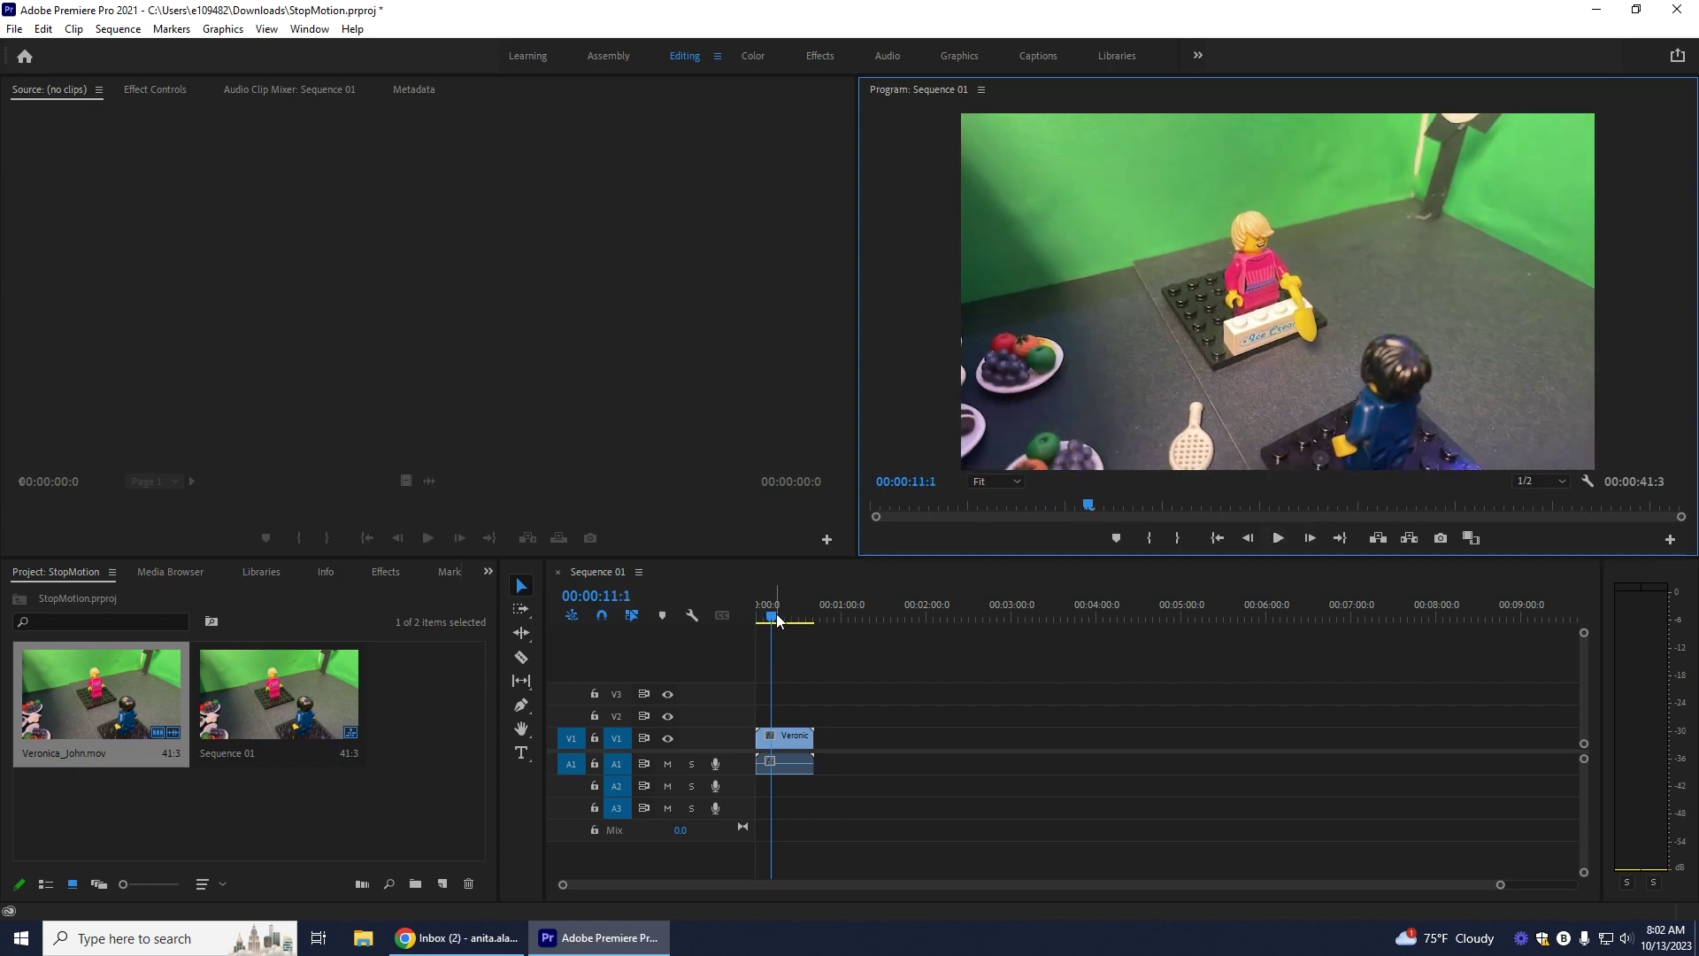
left_click_drag(776, 617, 725, 609)
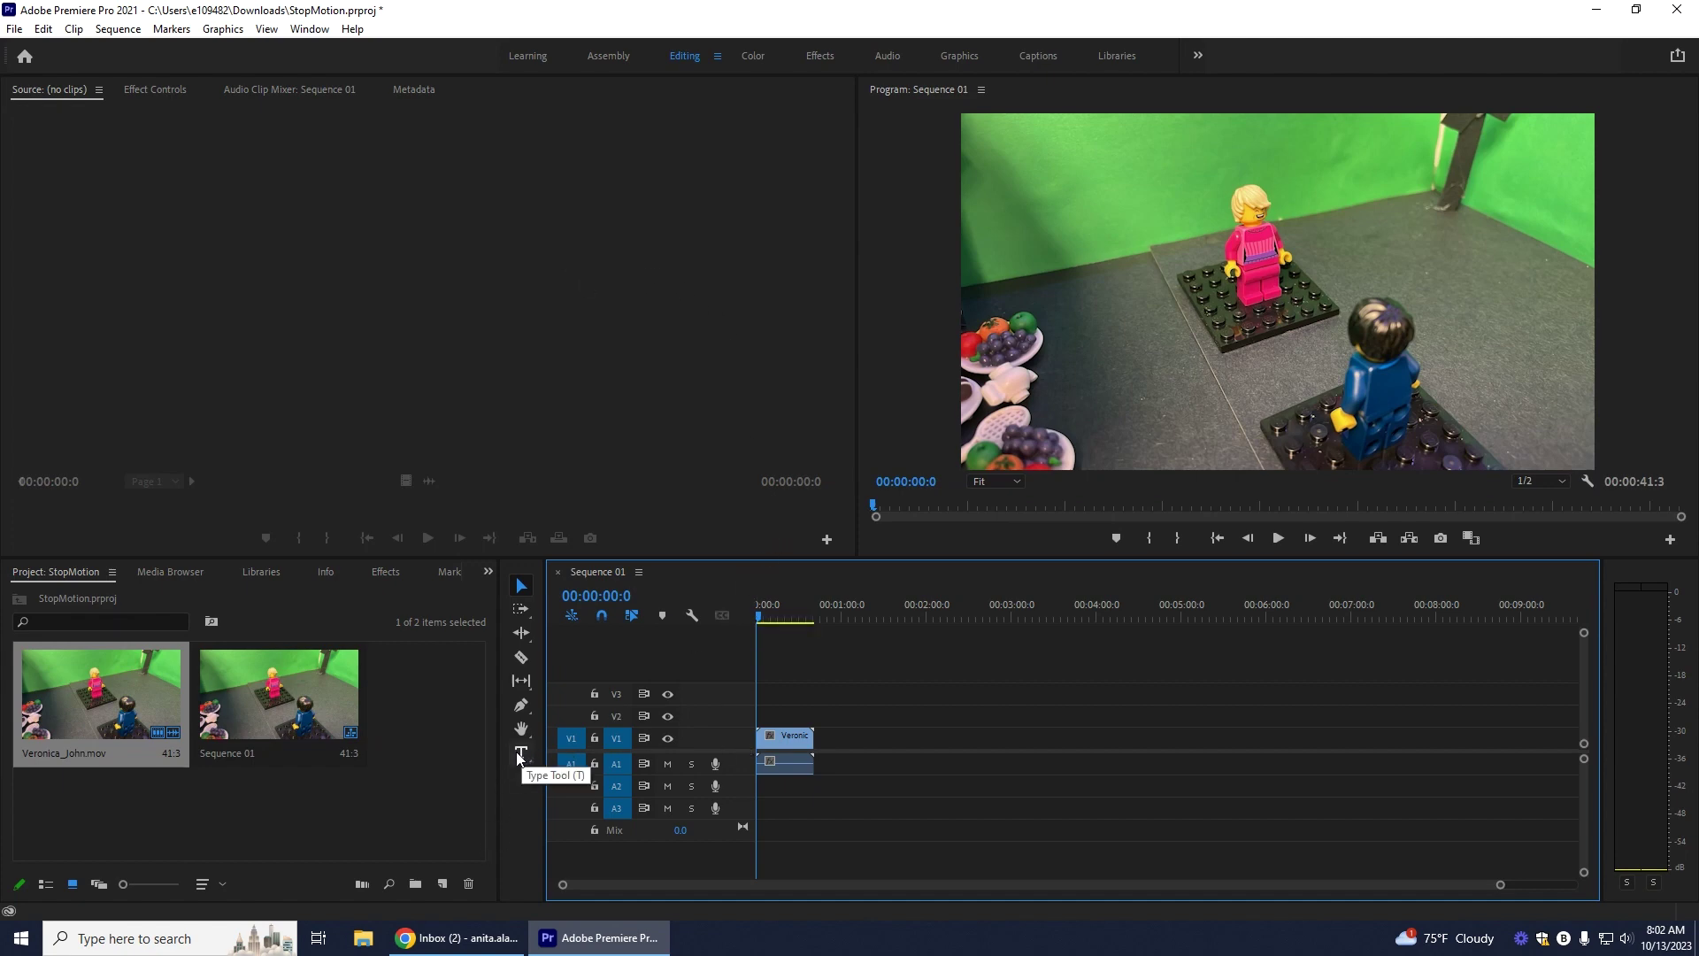
left_click_drag(777, 738, 797, 739)
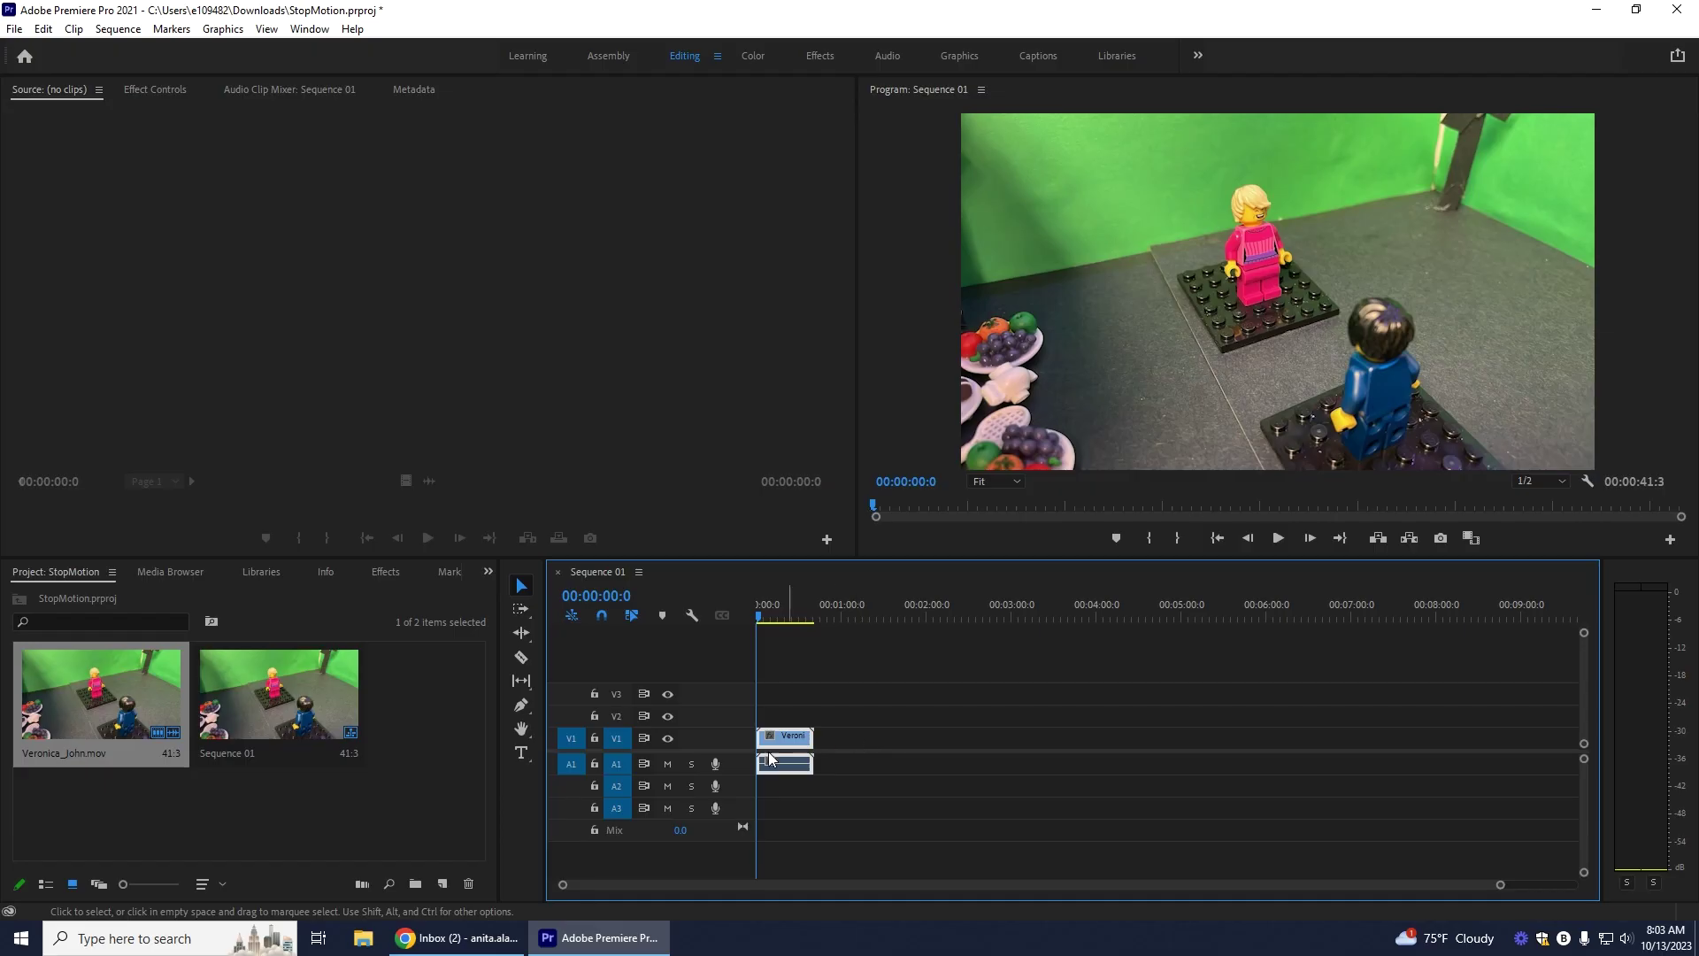
left_click_drag(781, 743, 853, 742)
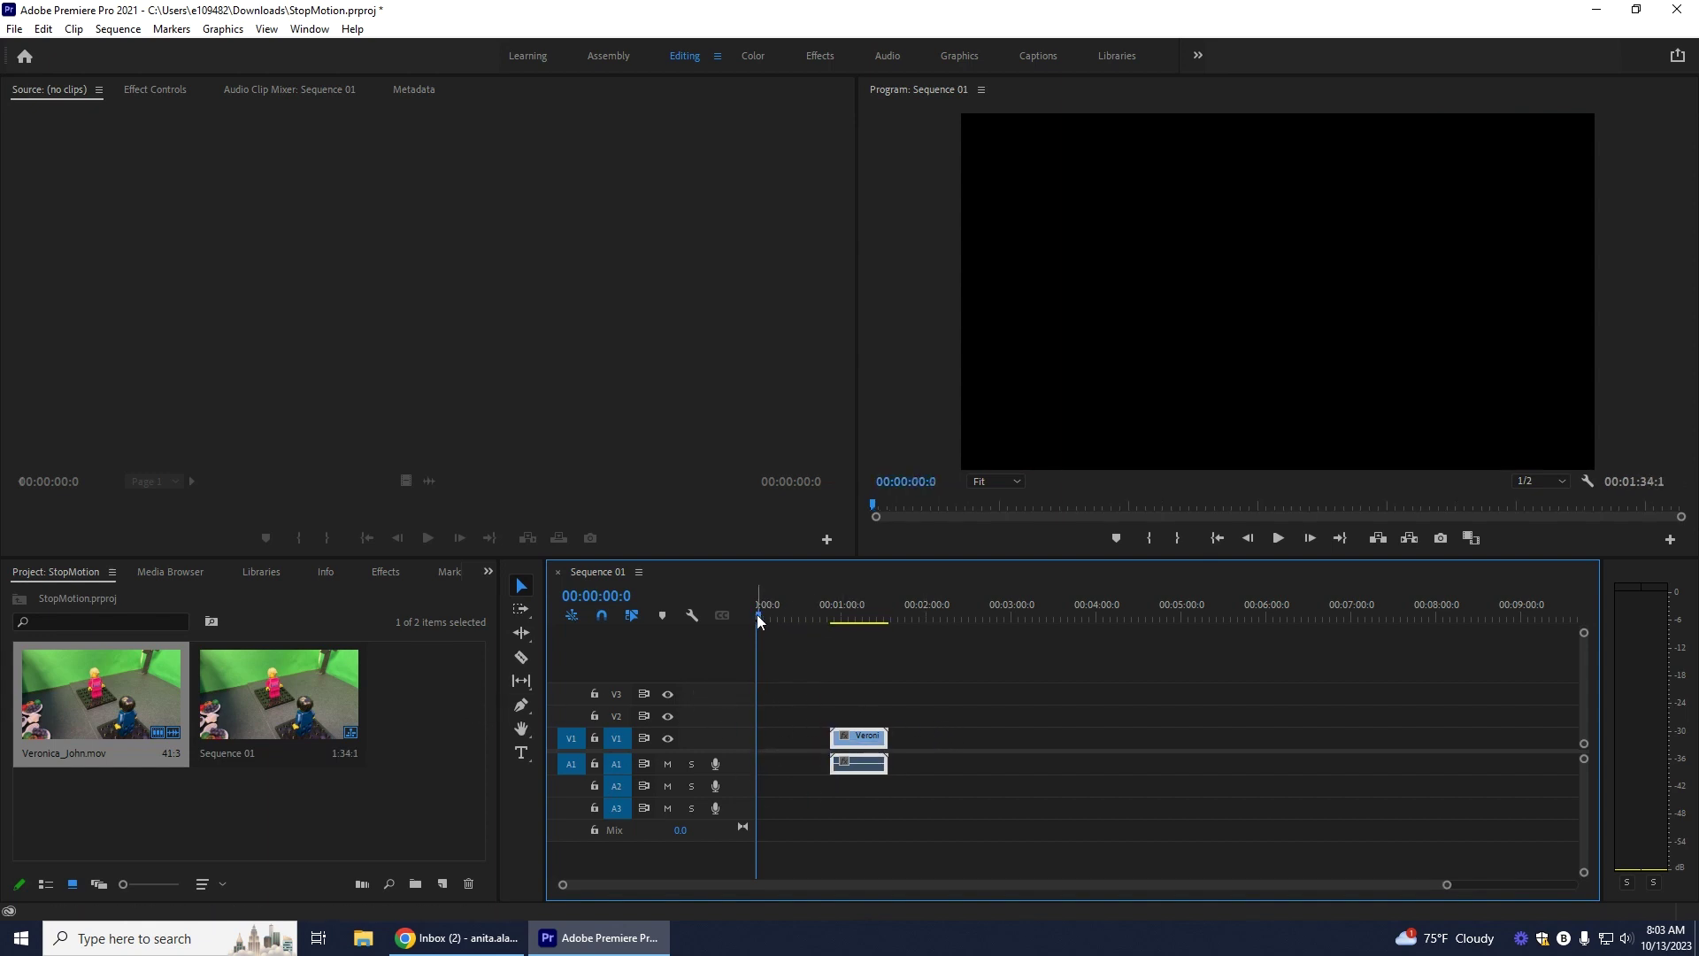
left_click(518, 755)
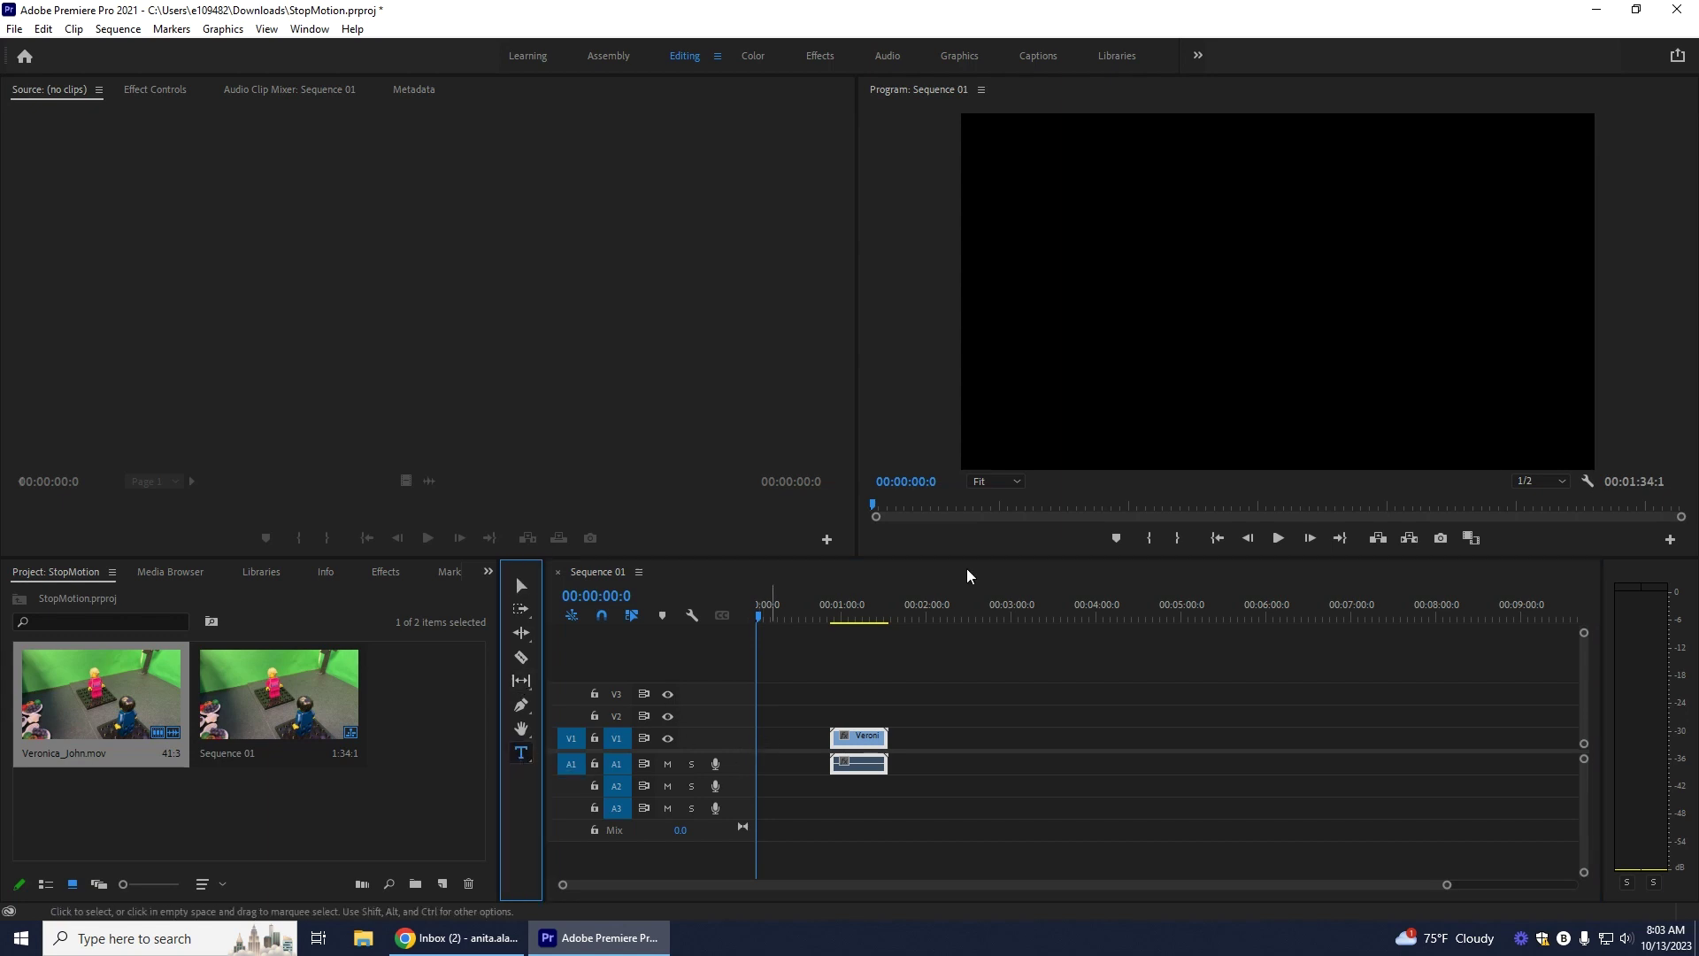
Step: Type a 'Lego Adventures' title over the black opening and show its Effect Controls text properties
left_click_drag(1042, 165, 1533, 422)
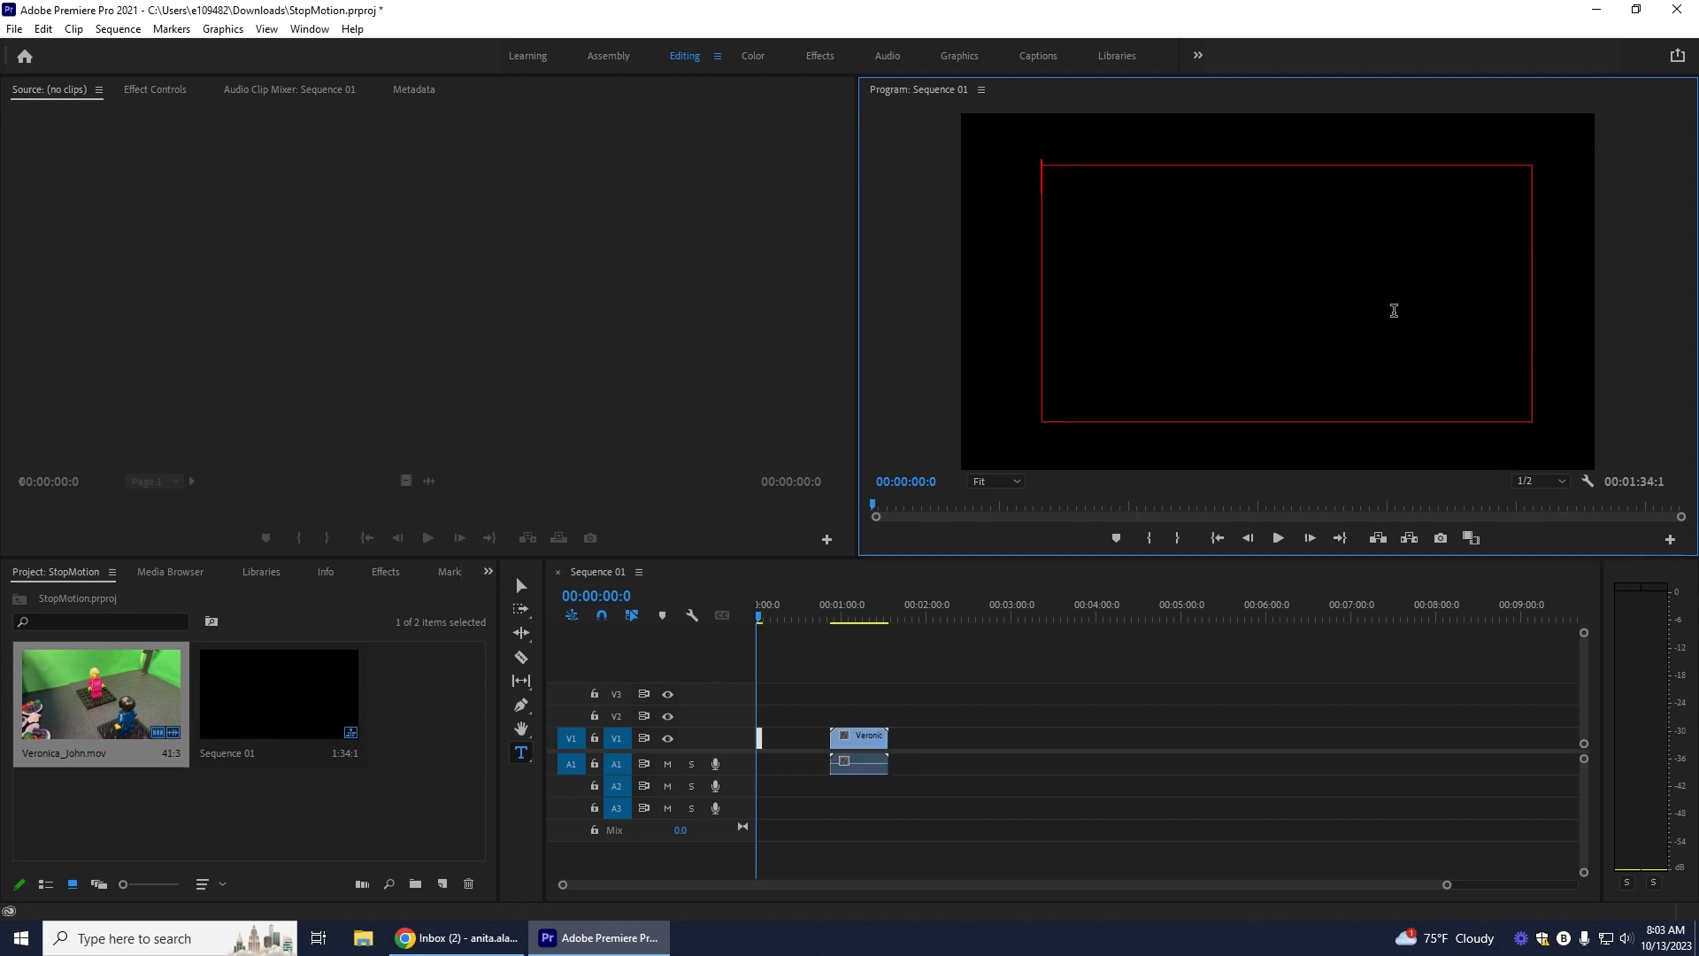
type("Lego A")
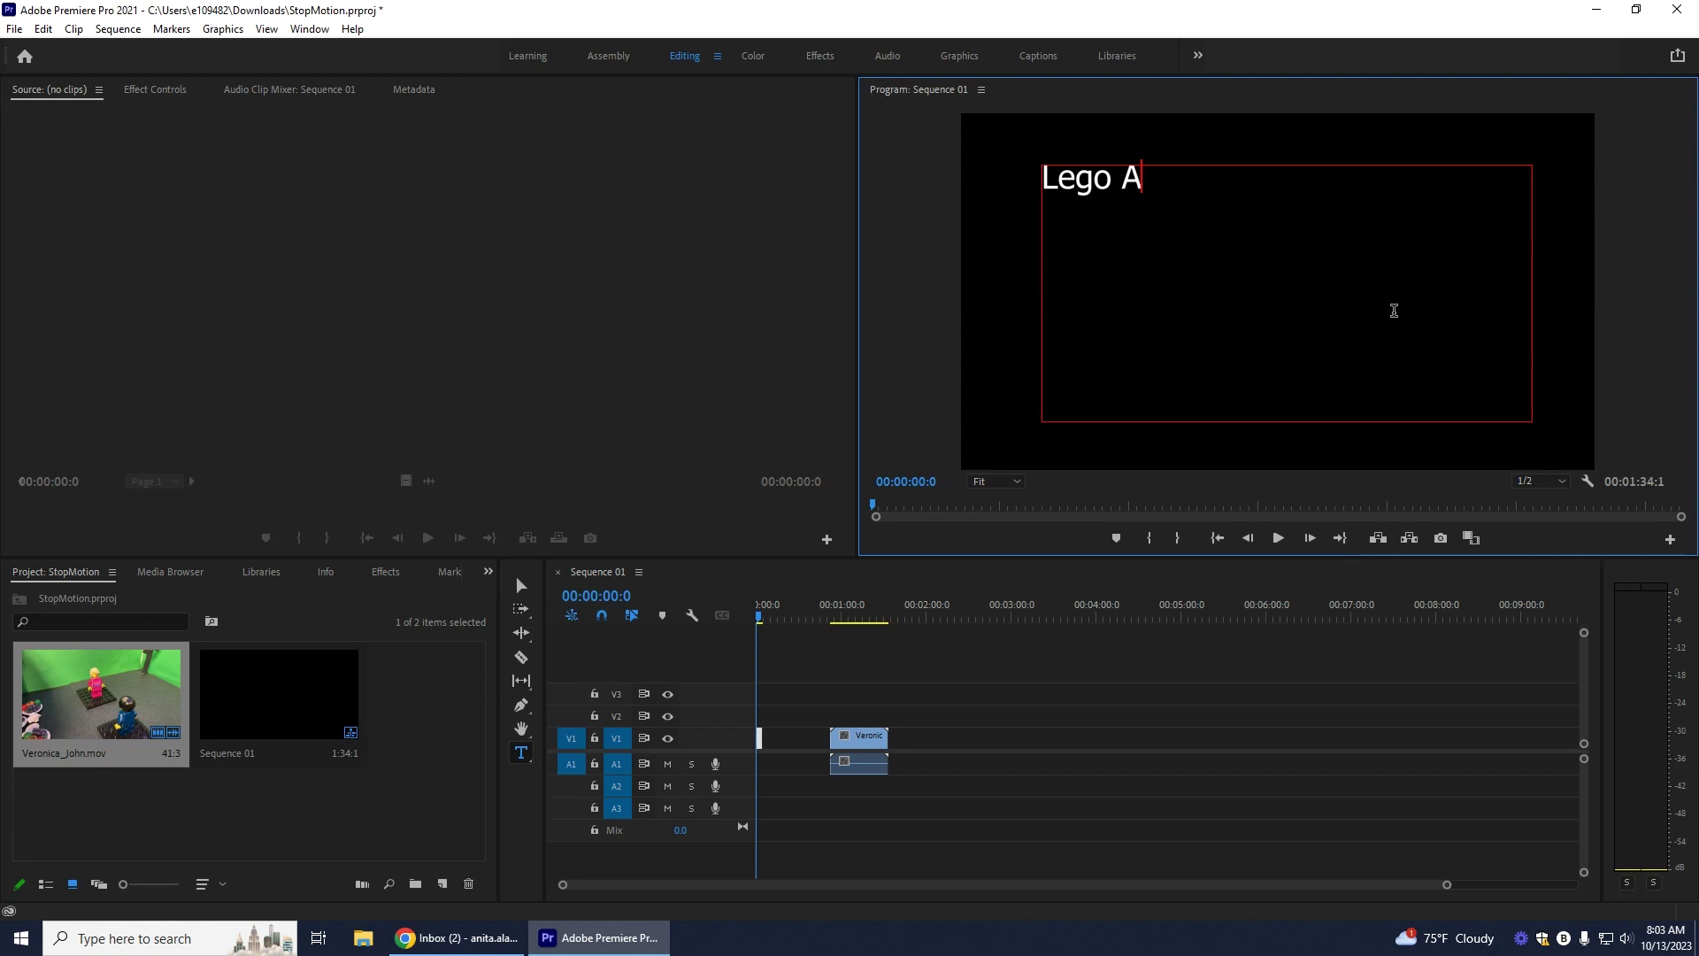
type("dventures")
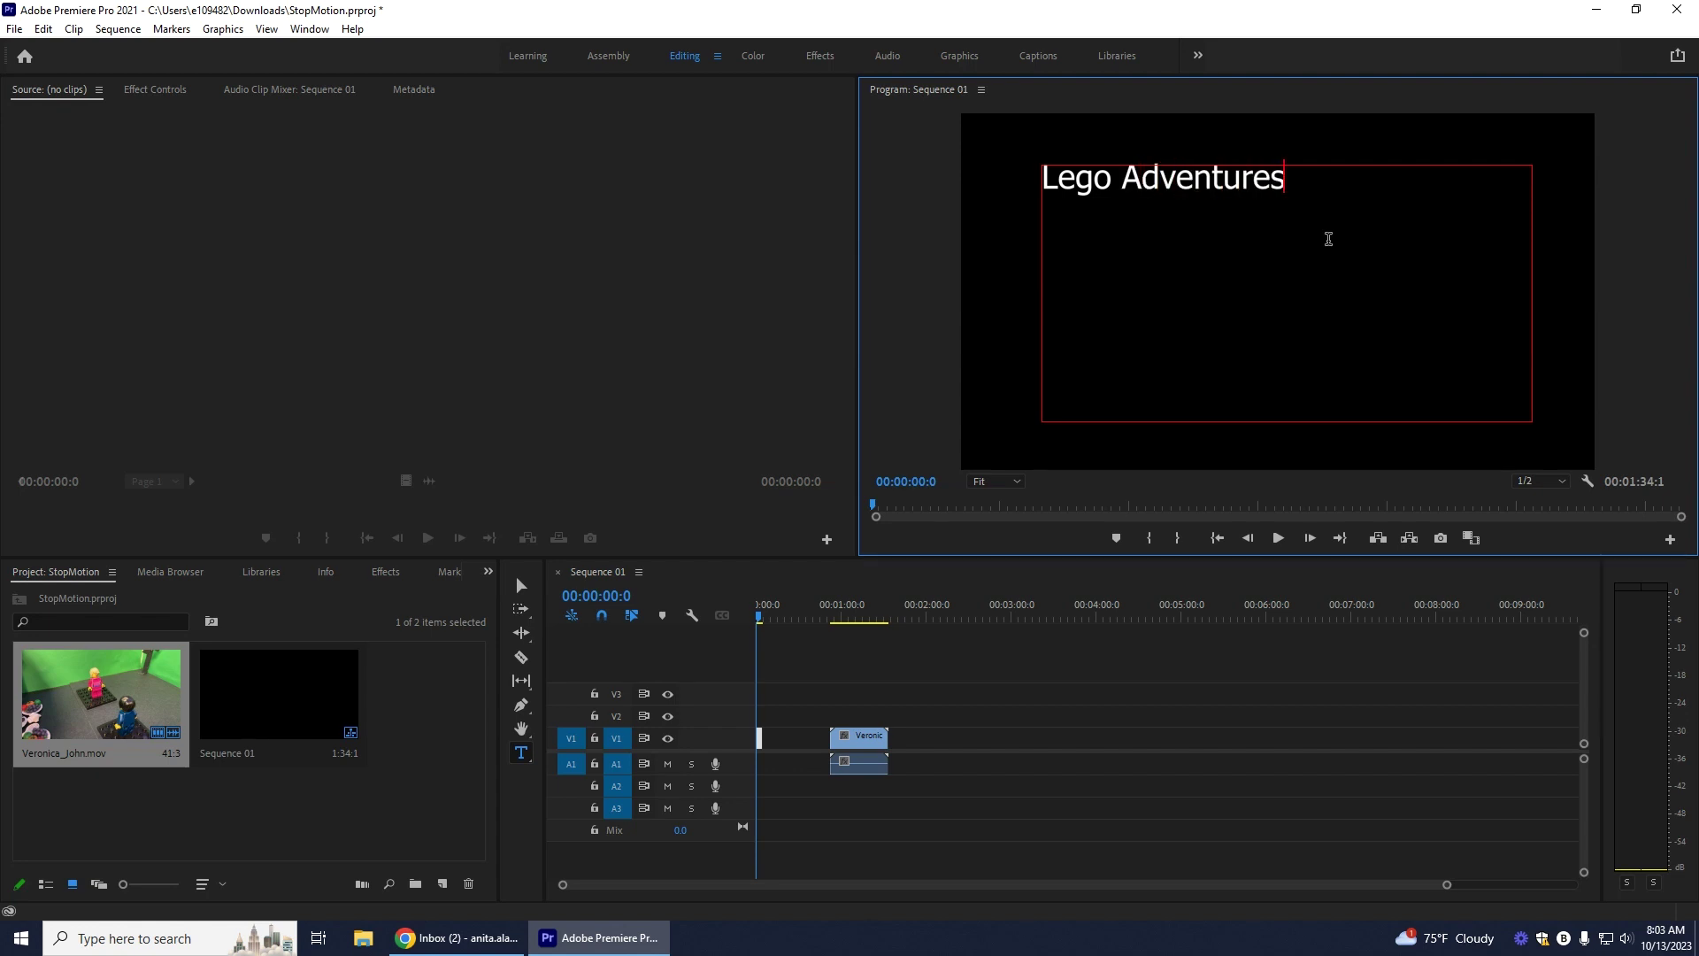
key("ctrl+a")
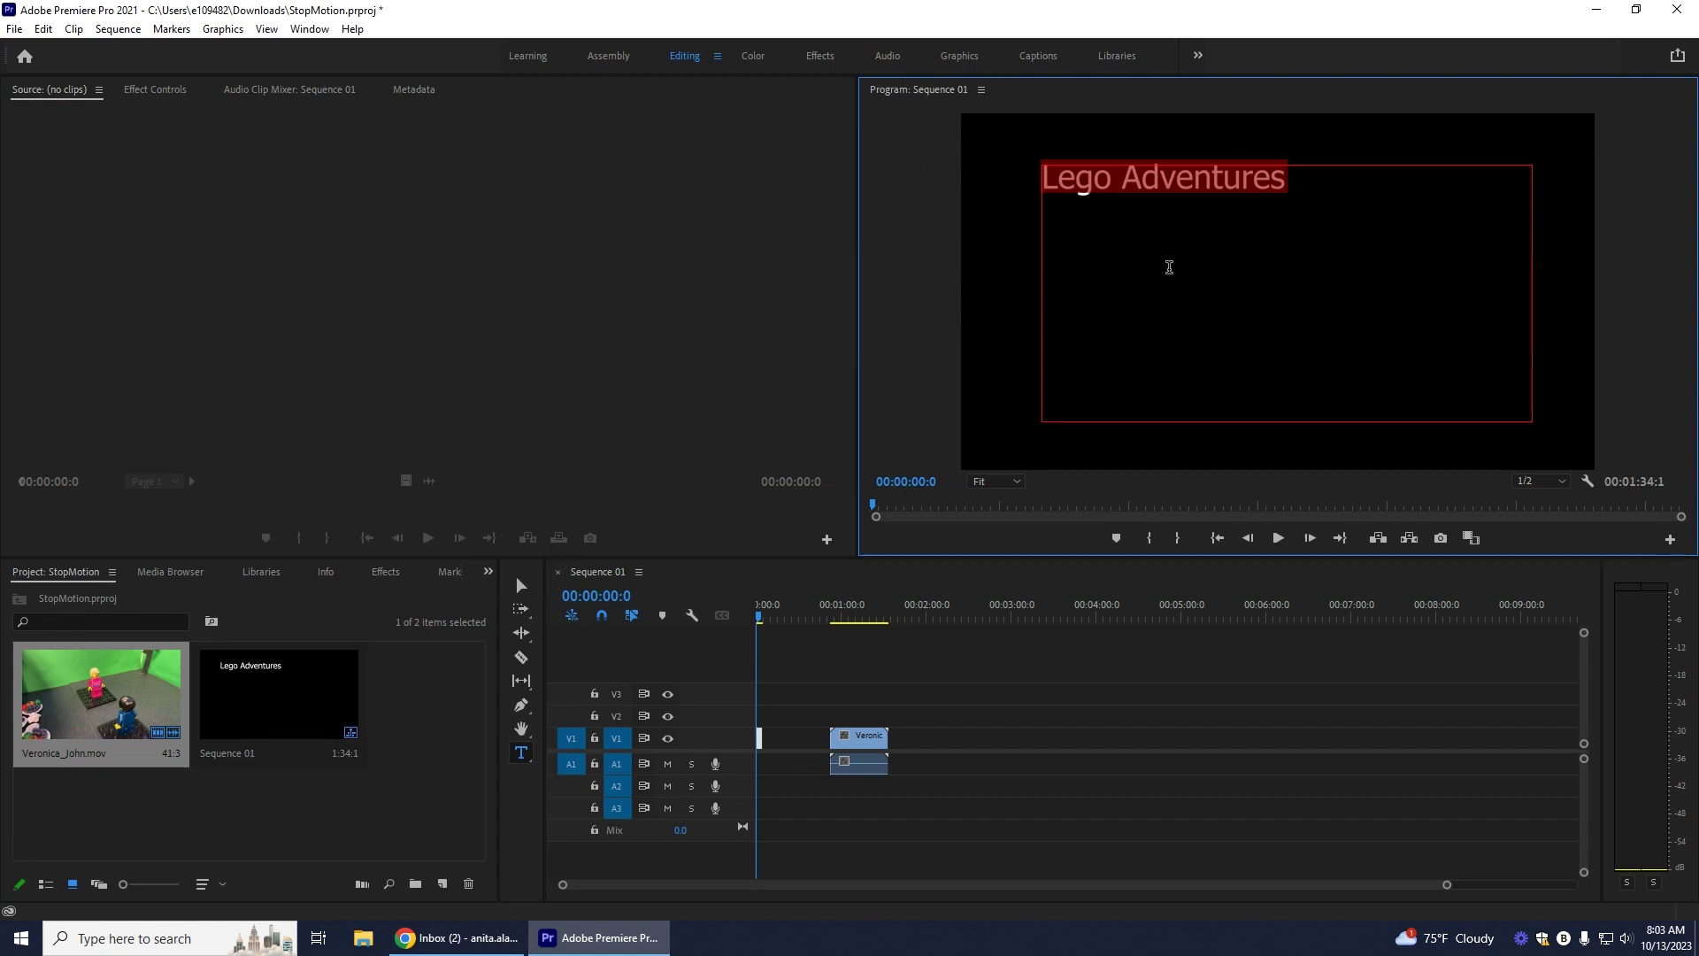
left_click(144, 93)
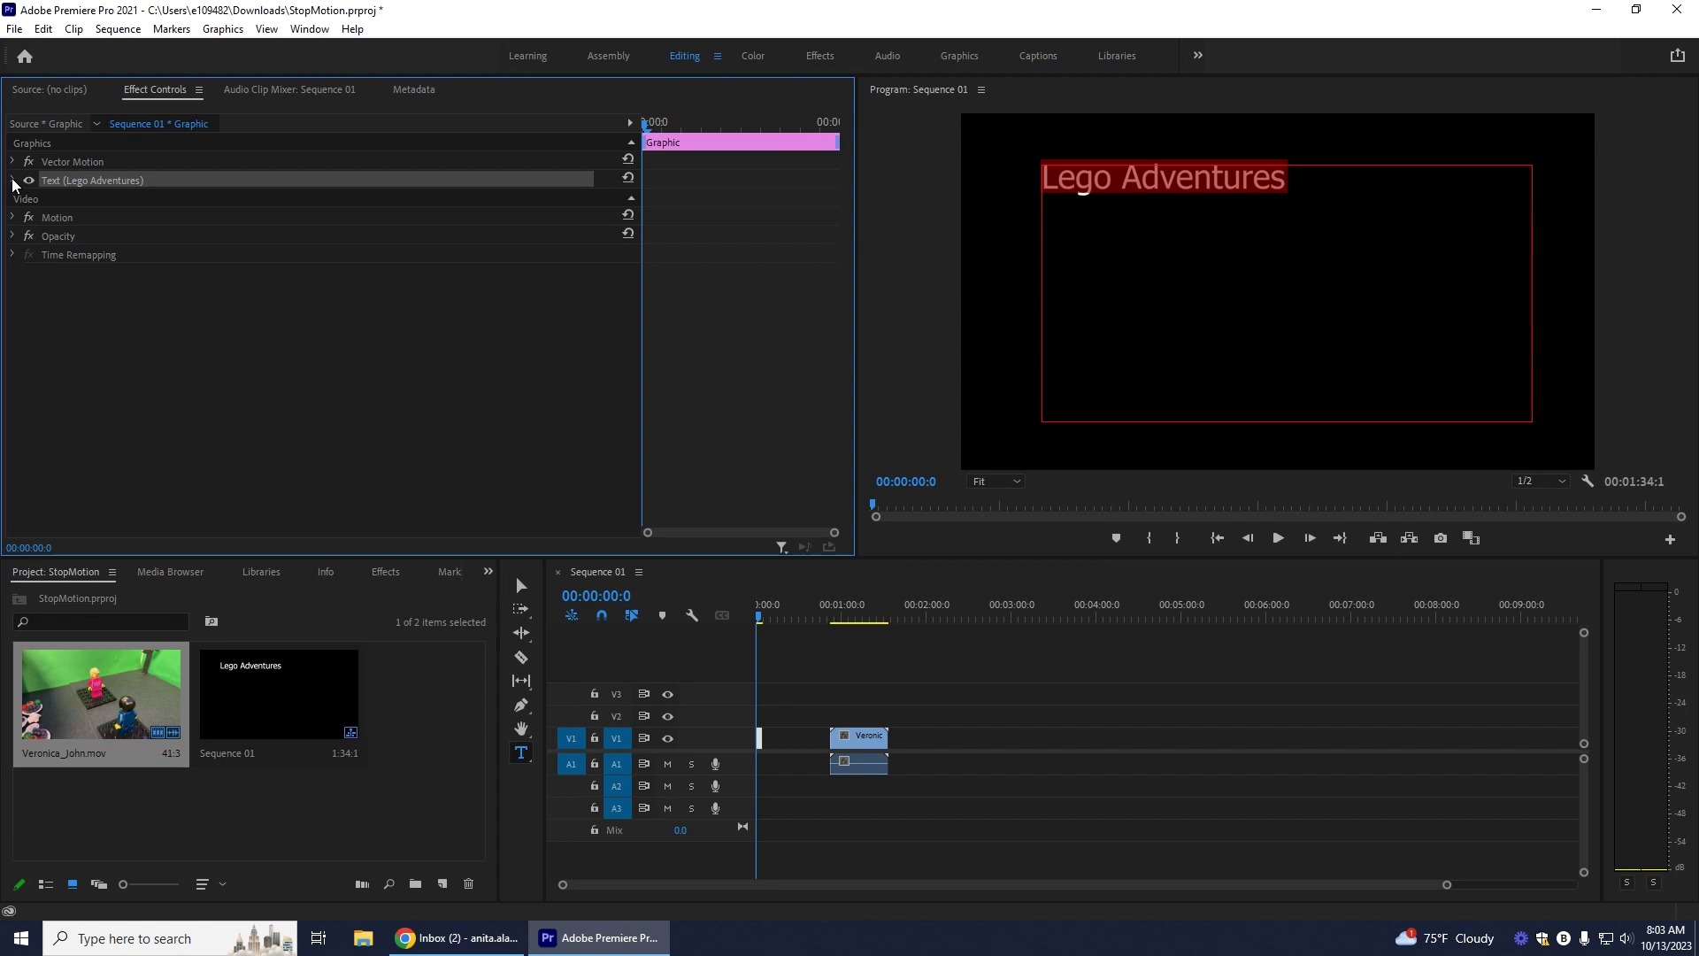
left_click(13, 182)
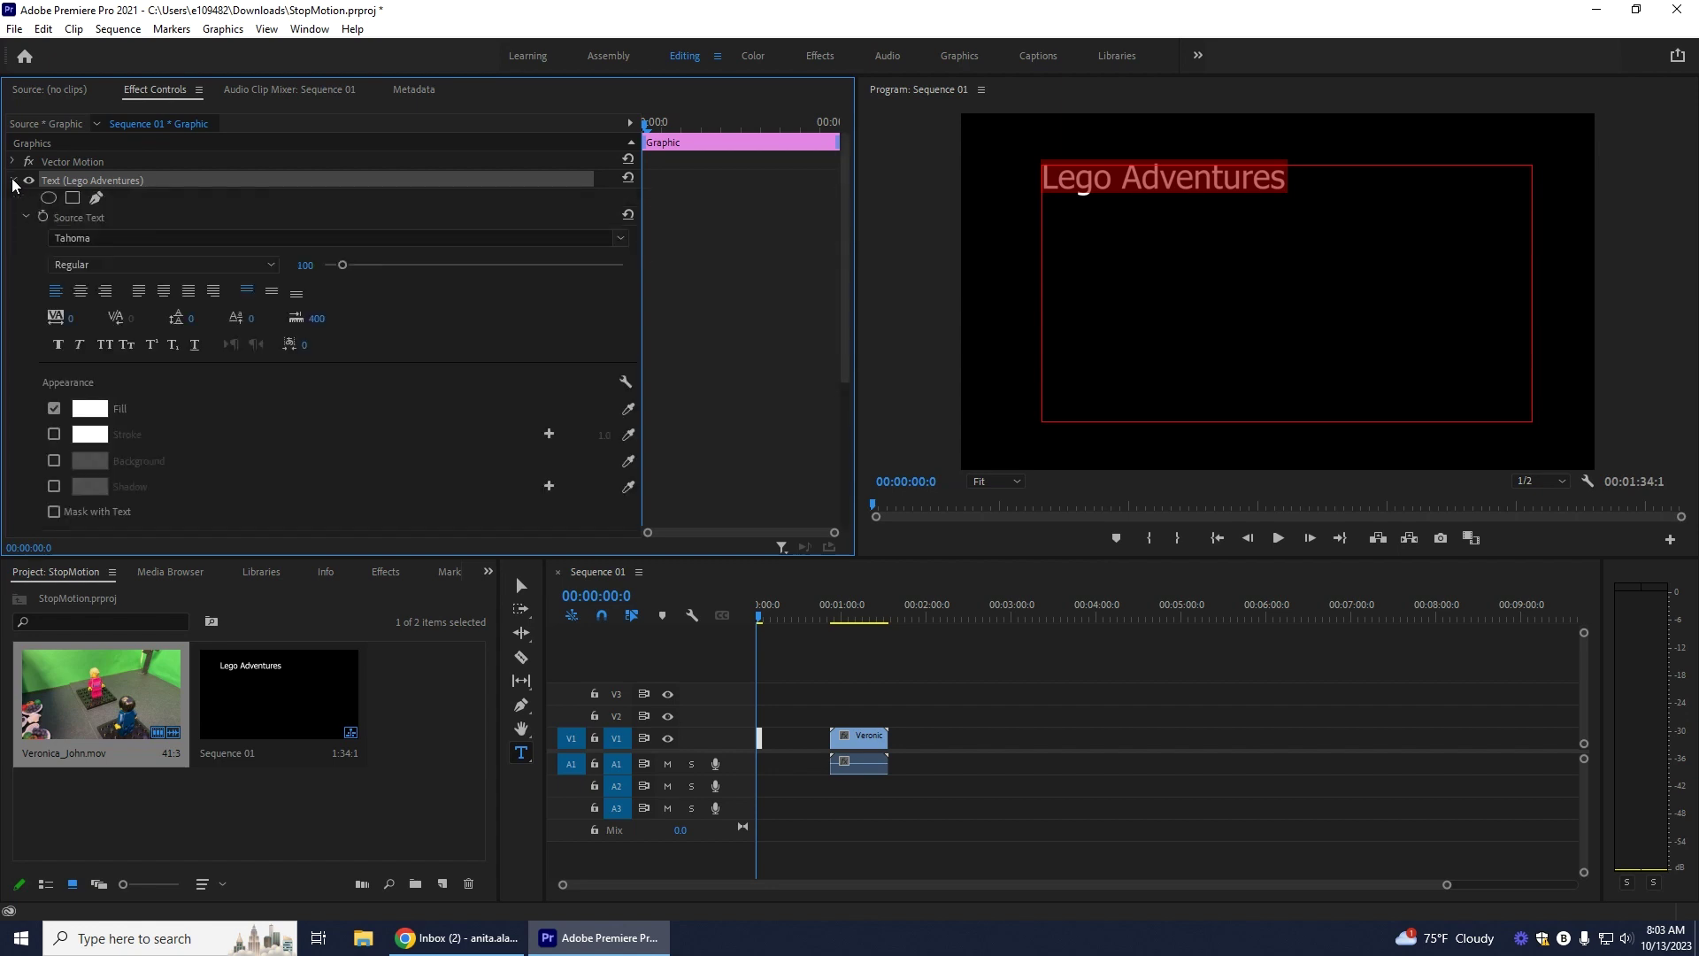
Step: Reduce the title's font size to 190, keeping the current font
left_click(617, 245)
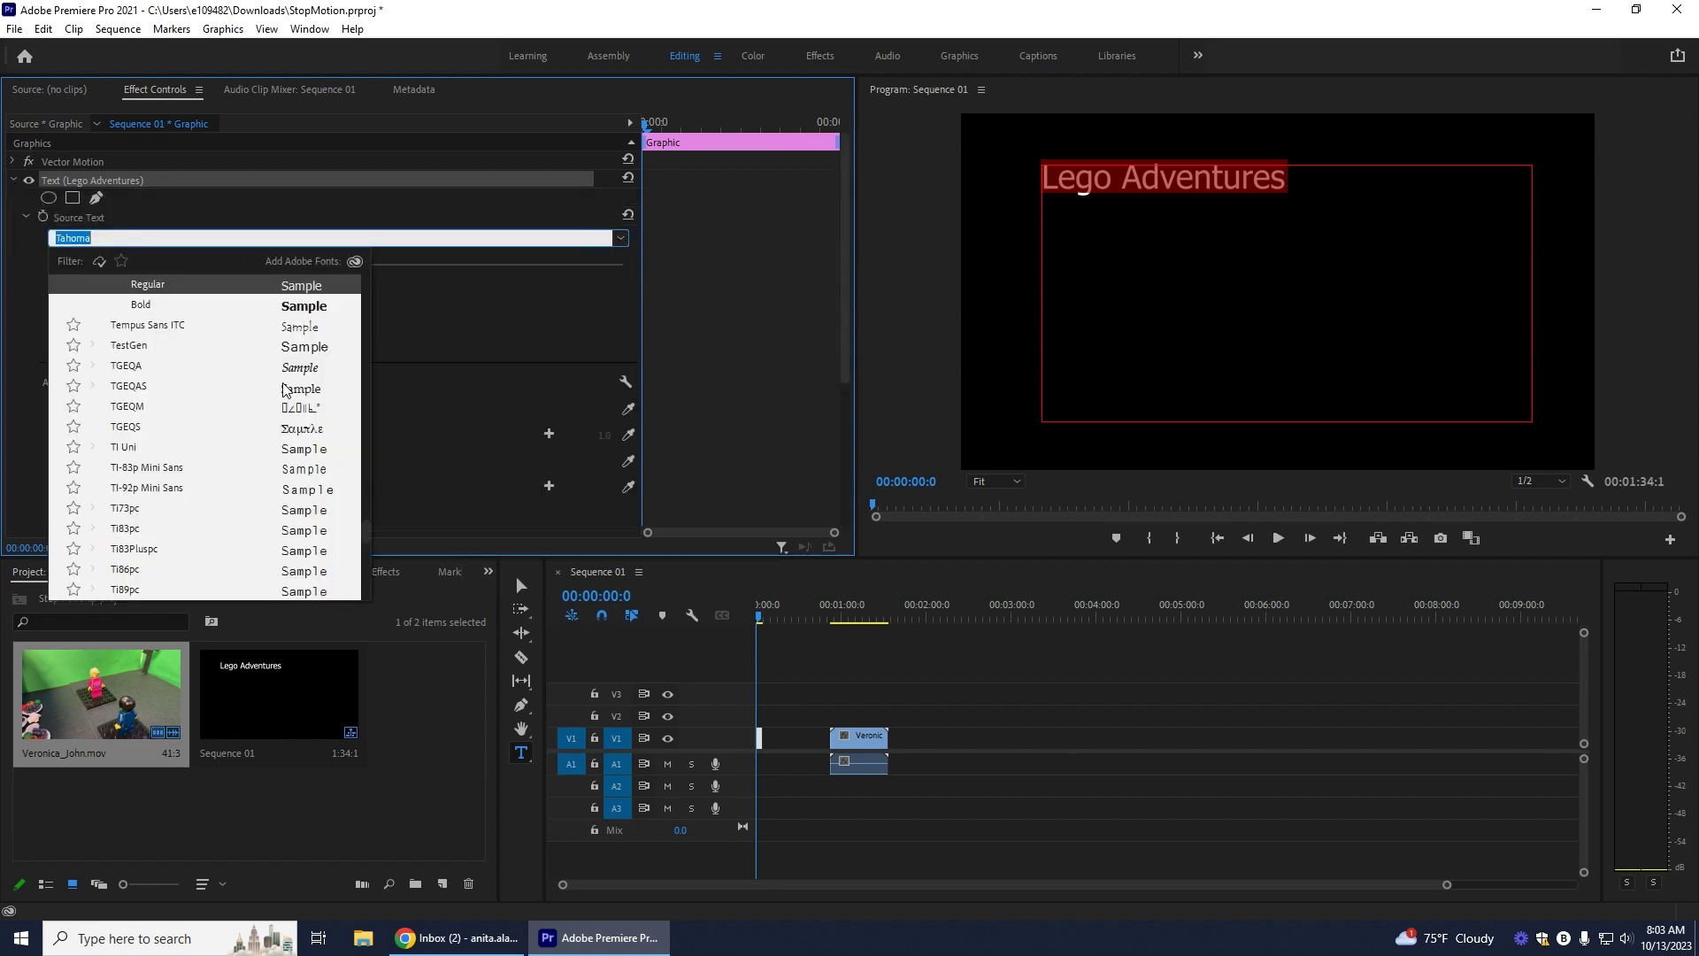
scroll(285, 389, "down", 4)
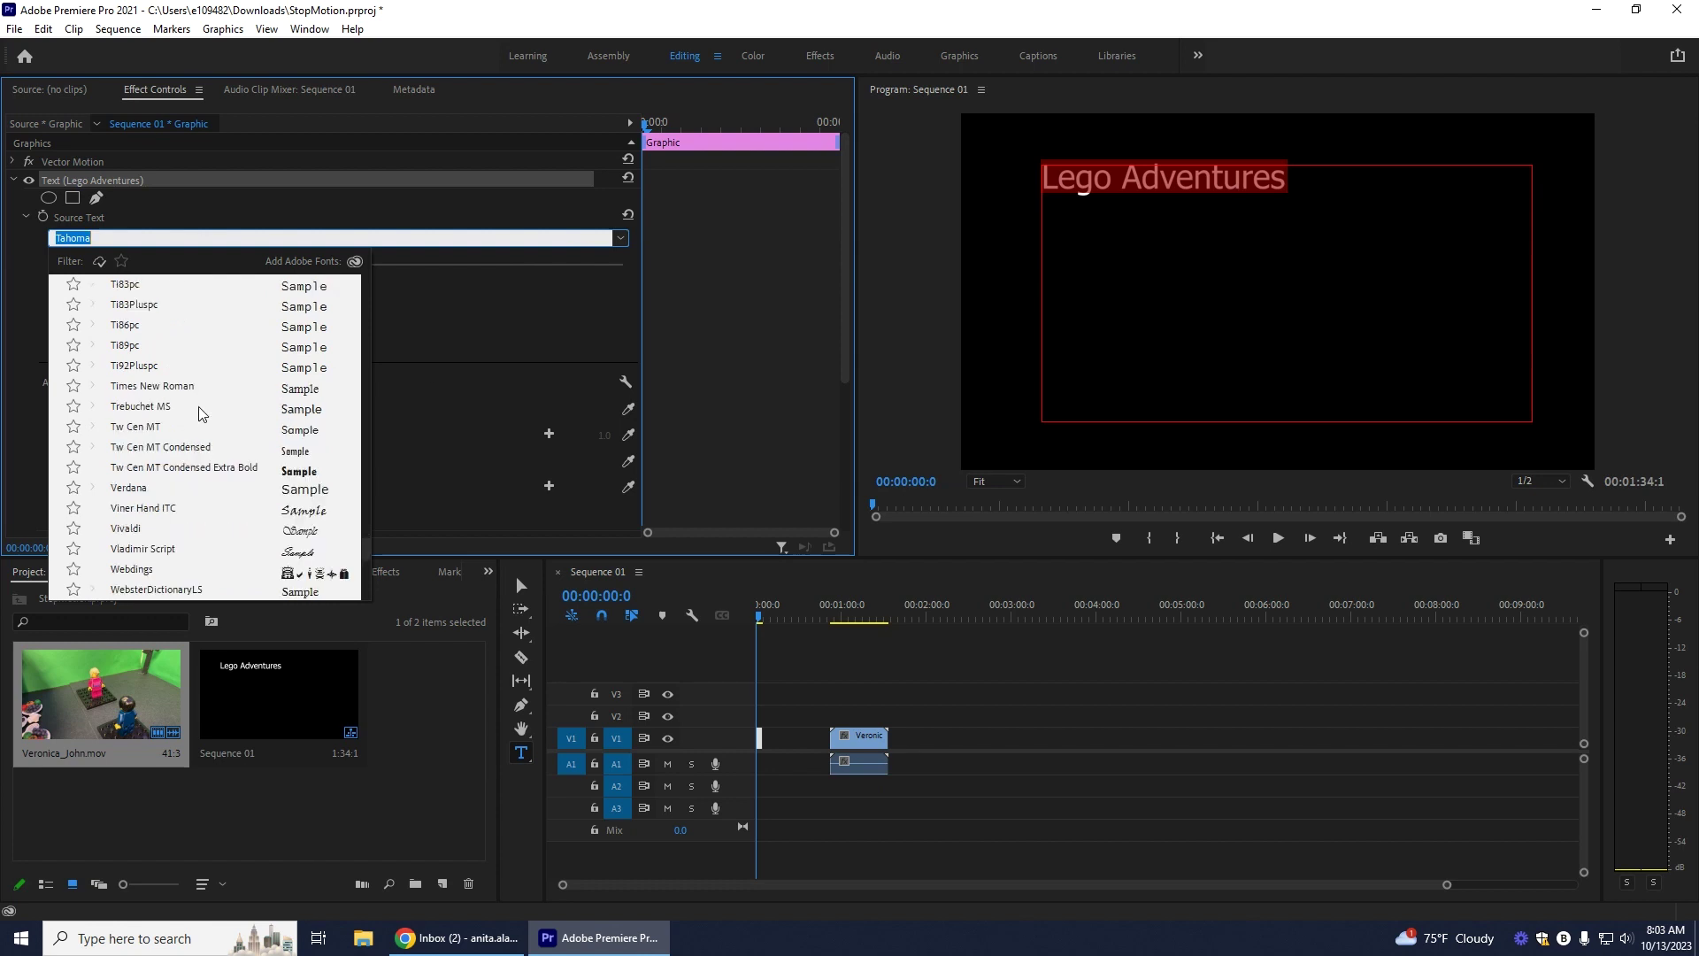
scroll(202, 414, "down", 3)
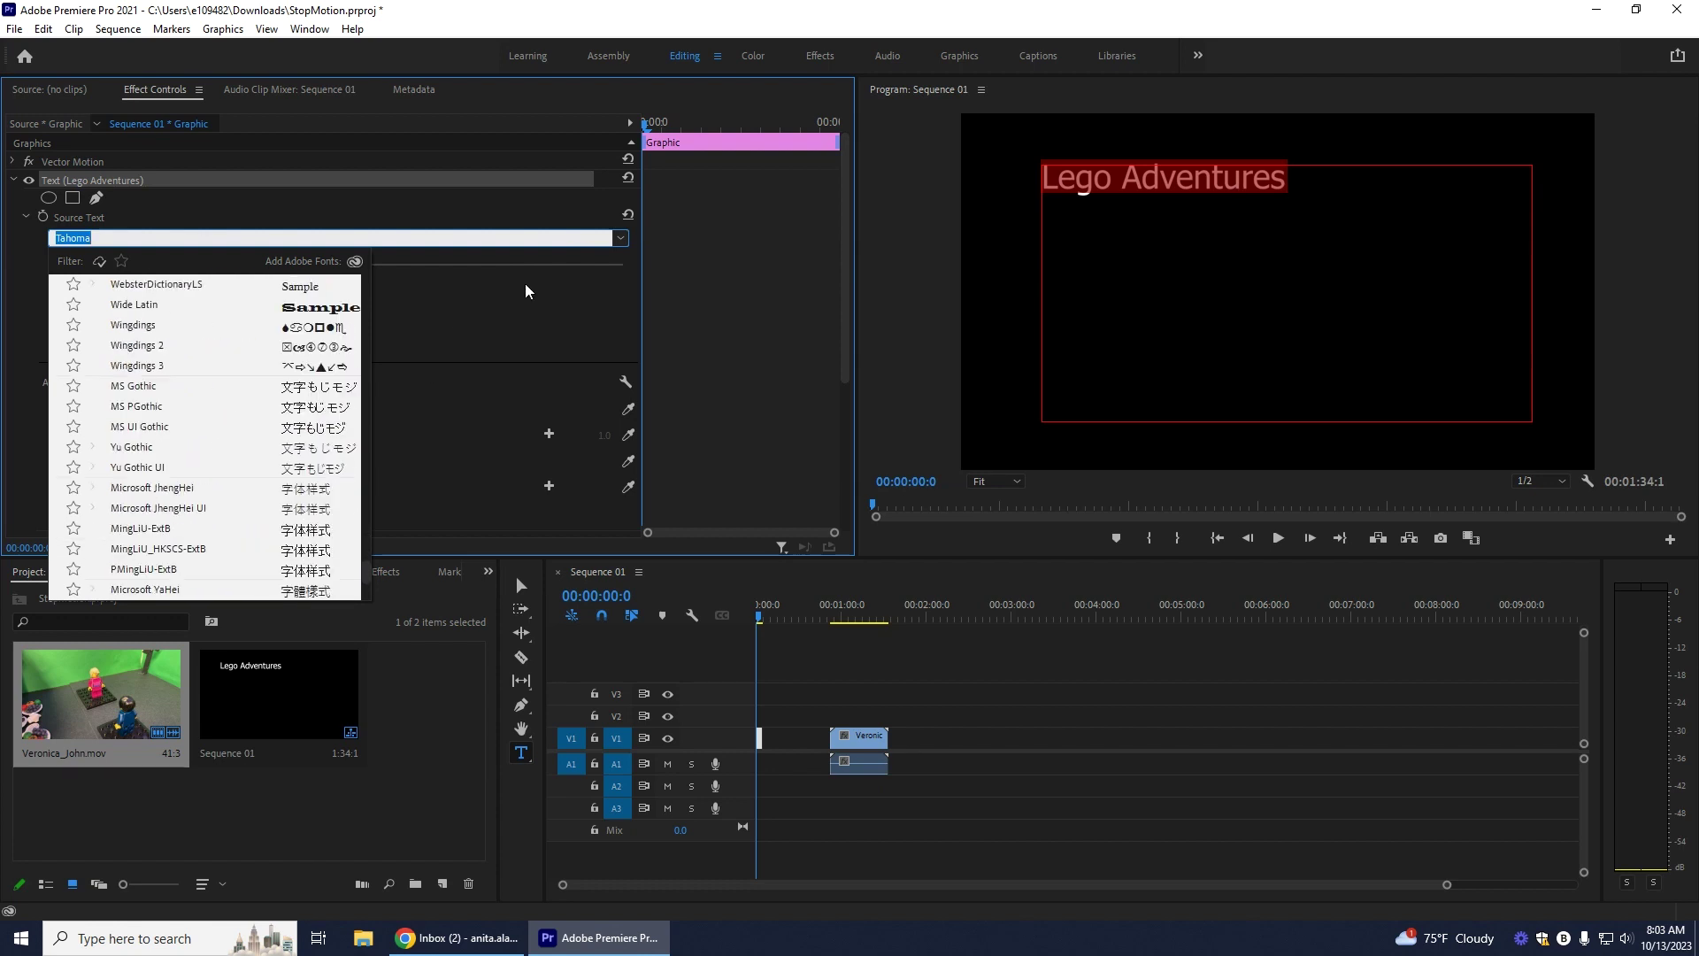
left_click(618, 260)
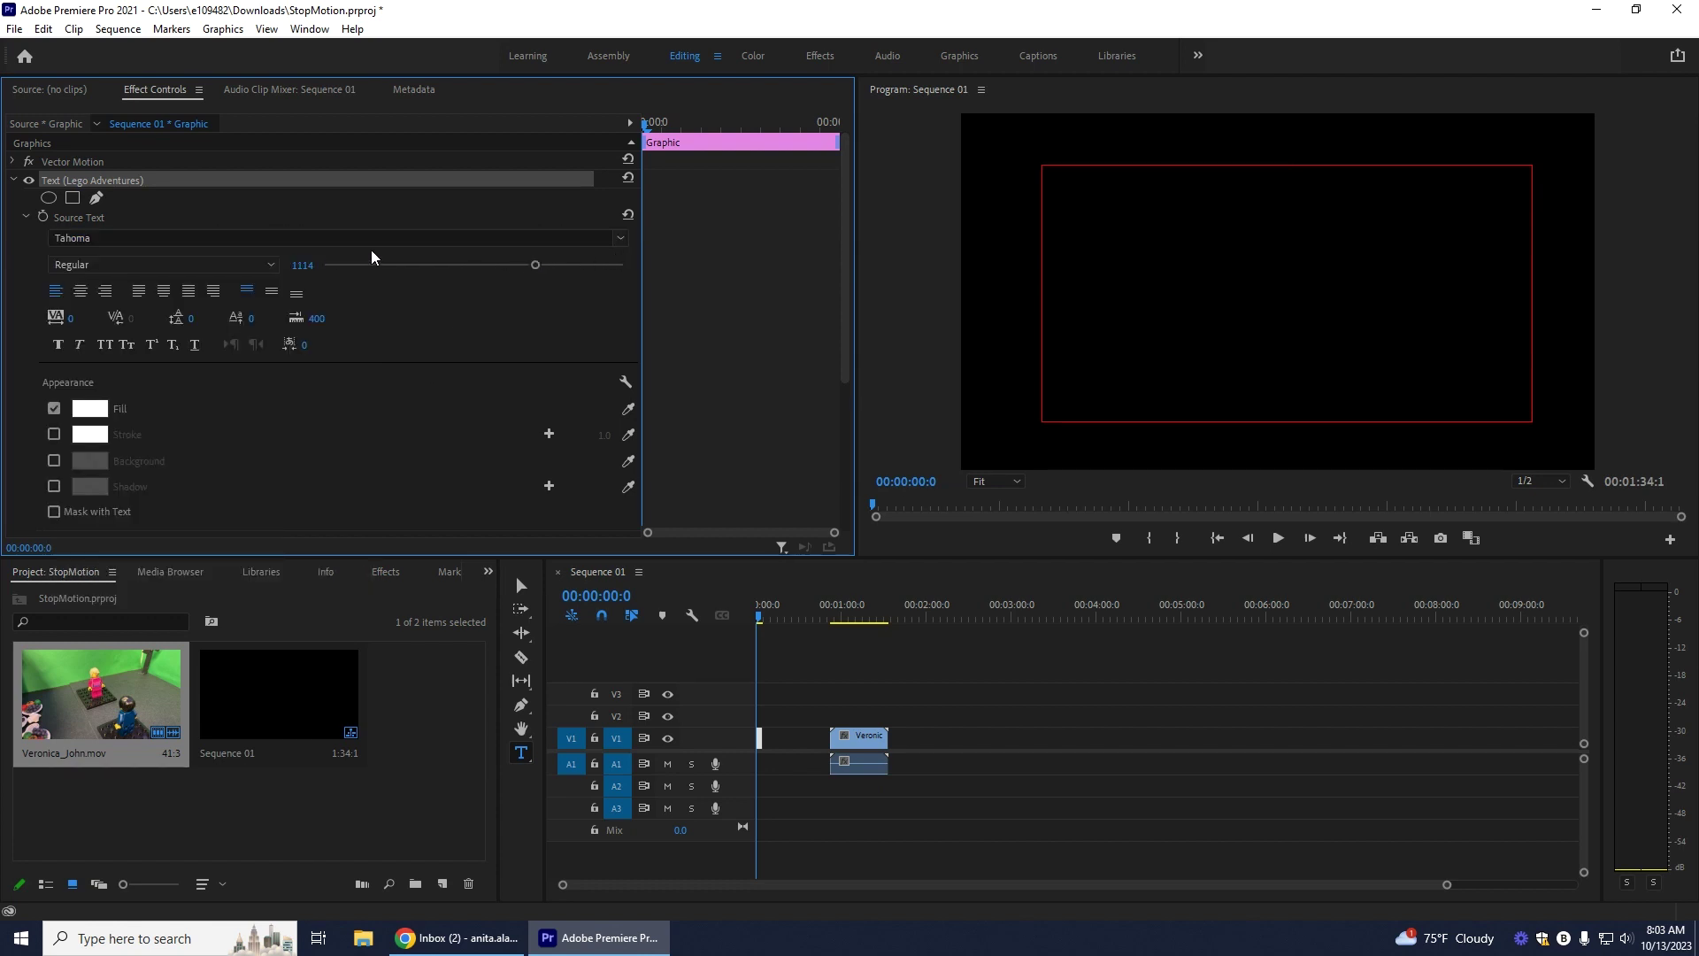
left_click_drag(534, 270, 323, 273)
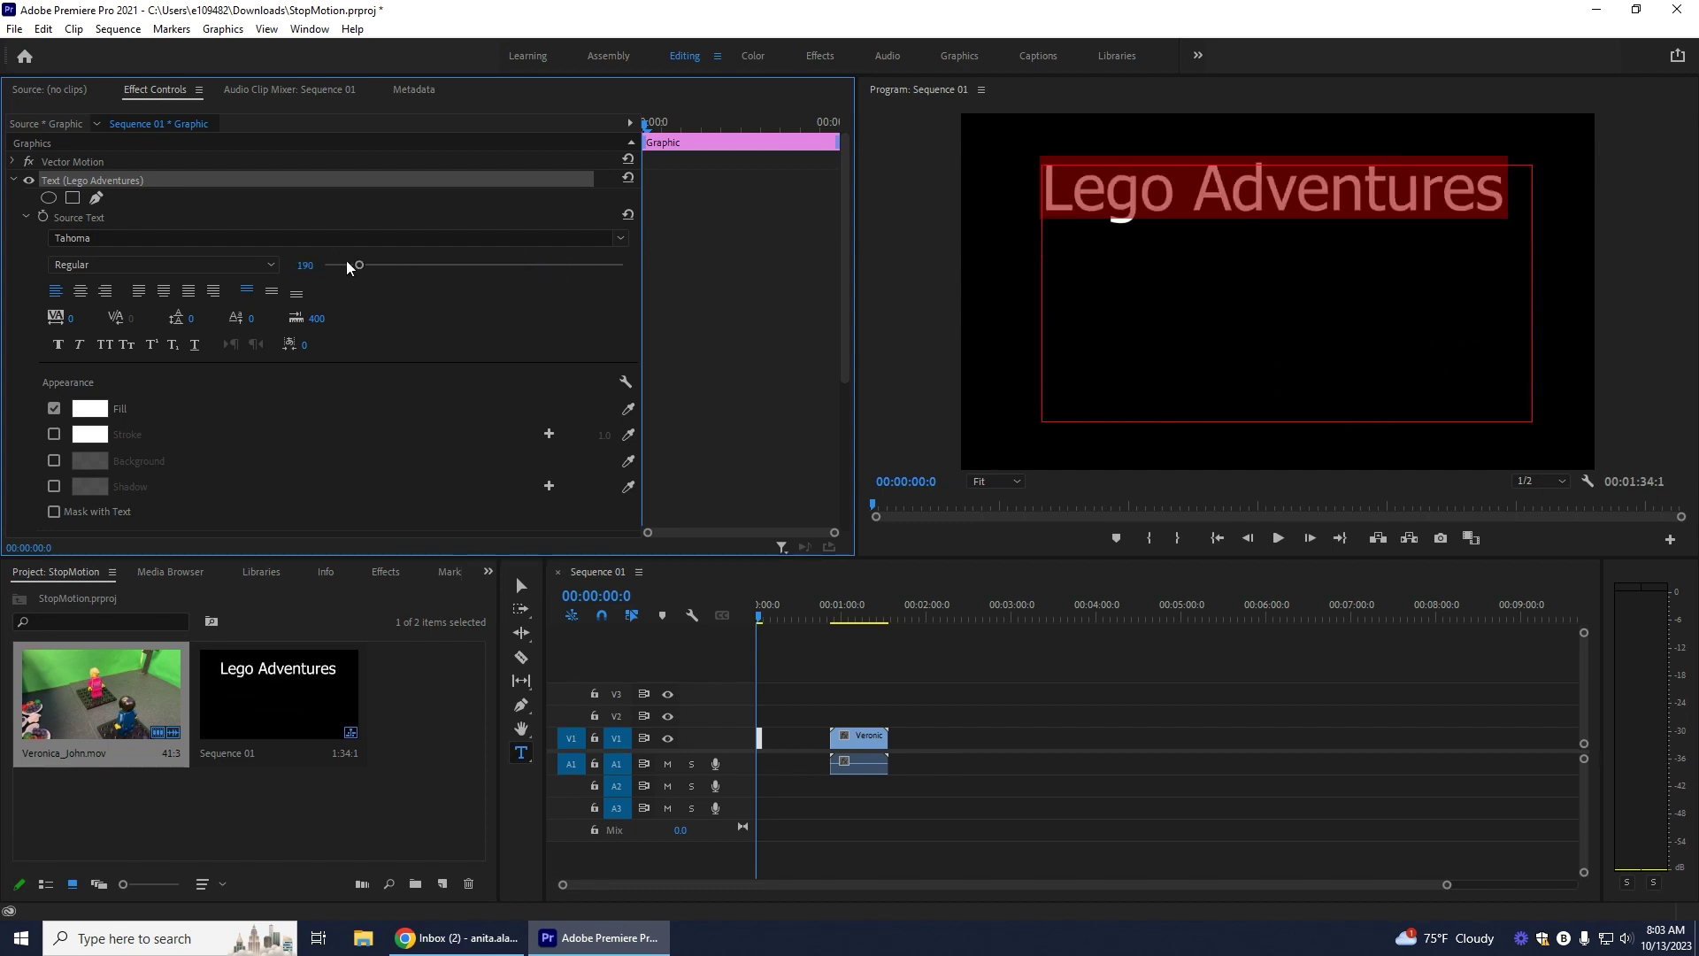
Step: Centre-align the title text and centre it vertically in its box
left_click(81, 292)
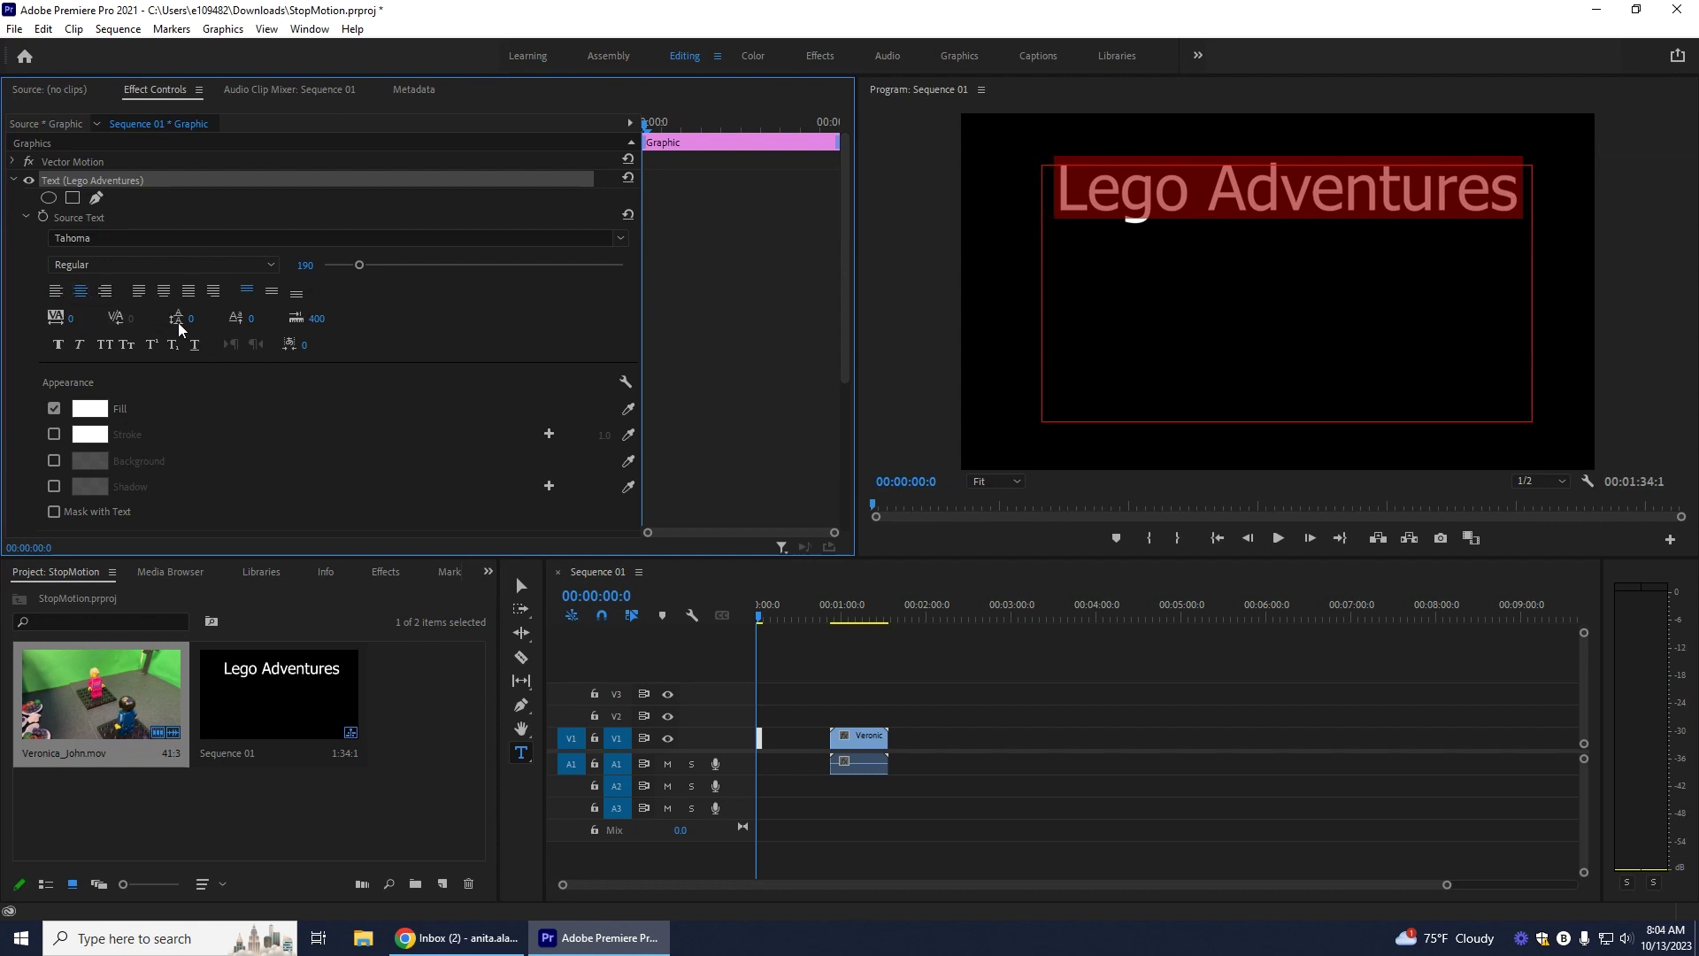
left_click(164, 292)
left_click(80, 292)
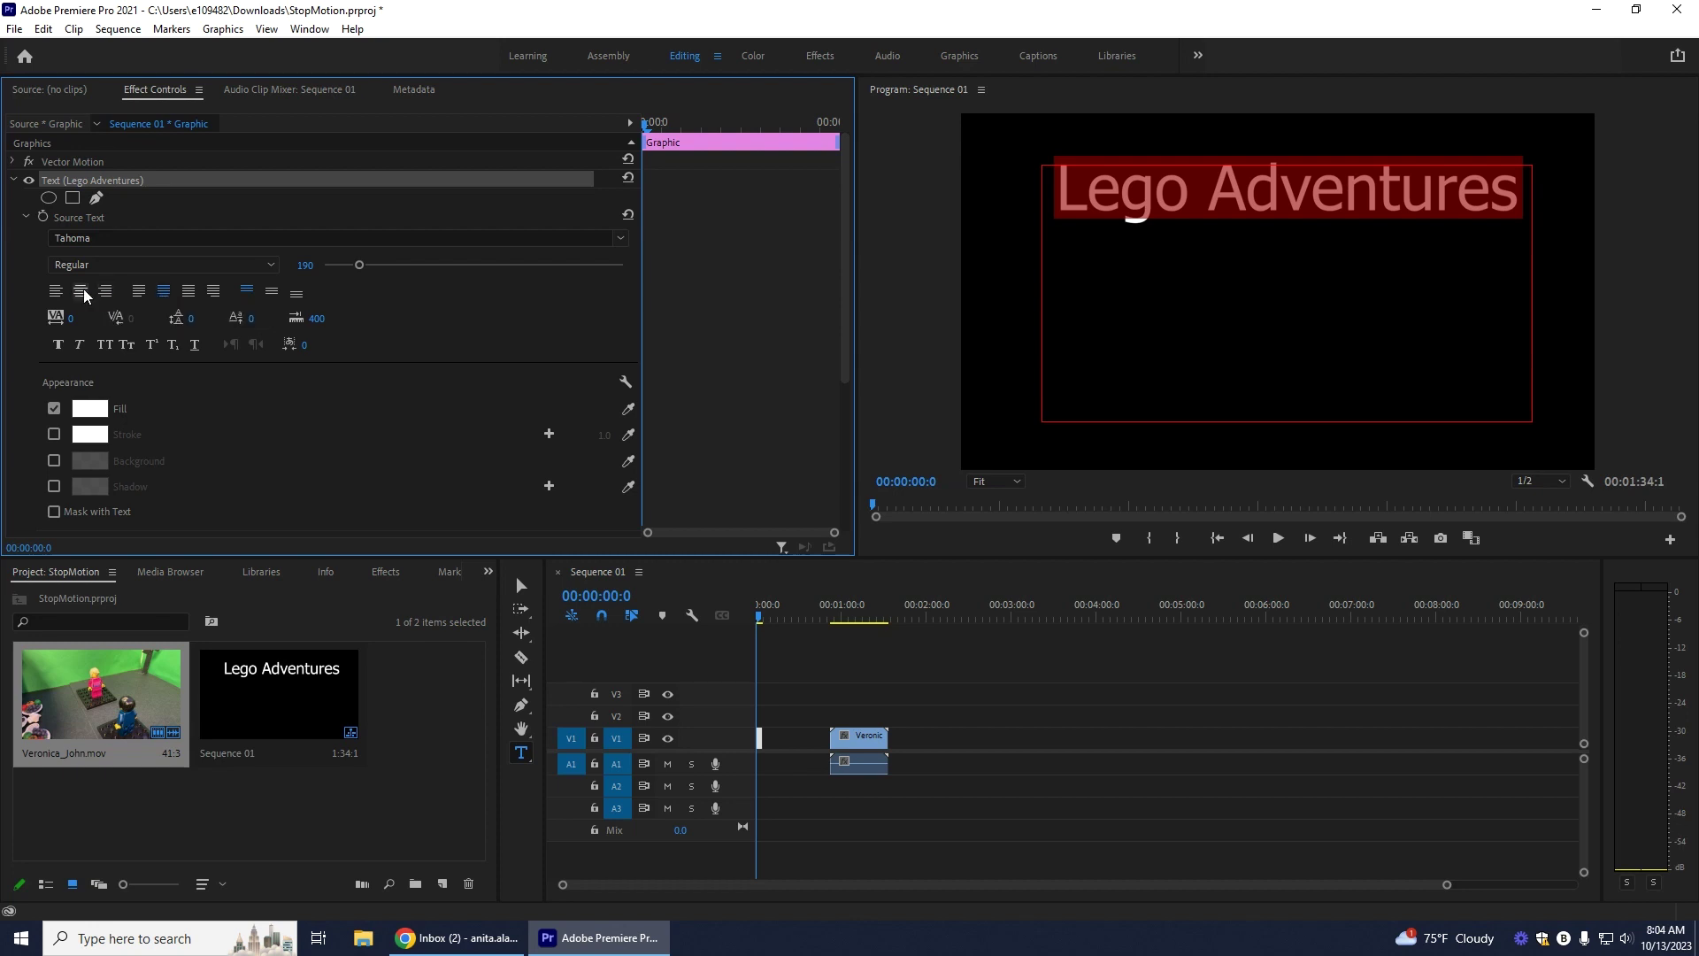
left_click(272, 293)
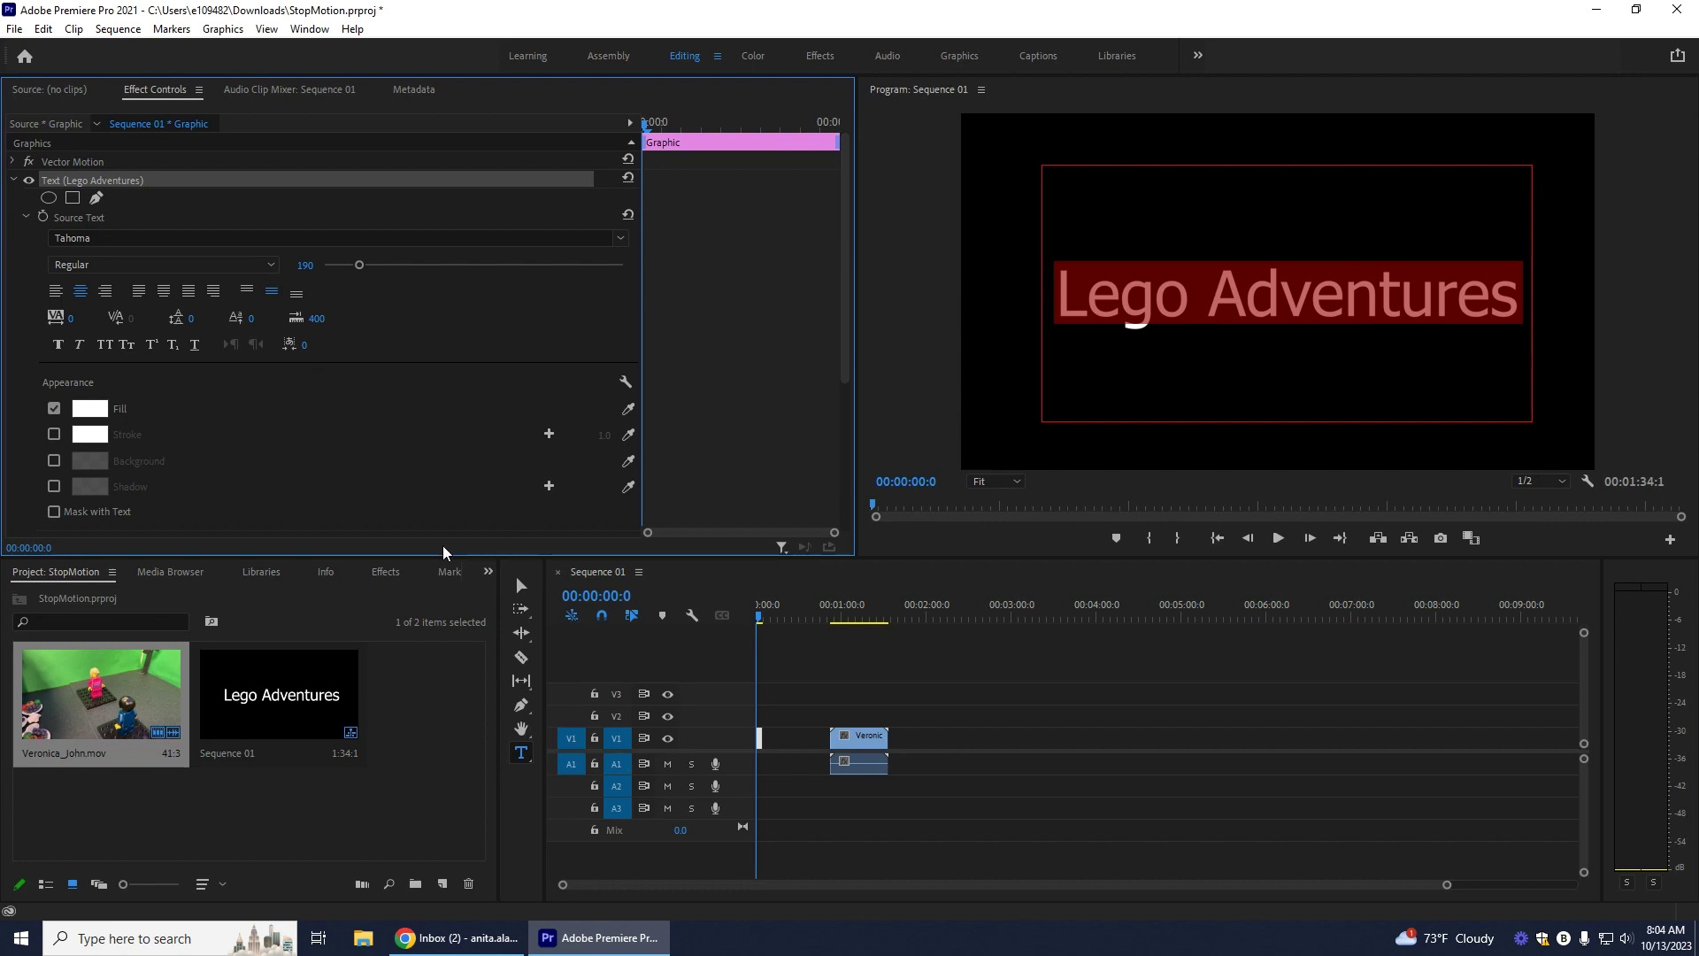
Step: Drag the text box's left, right, top and bottom edges outward to nearly fill the frame
left_click(521, 585)
left_click_drag(1044, 293, 962, 293)
left_click_drag(1537, 292, 1597, 292)
left_click_drag(1280, 157, 1281, 107)
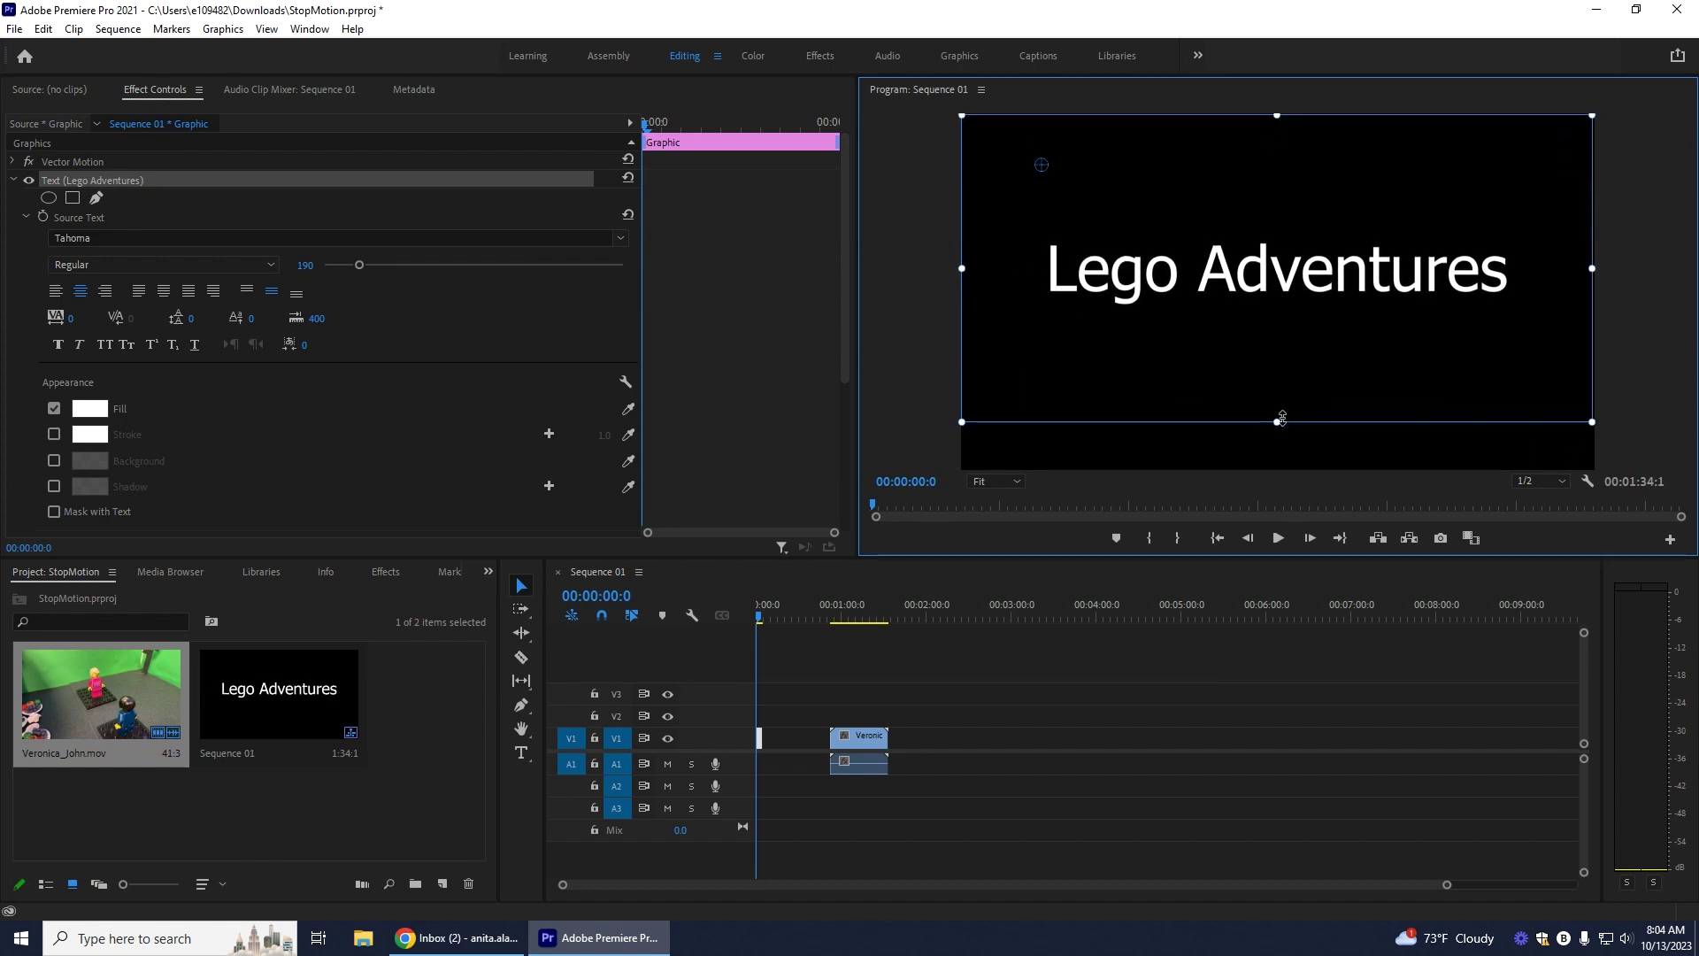
left_click_drag(1275, 424, 1277, 469)
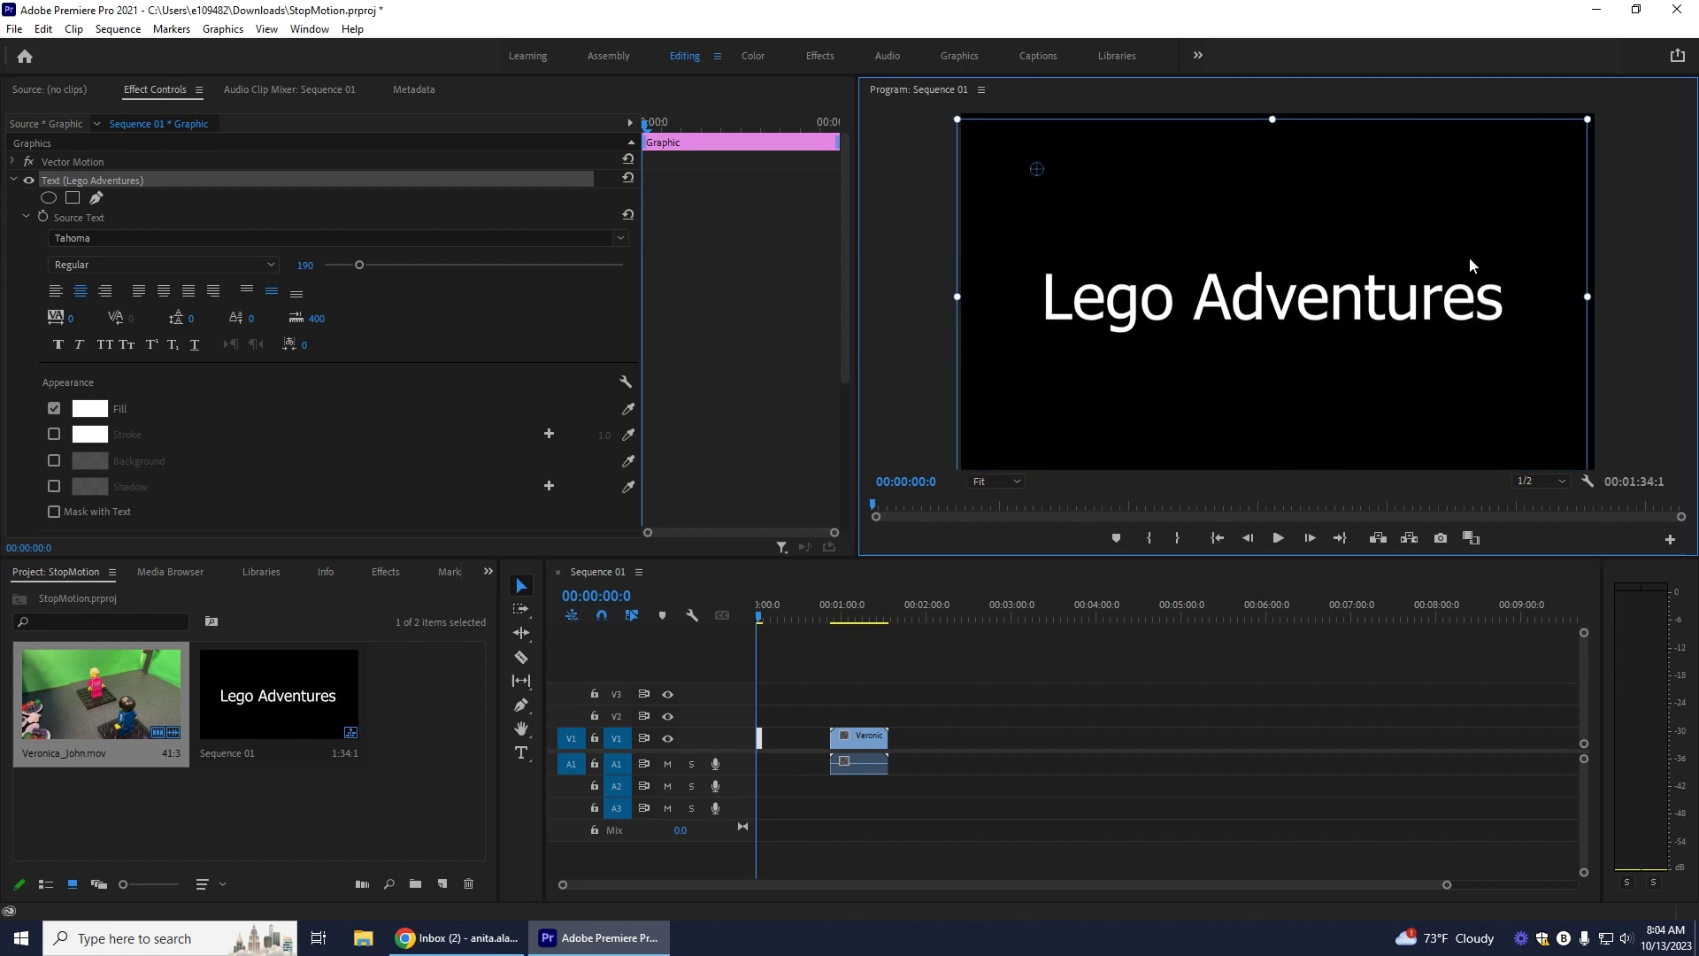
double_click(1483, 288)
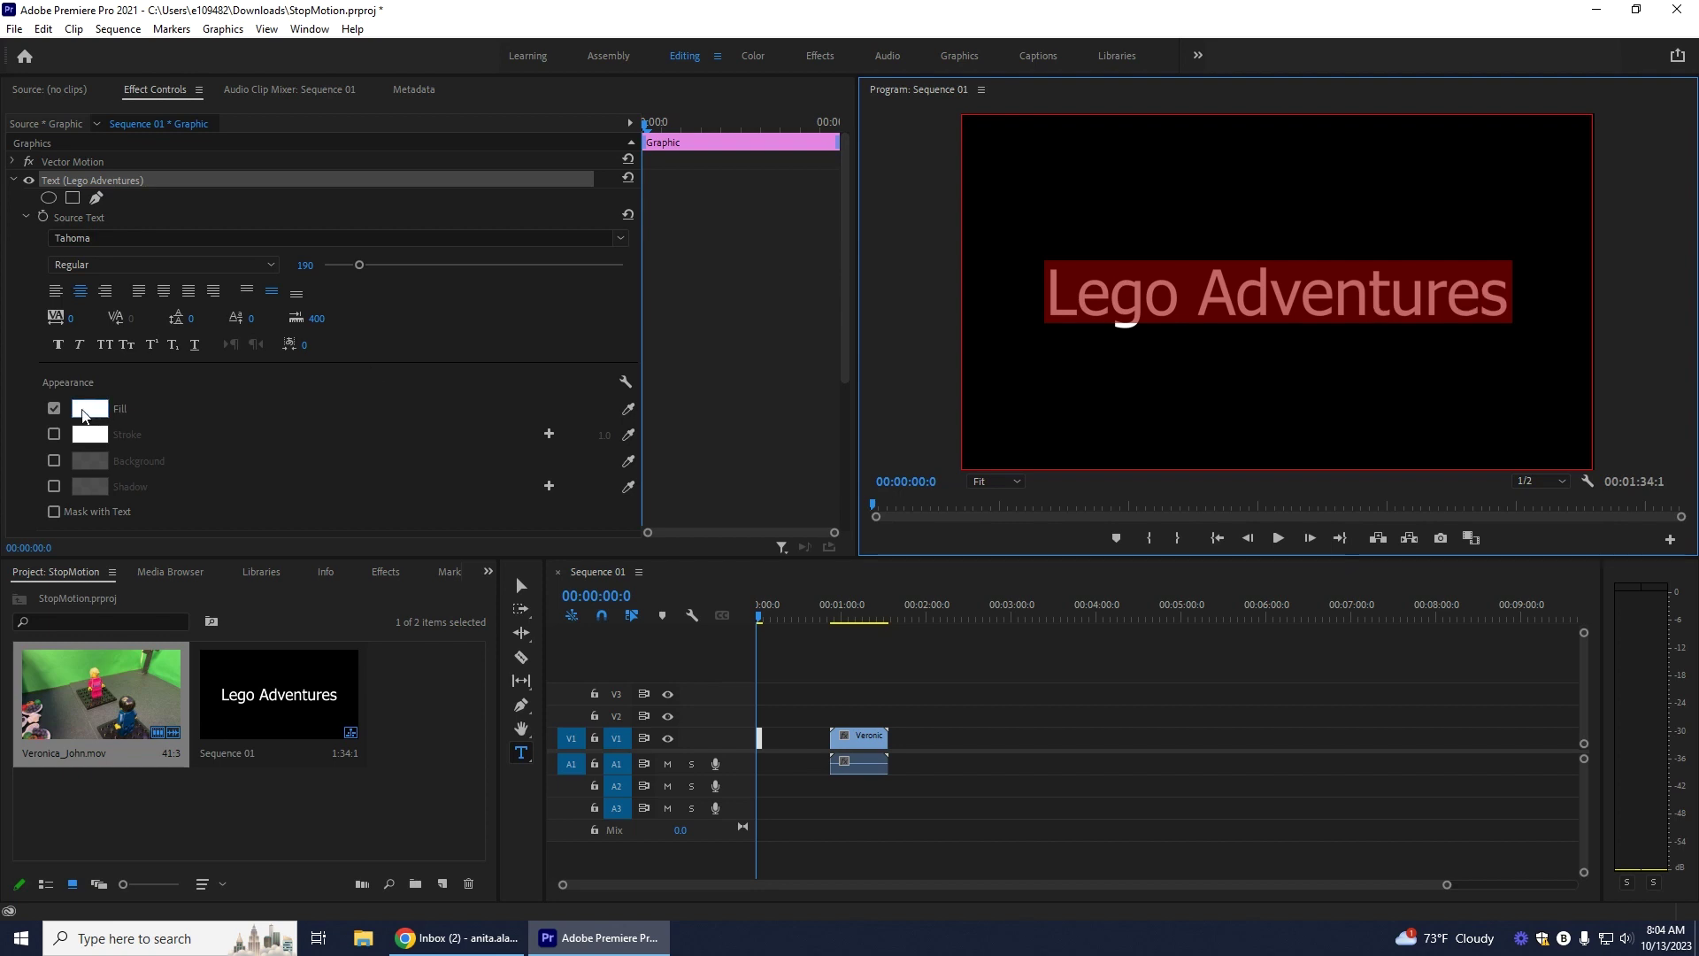
Step: Set the title's fill colour to a saturated blue
left_click(84, 415)
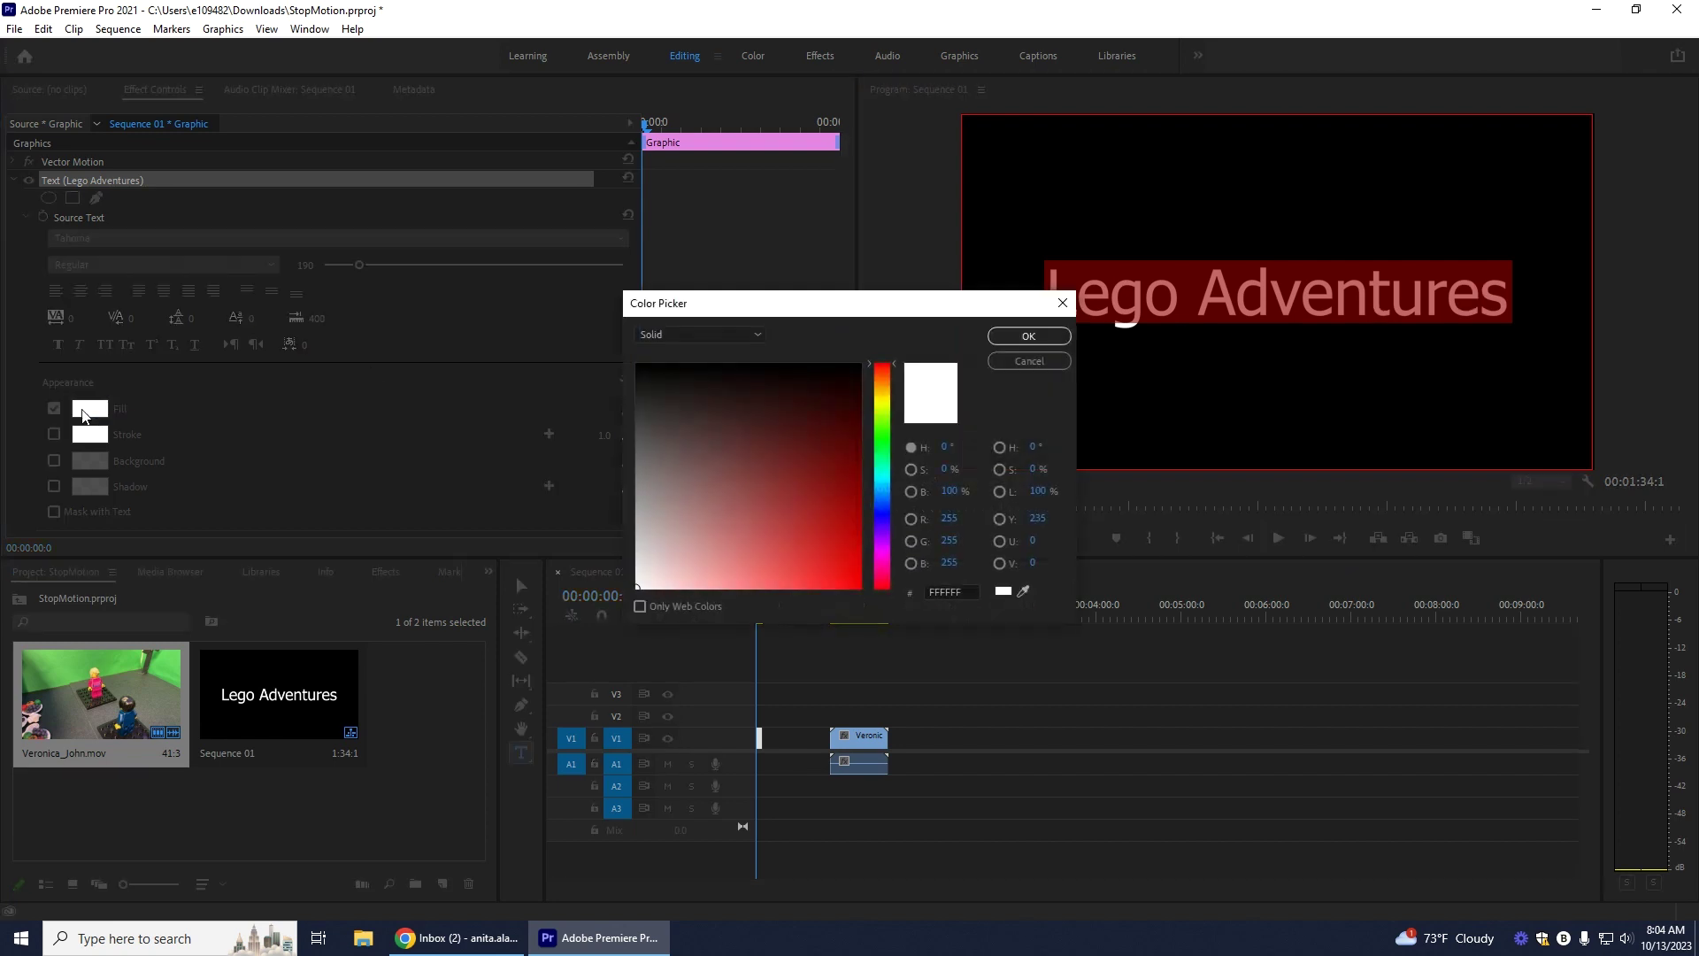
left_click(884, 512)
left_click(848, 531)
left_click(1029, 336)
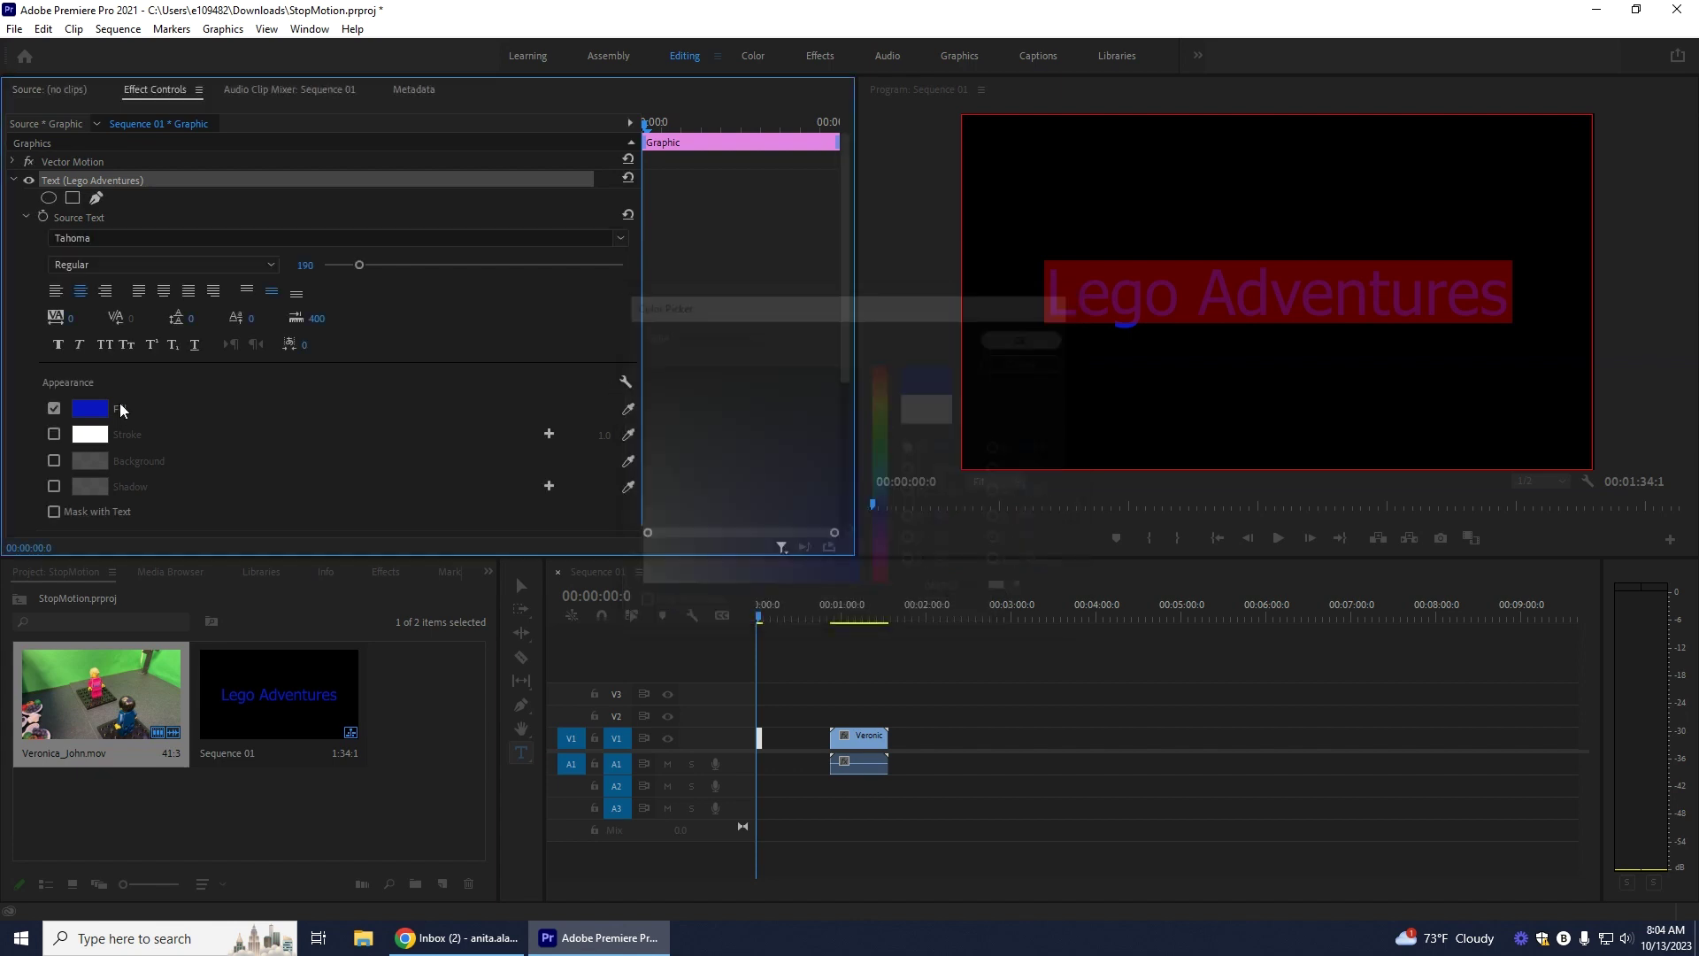
Step: Change the title font to Bernard MT Condensed and enable a white stroke
scroll(137, 438, "down", 1)
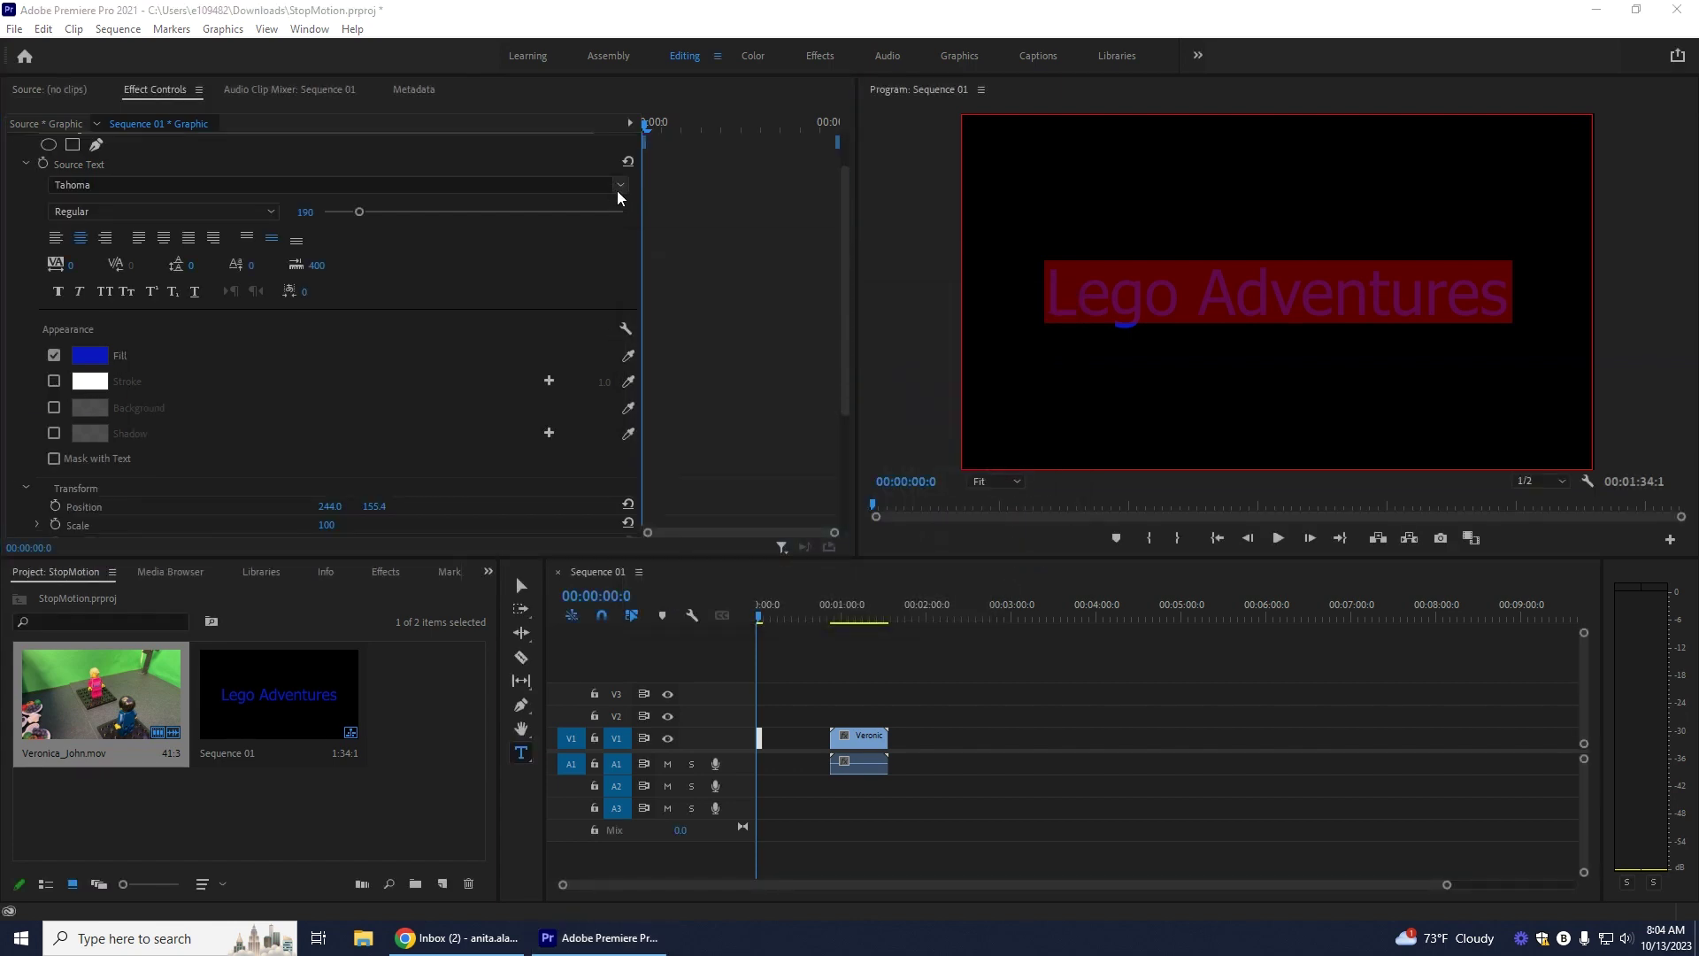
left_click(620, 185)
scroll(354, 363, "down", 3)
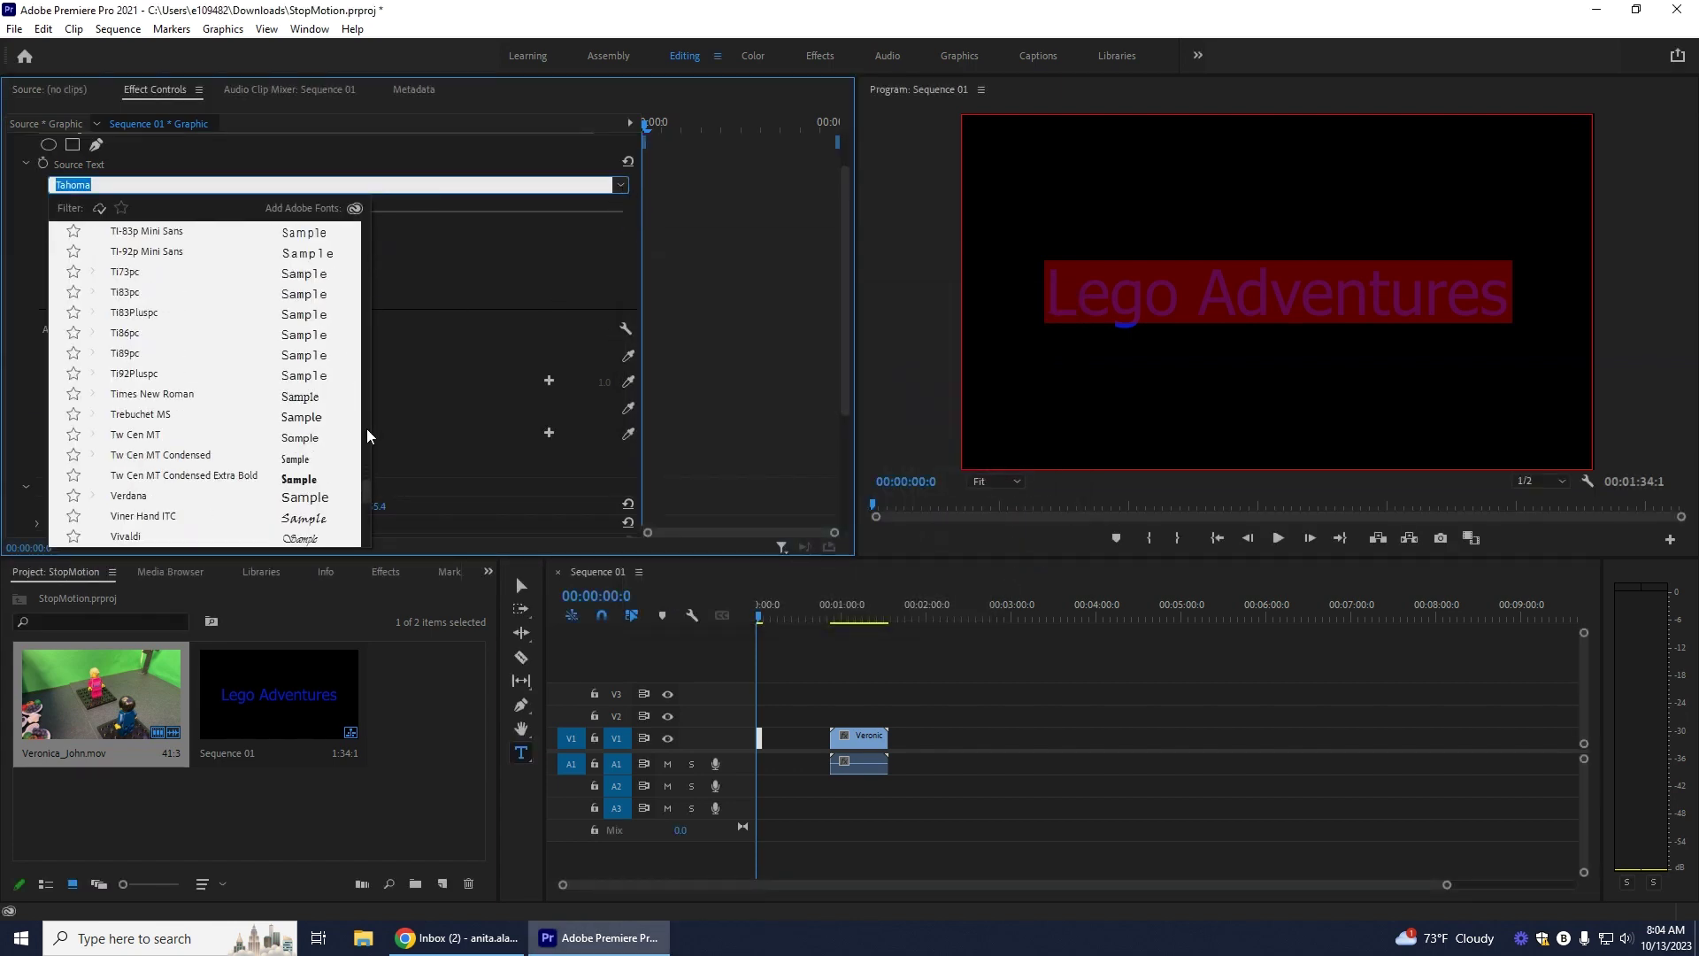
left_click_drag(366, 493, 365, 207)
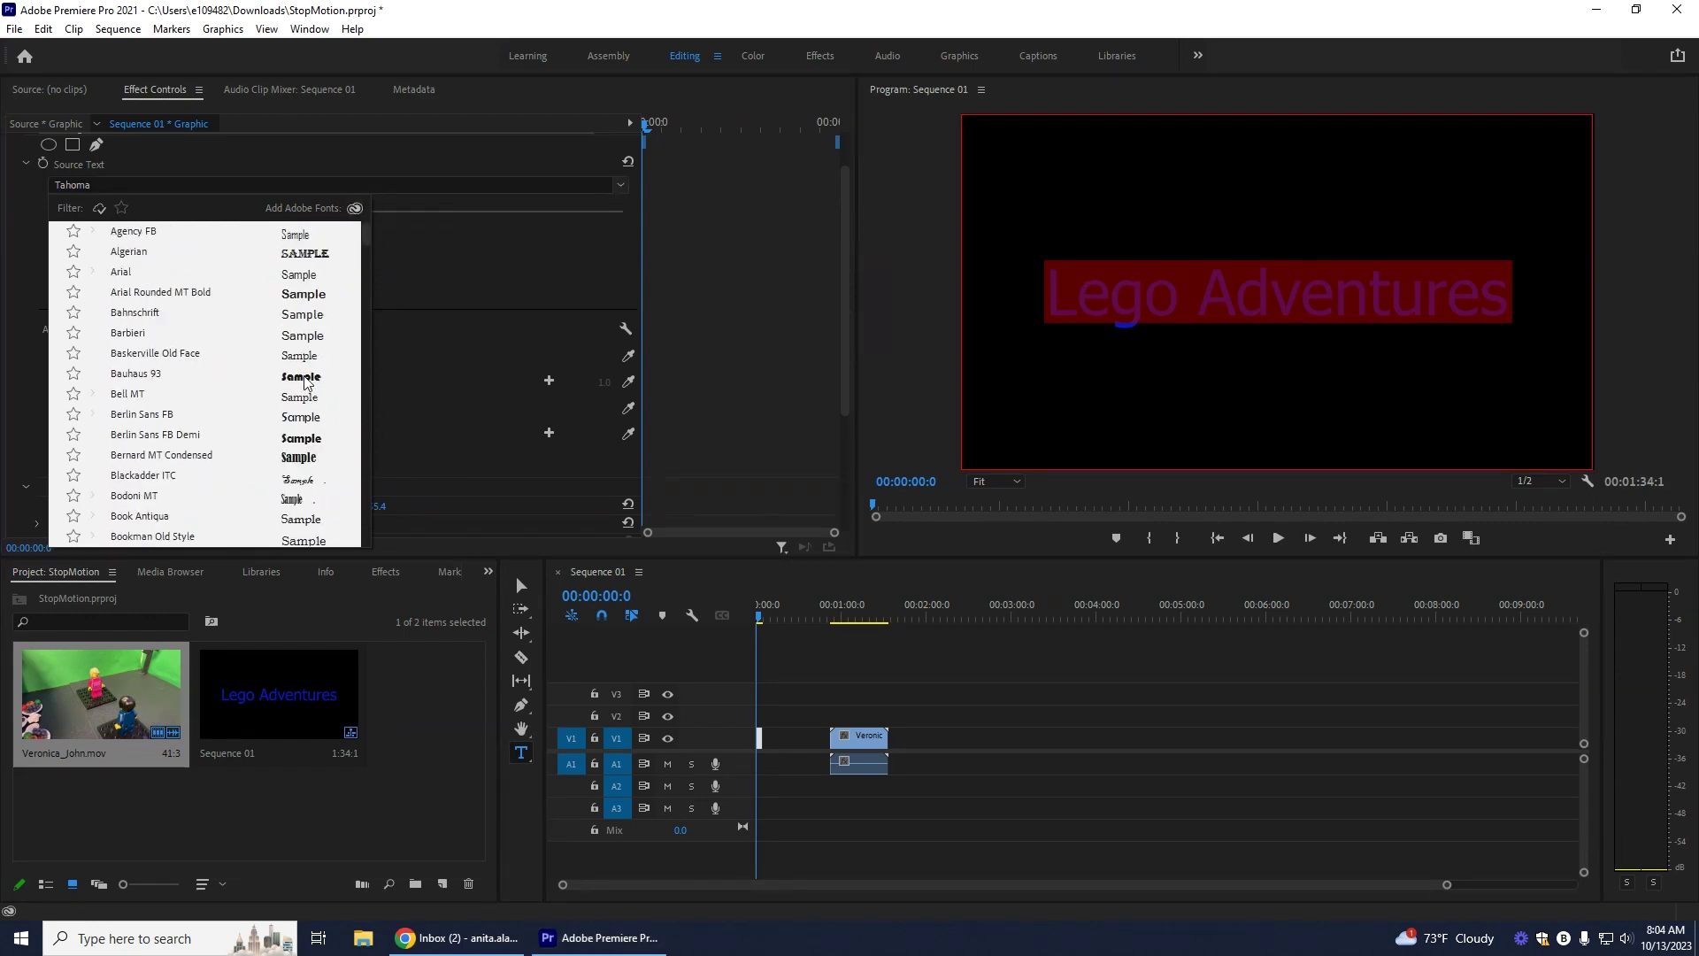
left_click(299, 457)
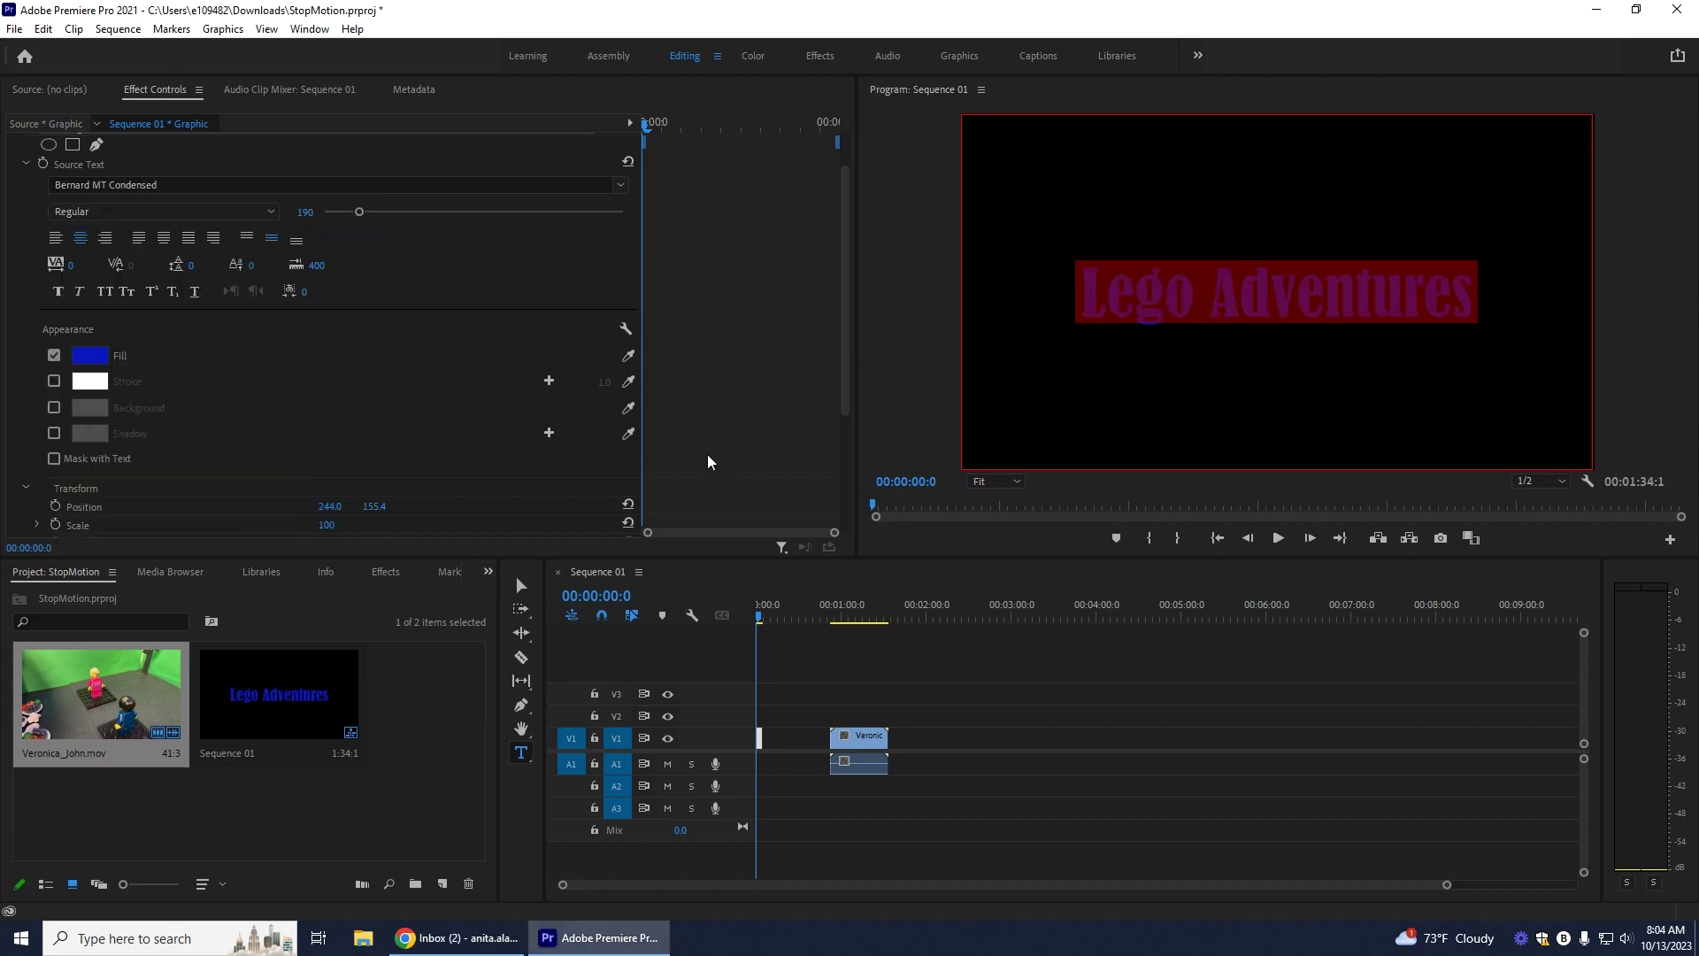
left_click(53, 380)
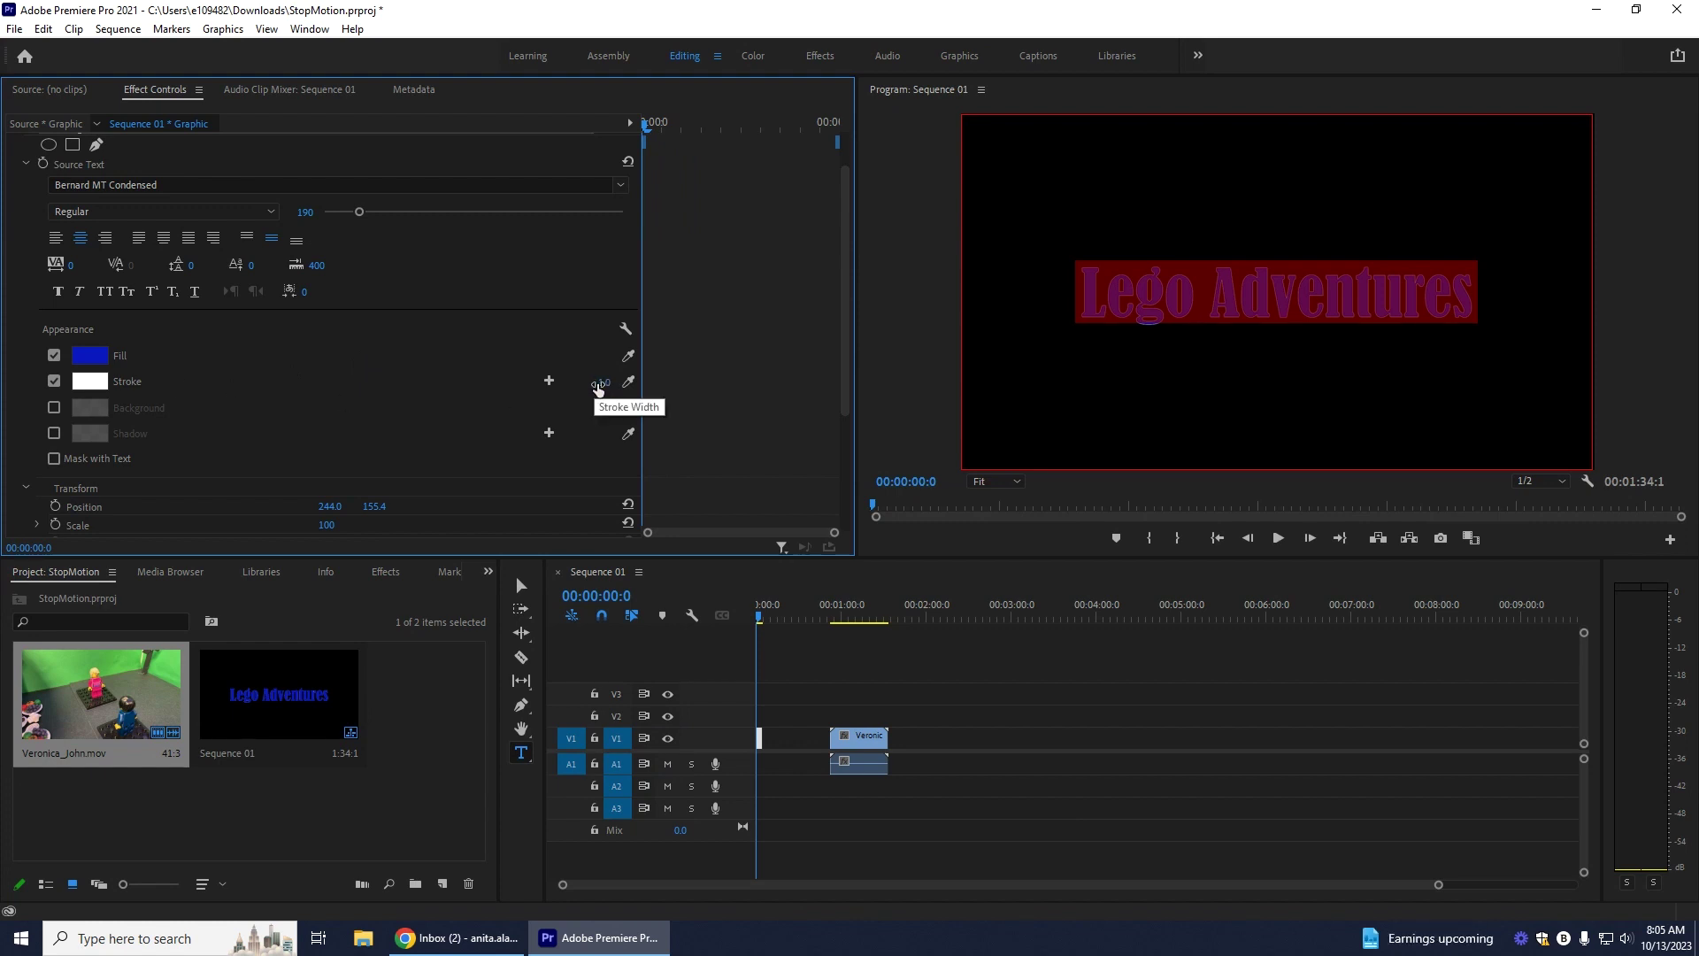
Step: Set the stroke to 8.0, enlarge the title to size 308, and tighten its line spacing
left_click_drag(605, 381, 650, 381)
left_click_drag(370, 212, 380, 216)
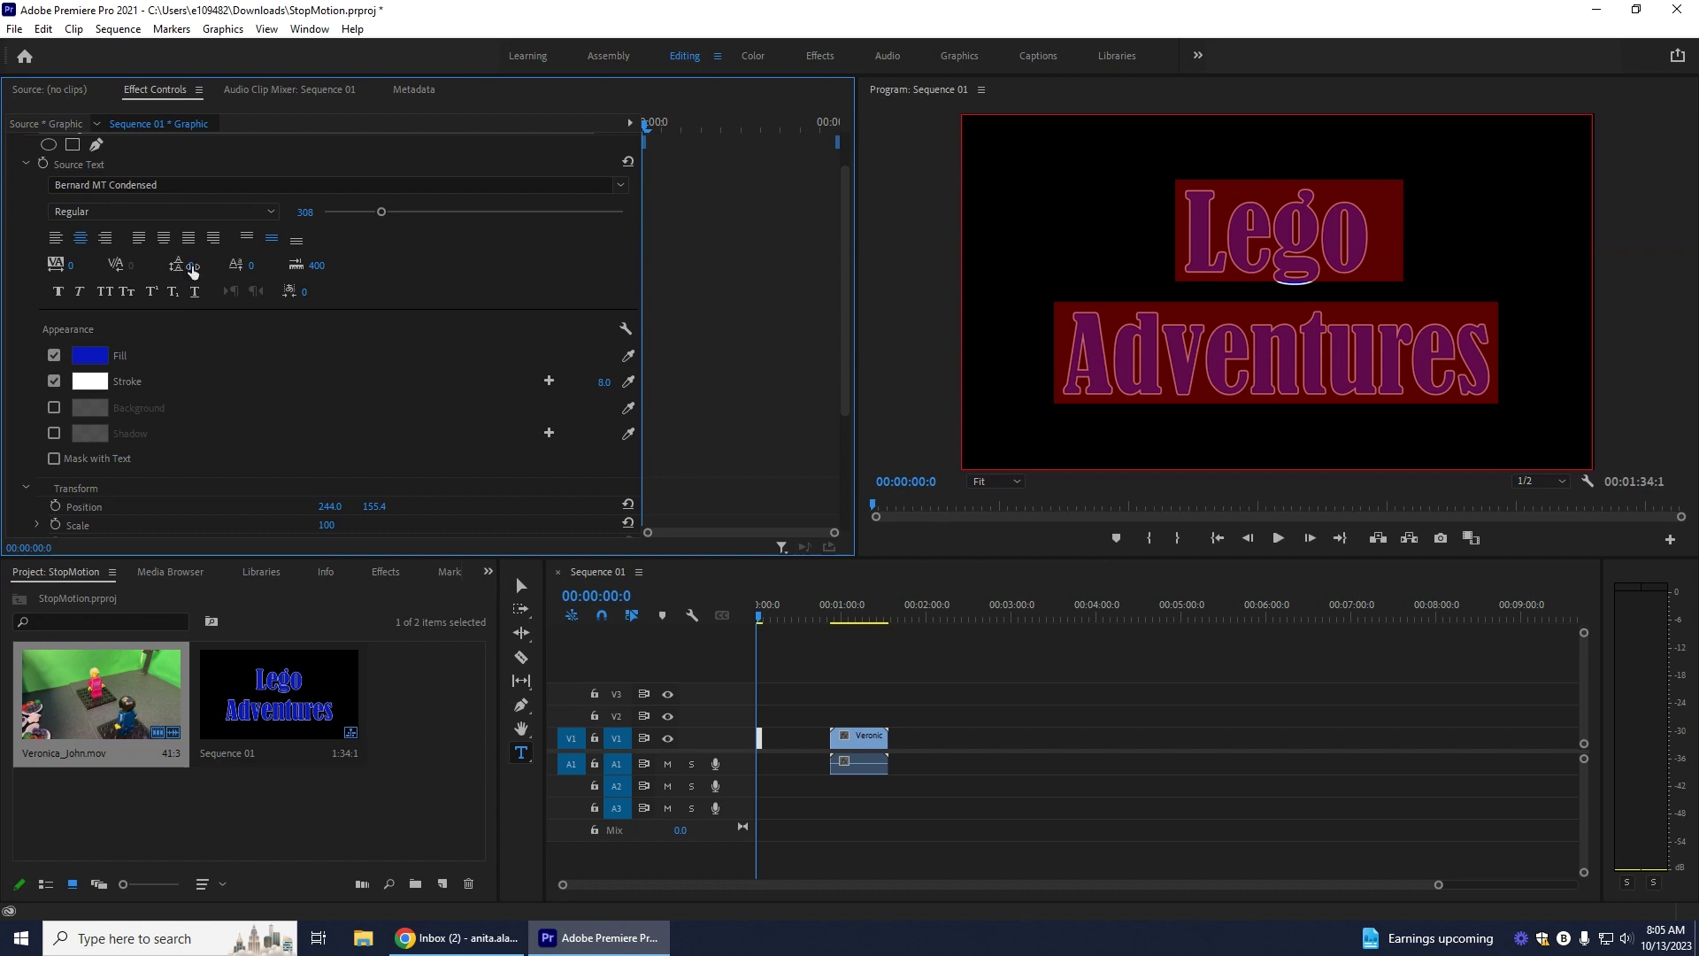
mouse_move(190, 266)
left_mouse_down()
mouse_move(137, 266)
mouse_move(156, 265)
left_mouse_up()
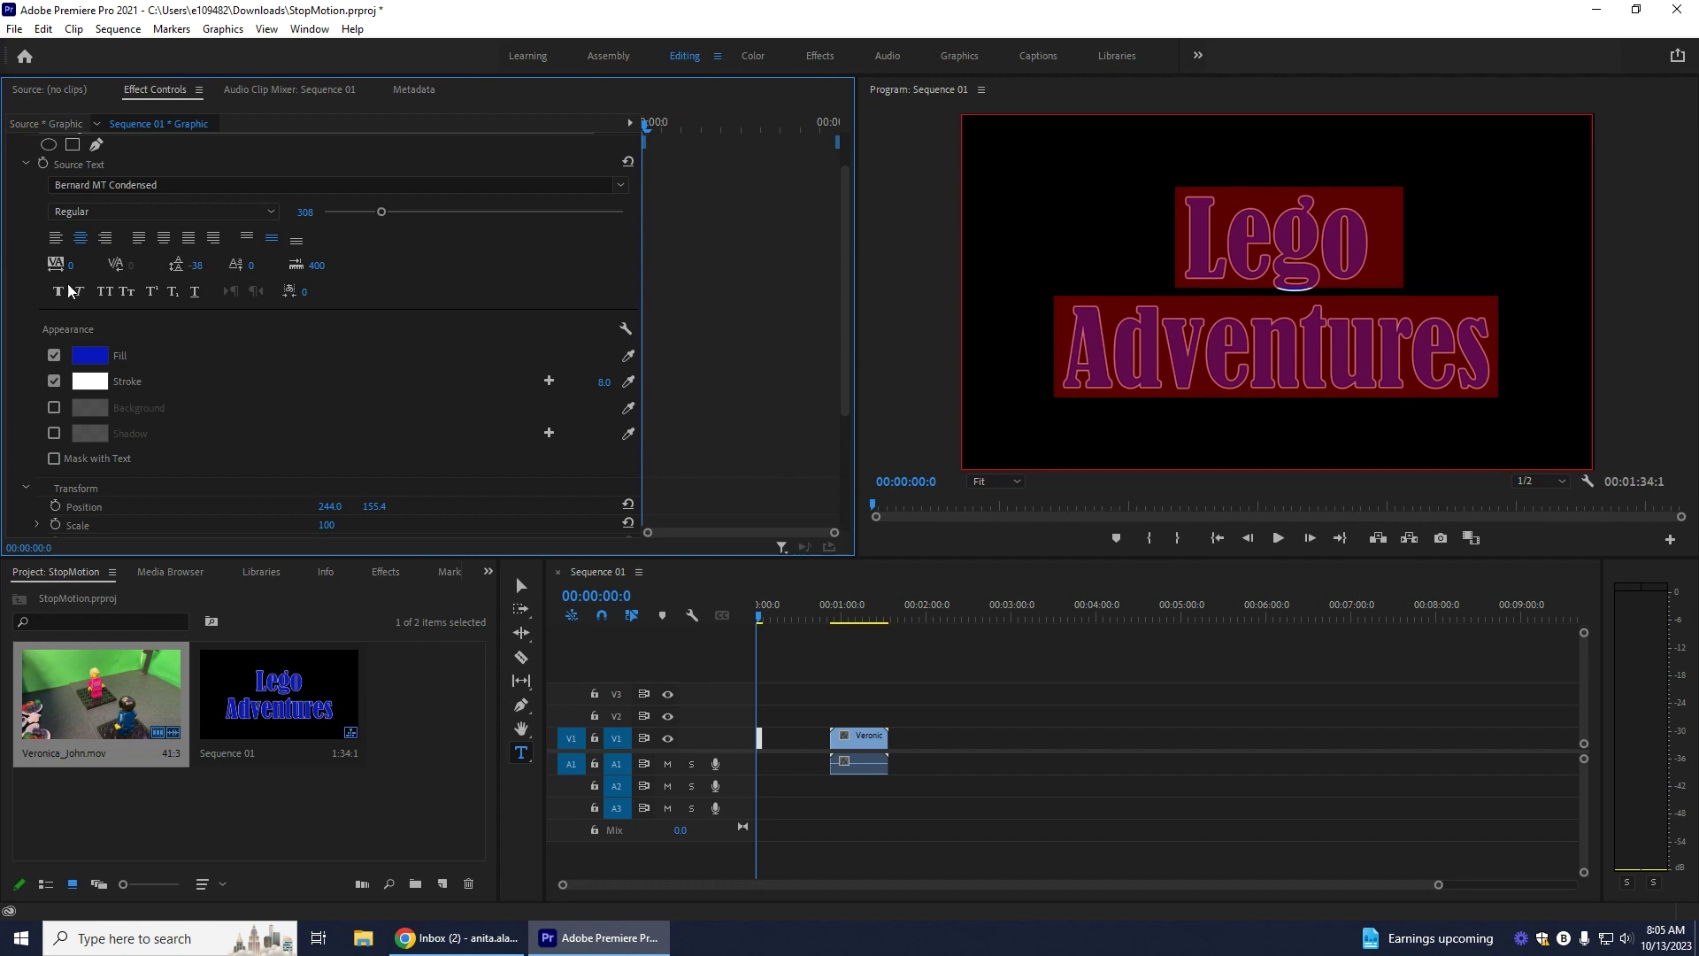
Step: Select all the title text and thicken its white stroke to 19.0
left_click(1409, 350)
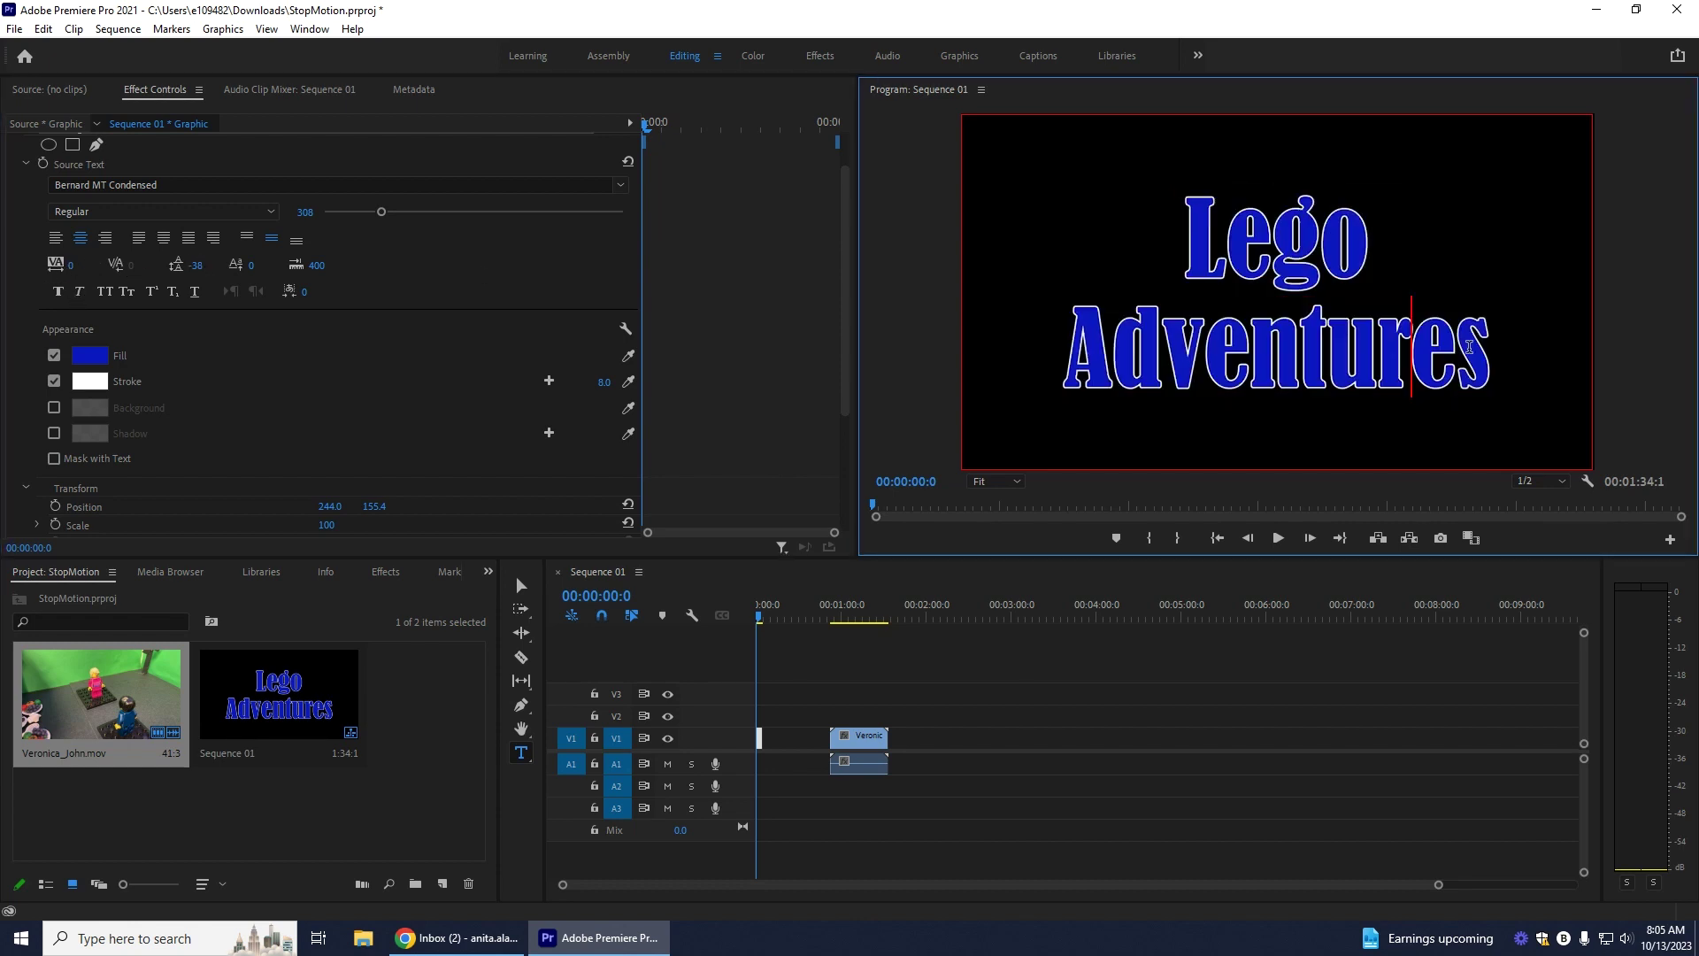
key("ctrl+a")
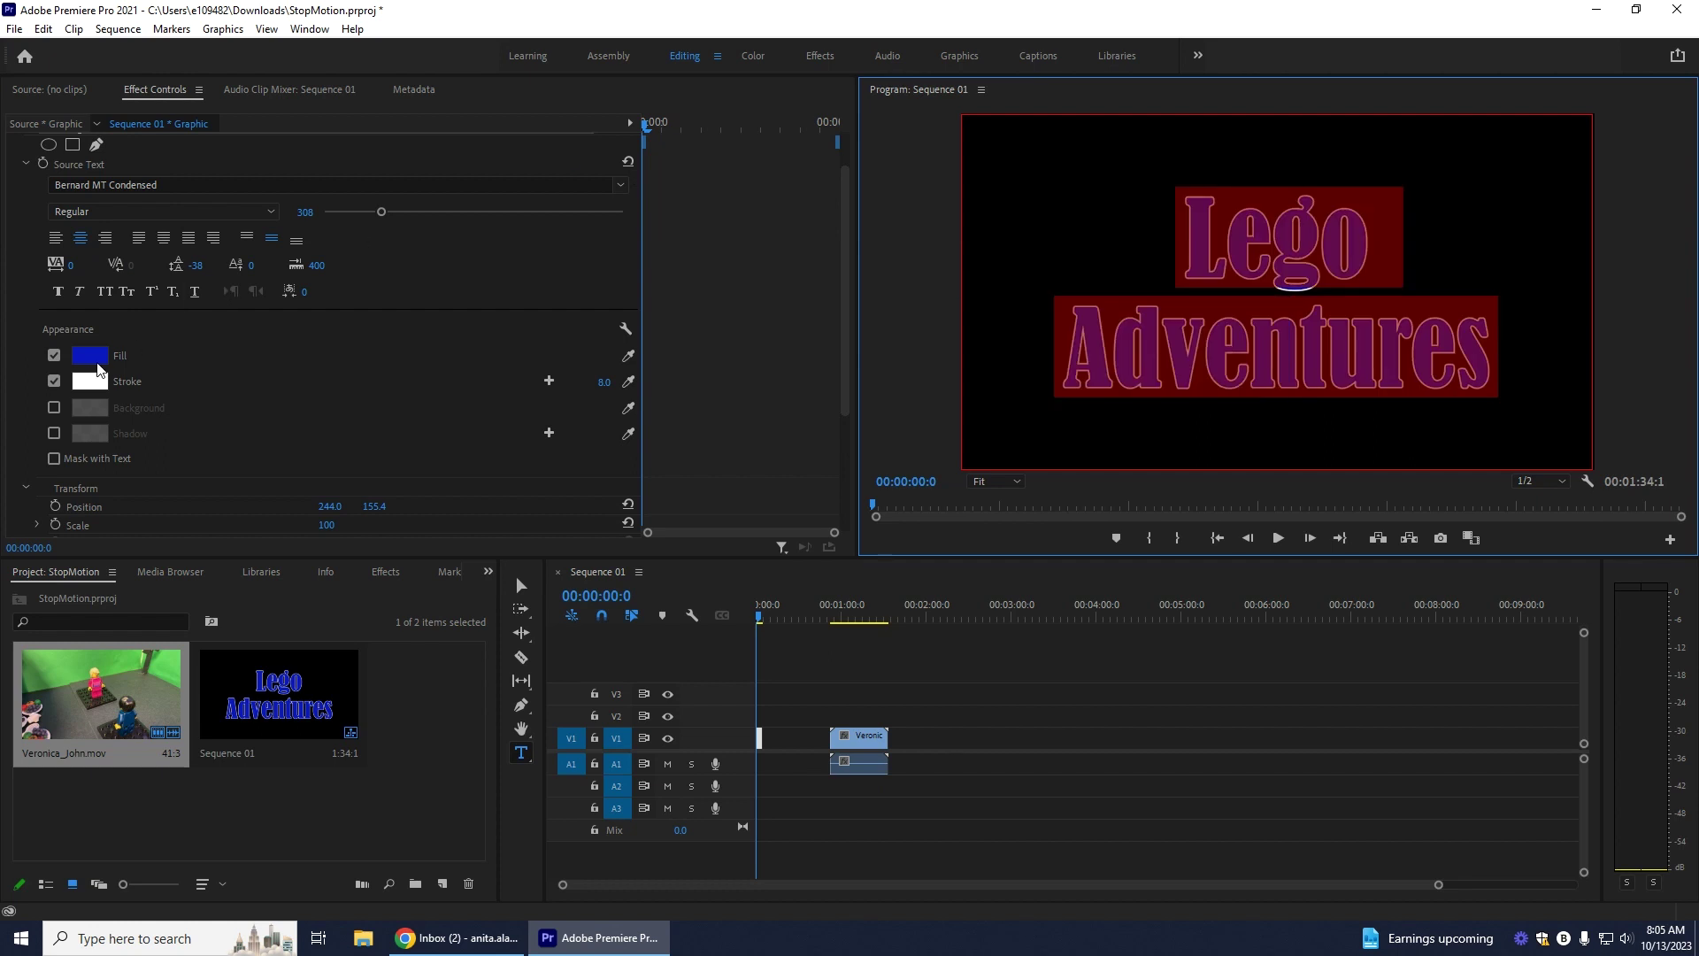
left_click(70, 265)
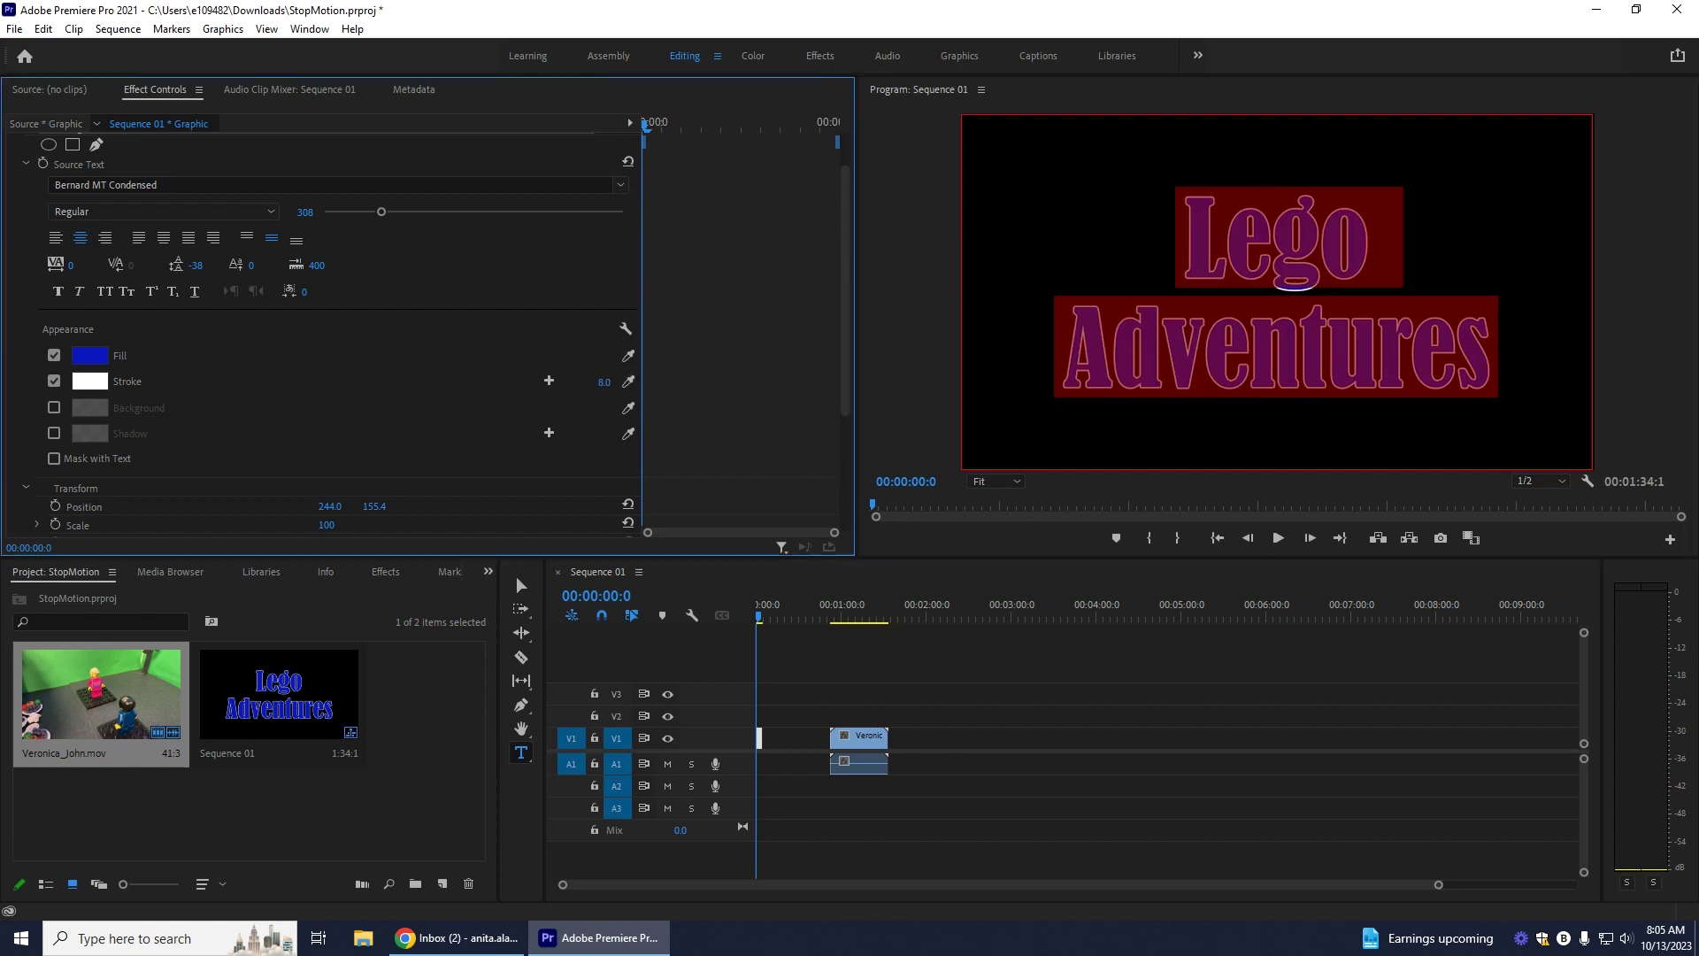
left_click_drag(604, 382, 614, 382)
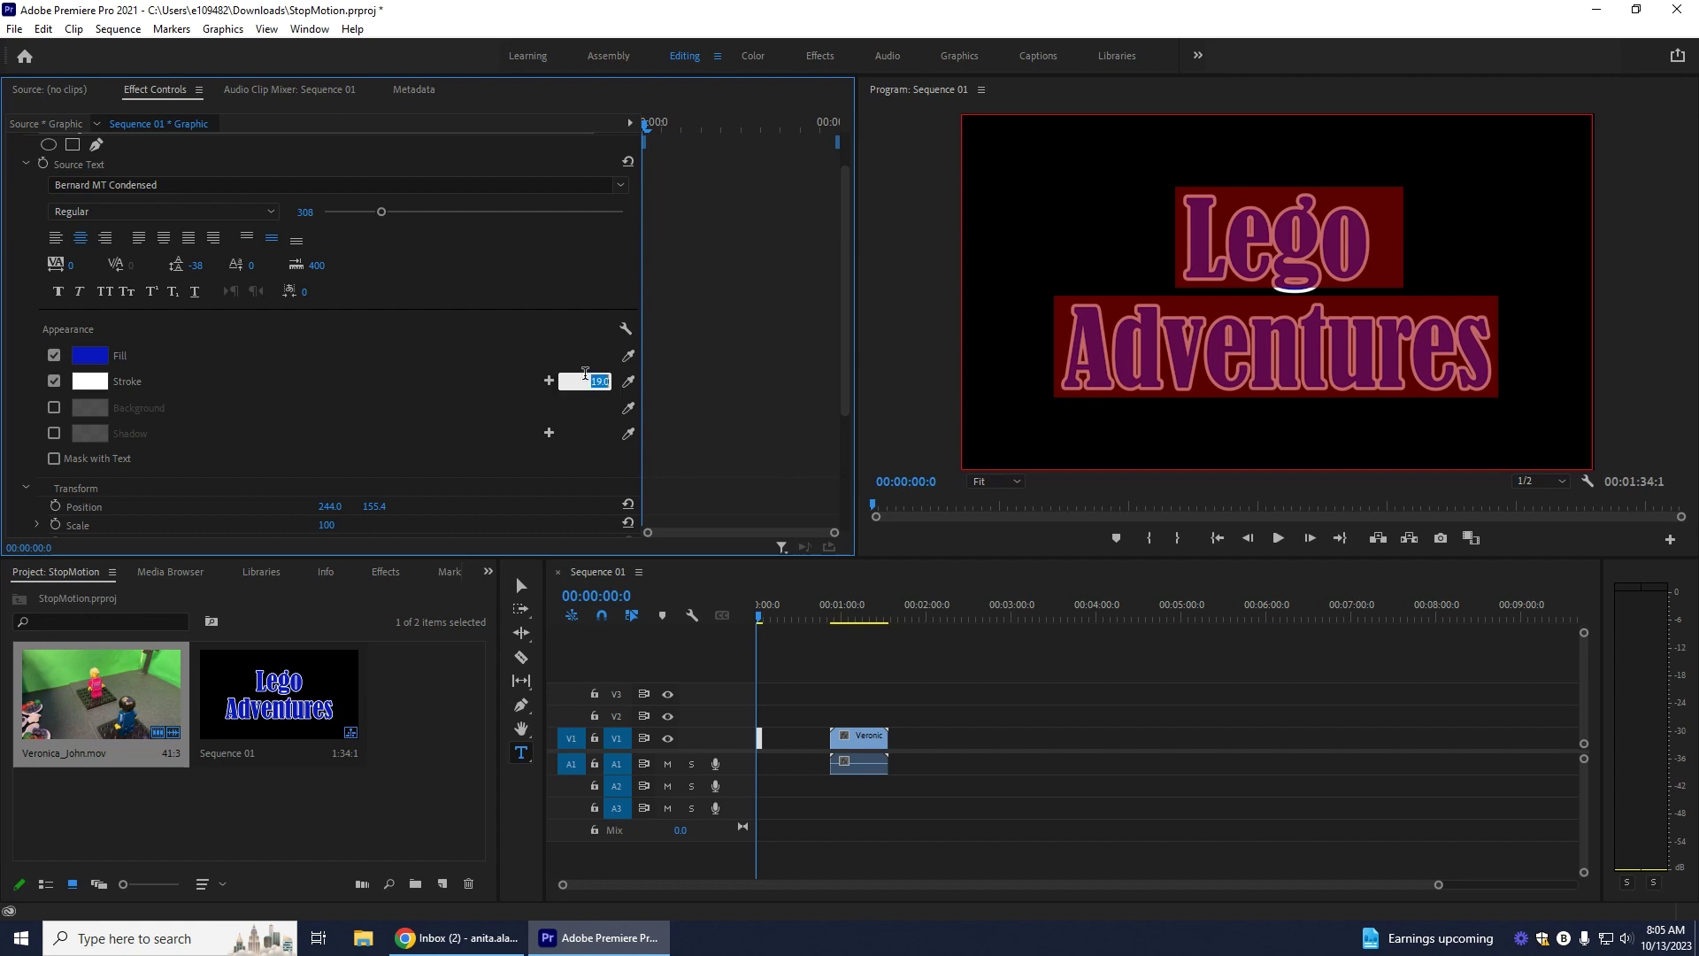
left_click(1325, 341)
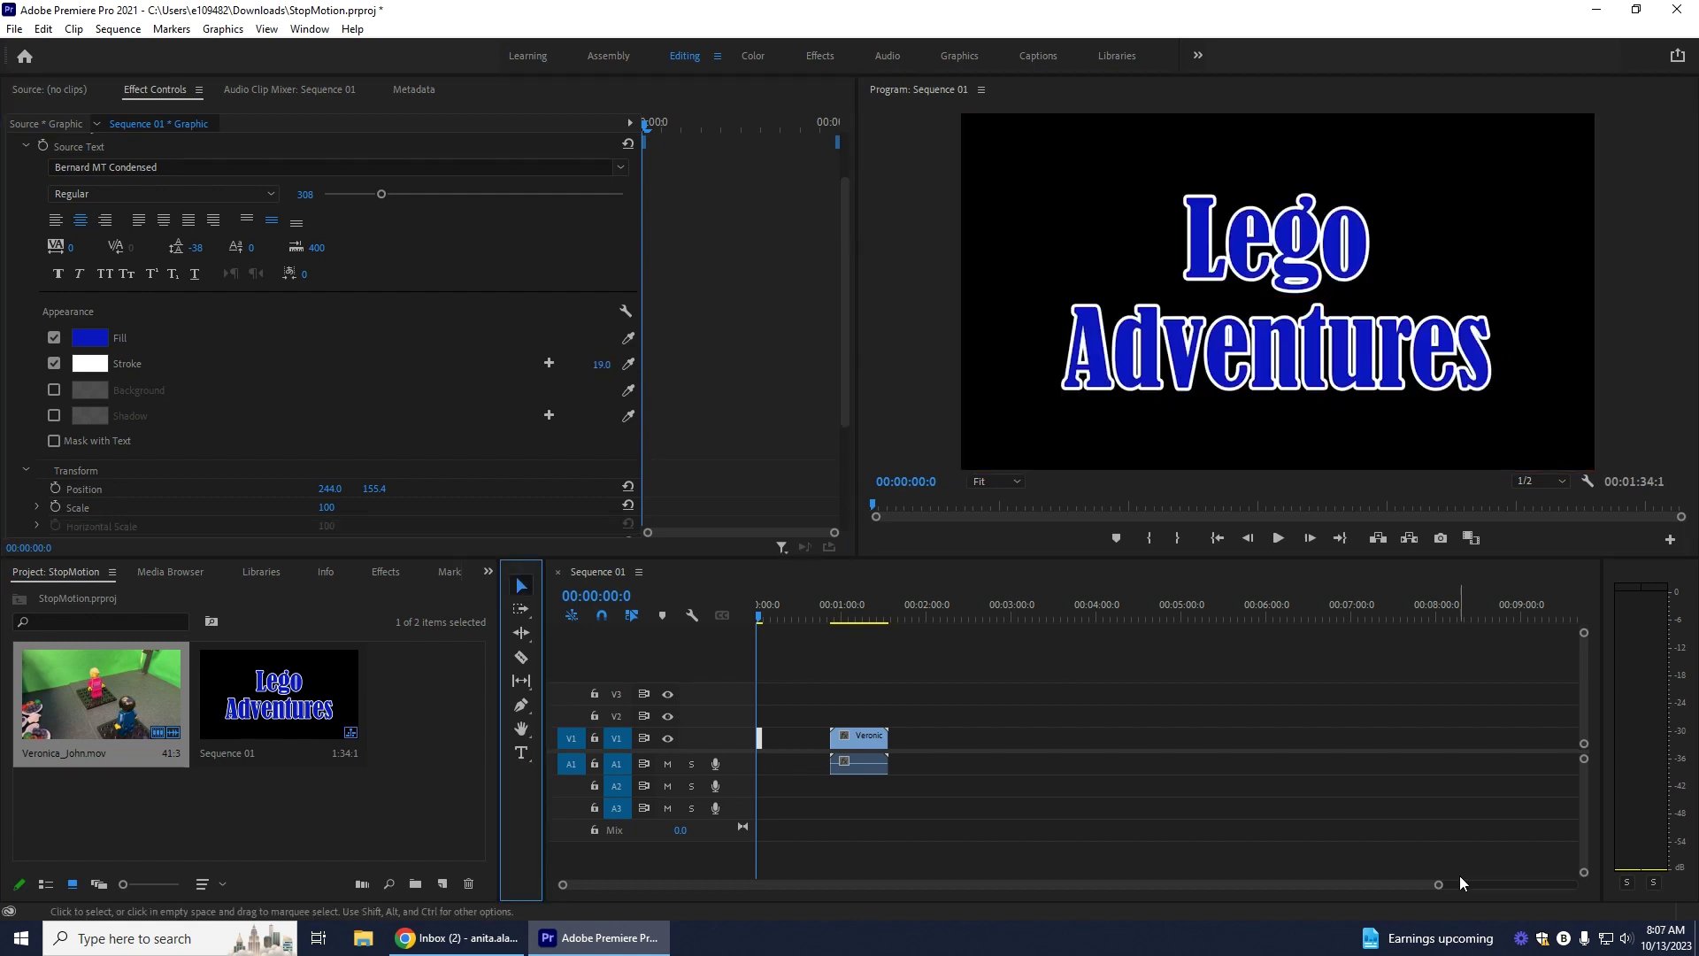
left_click_drag(1438, 884, 1118, 894)
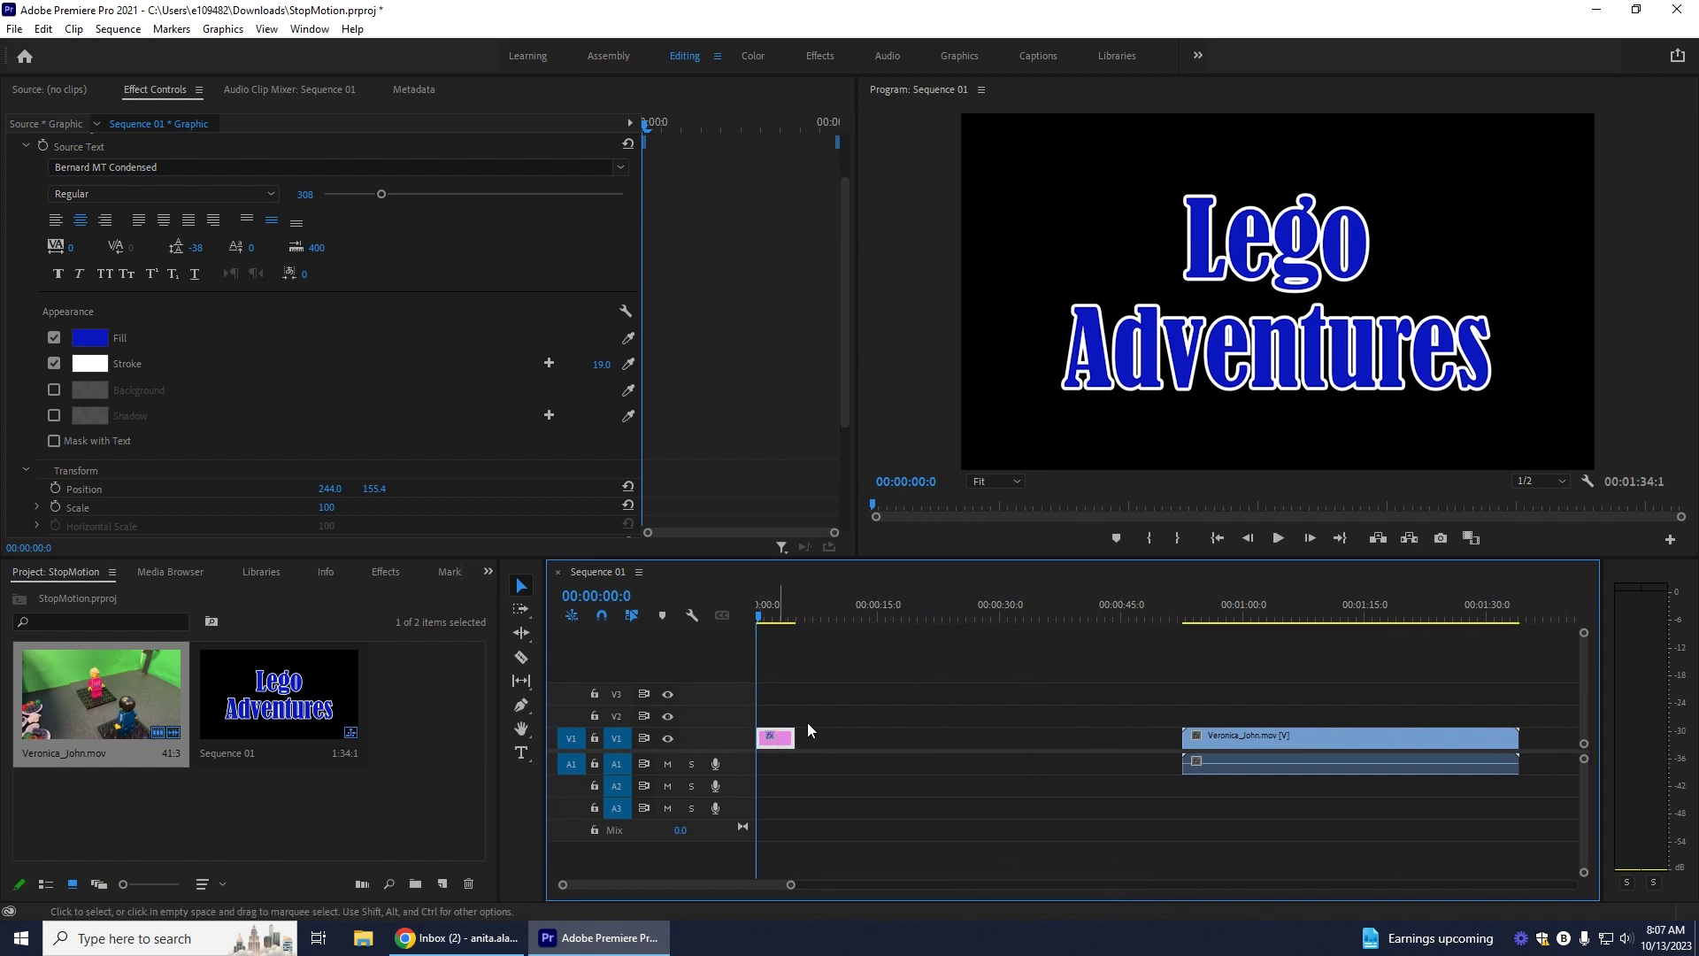
Step: Play through the sequence to review the current edit
left_click(1278, 540)
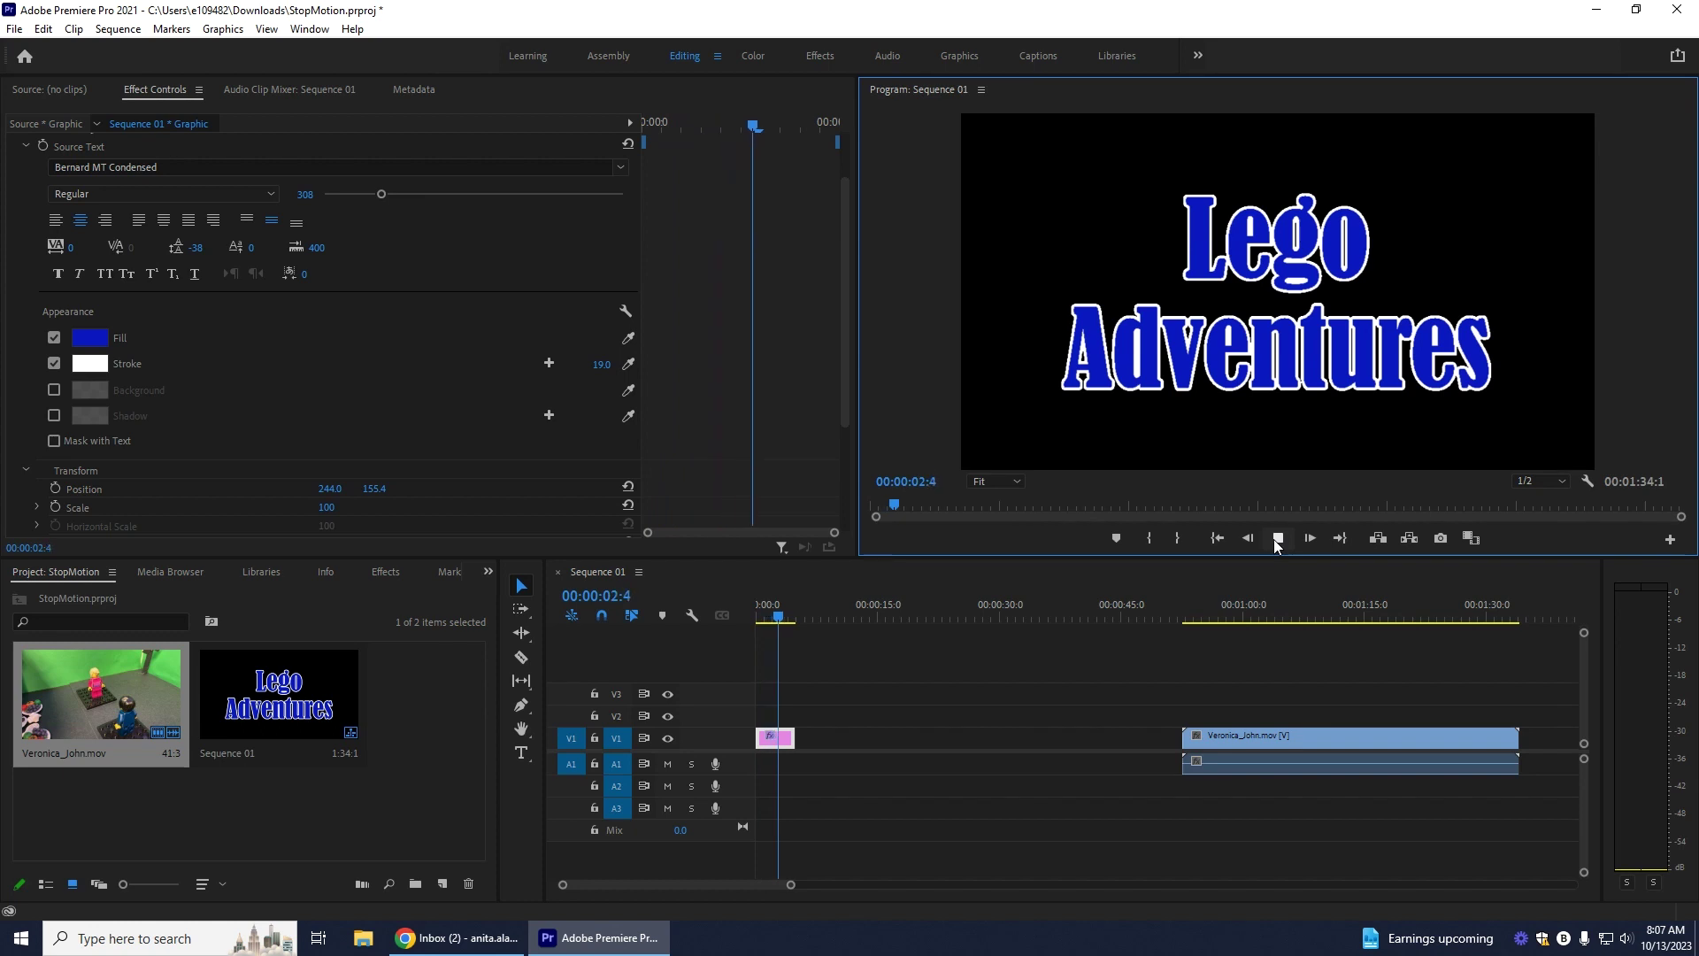
left_click(1276, 542)
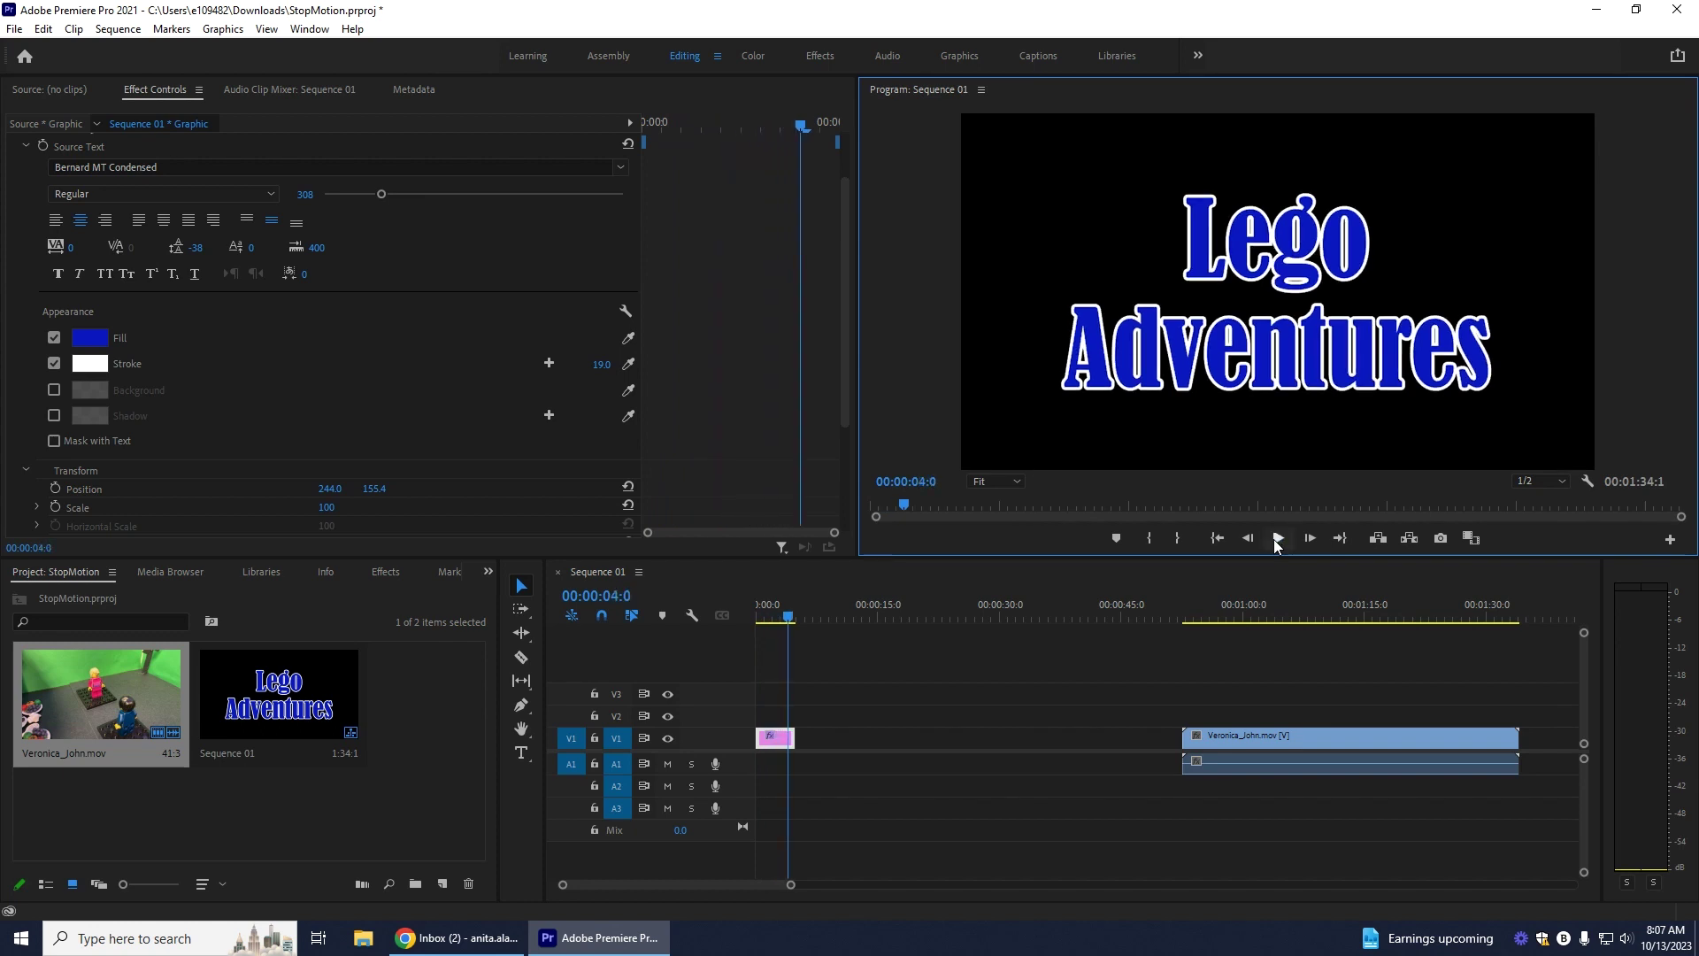
left_click(1278, 538)
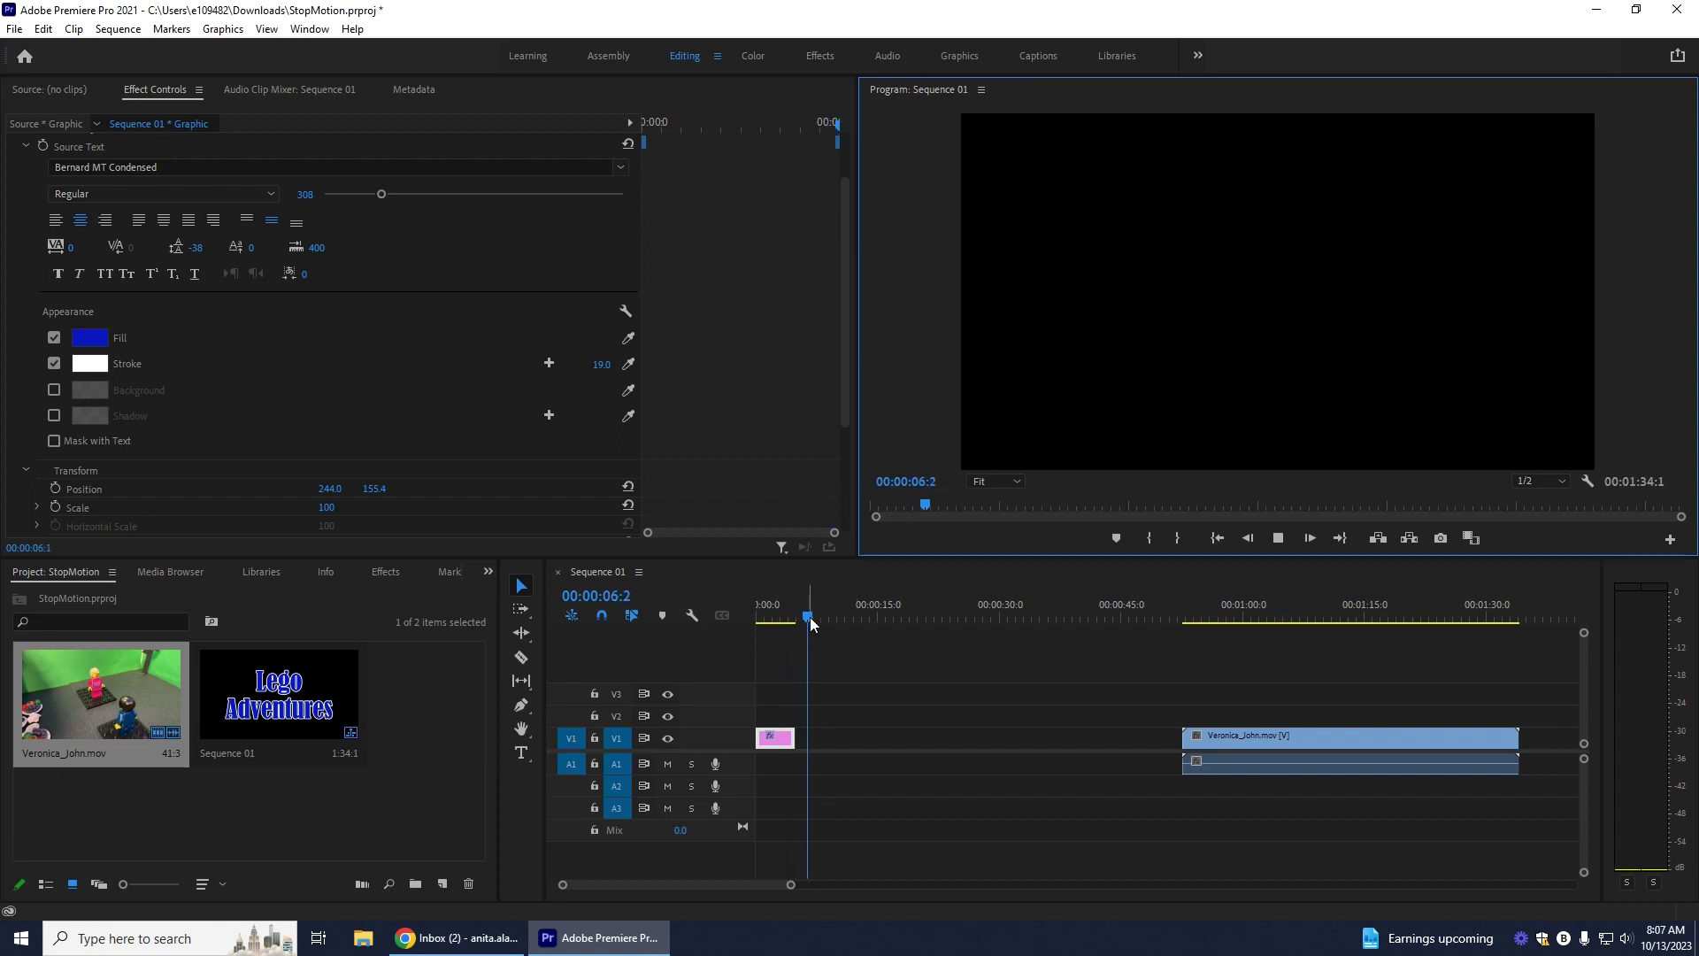
left_click(775, 615)
left_click_drag(1367, 751, 1108, 748)
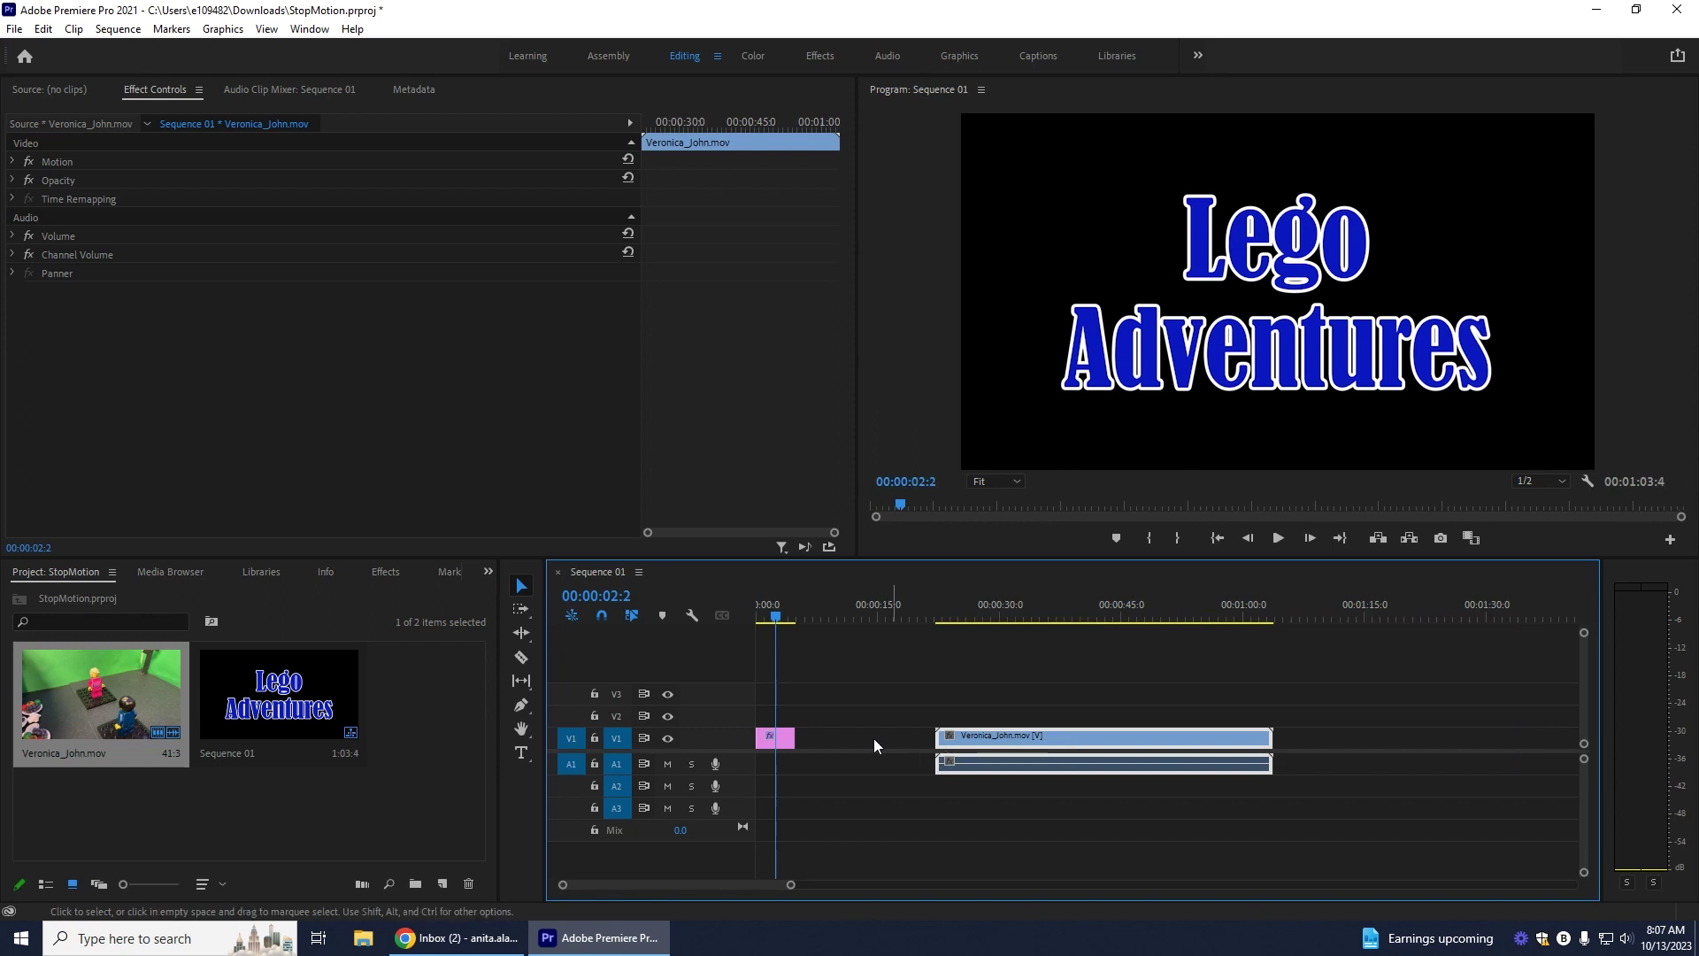
mouse_move(794, 738)
left_mouse_down()
mouse_move(837, 738)
mouse_move(801, 739)
left_mouse_up()
left_click_drag(1018, 746, 888, 747)
Step: Replay the shortened 46-second sequence and return to its start
left_click(1282, 540)
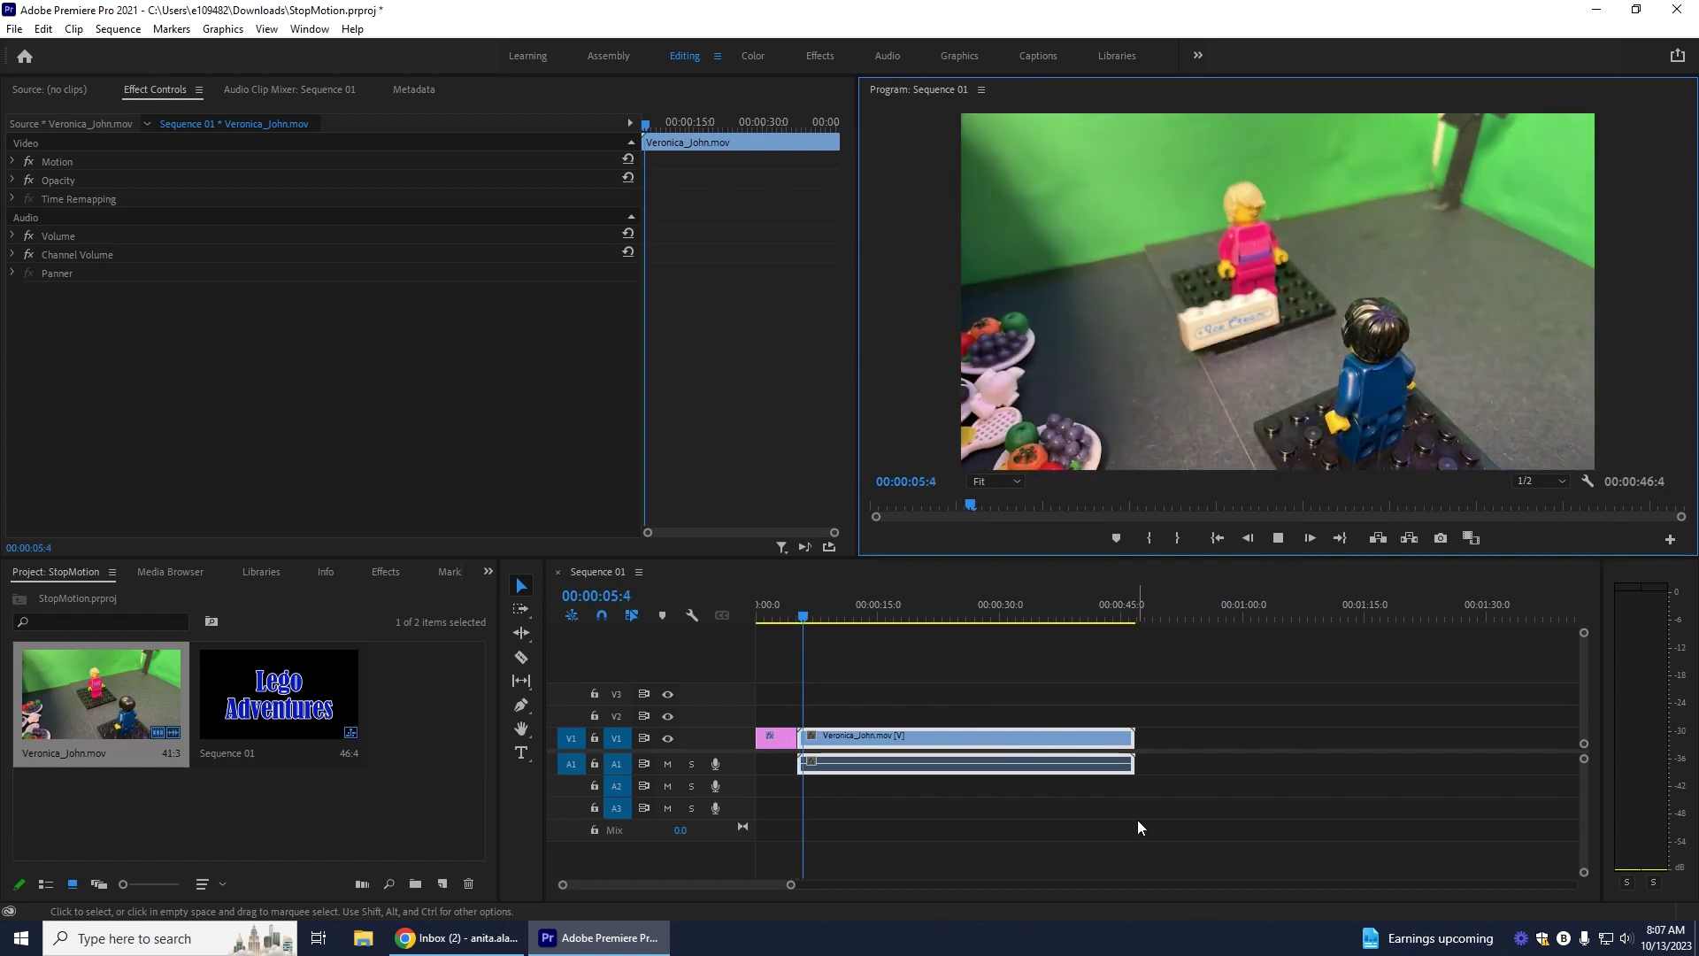
left_click(1278, 538)
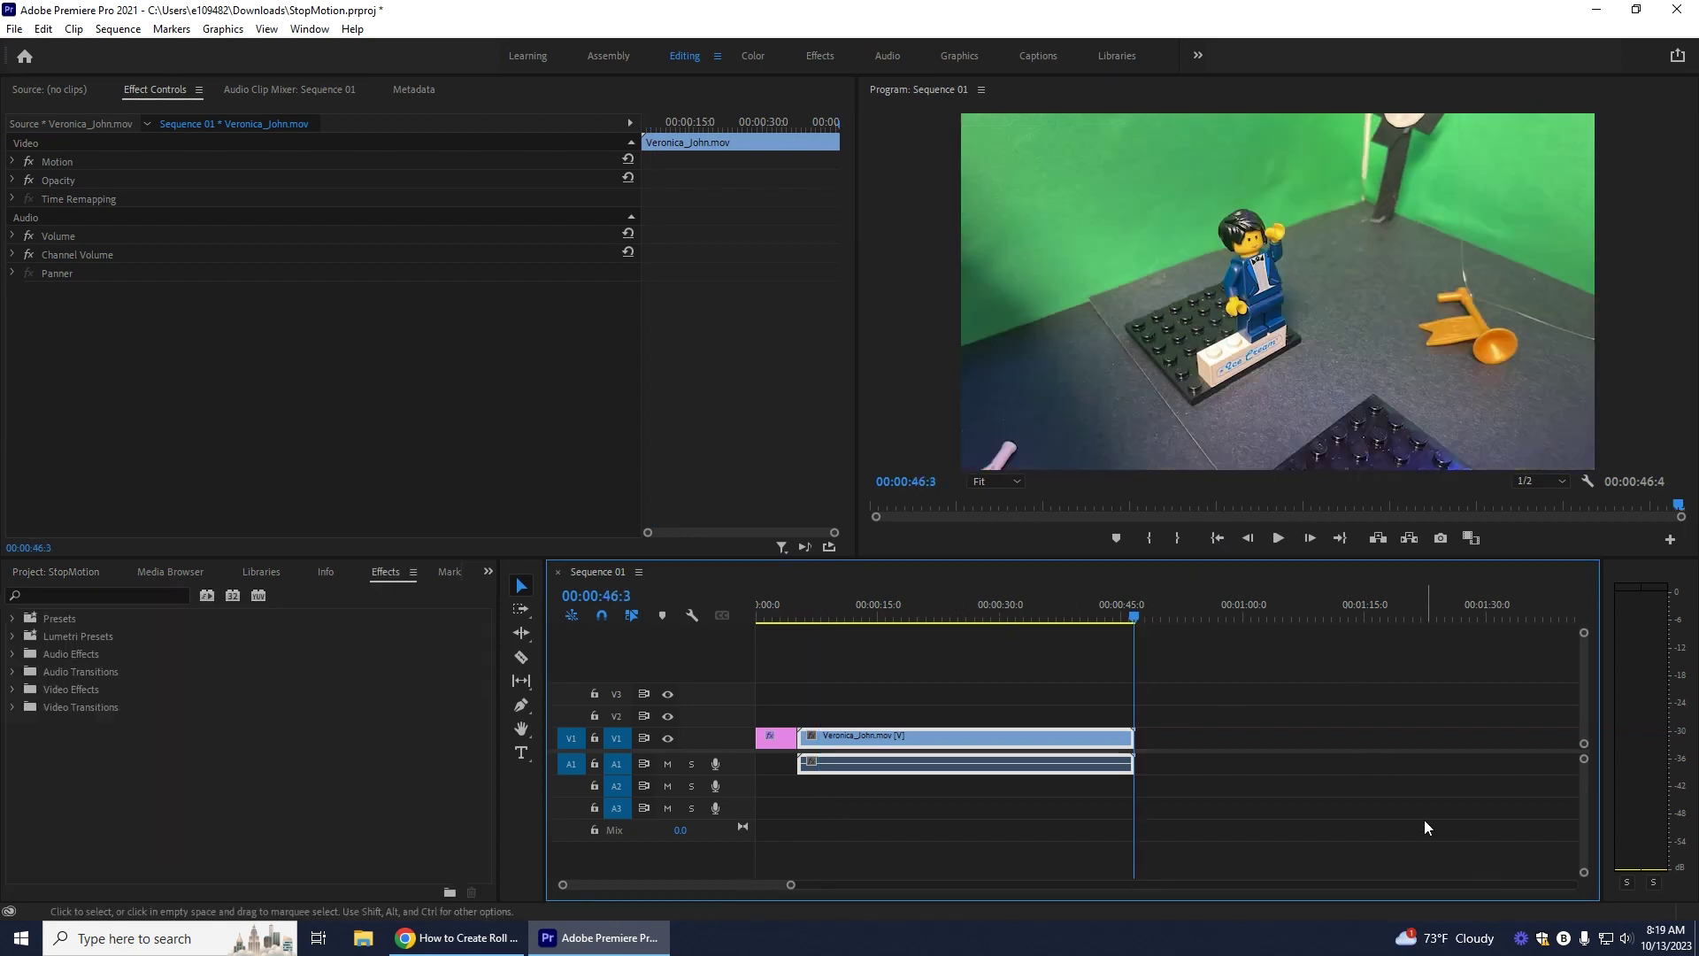
left_click_drag(1139, 616, 594, 614)
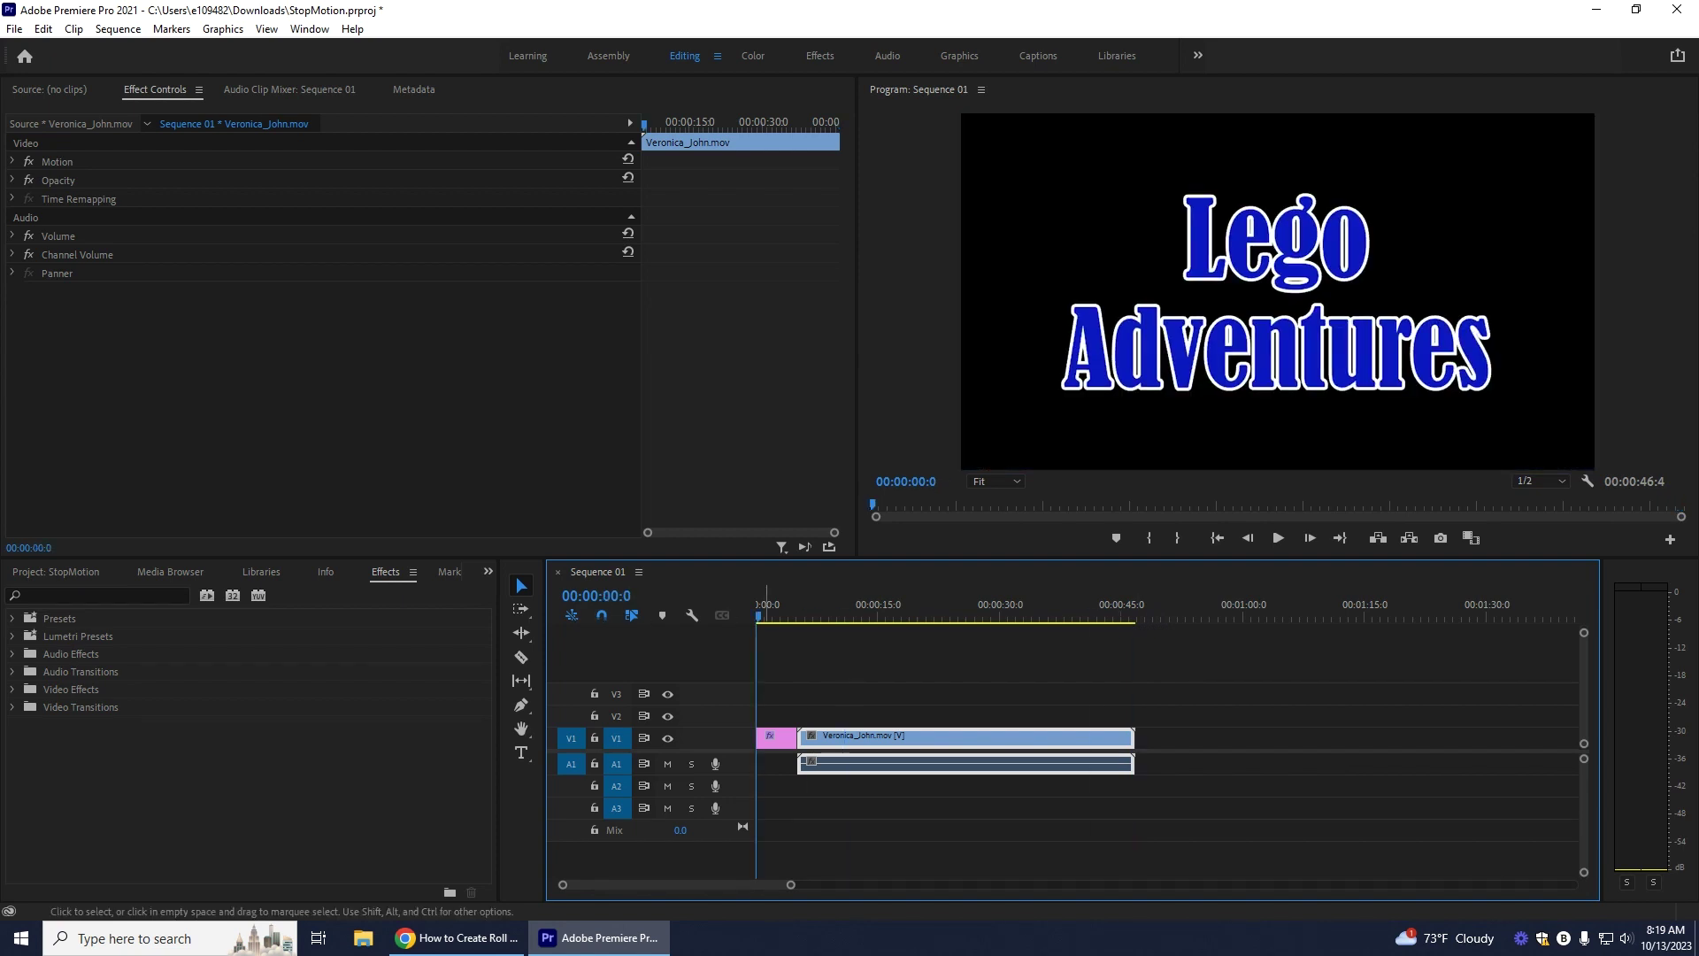
Step: Bring Chrome forward on the Mixkit 'Download Free Doors' sound effects tab
left_click(481, 943)
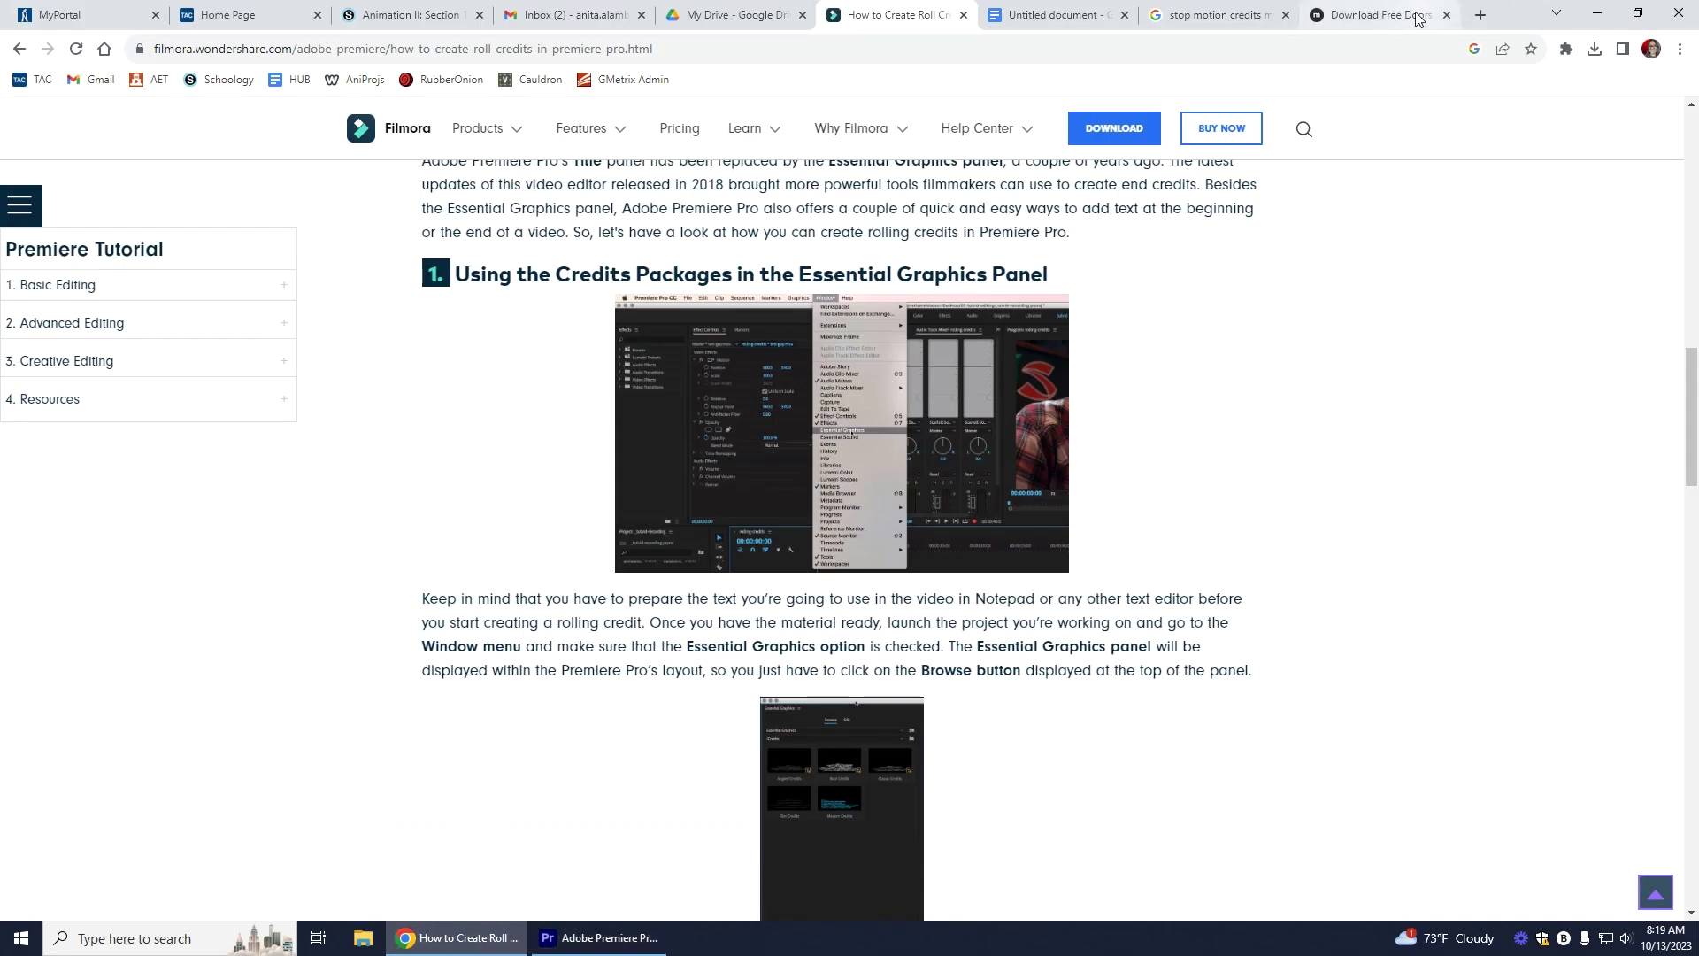
left_click(1419, 20)
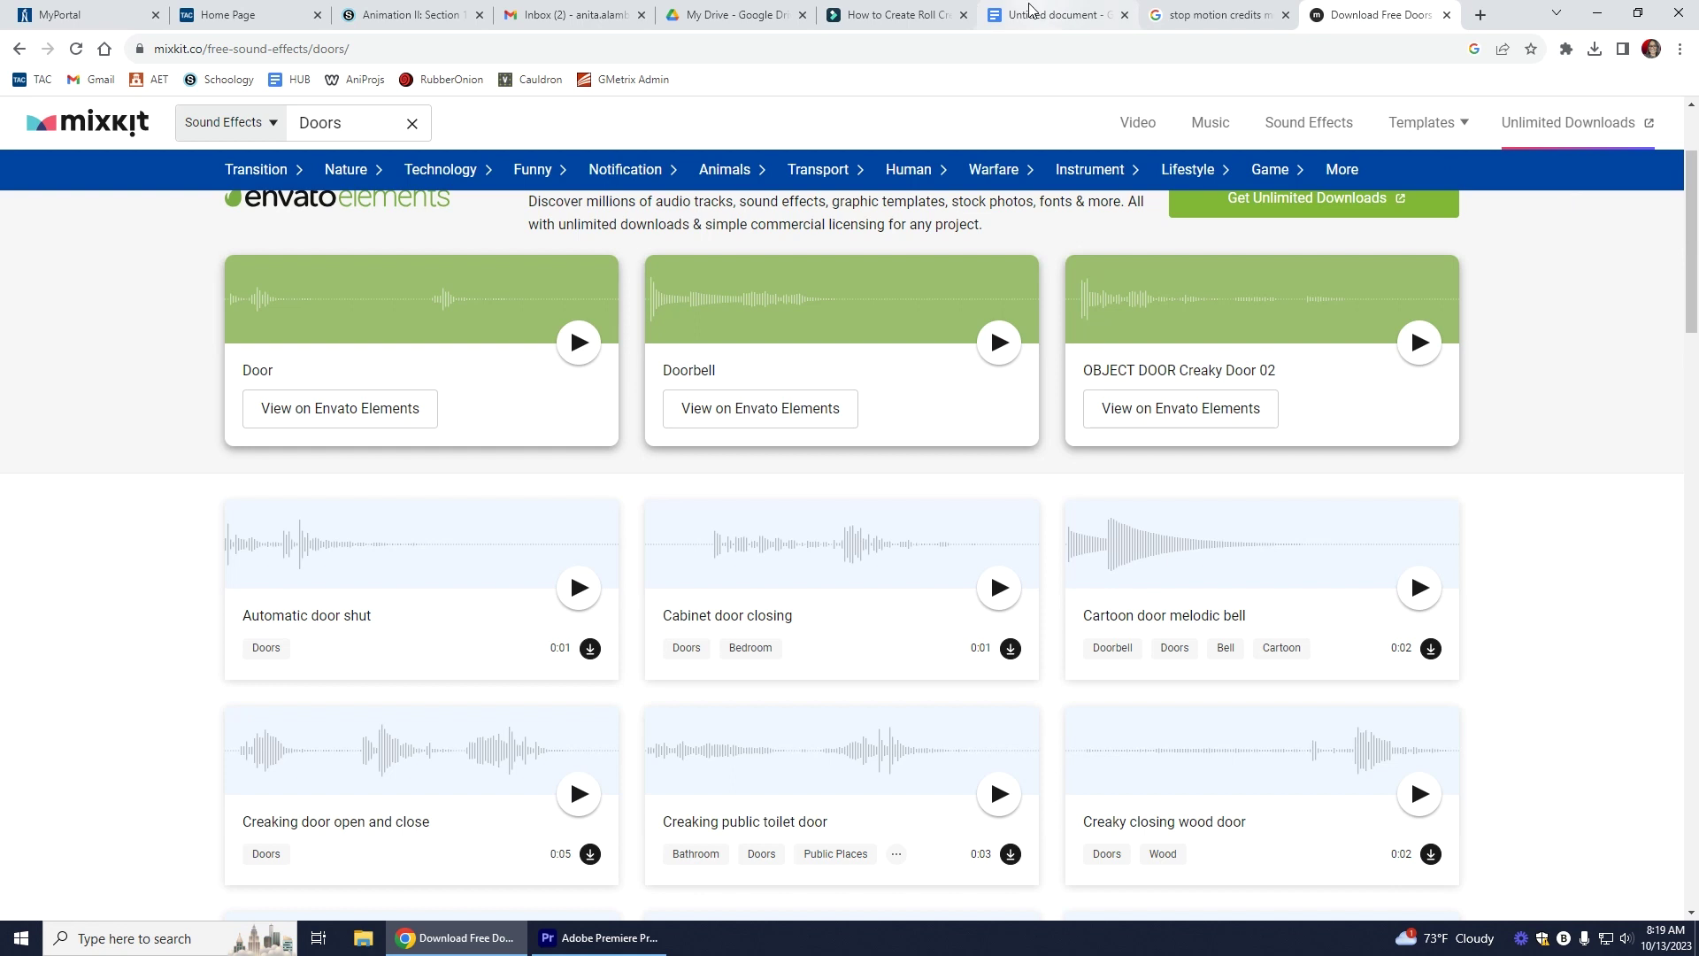
Step: Switch Mixkit's search type to Music and open the free stock music page
scroll(1695, 383, "up", 2)
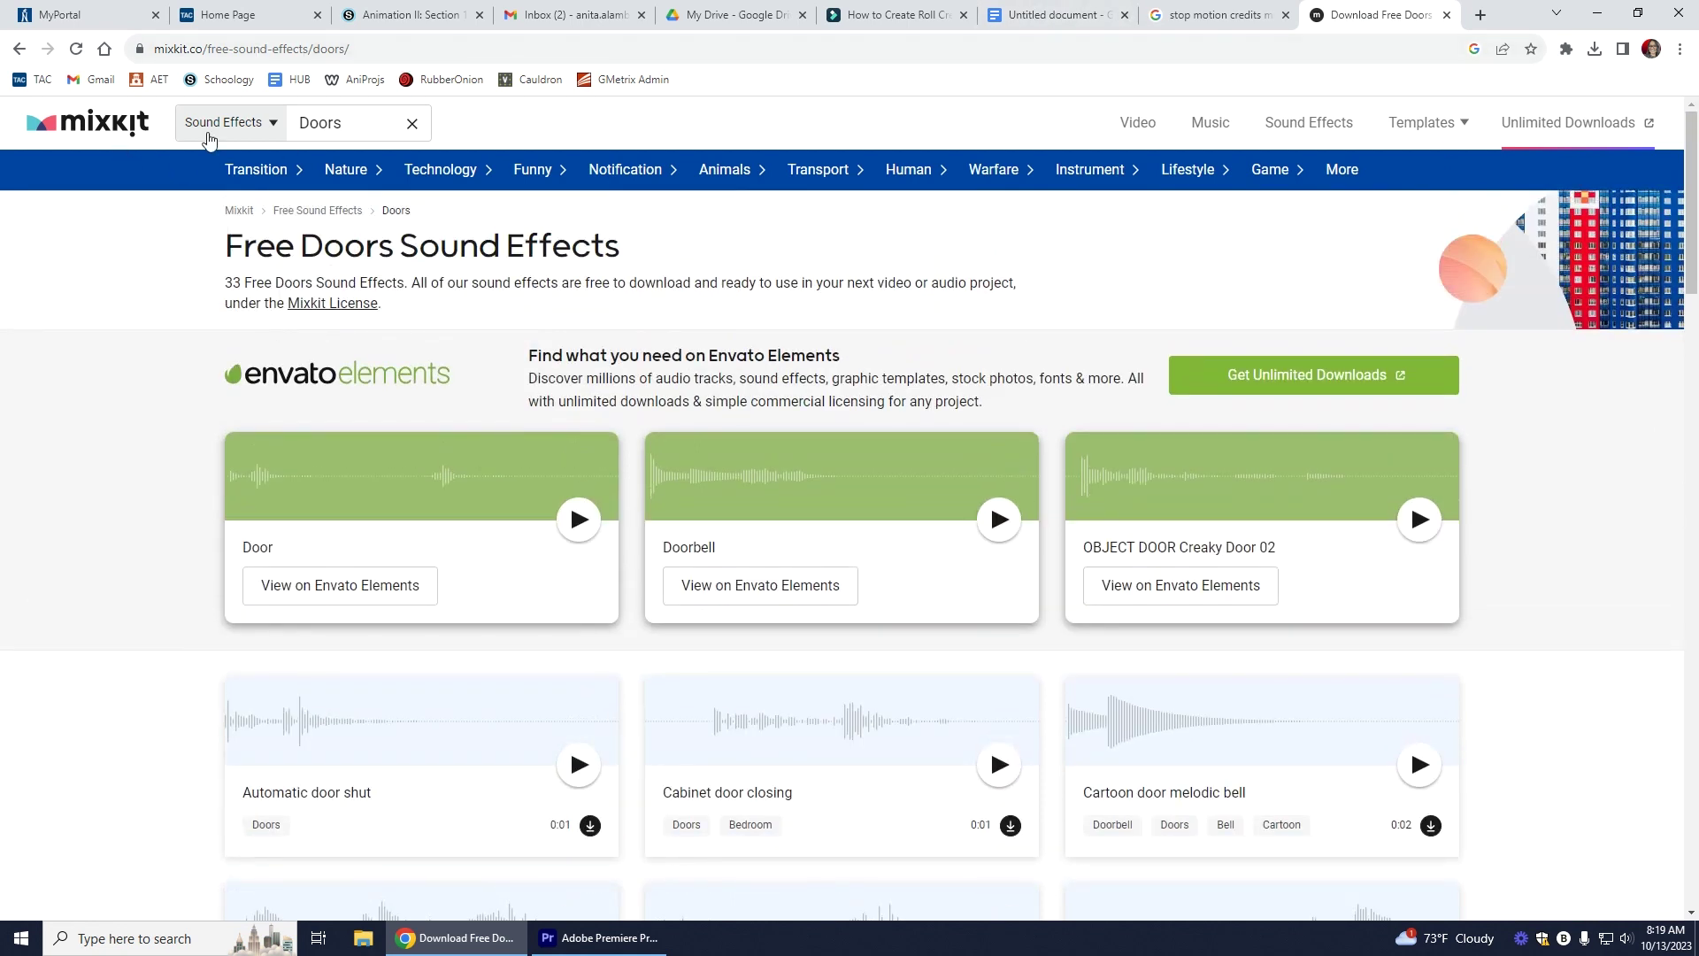
left_click(268, 127)
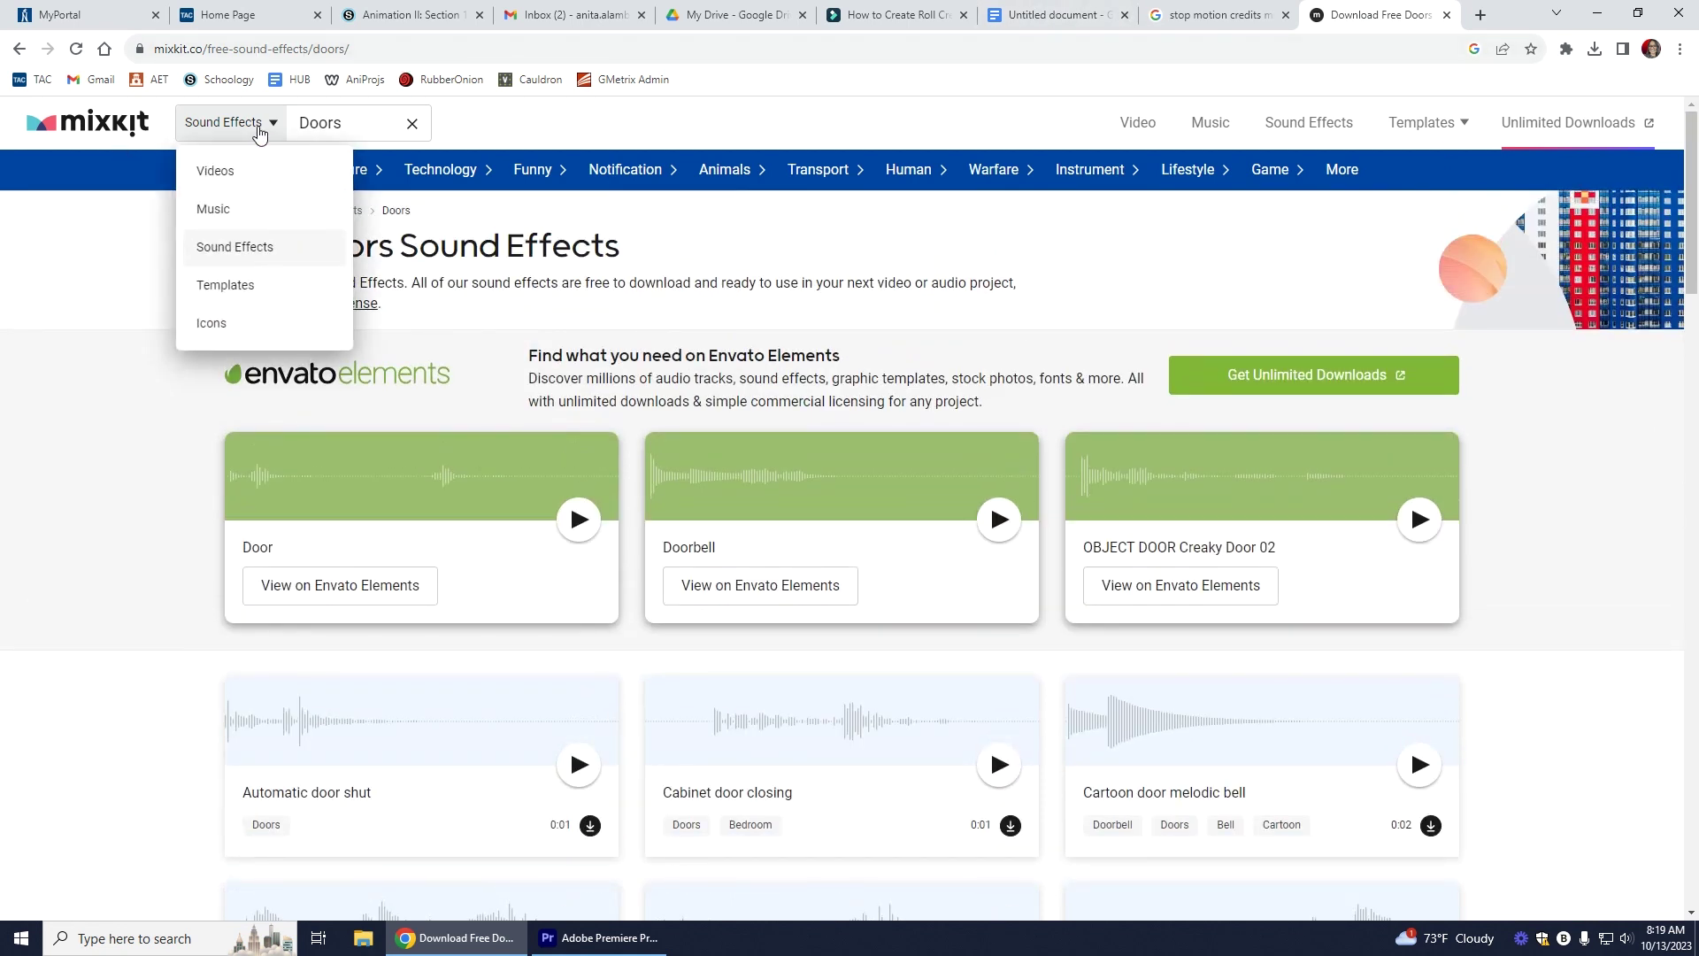
left_click(224, 214)
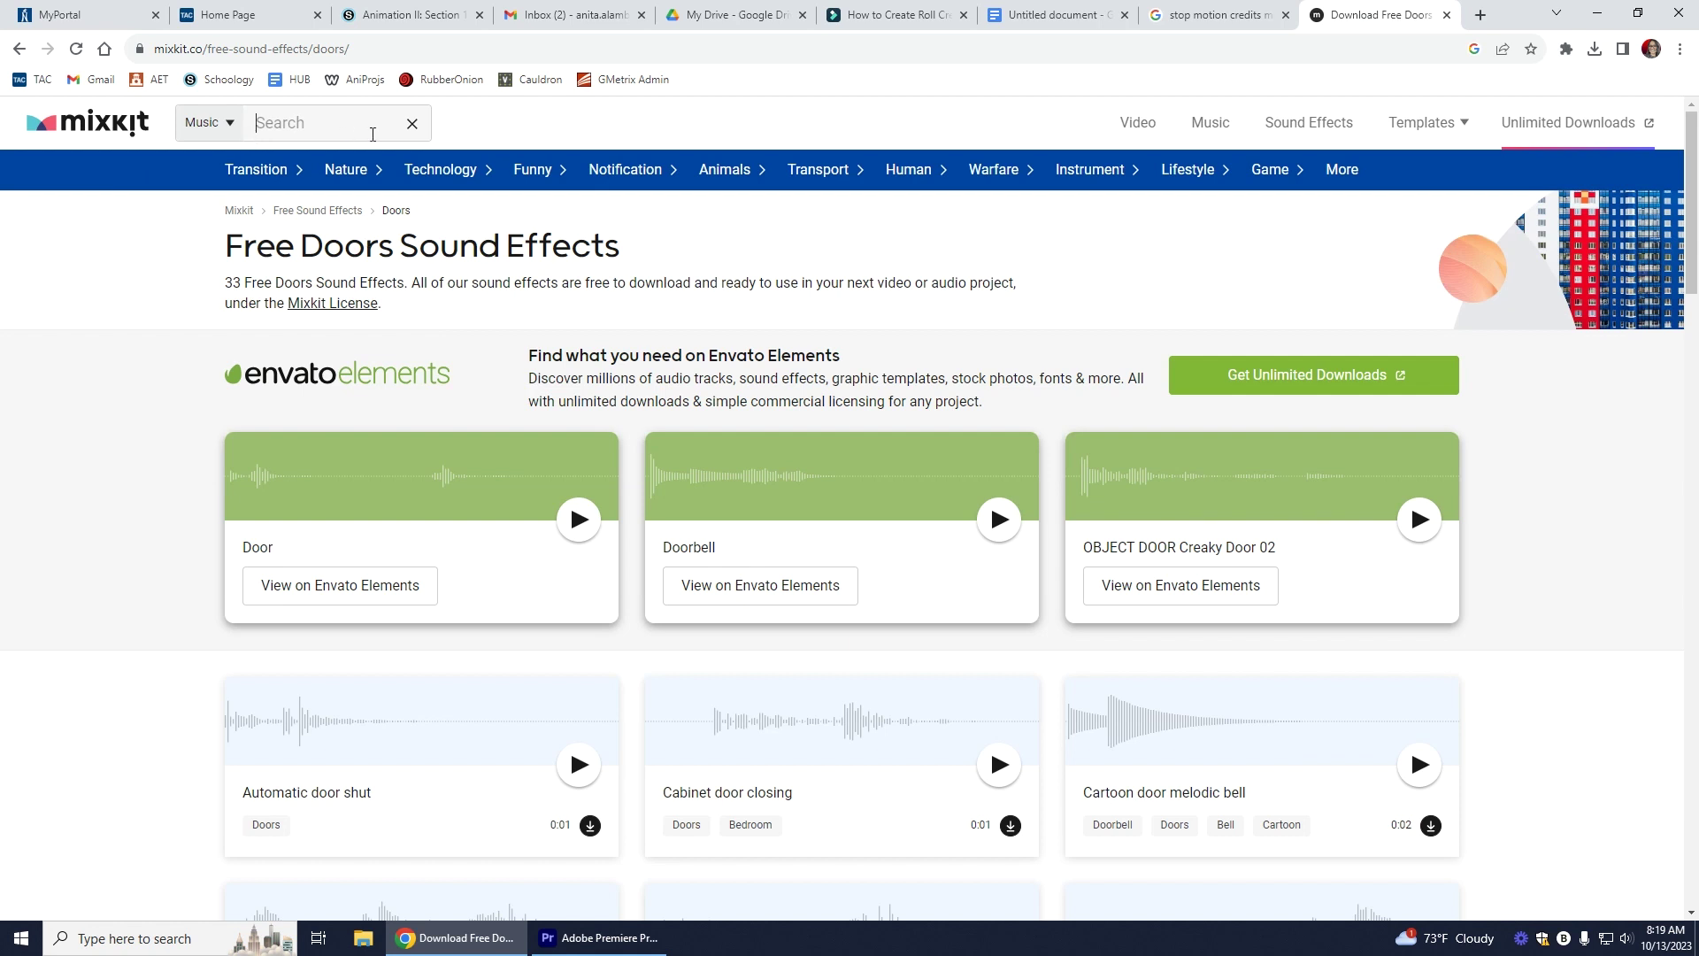
mouse_move(1545, 135)
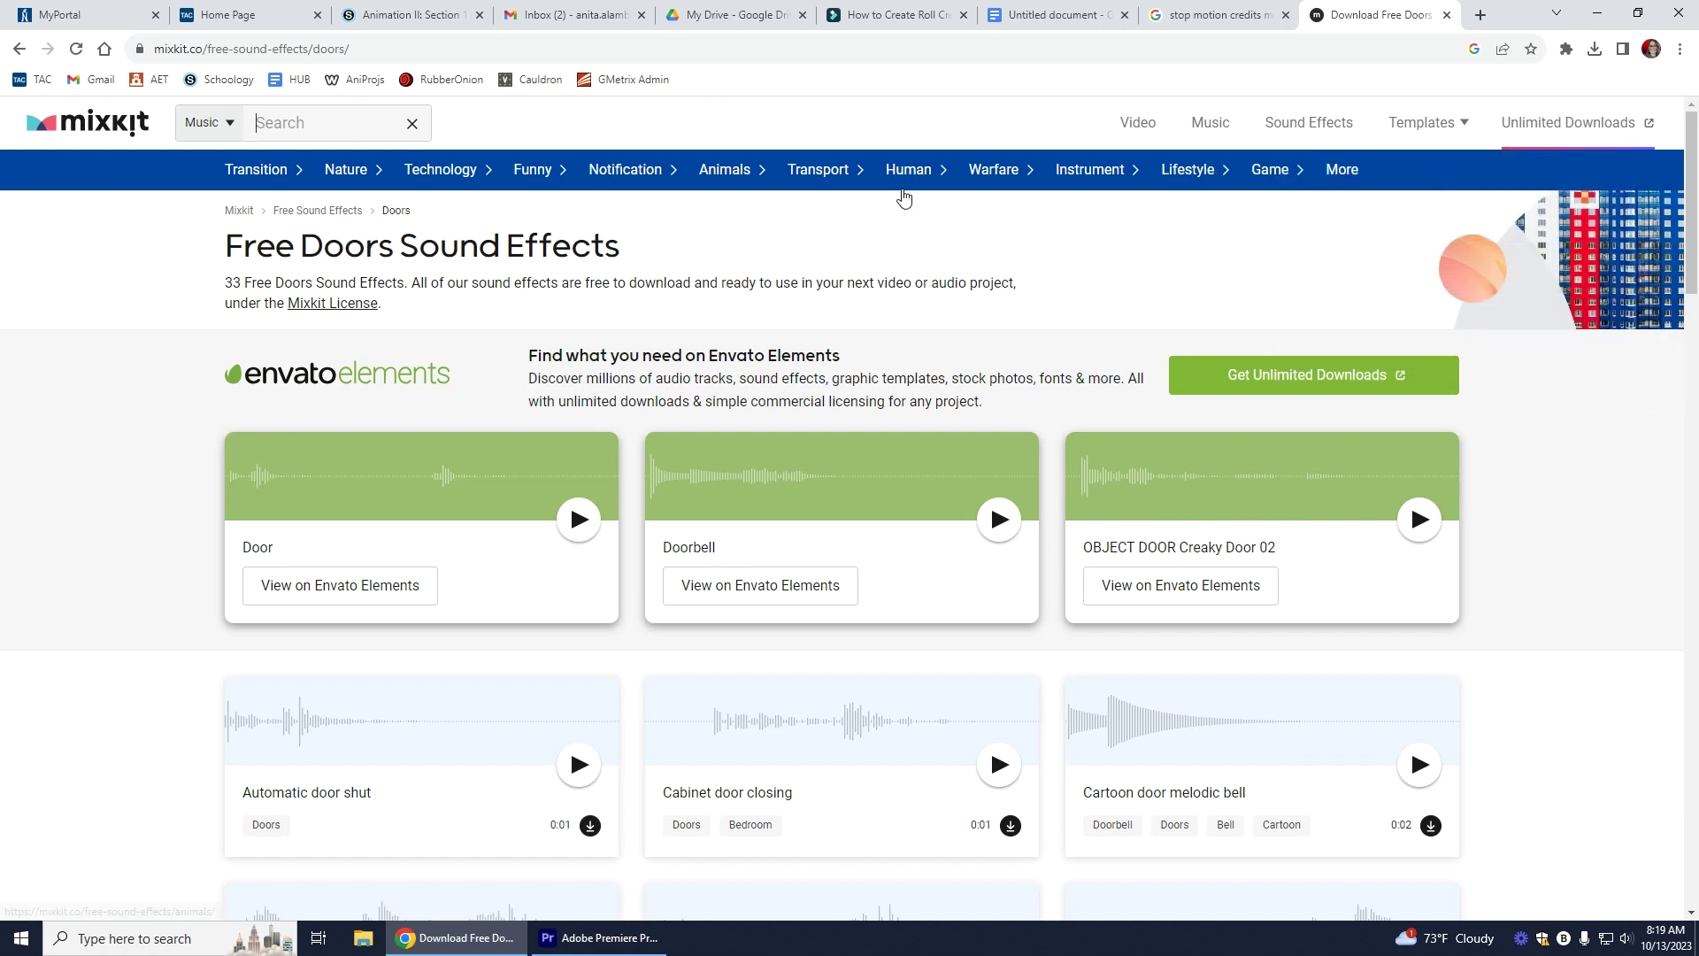
left_click(1210, 123)
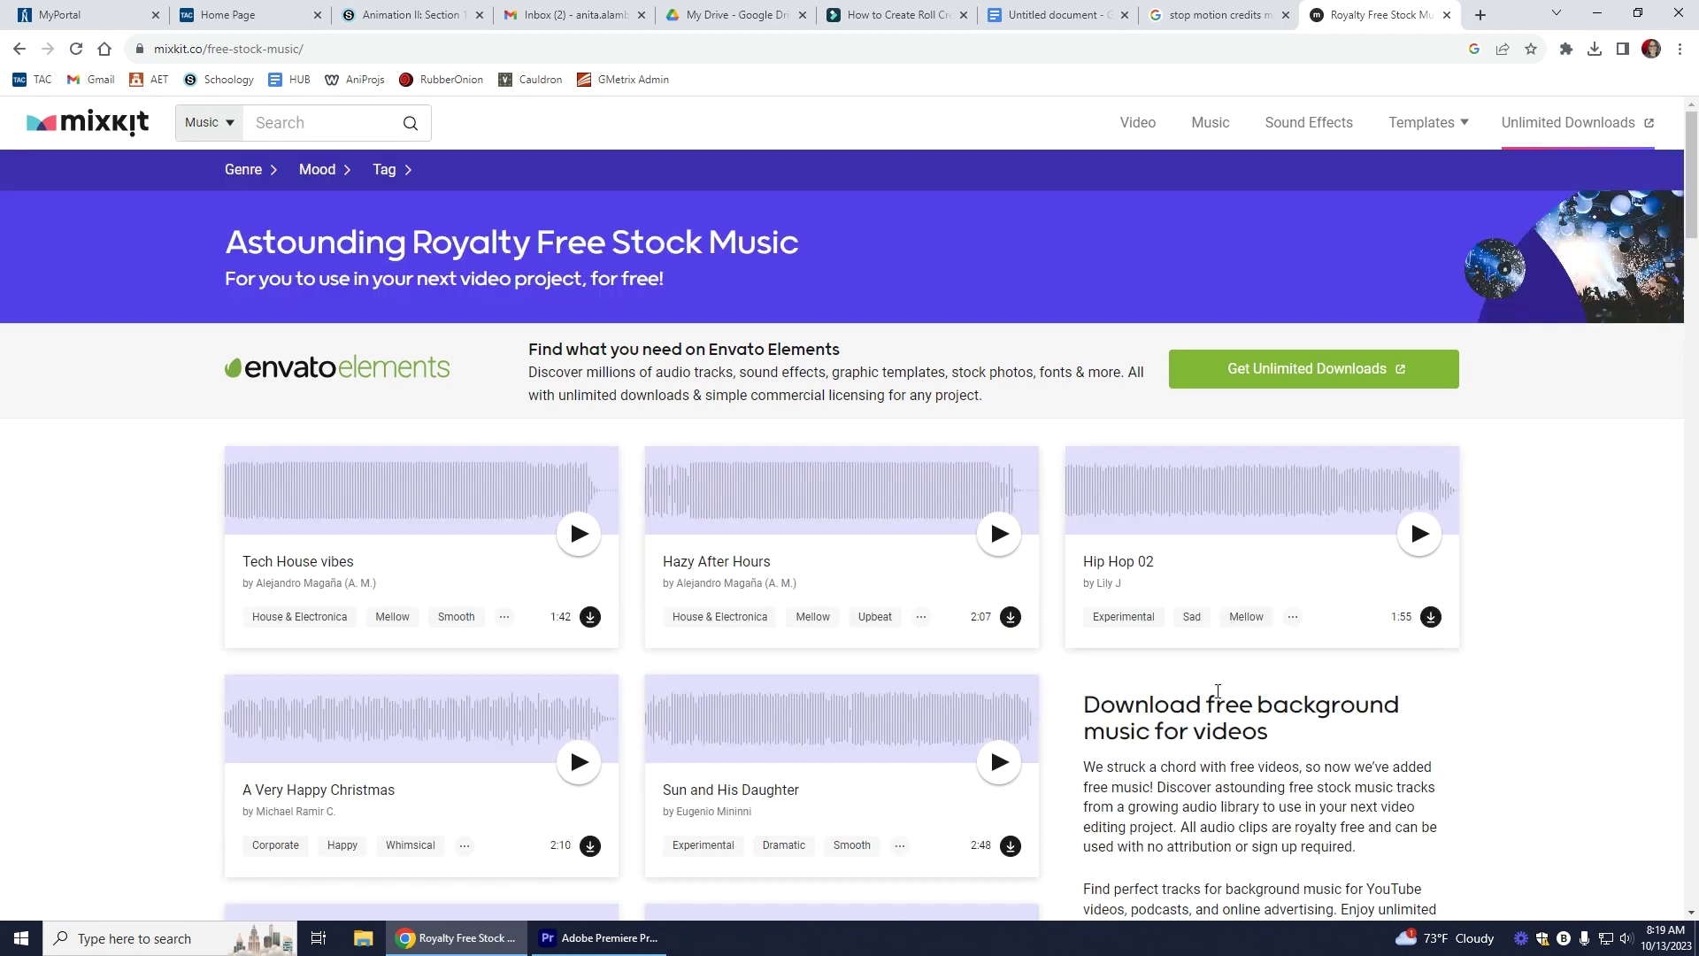
Step: Preview Hip Hop 02 and other tracks at lower volume, then download Feeling Happy
scroll(1218, 691, "down", 1)
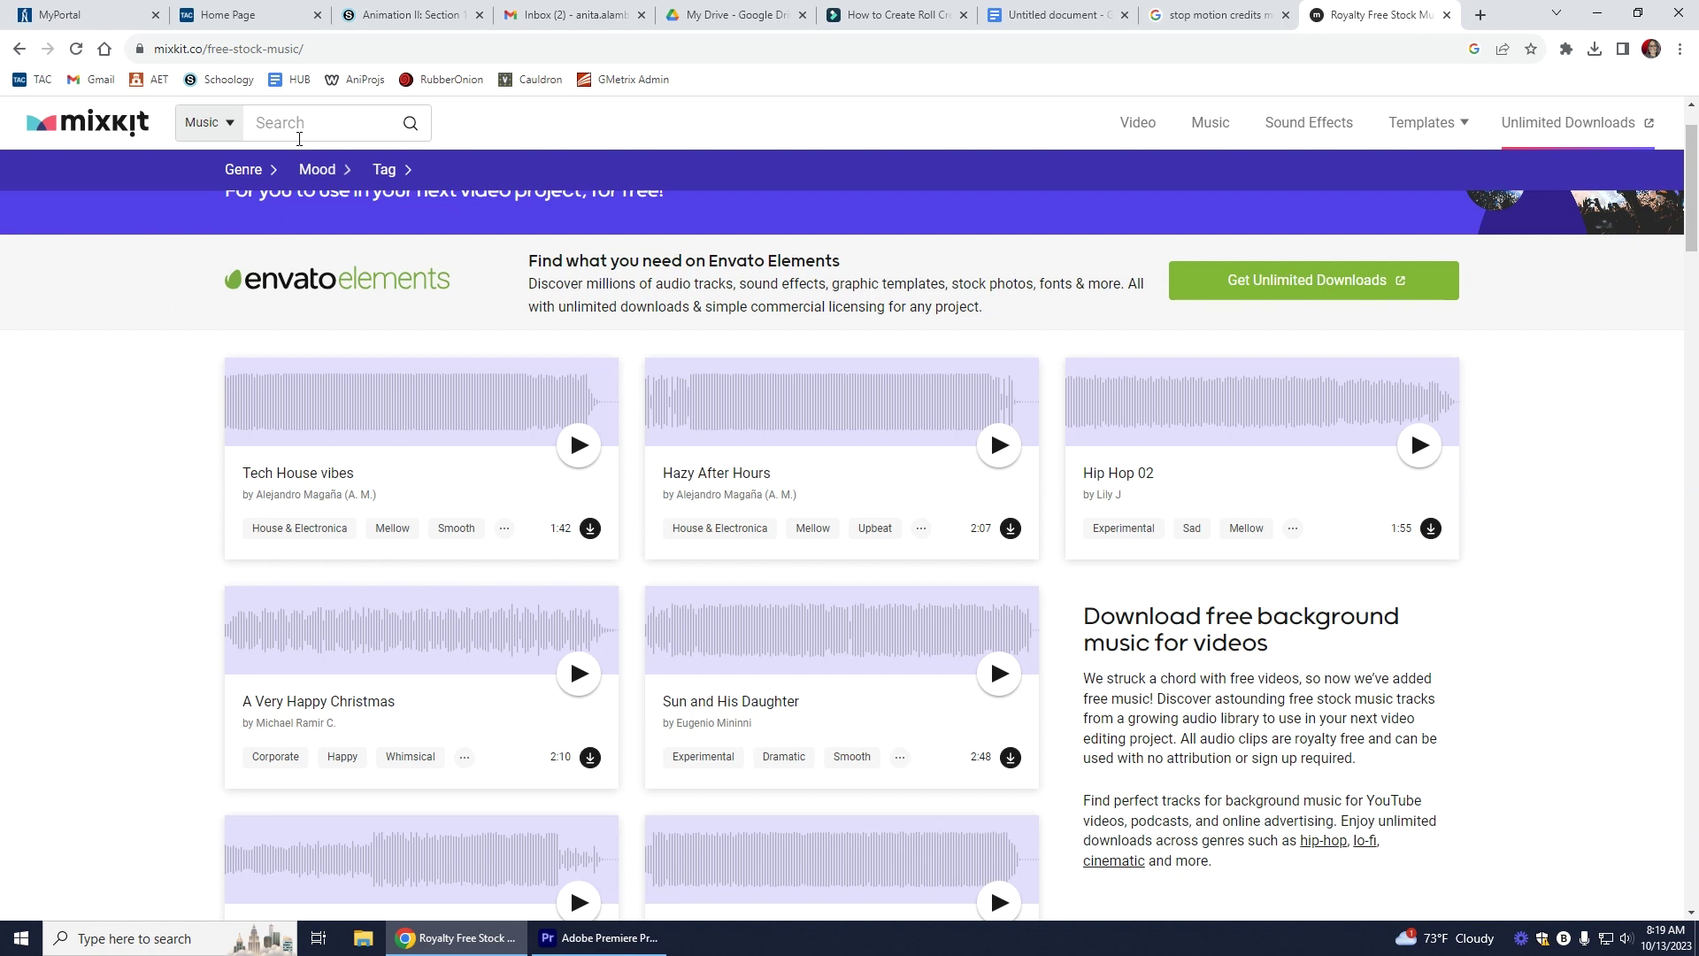
left_click(1425, 455)
left_click(1626, 938)
left_click_drag(1554, 897, 1510, 897)
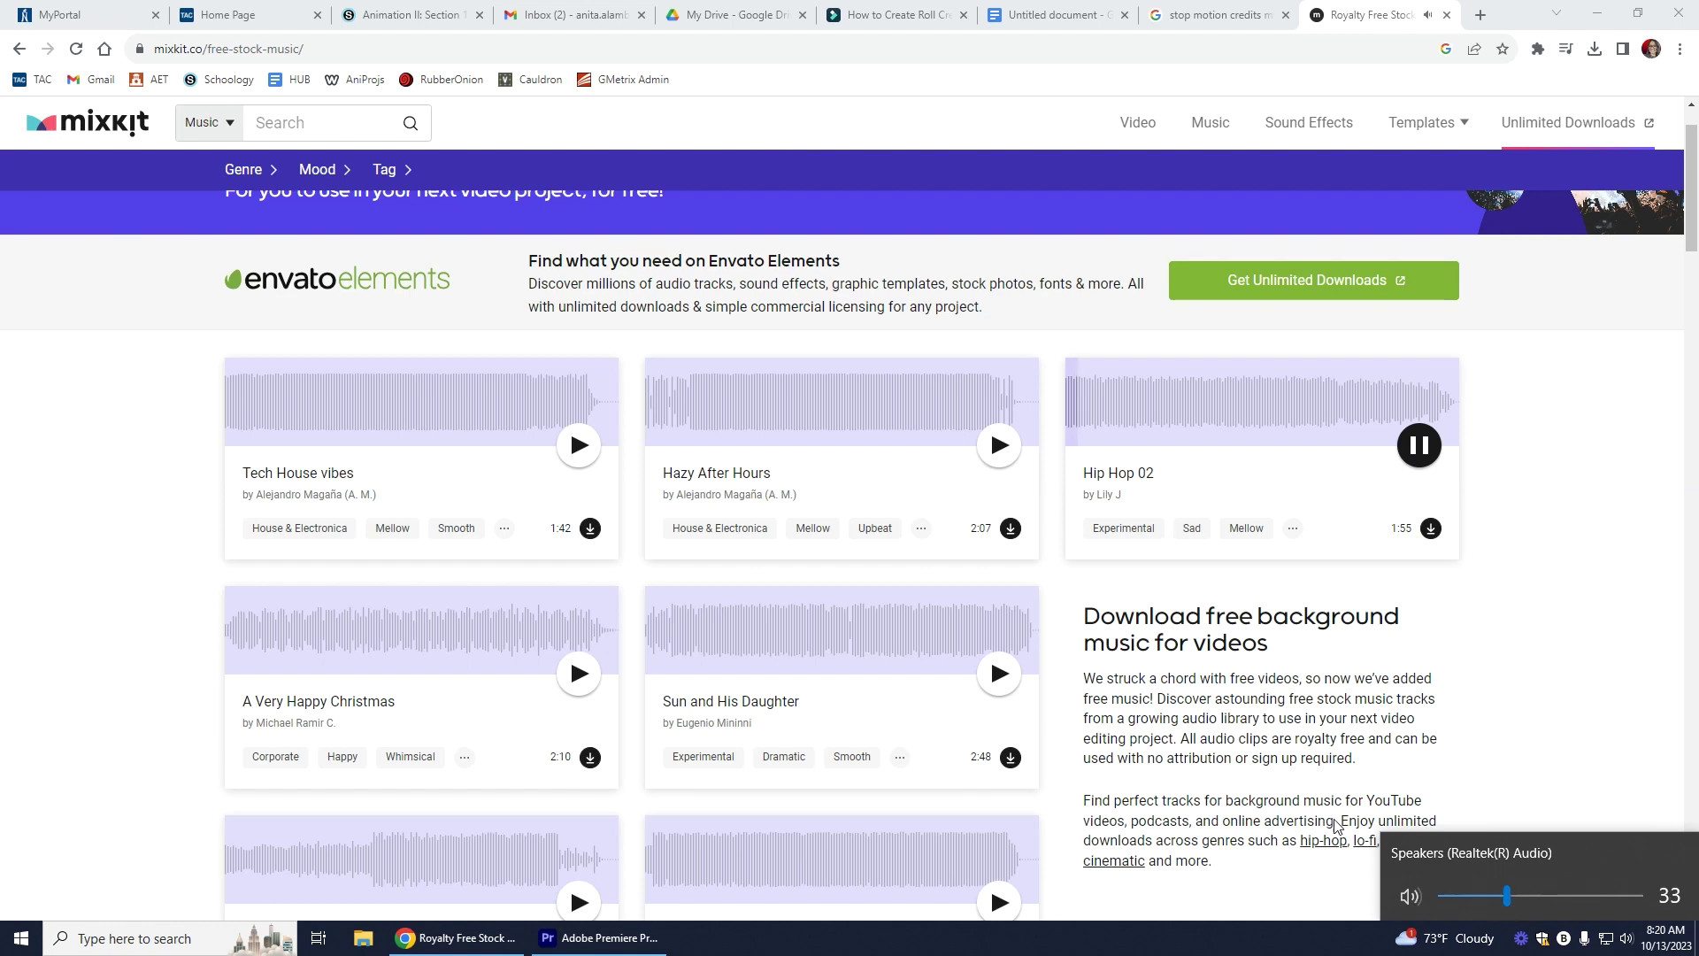
left_click(1009, 456)
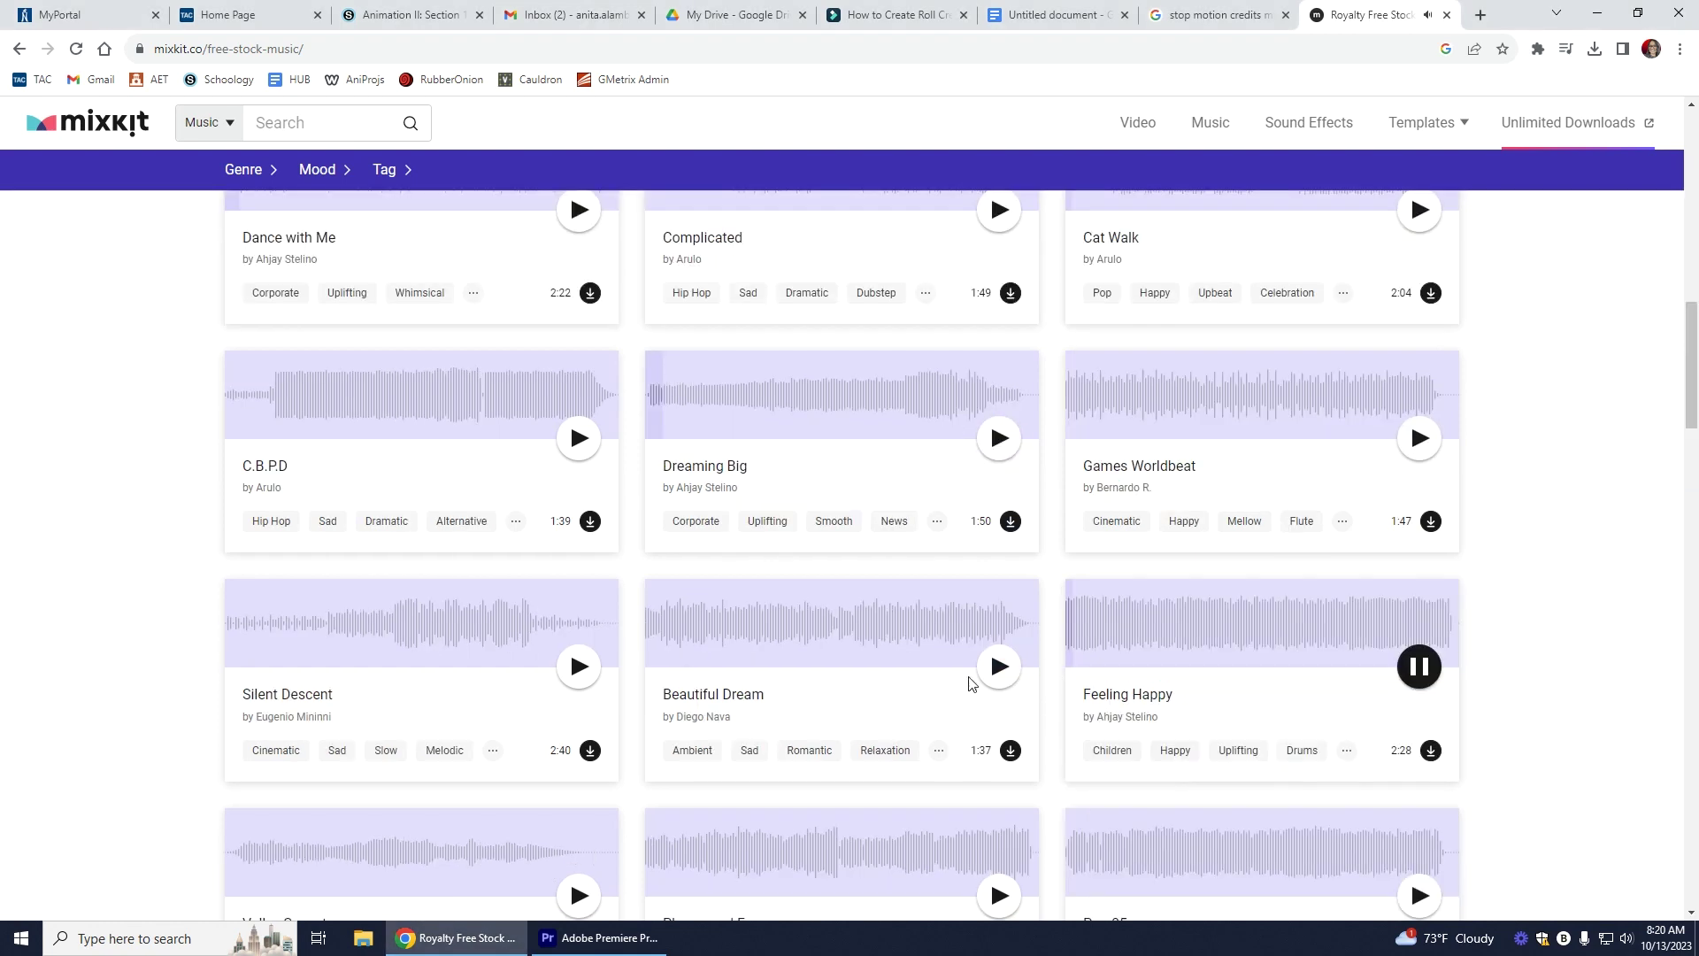
left_click(1431, 754)
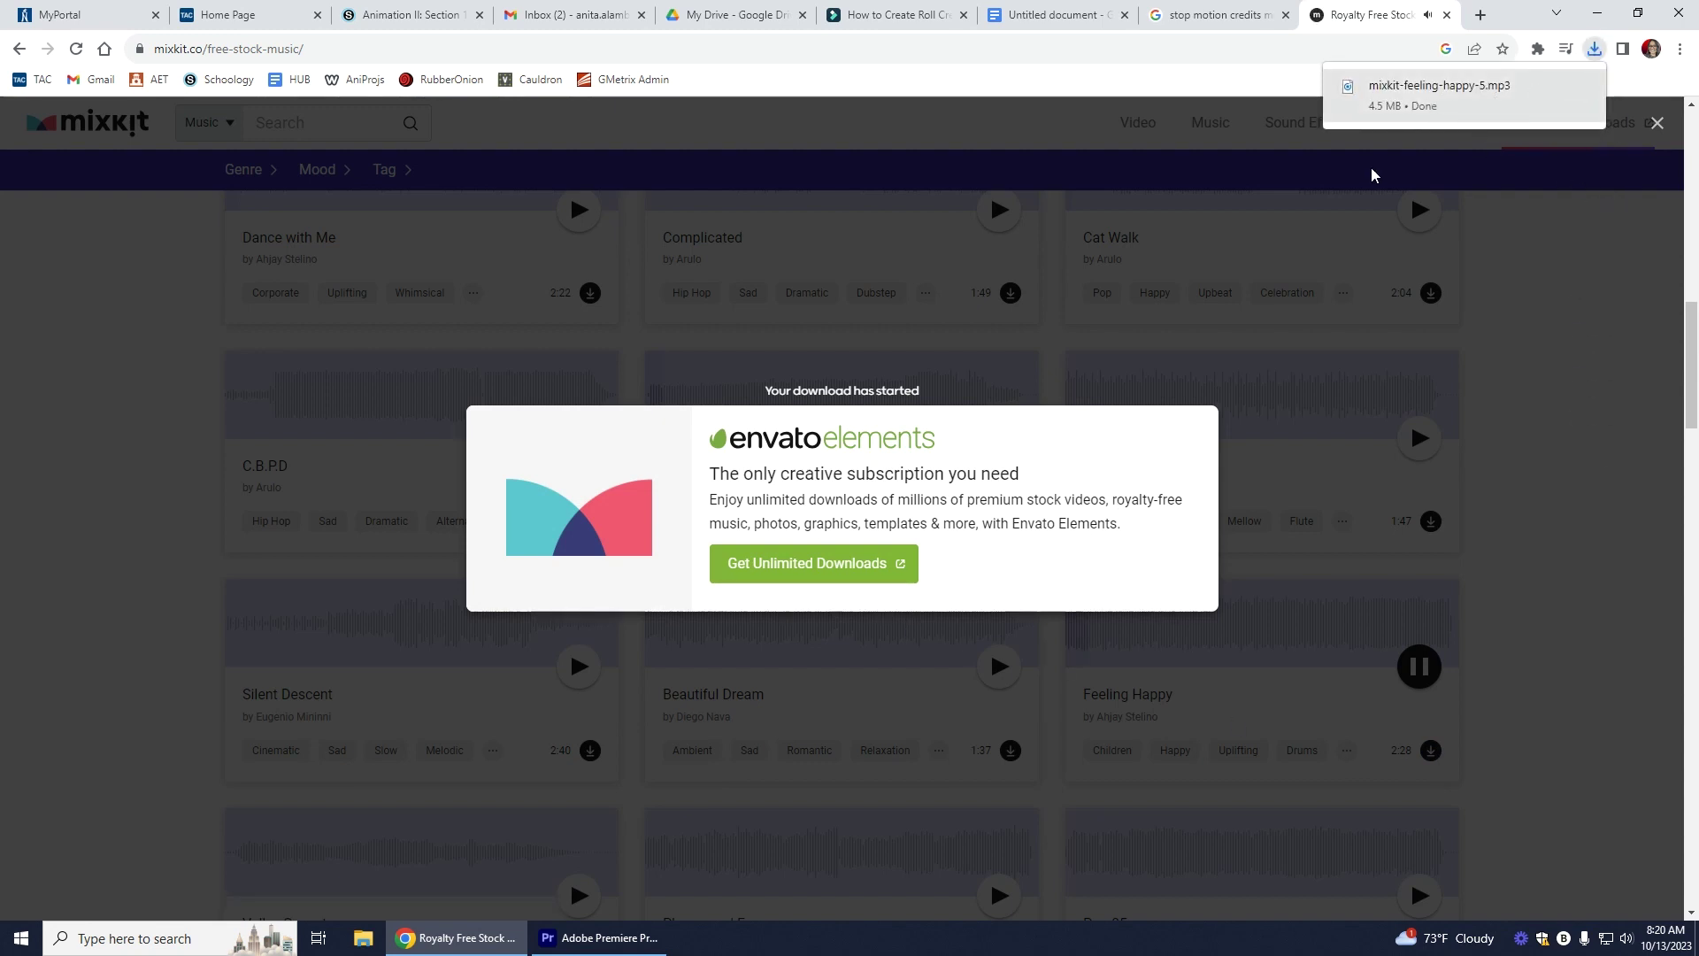
Step: Dismiss Mixkit's download popup and minimize Chrome to return to Premiere Pro
left_click(1597, 13)
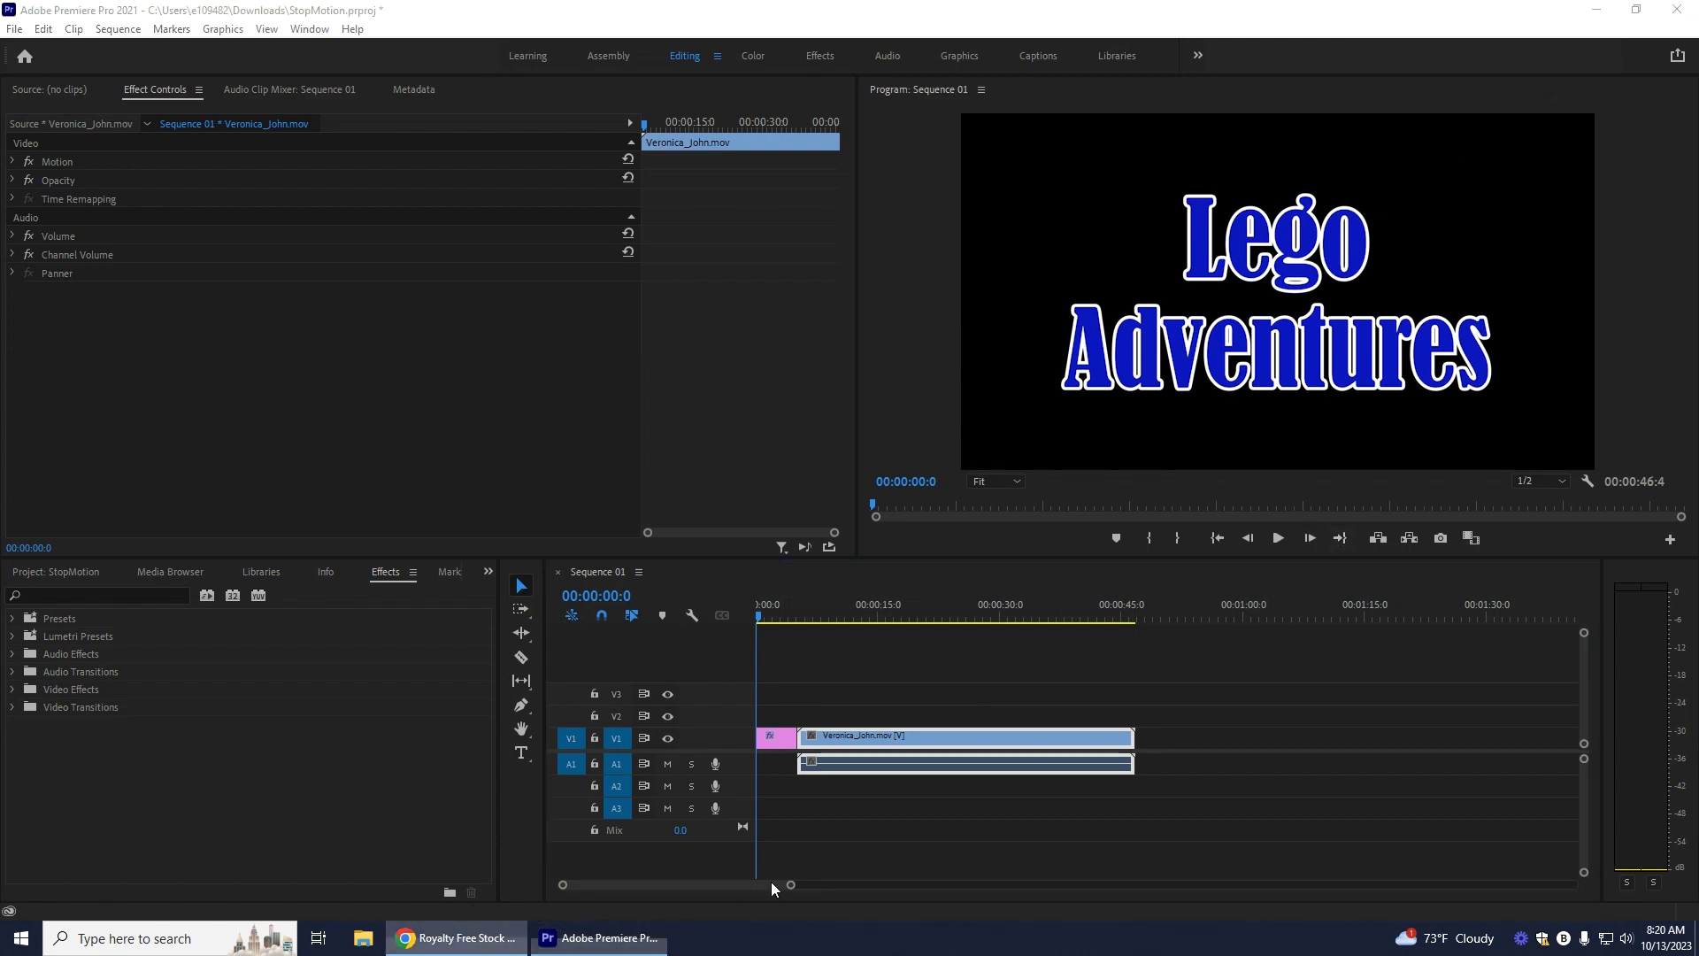
left_click(454, 938)
left_click(1506, 582)
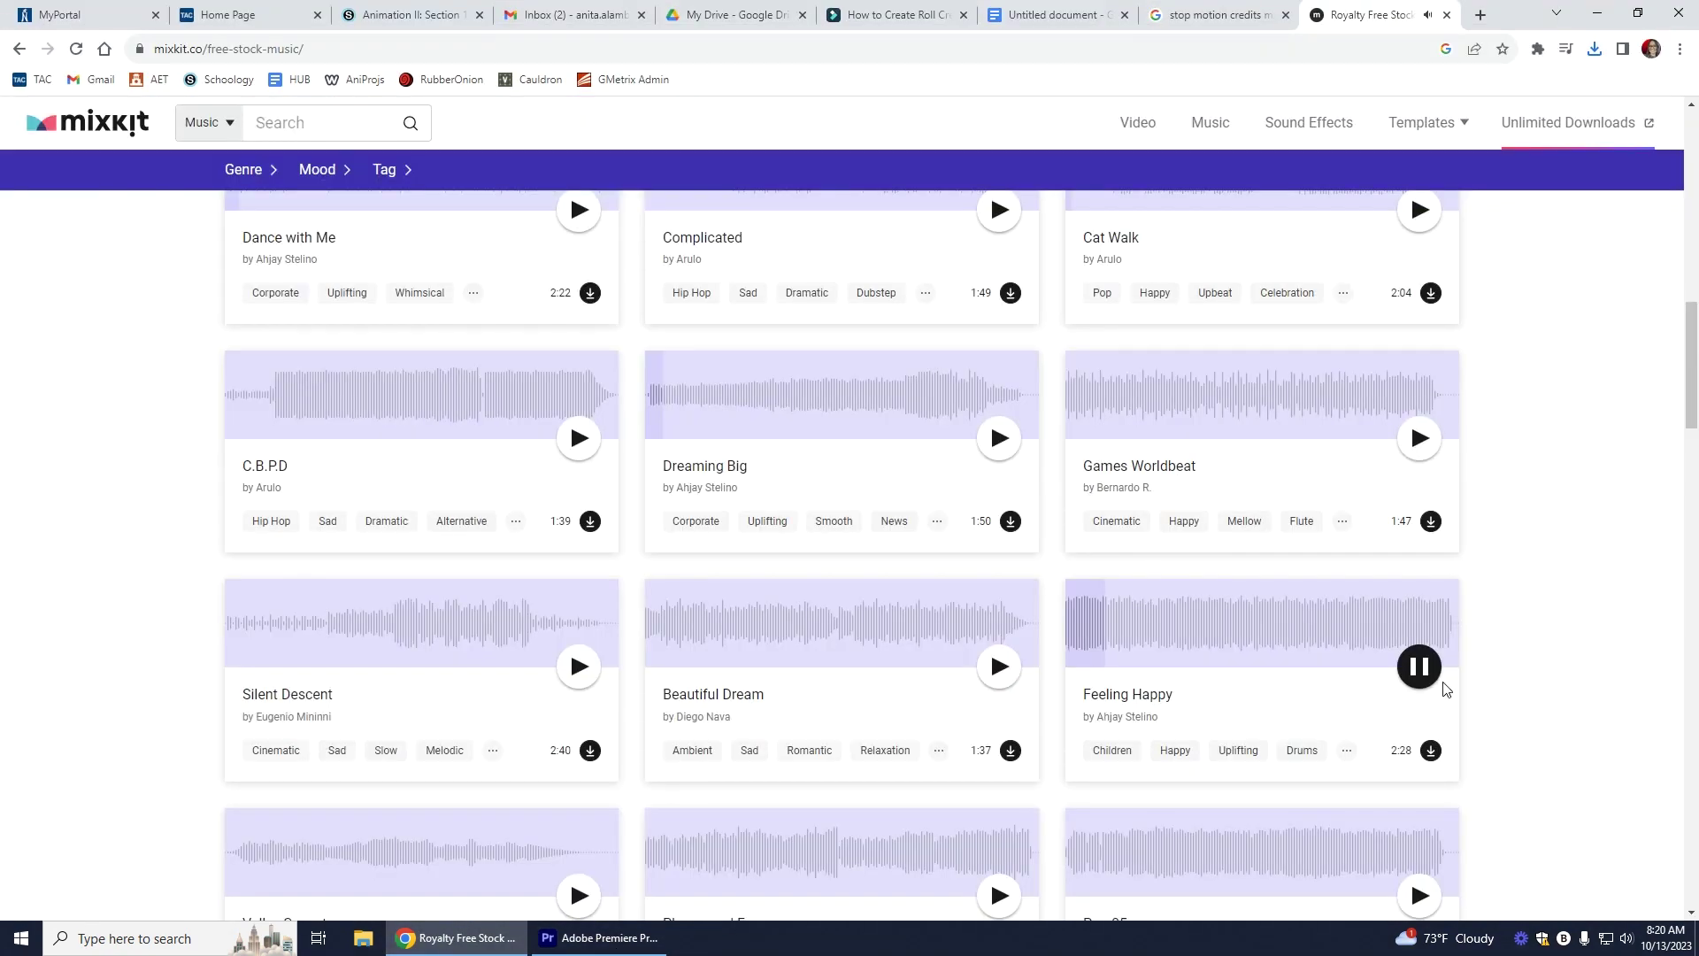
left_click(1598, 12)
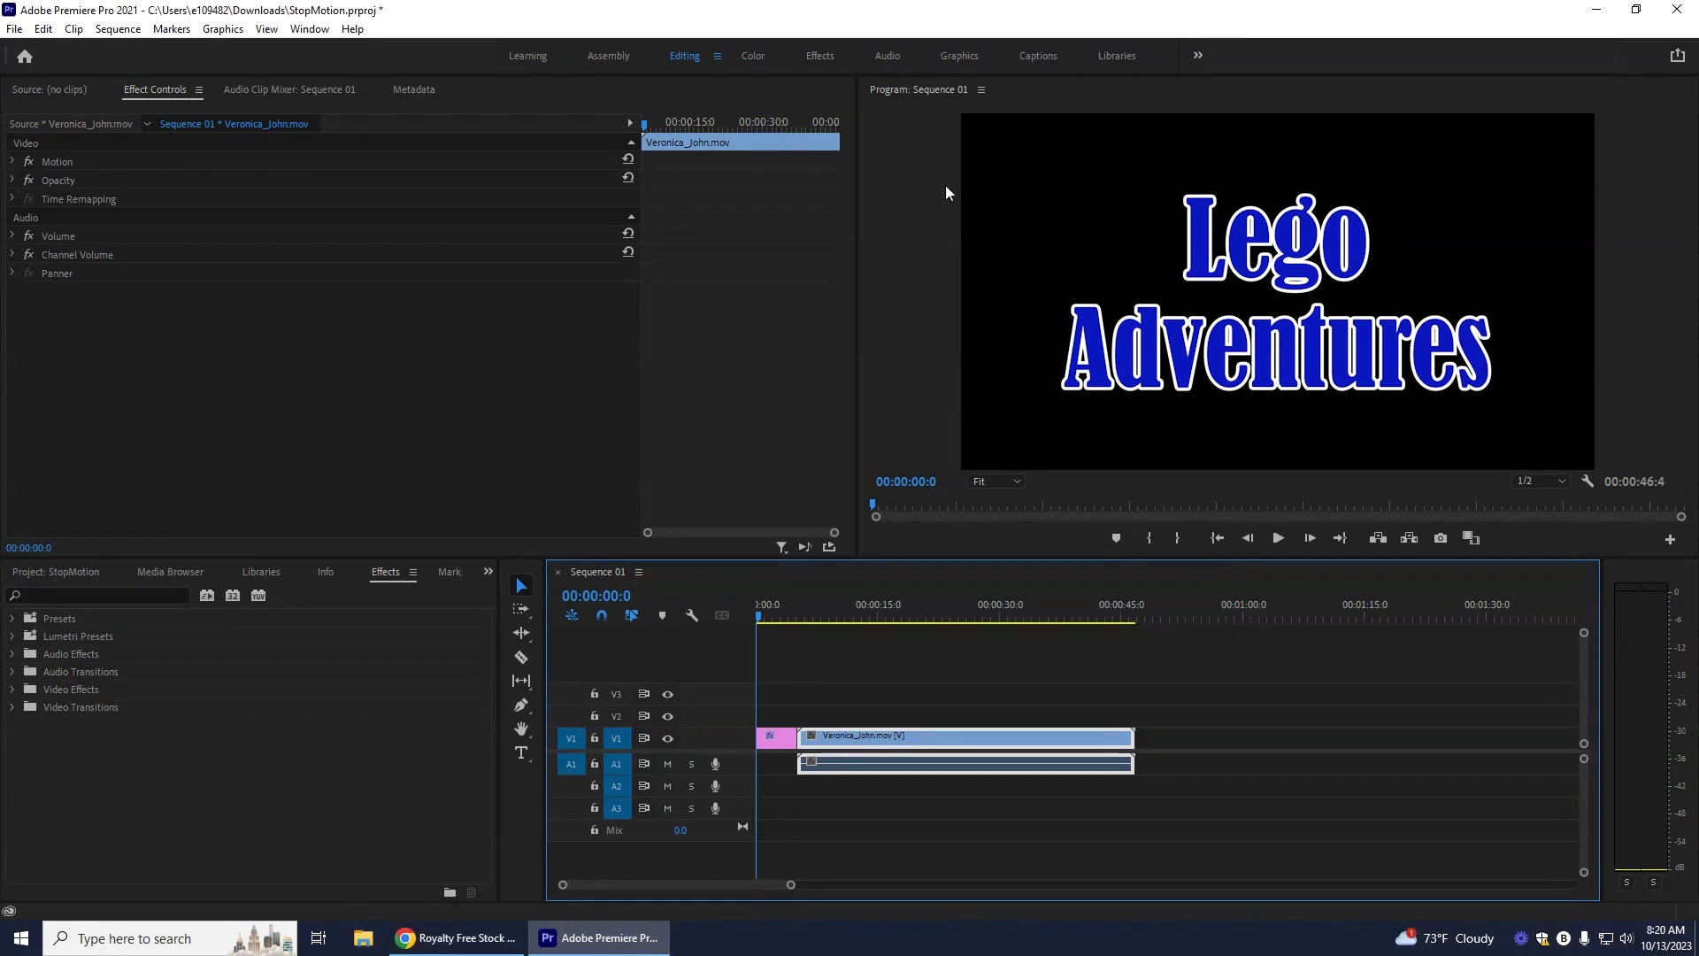
Step: Open the Downloads folder in Premiere's Media Browser to show mixkit-feeling-happy-5.mp3
left_click(183, 571)
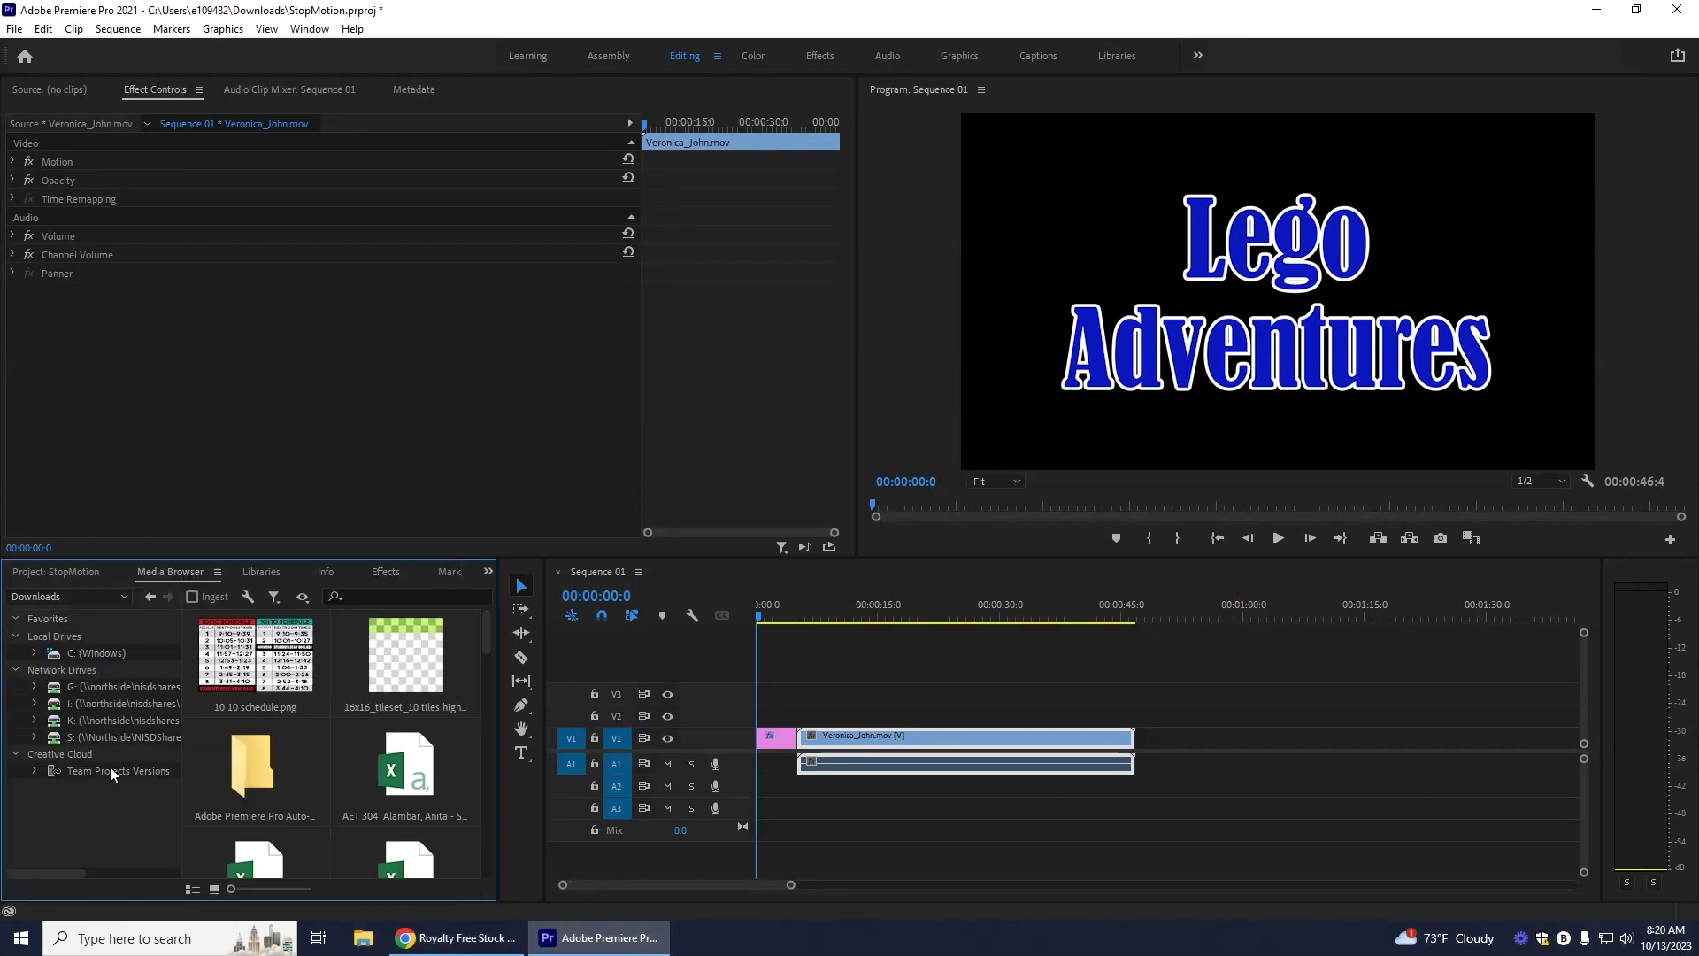
left_click(152, 597)
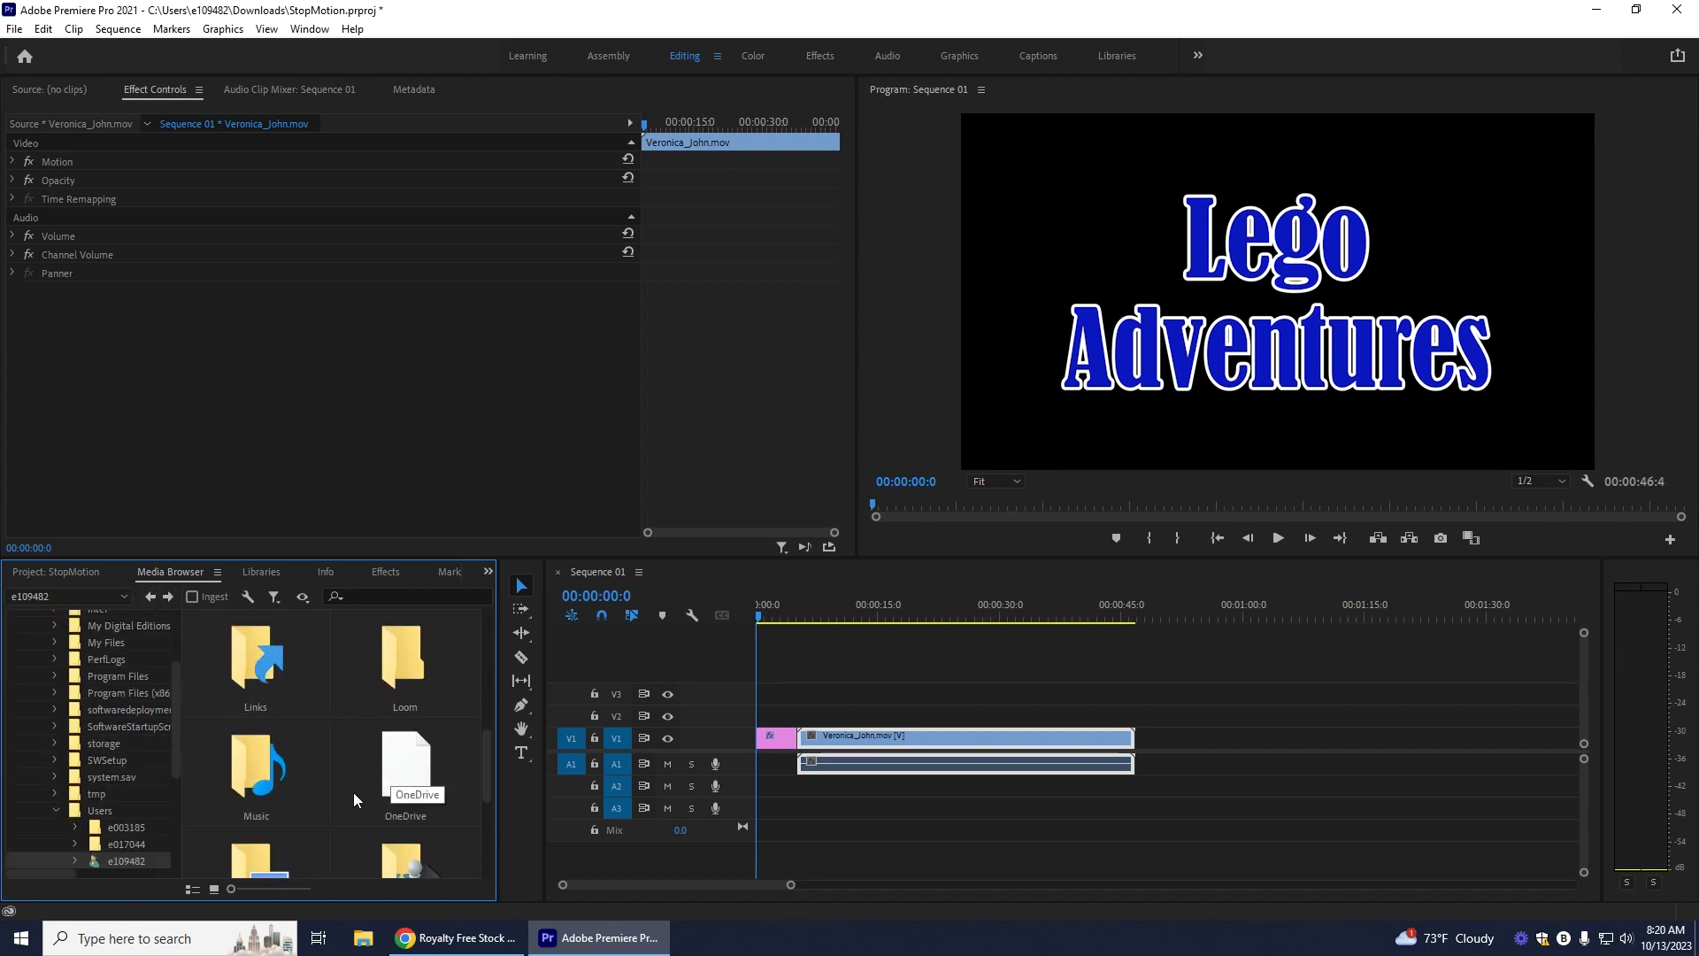
scroll(301, 805, "down", 3)
scroll(337, 795, "up", 2)
scroll(446, 788, "up", 5)
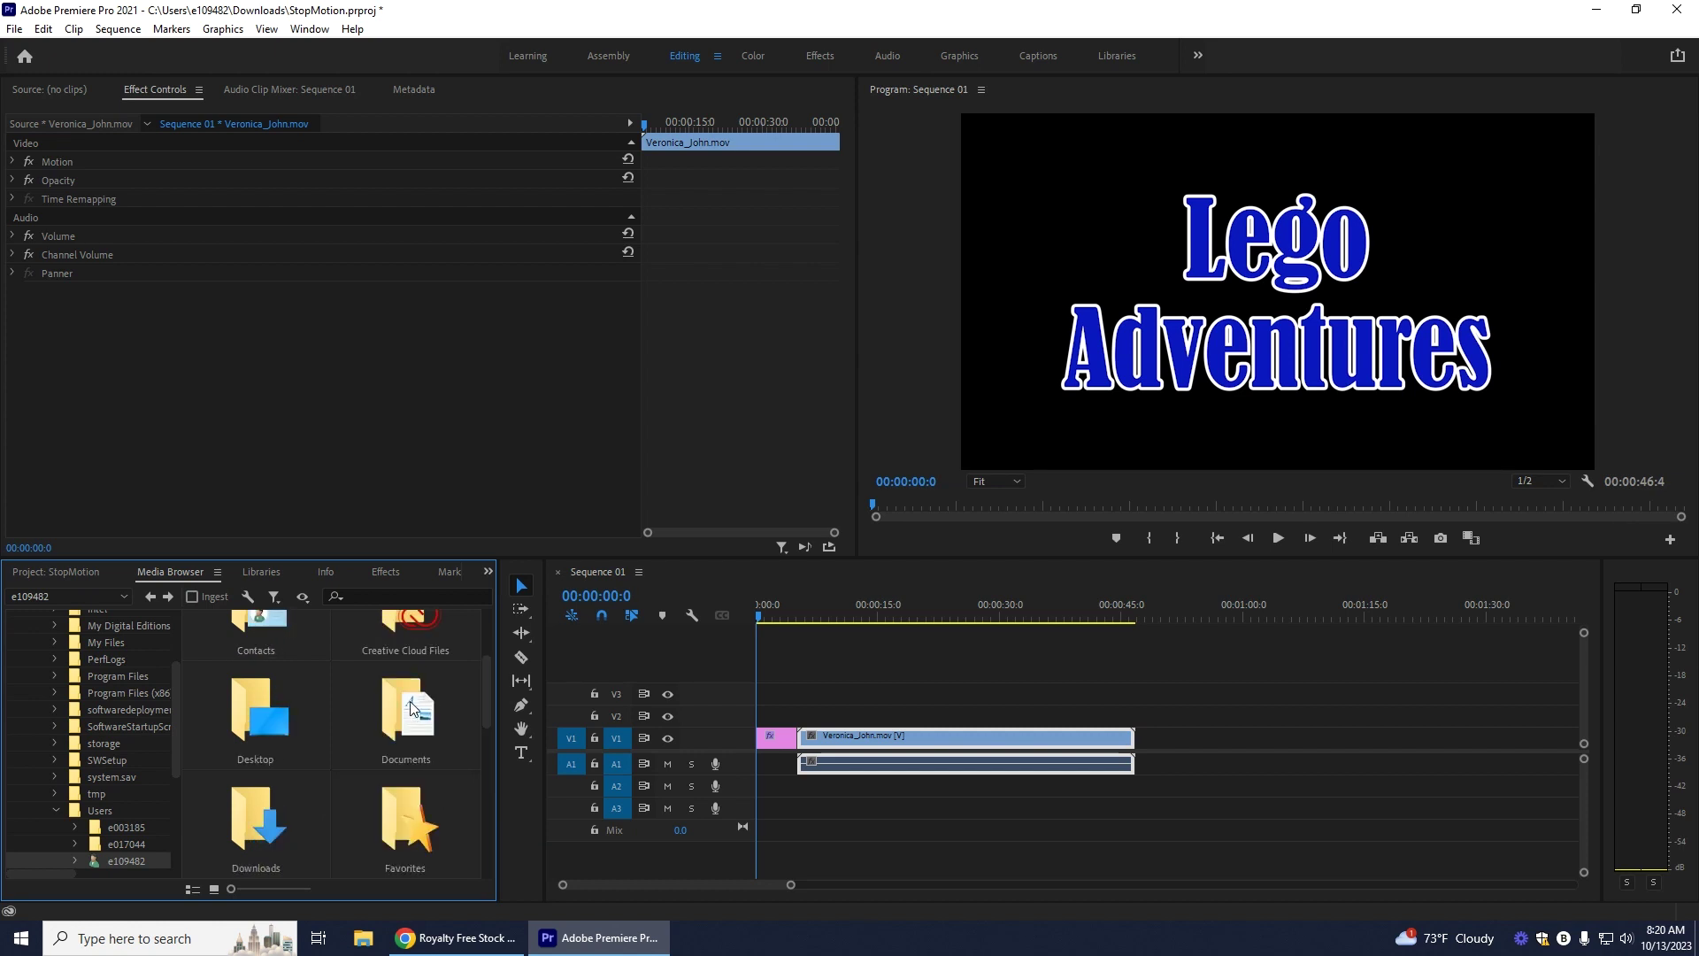
double_click(268, 820)
Step: Scrub the sequence from the Lego Adventures title onward, then return to the start
scroll(400, 729, "down", 5)
mouse_move(406, 665)
left_mouse_down()
mouse_move(782, 786)
mouse_move(719, 786)
mouse_move(418, 695)
mouse_move(406, 669)
left_mouse_up()
left_click(886, 762)
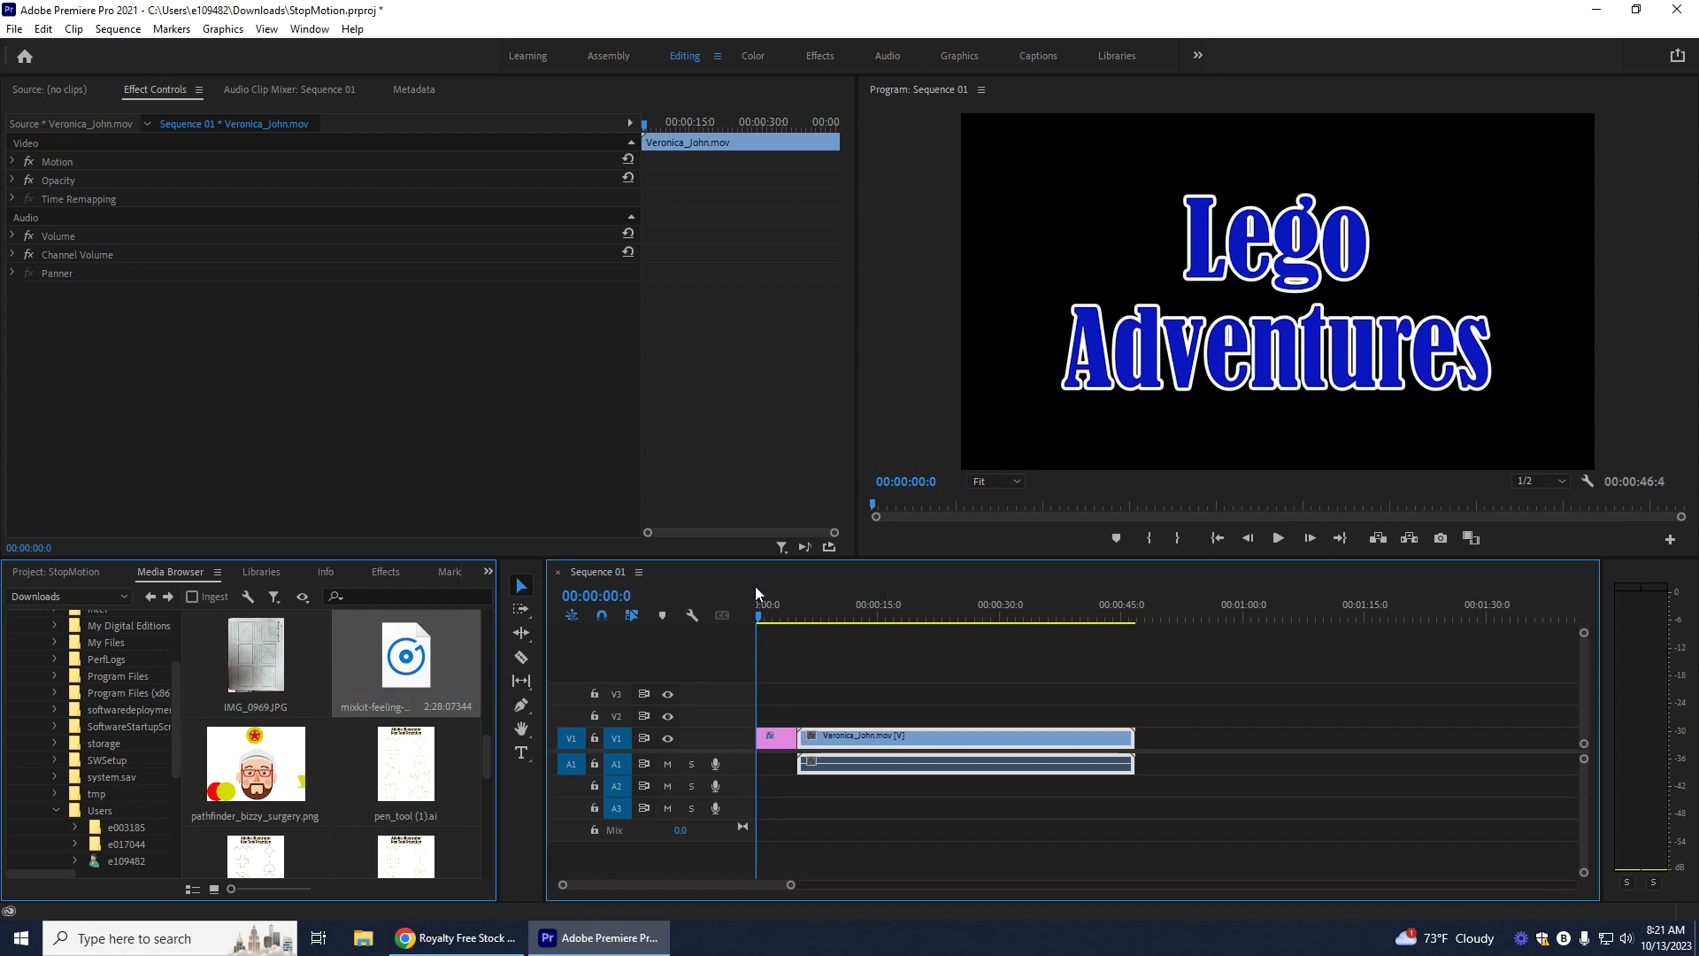
left_click_drag(758, 609, 709, 637)
right_click(869, 740)
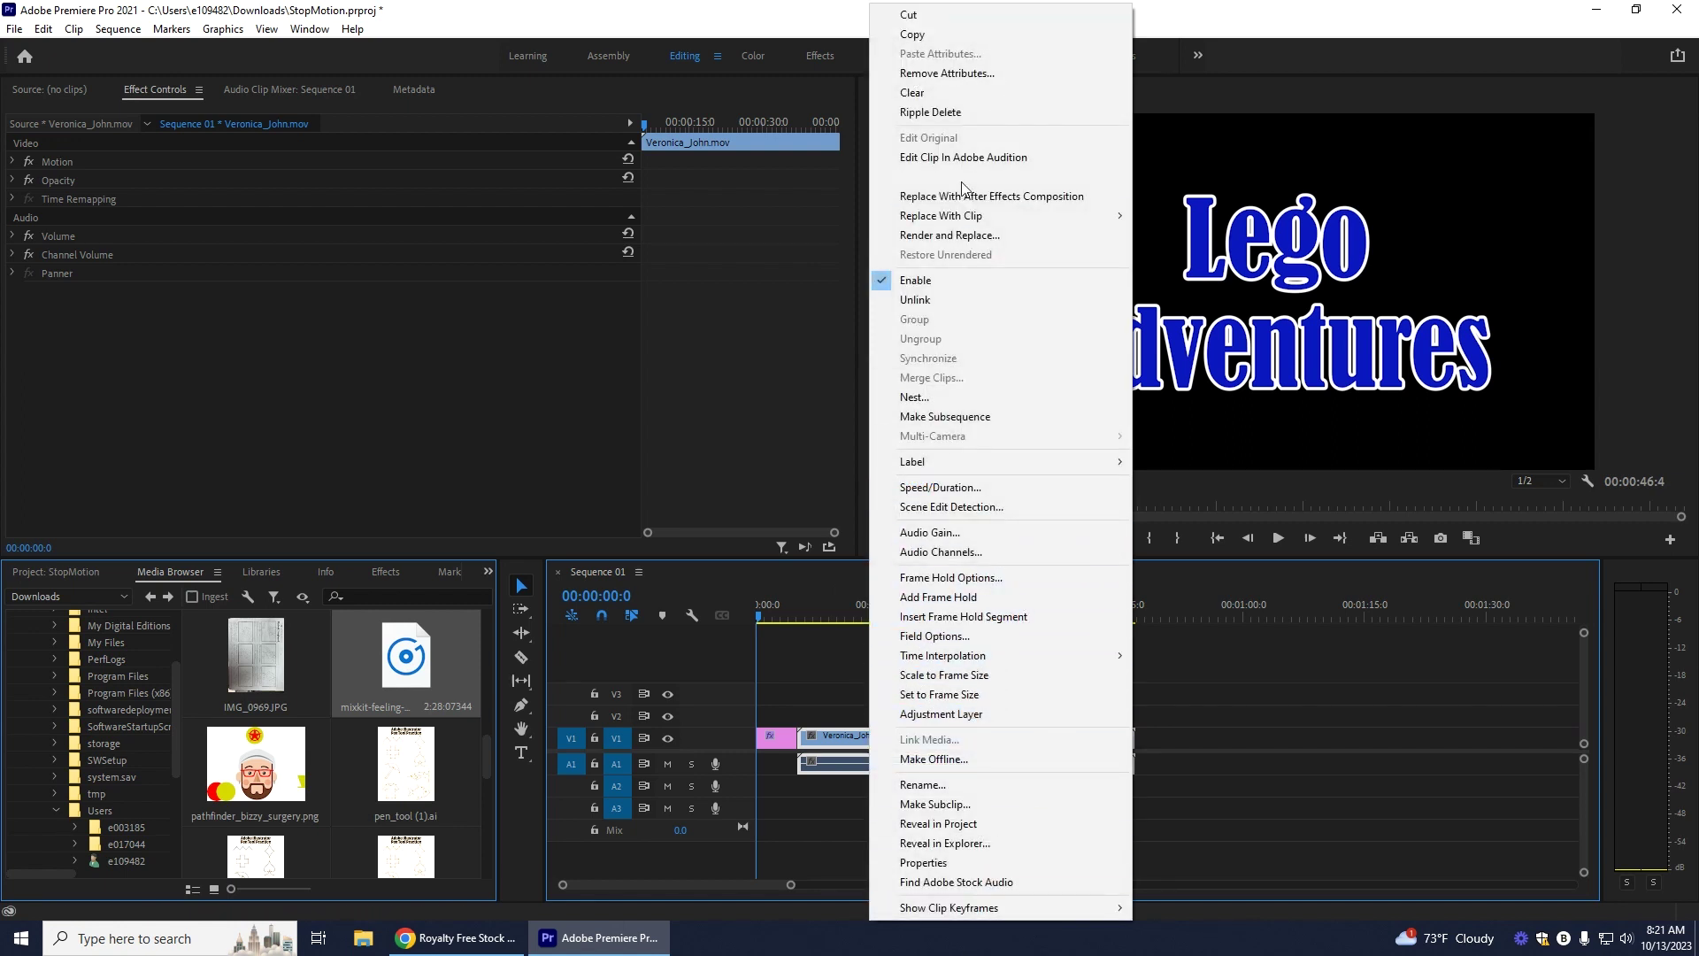
left_click(943, 299)
left_click(972, 795)
left_click(911, 765)
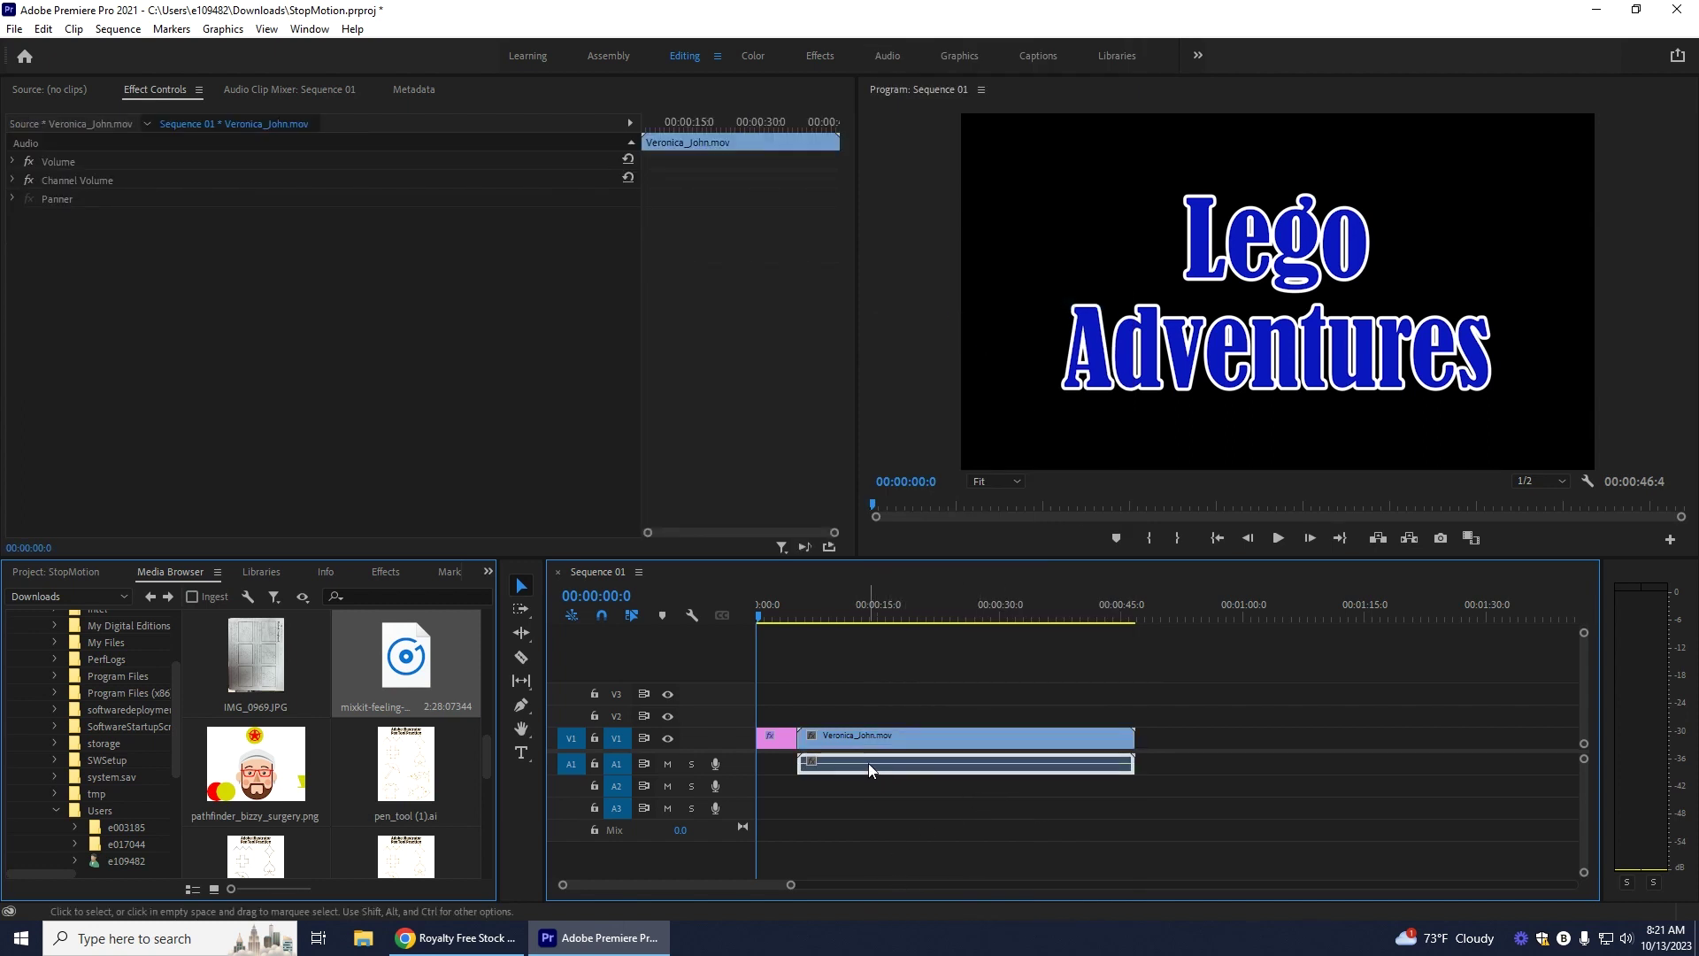
key("Delete")
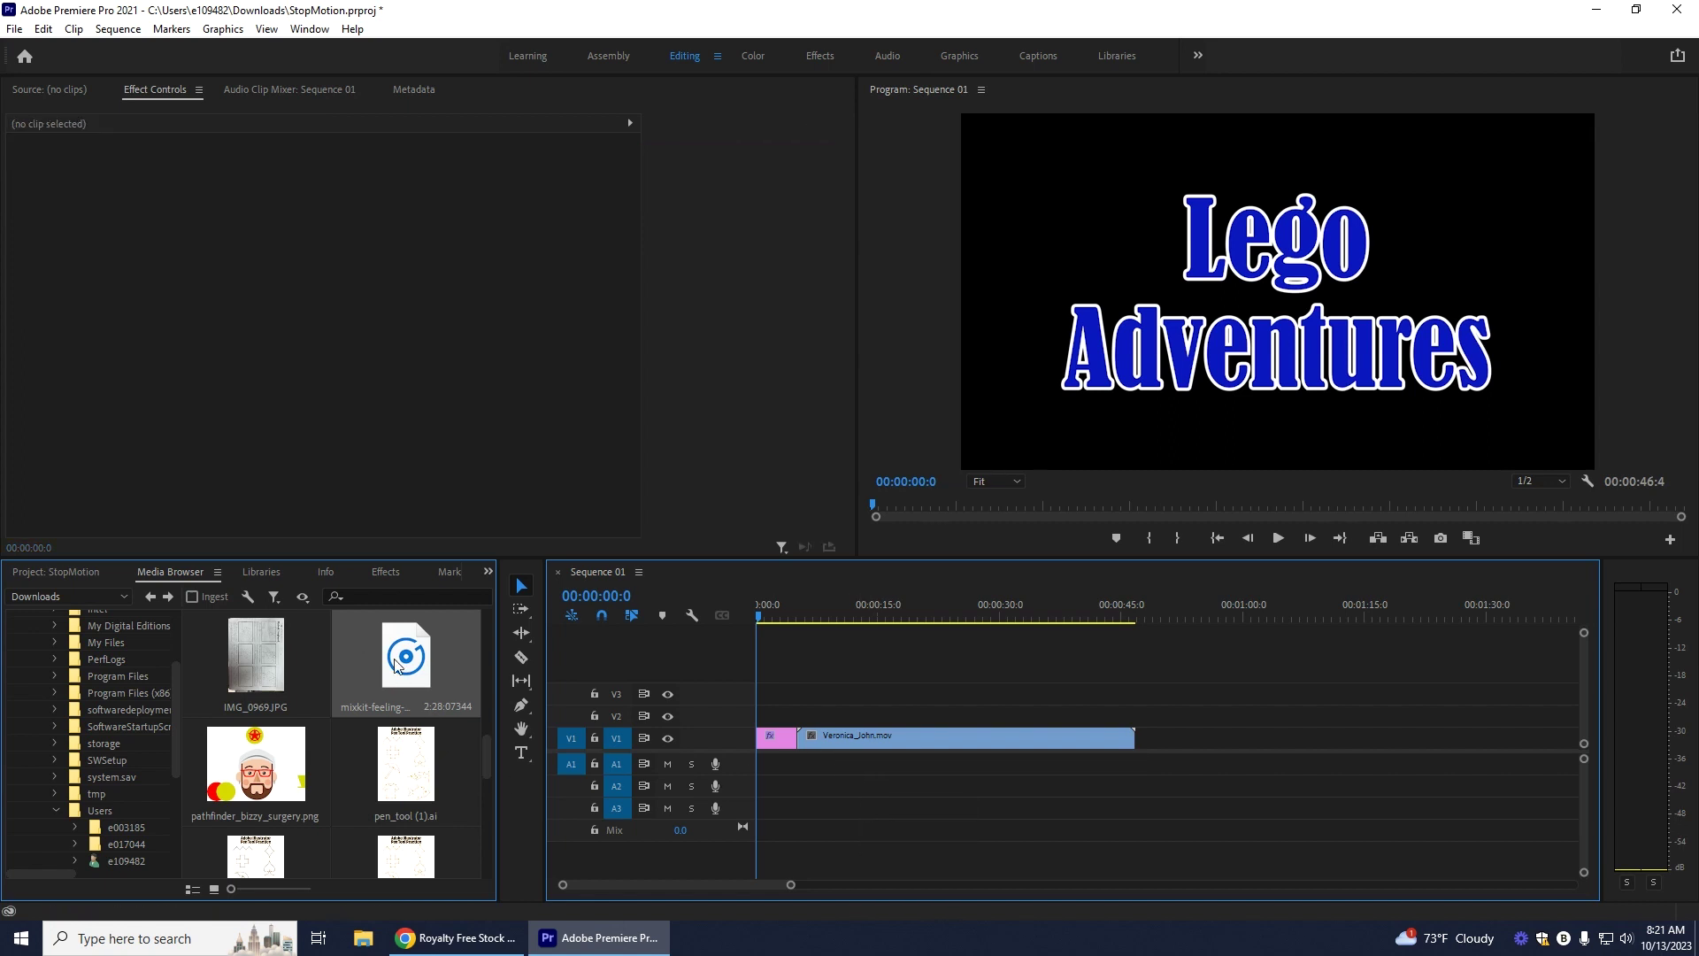
left_click_drag(405, 666, 757, 768)
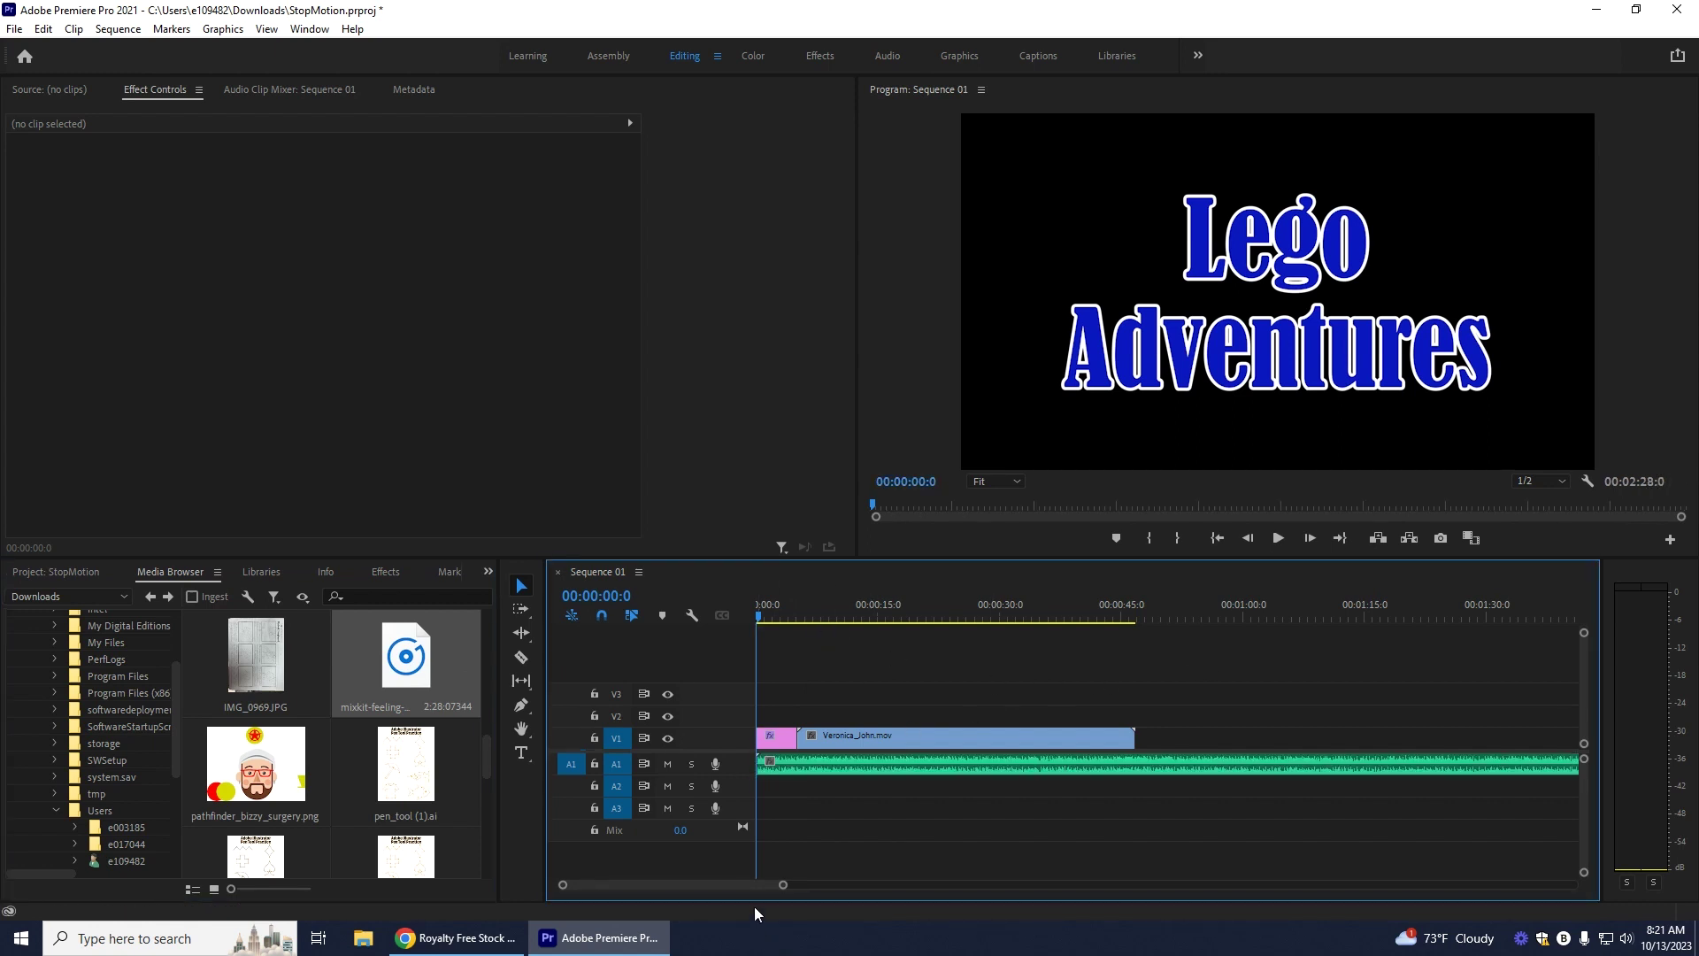
Step: Lay the Feeling Happy track along A1, preview the sequence, and return to Chrome
mouse_move(758, 885)
left_mouse_down()
mouse_move(857, 884)
mouse_move(744, 898)
left_mouse_up()
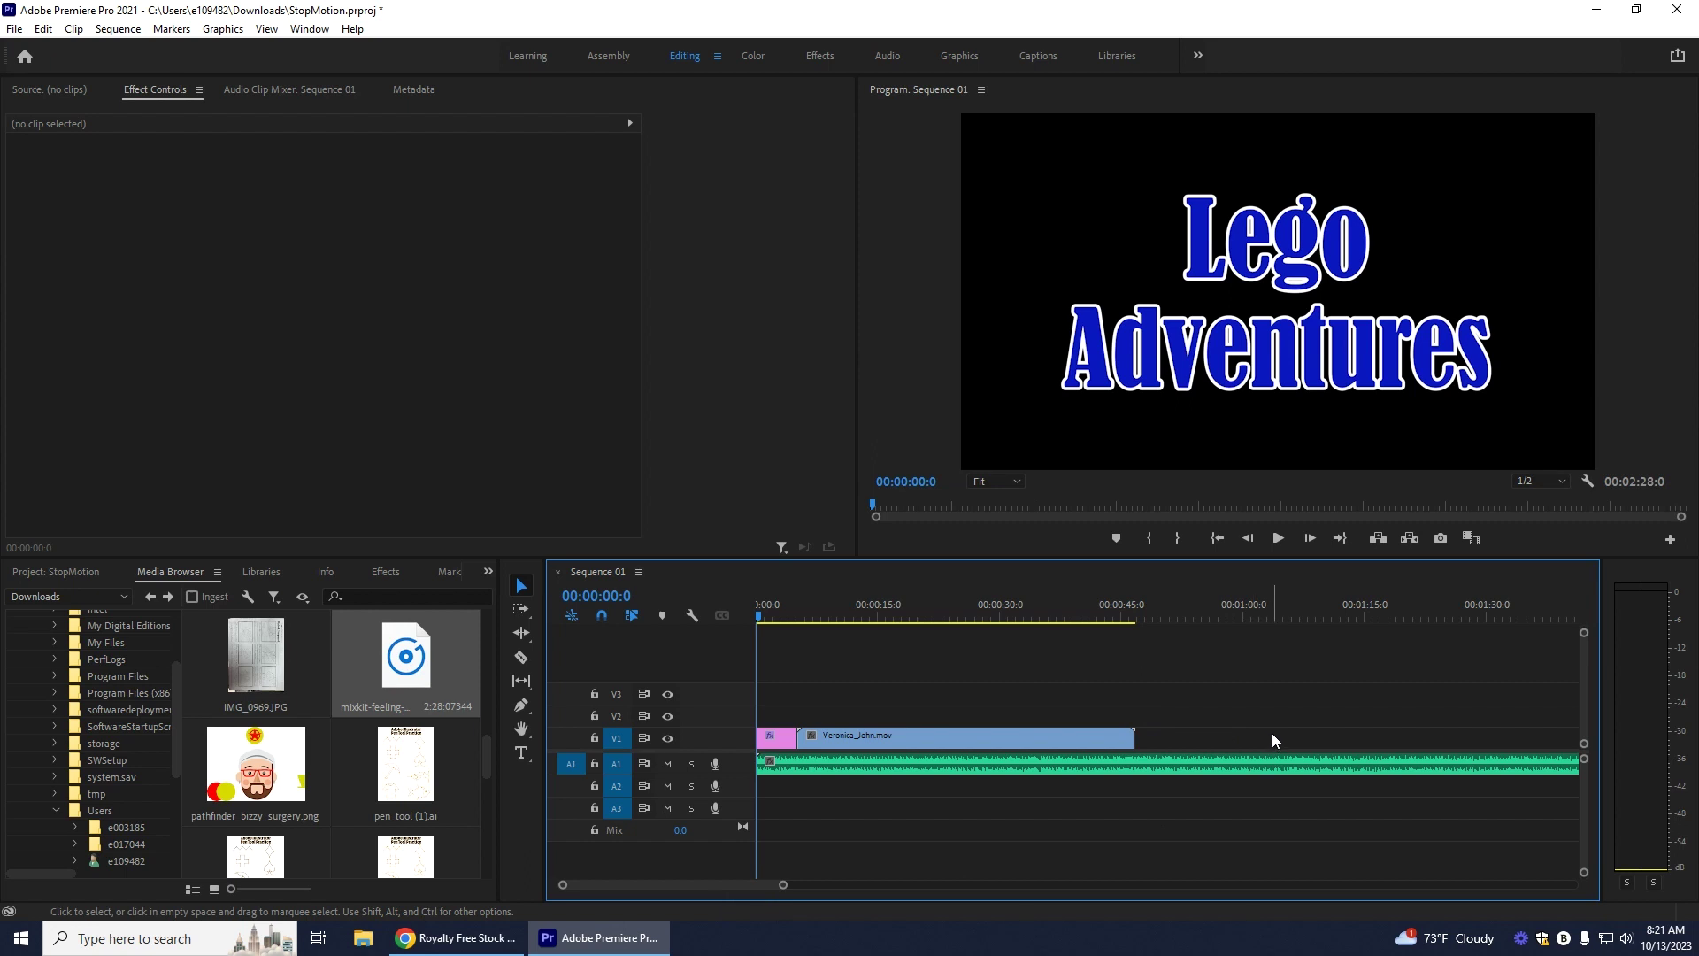
left_click(1279, 539)
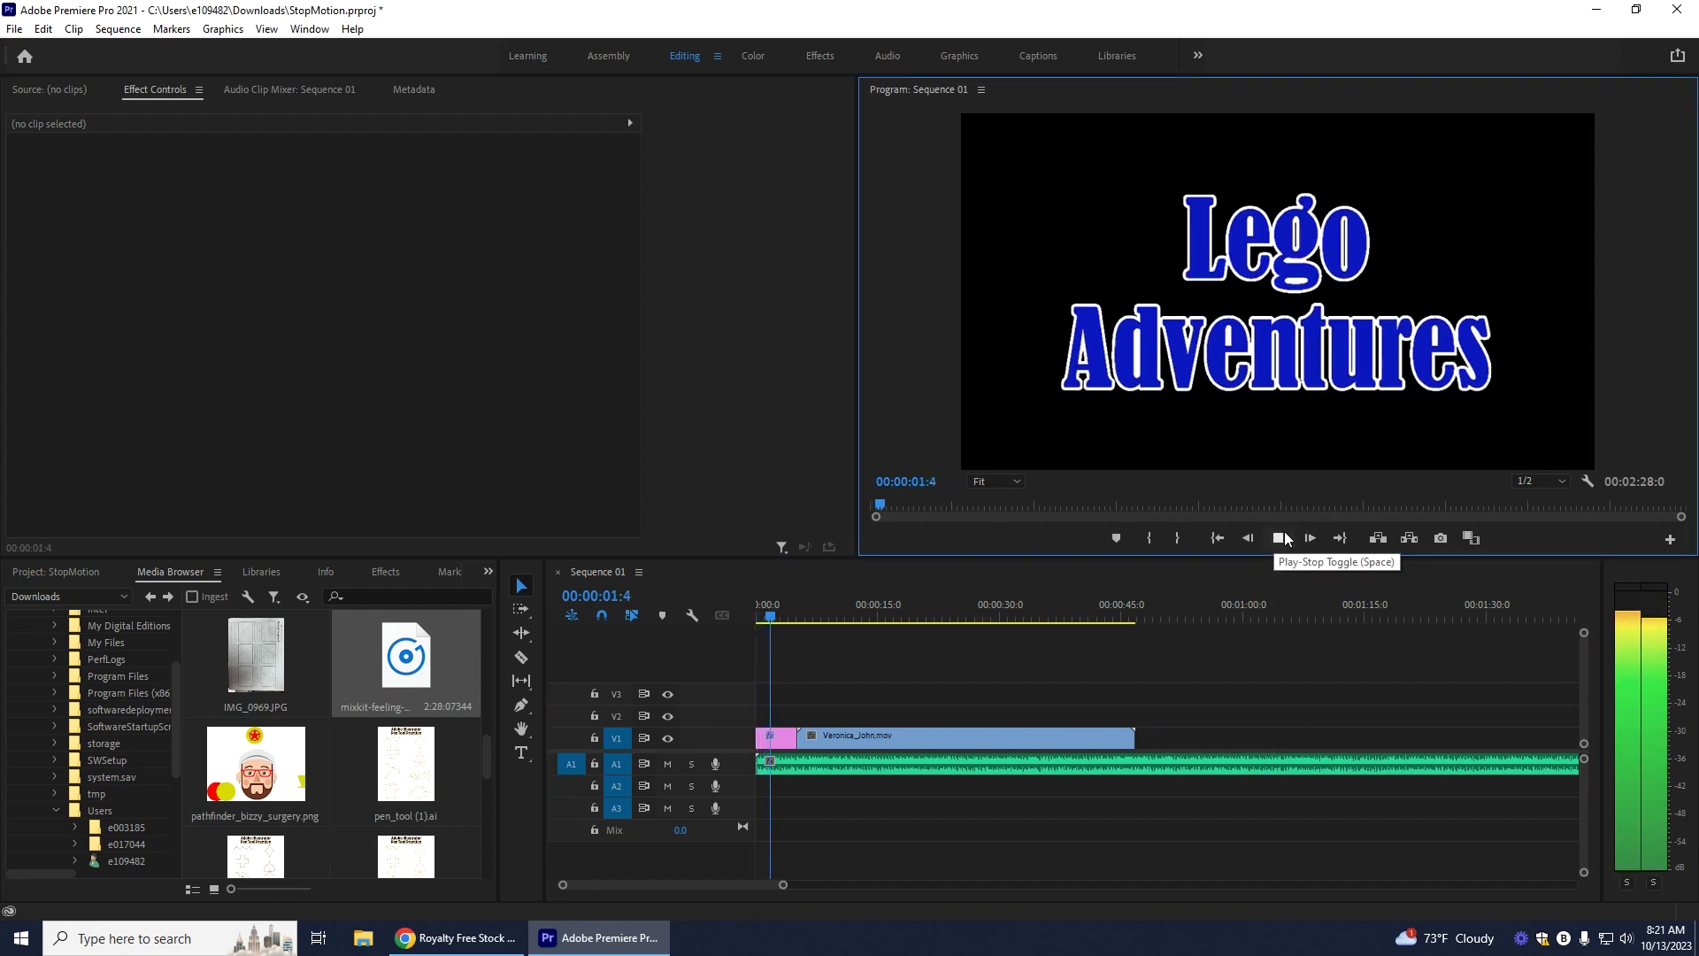
left_click(1280, 538)
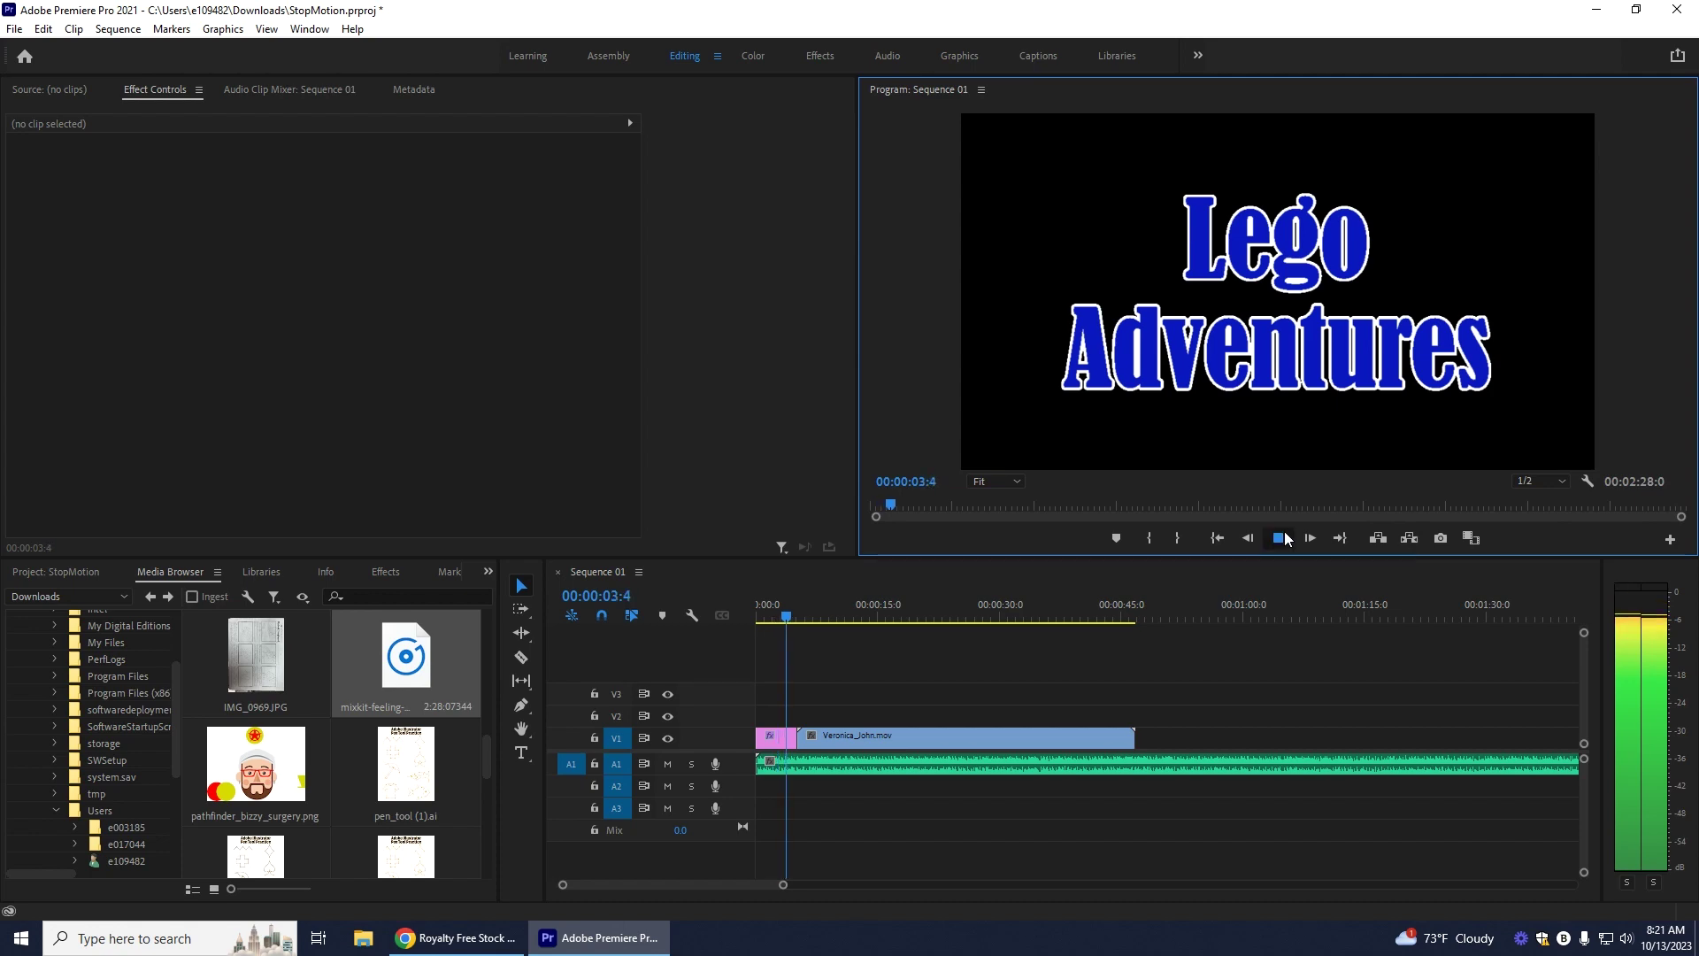
left_click(471, 948)
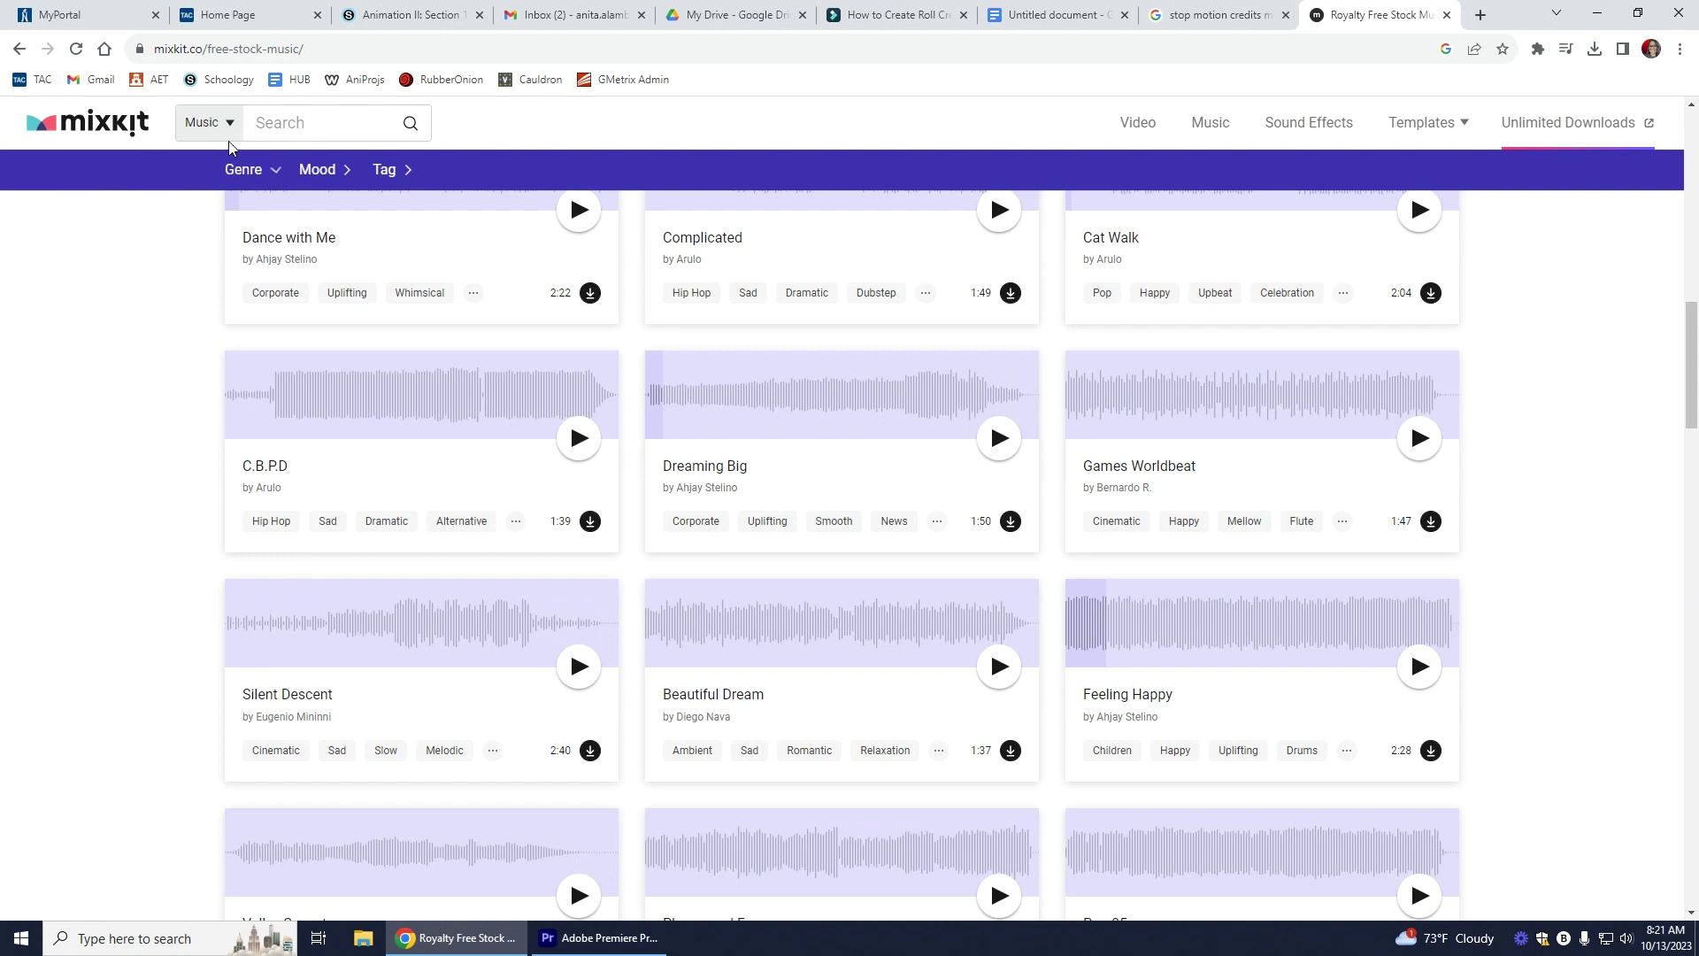
Step: Open Mixkit's Sound Effects section and locate the scream moment at 00:00:28:4 in Premiere
left_click(1277, 133)
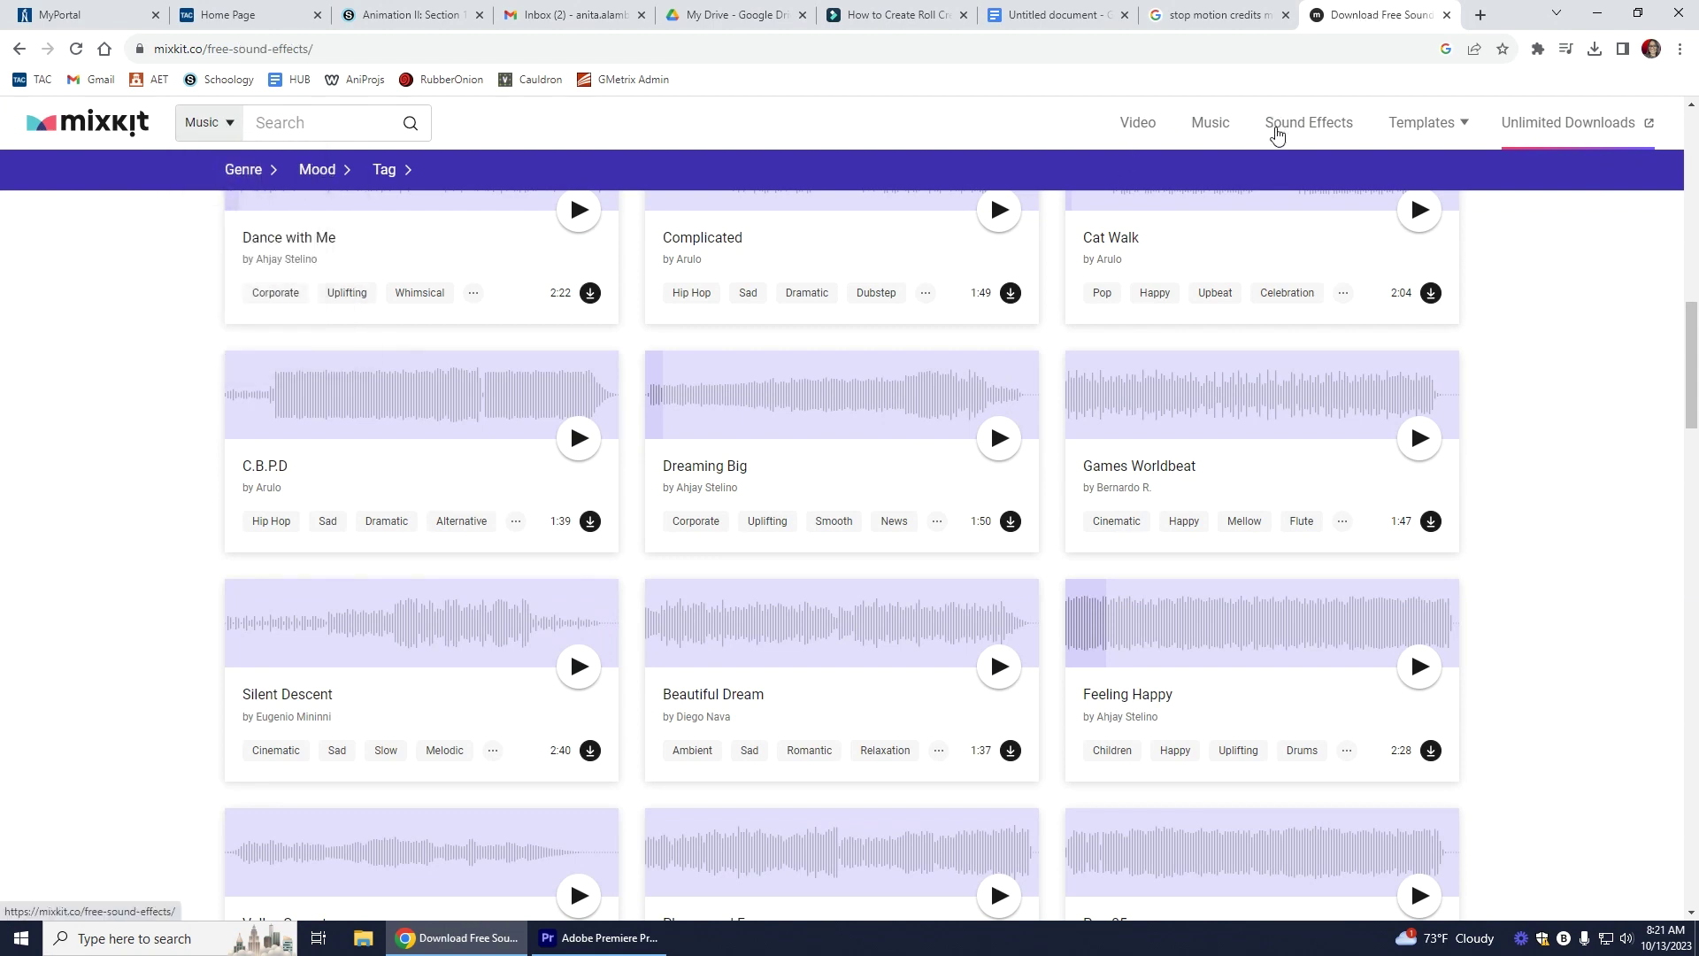
left_click(627, 945)
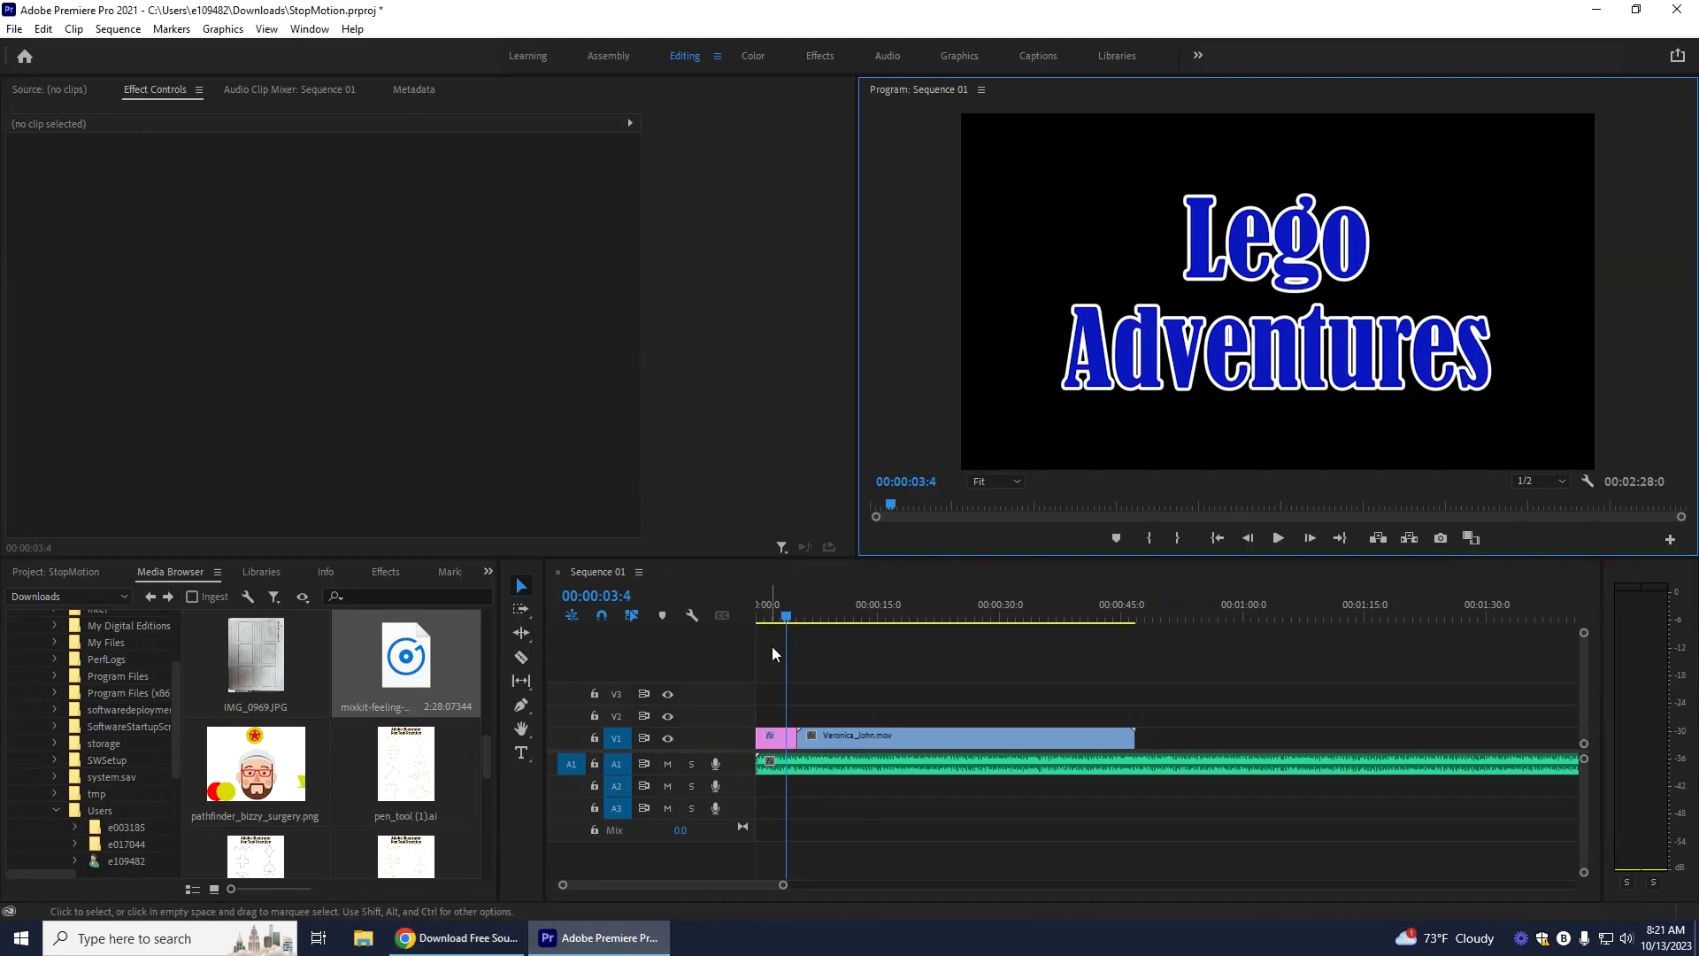
left_click_drag(789, 616, 991, 607)
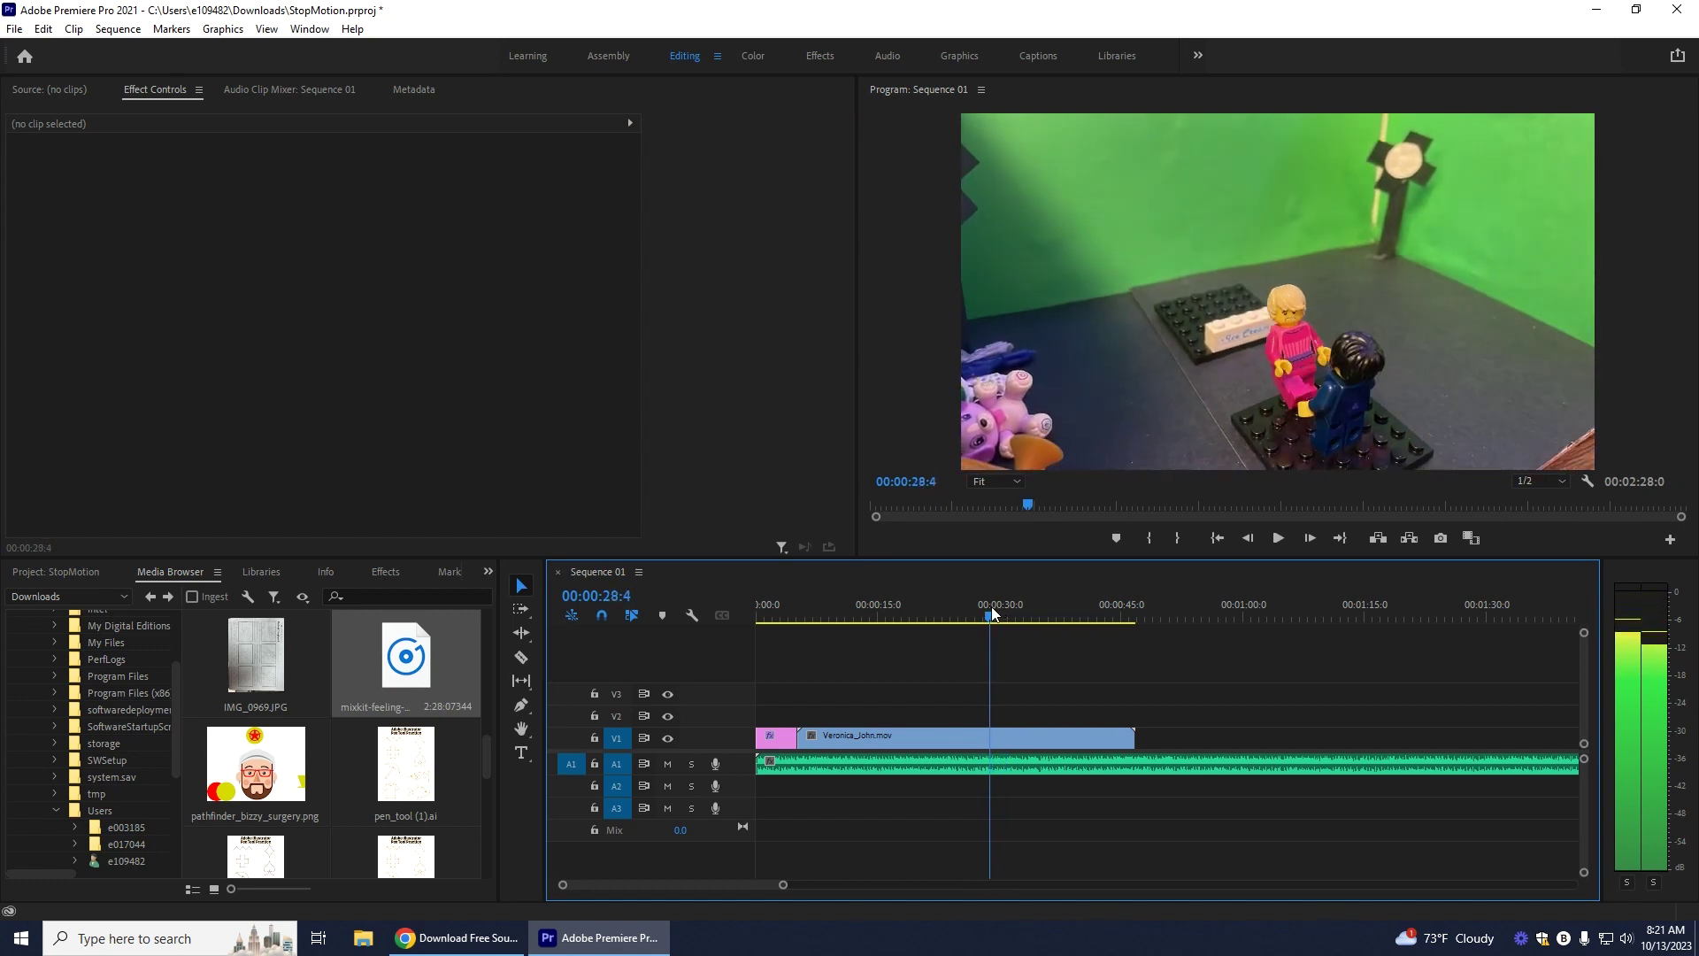
left_click(443, 947)
Step: Search Mixkit for 'scr' and download the Male falling scream sound effect
left_click(364, 134)
type("scr")
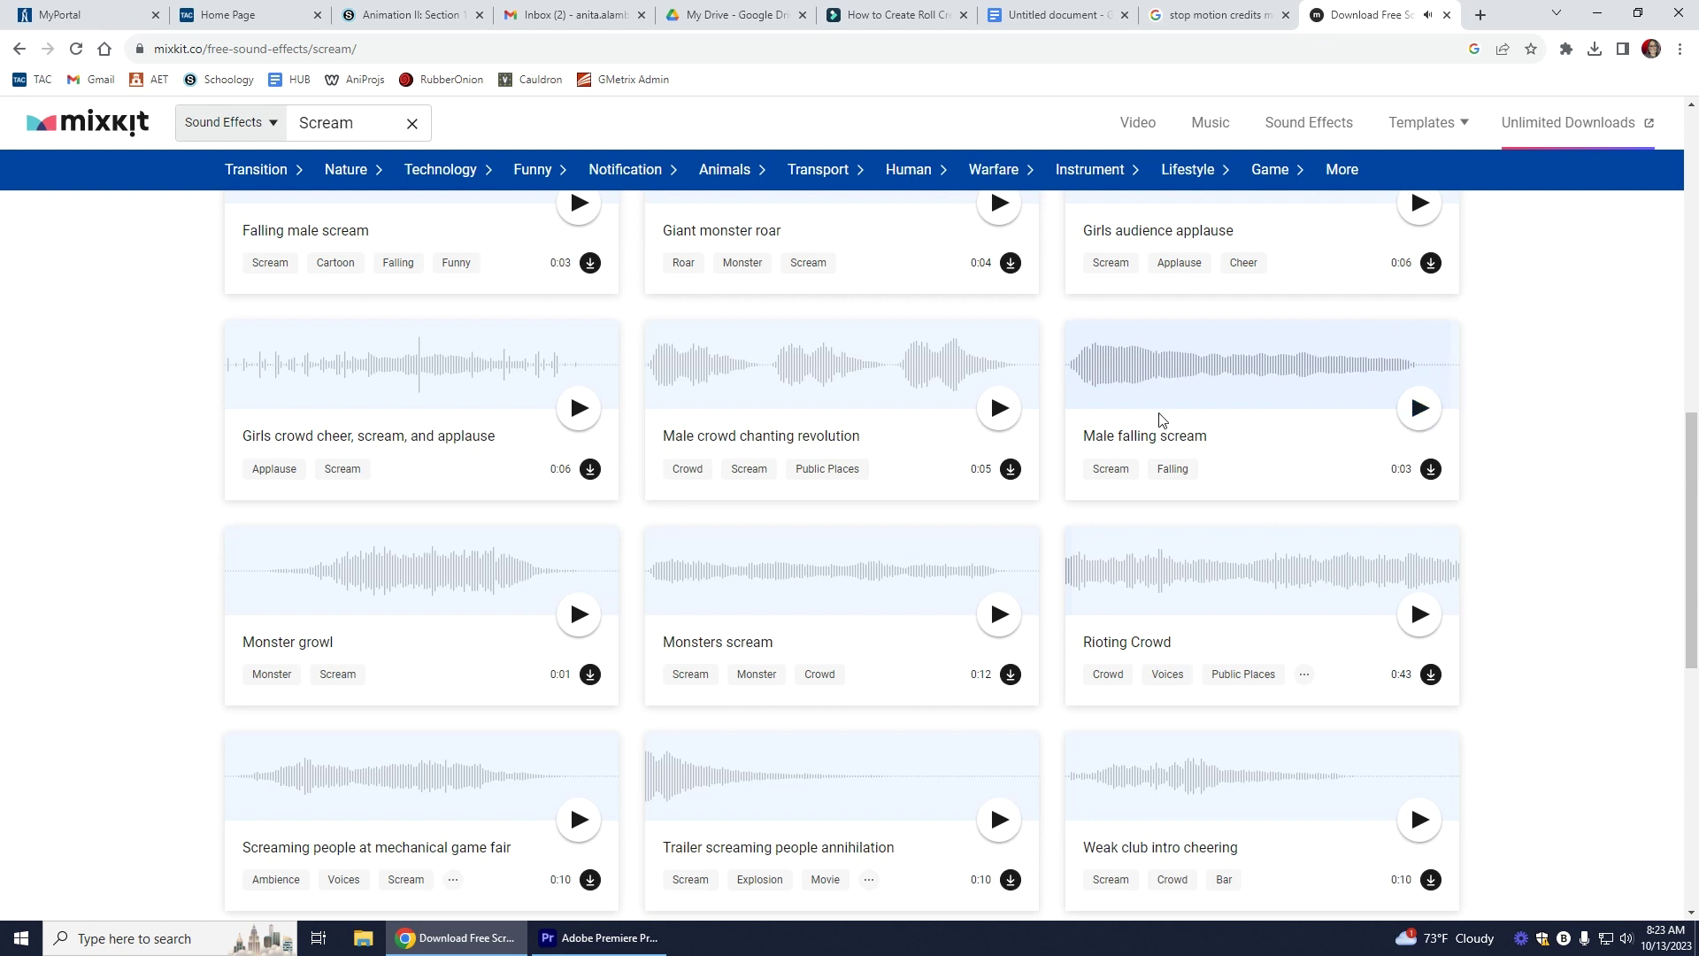
left_click(1432, 471)
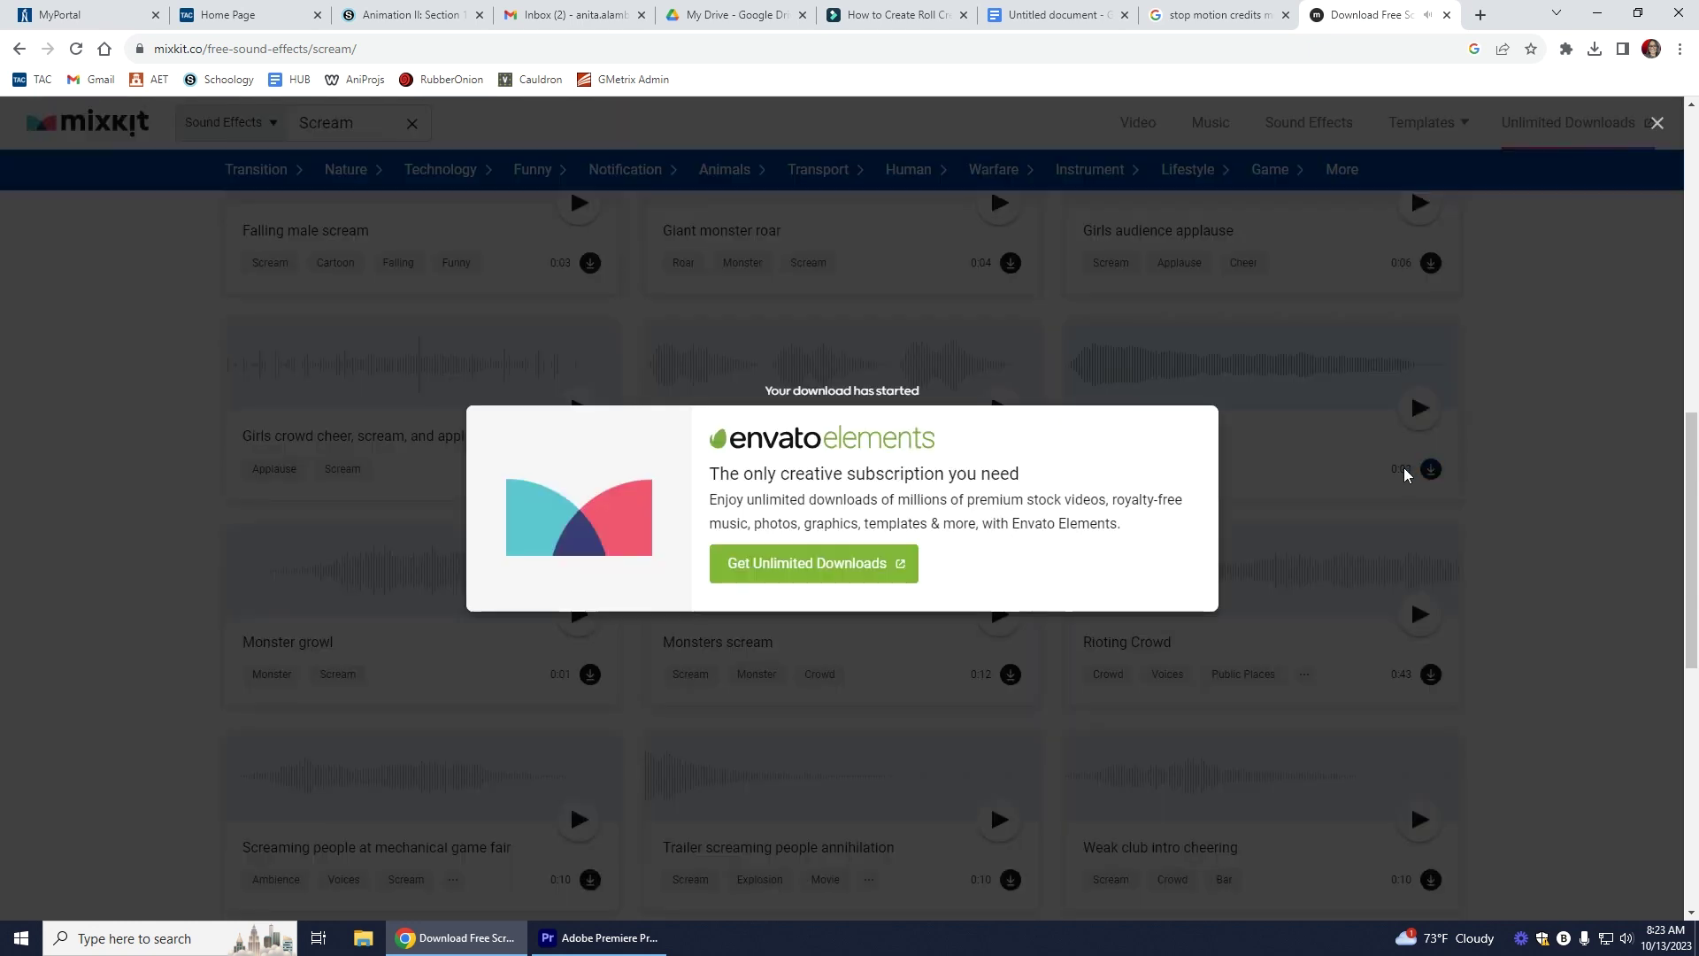
left_click(601, 938)
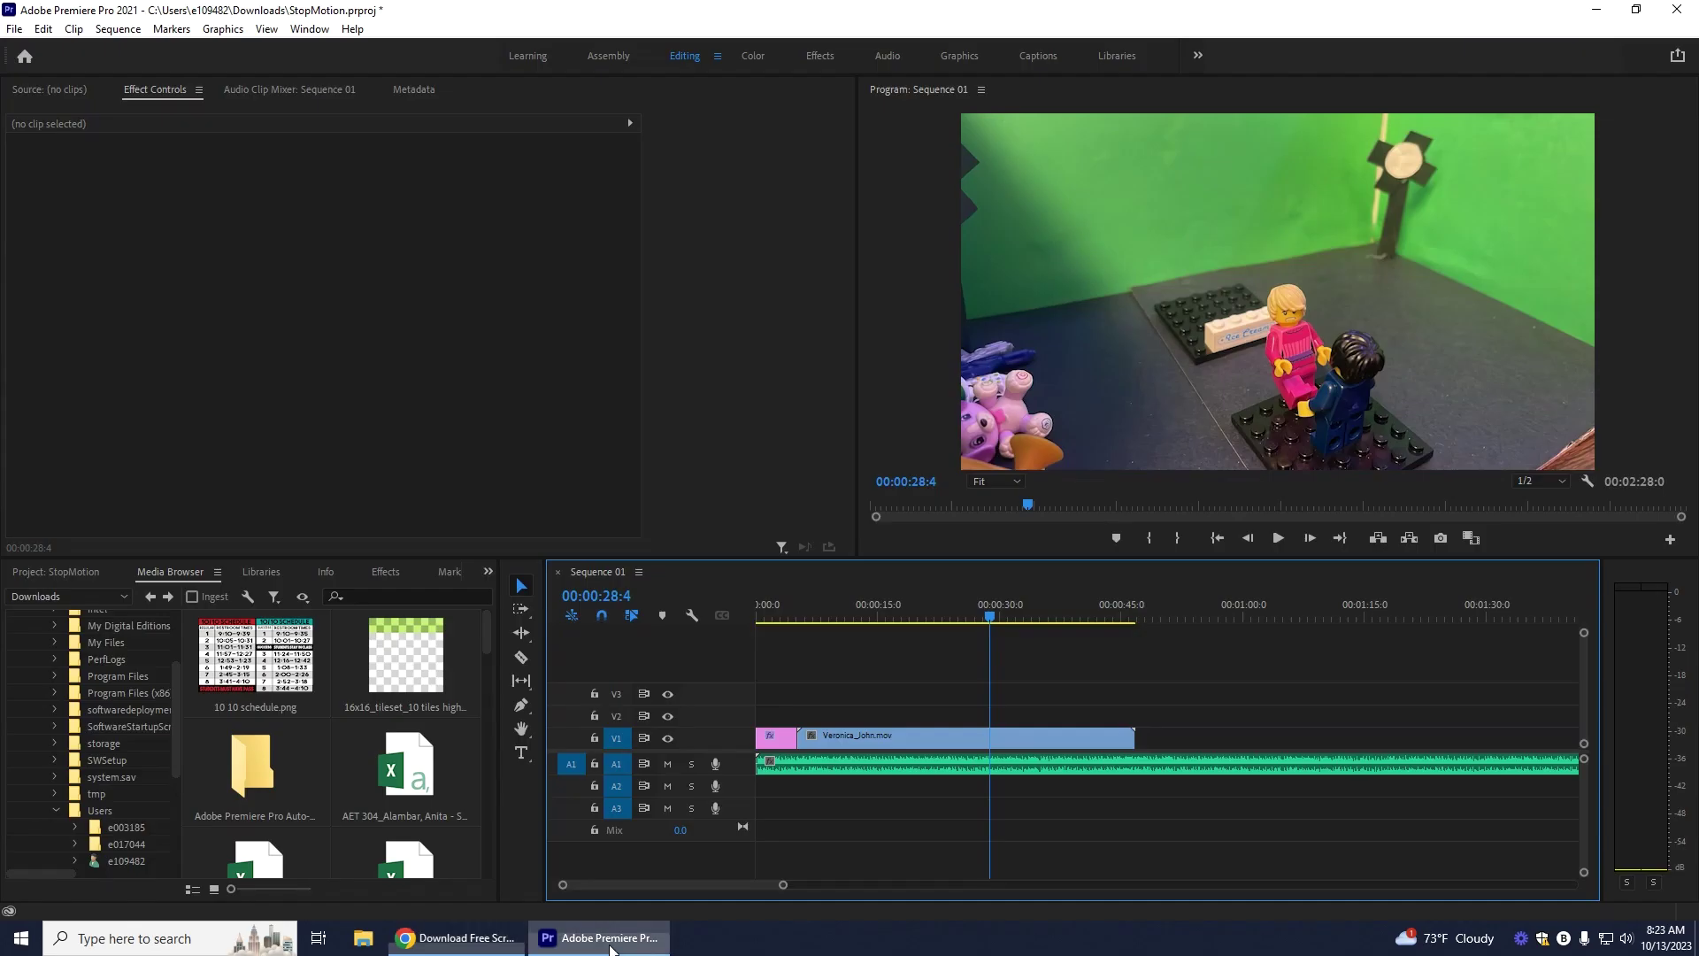
Step: Place the falling scream on track A2 near 00:00:28 and preview it
scroll(403, 763, "down", 2)
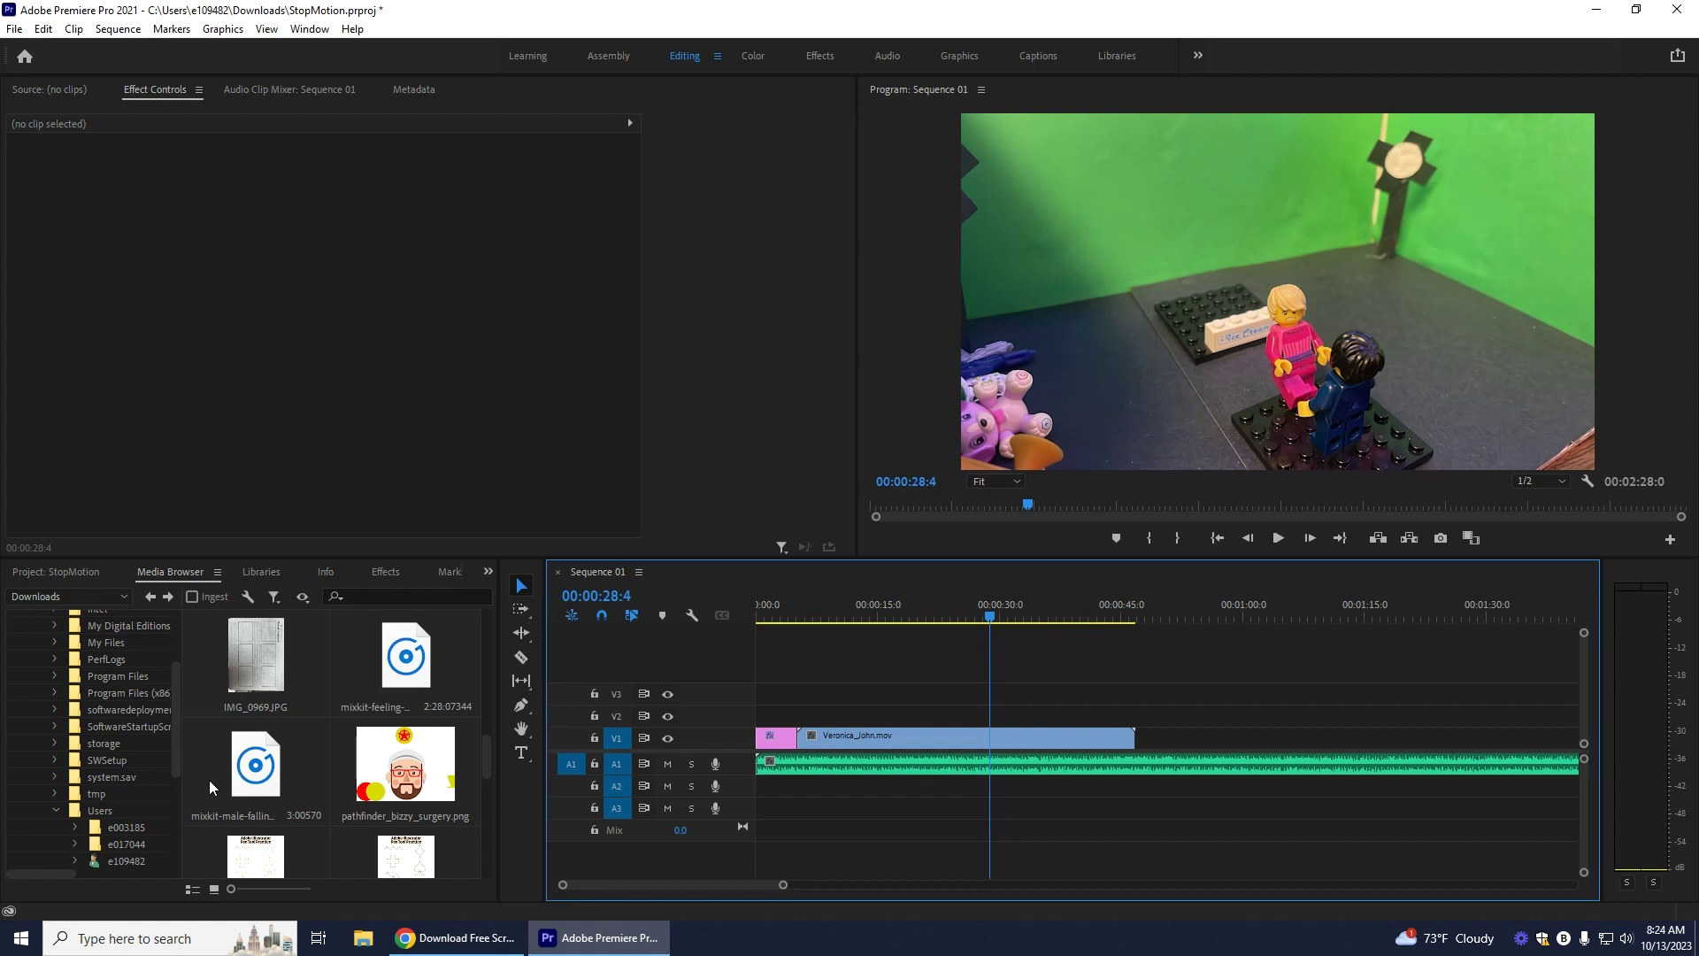
left_click_drag(254, 766, 993, 795)
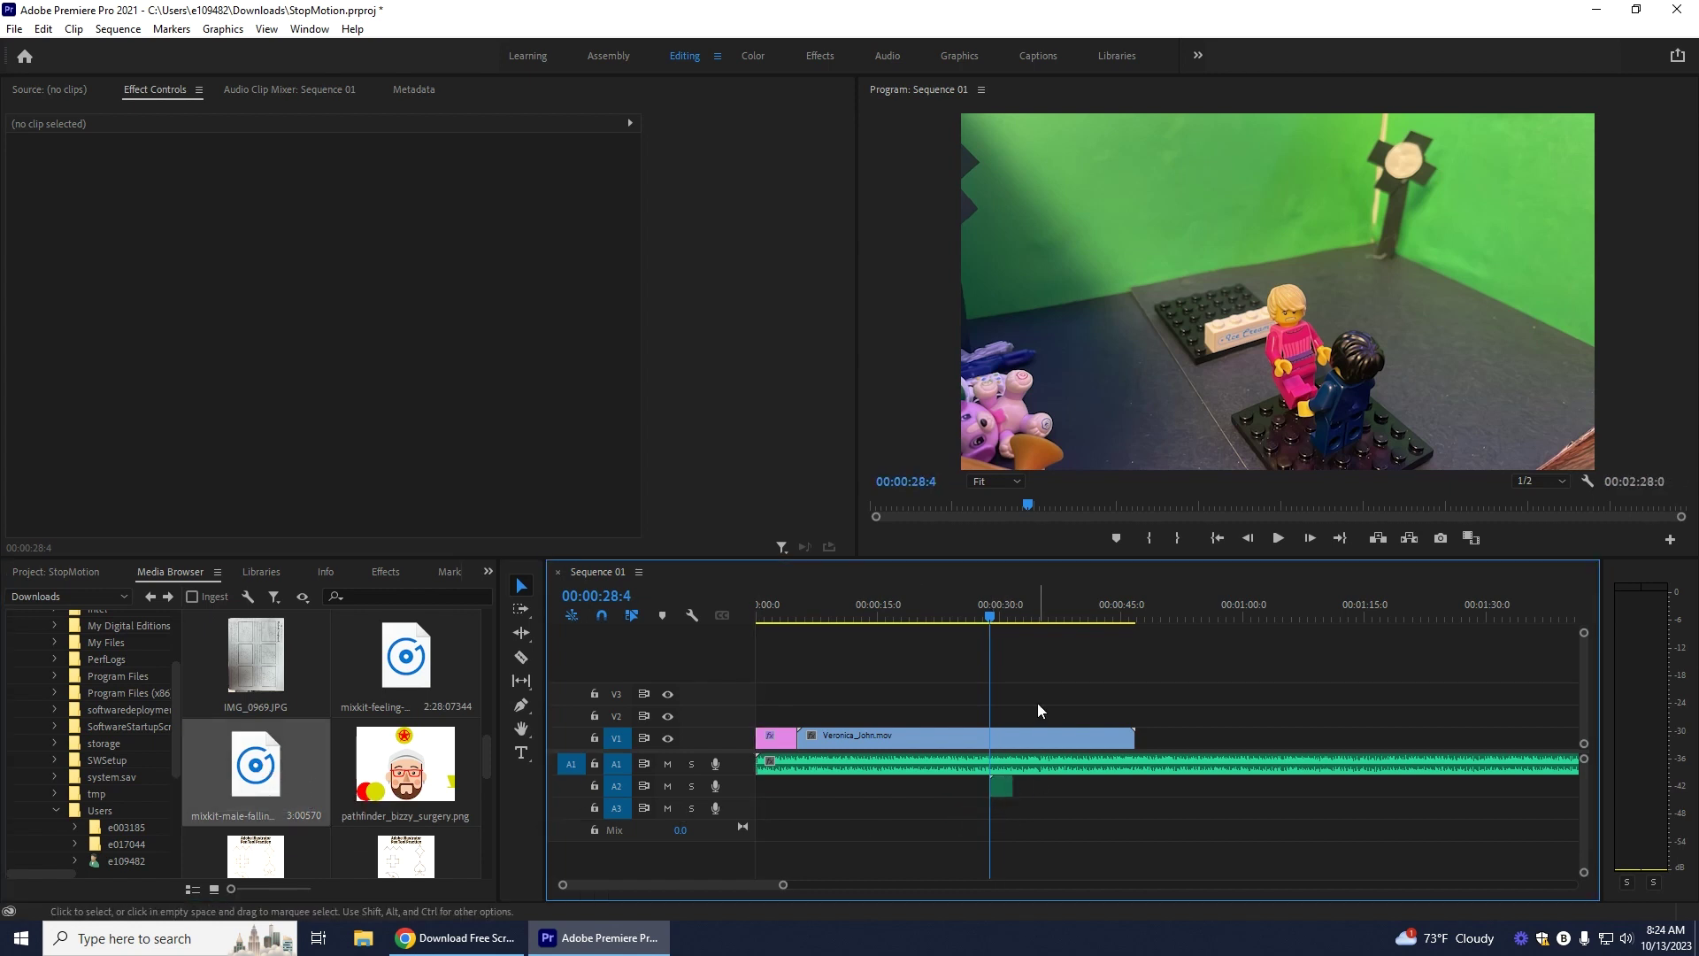
left_click(1279, 540)
left_click(1279, 538)
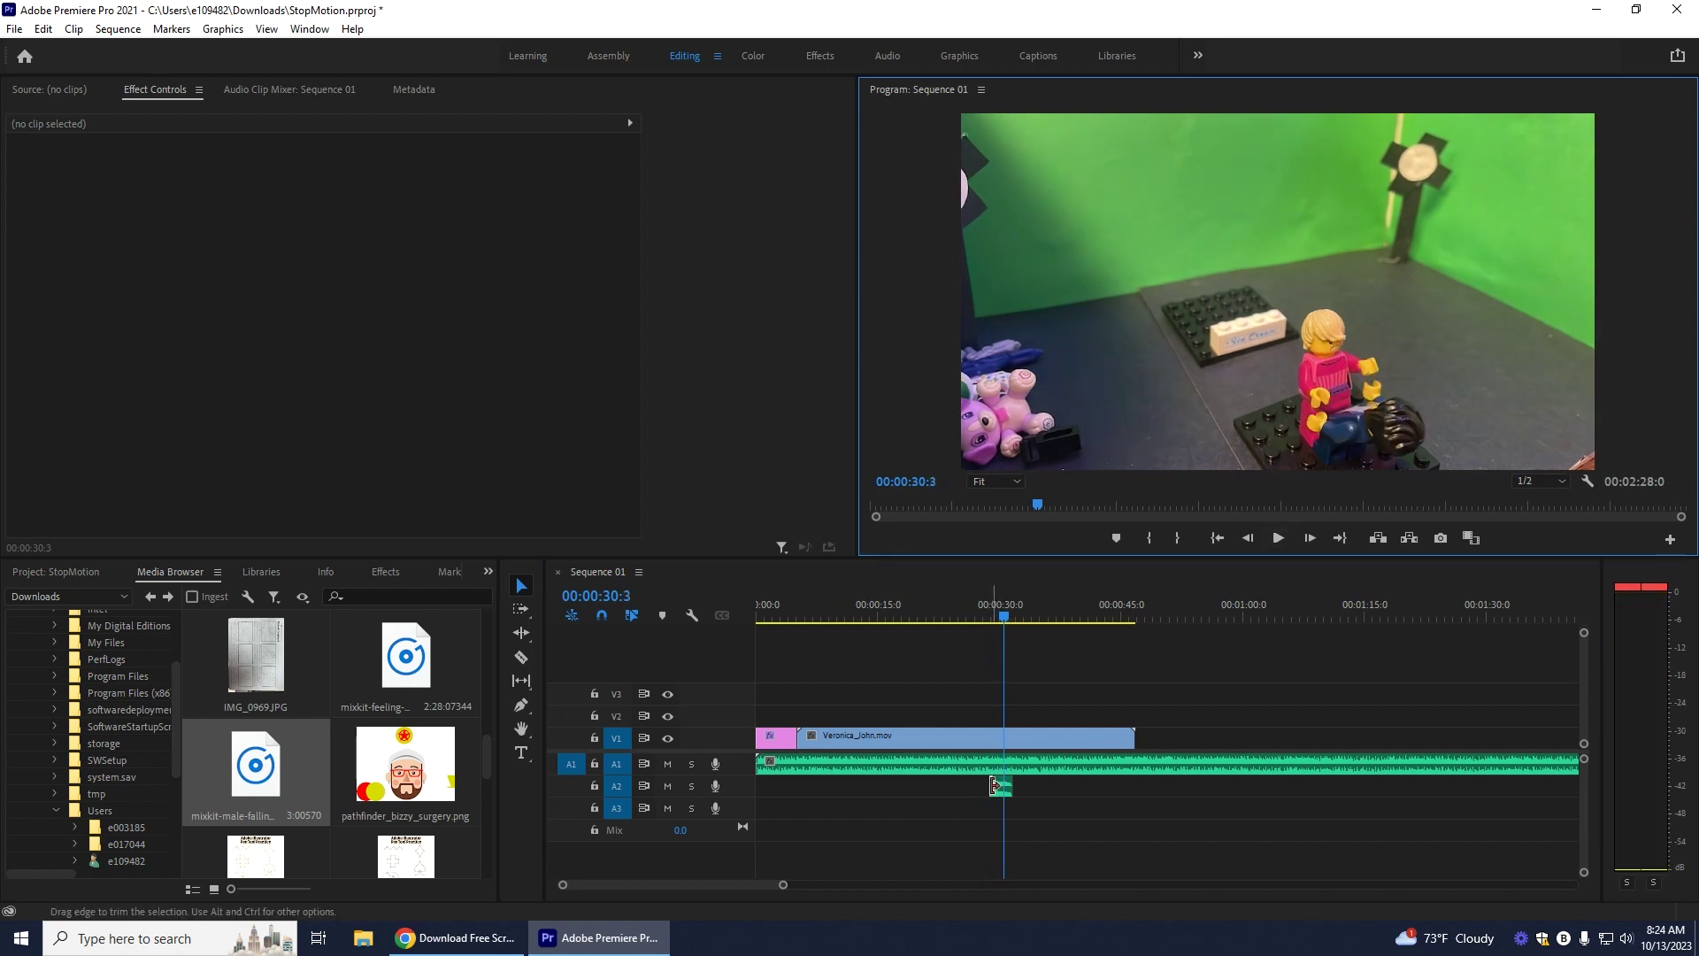
mouse_move(786, 887)
left_mouse_down()
mouse_move(804, 891)
mouse_move(740, 889)
left_mouse_up()
Step: Shift the scream about a second later and review it from around 00:00:28
left_click_drag(1143, 793, 1187, 793)
left_click(1154, 619)
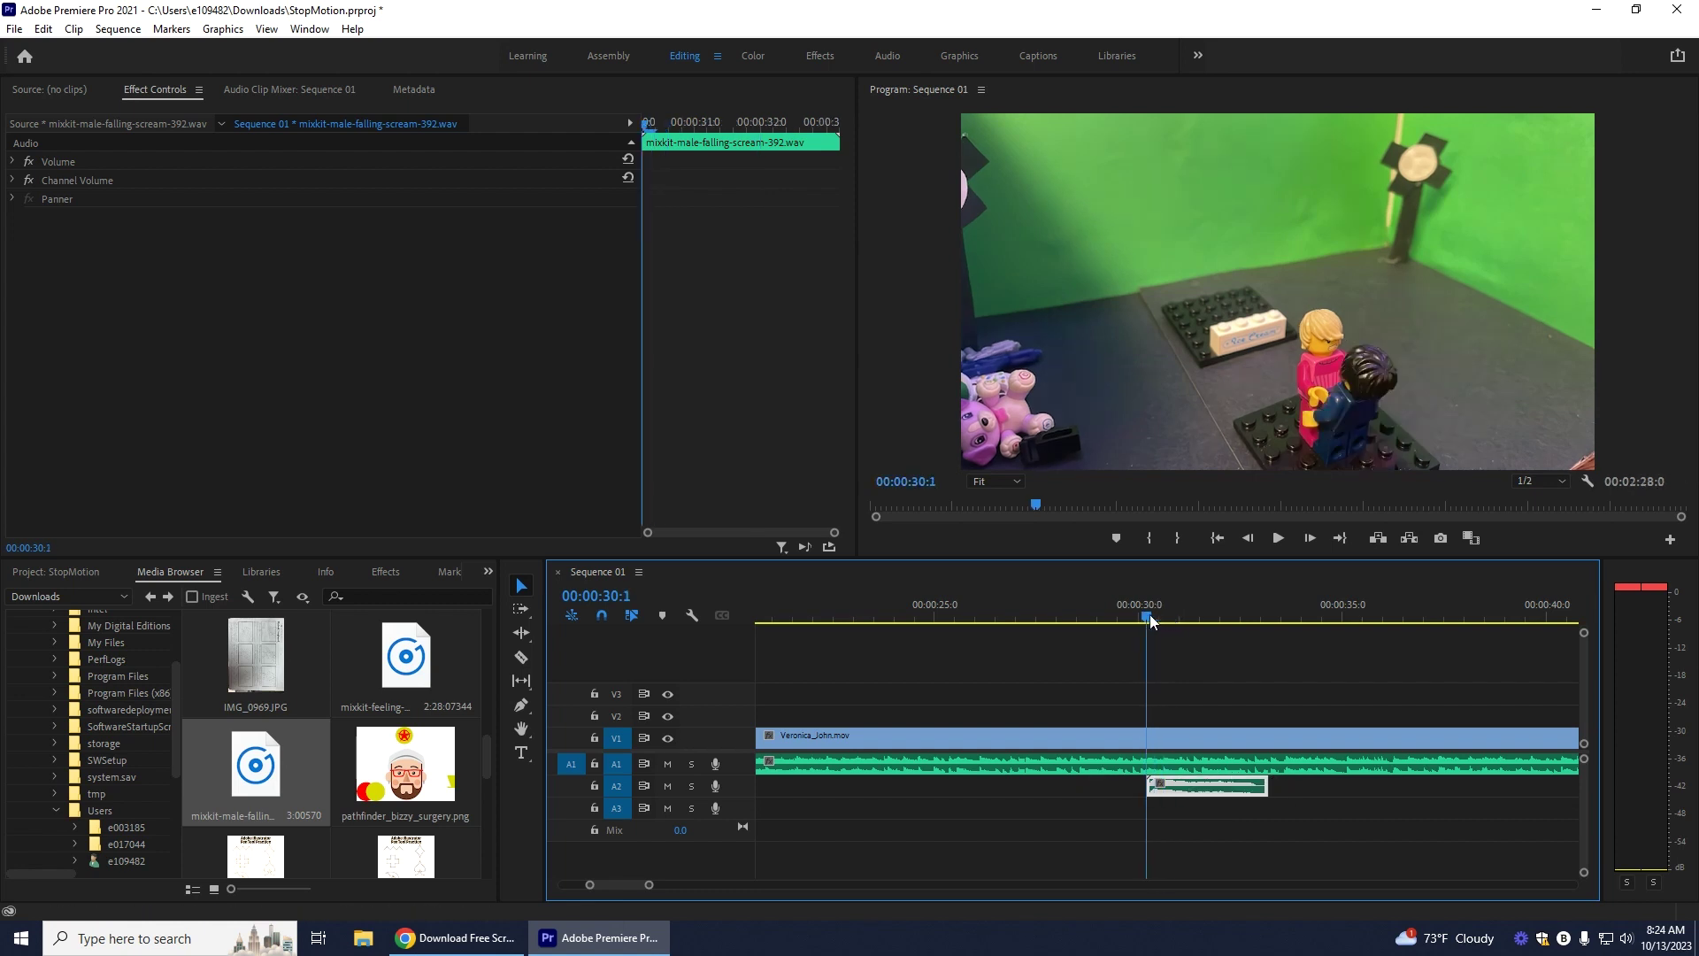
left_click(1278, 538)
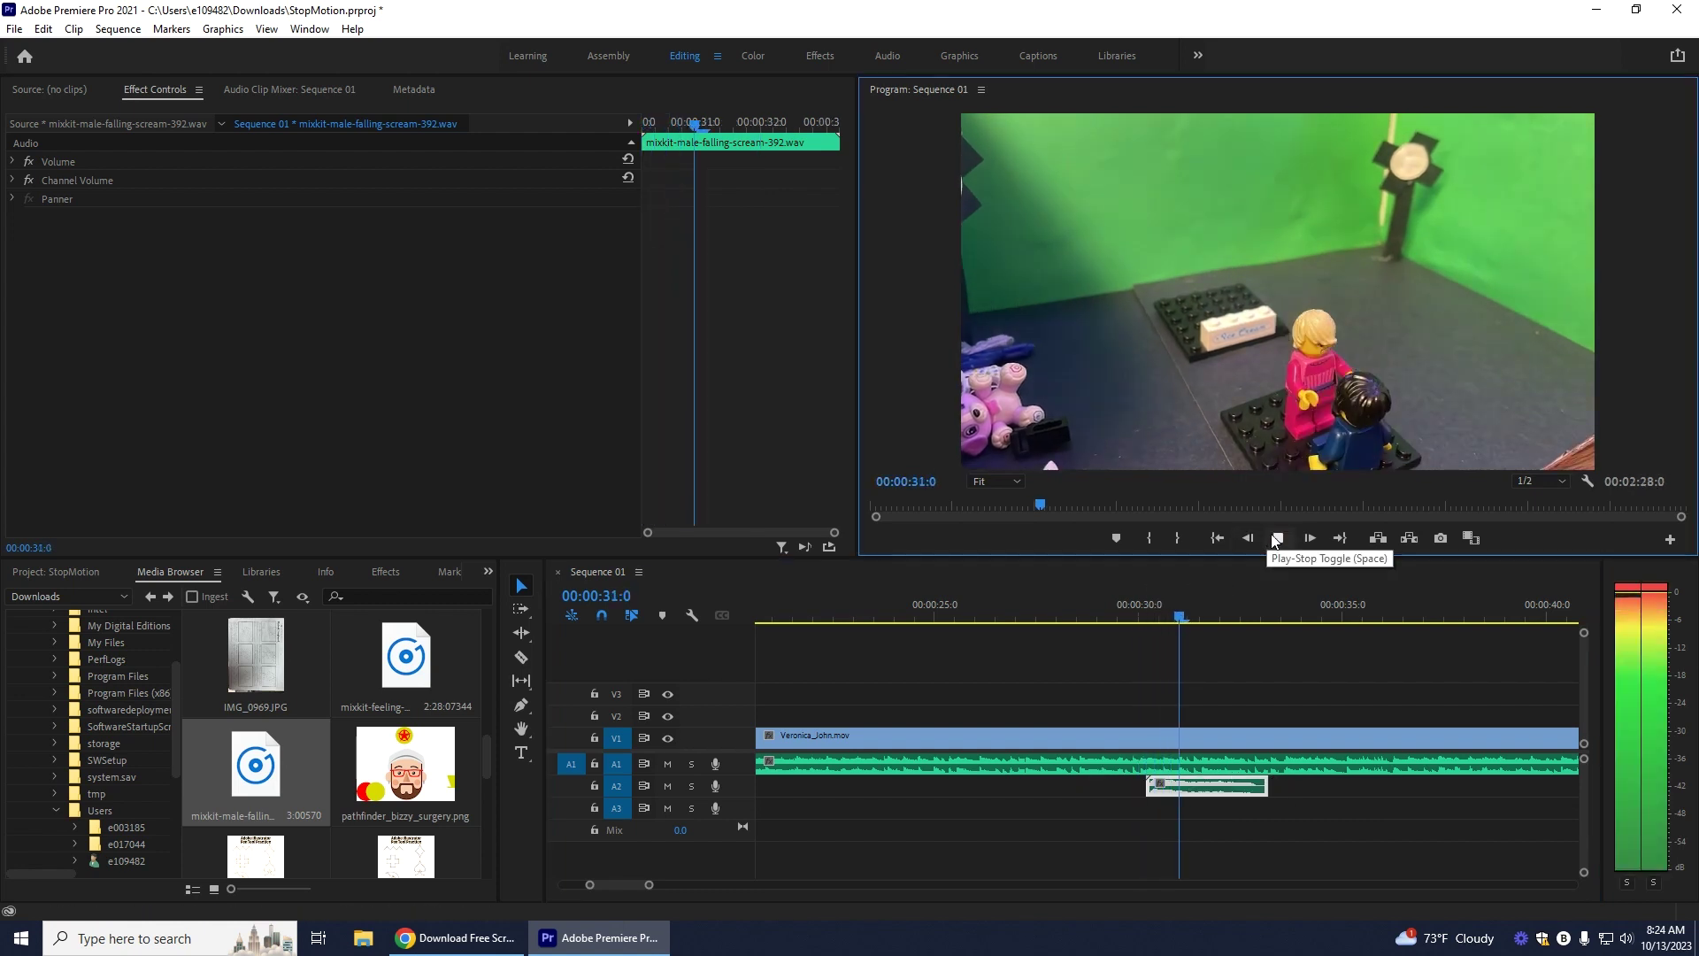
left_click(1277, 538)
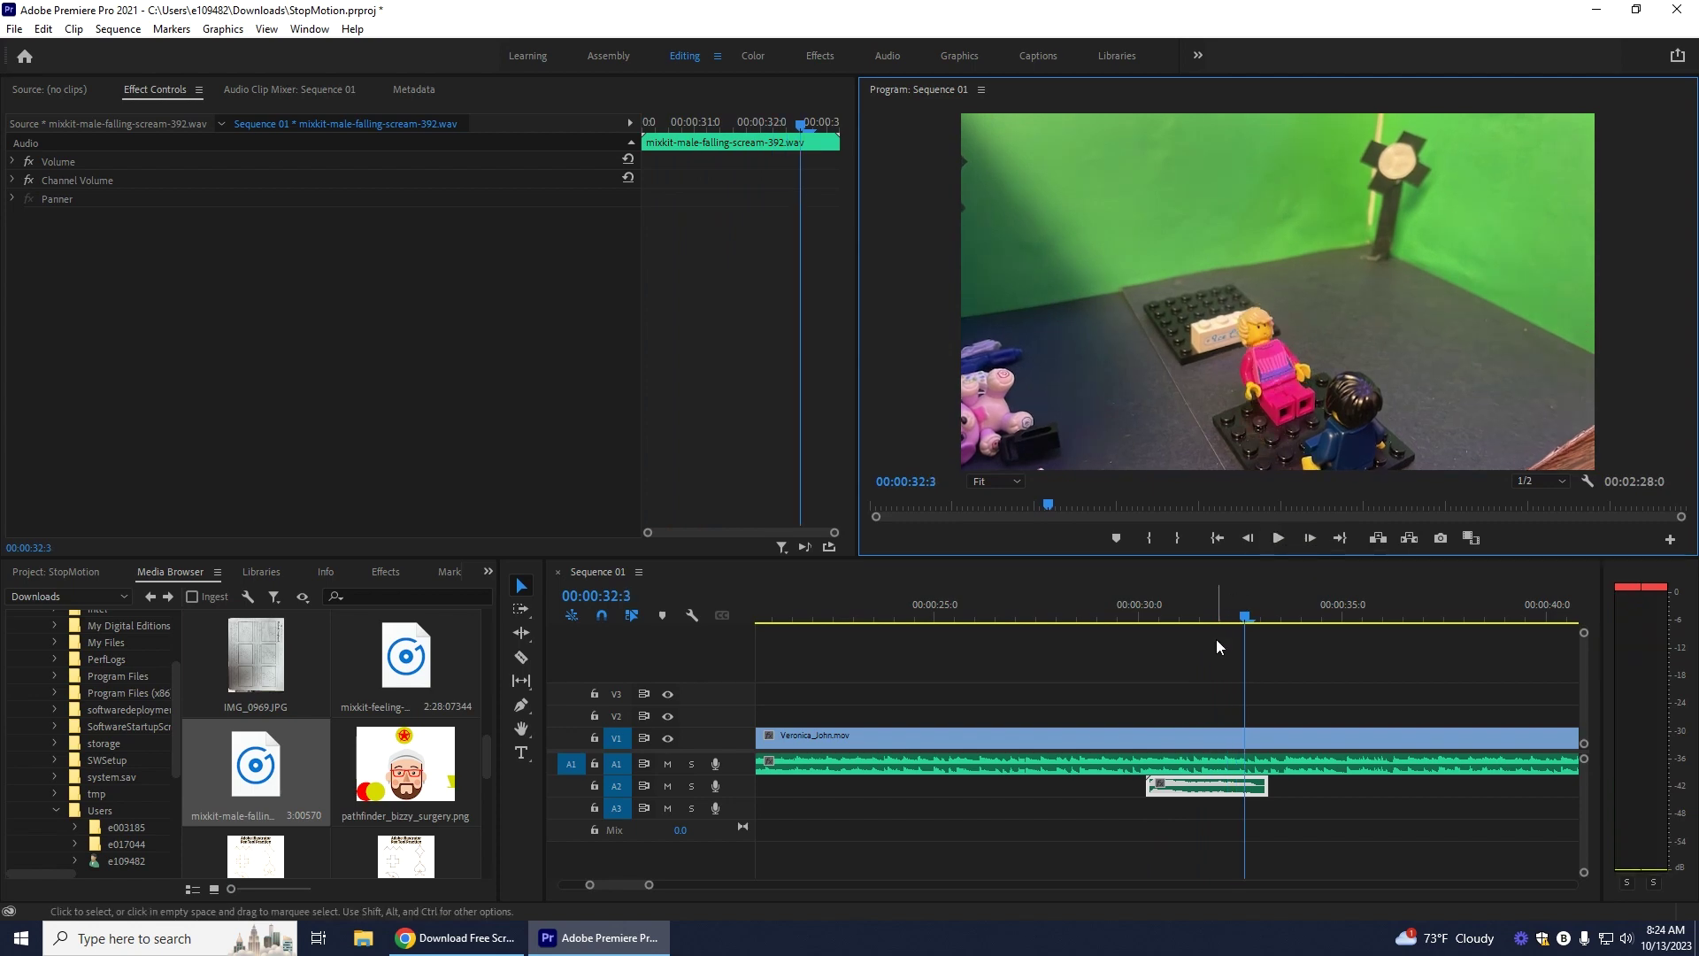
left_click_drag(1244, 619, 1086, 651)
left_click(1279, 538)
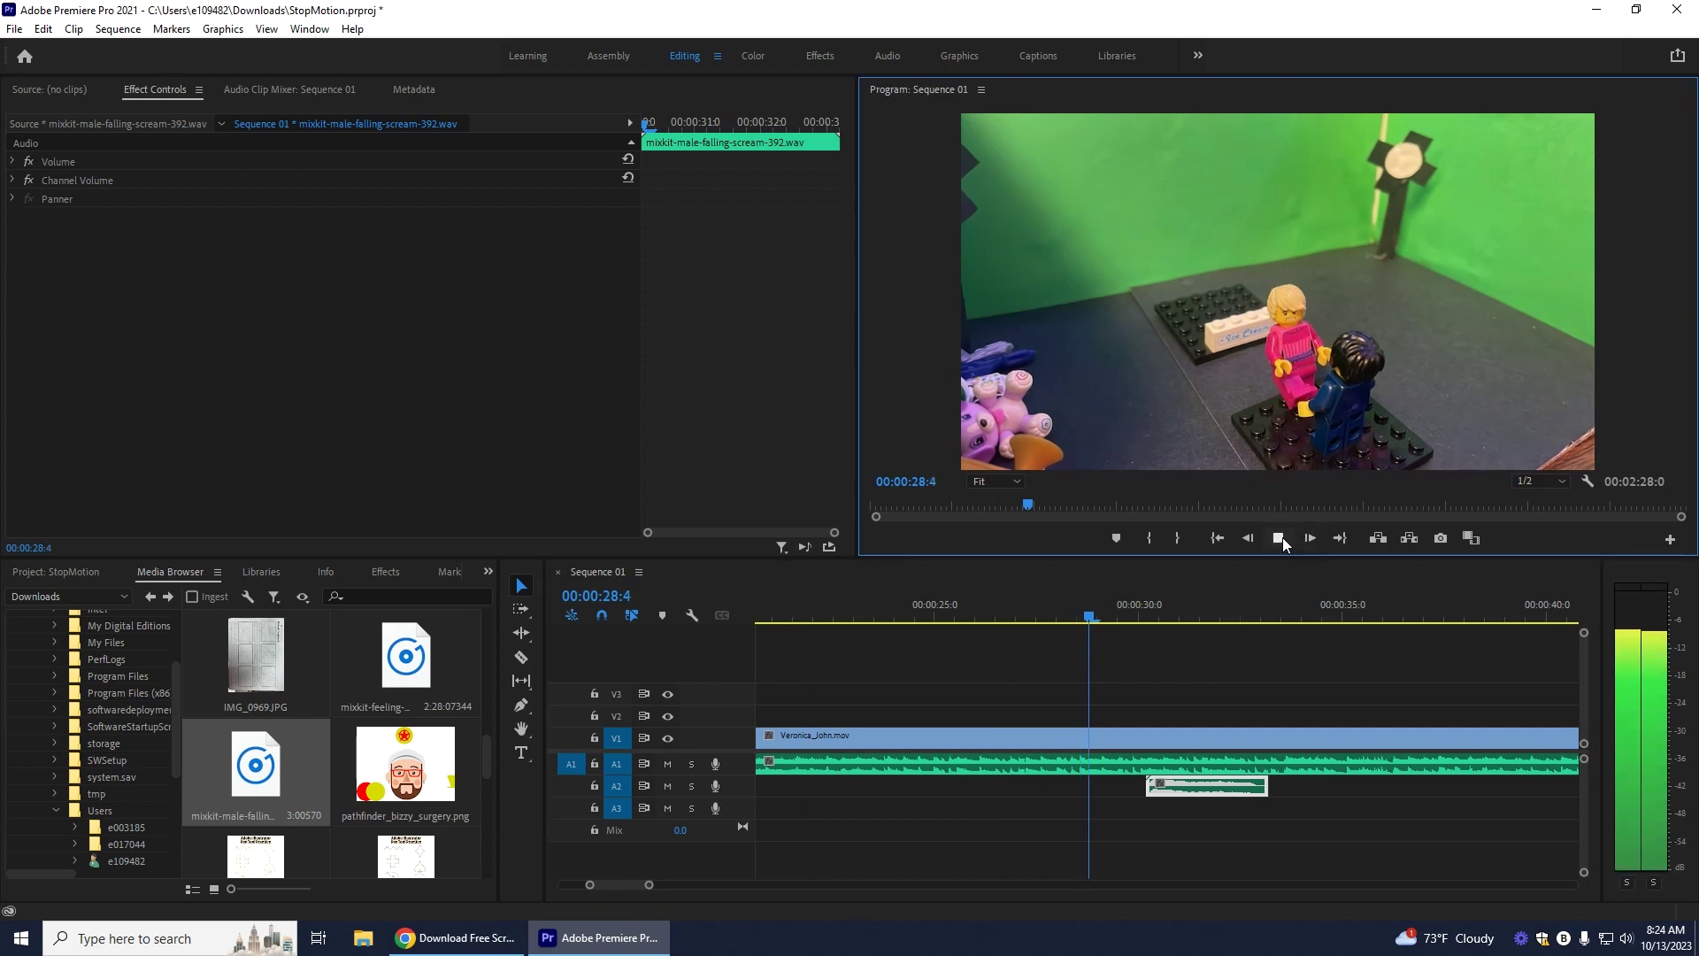
left_click(1282, 534)
Step: Nudge the scream slightly earlier and trim it to roughly one second
left_click_drag(1181, 783, 1173, 783)
left_click(1279, 538)
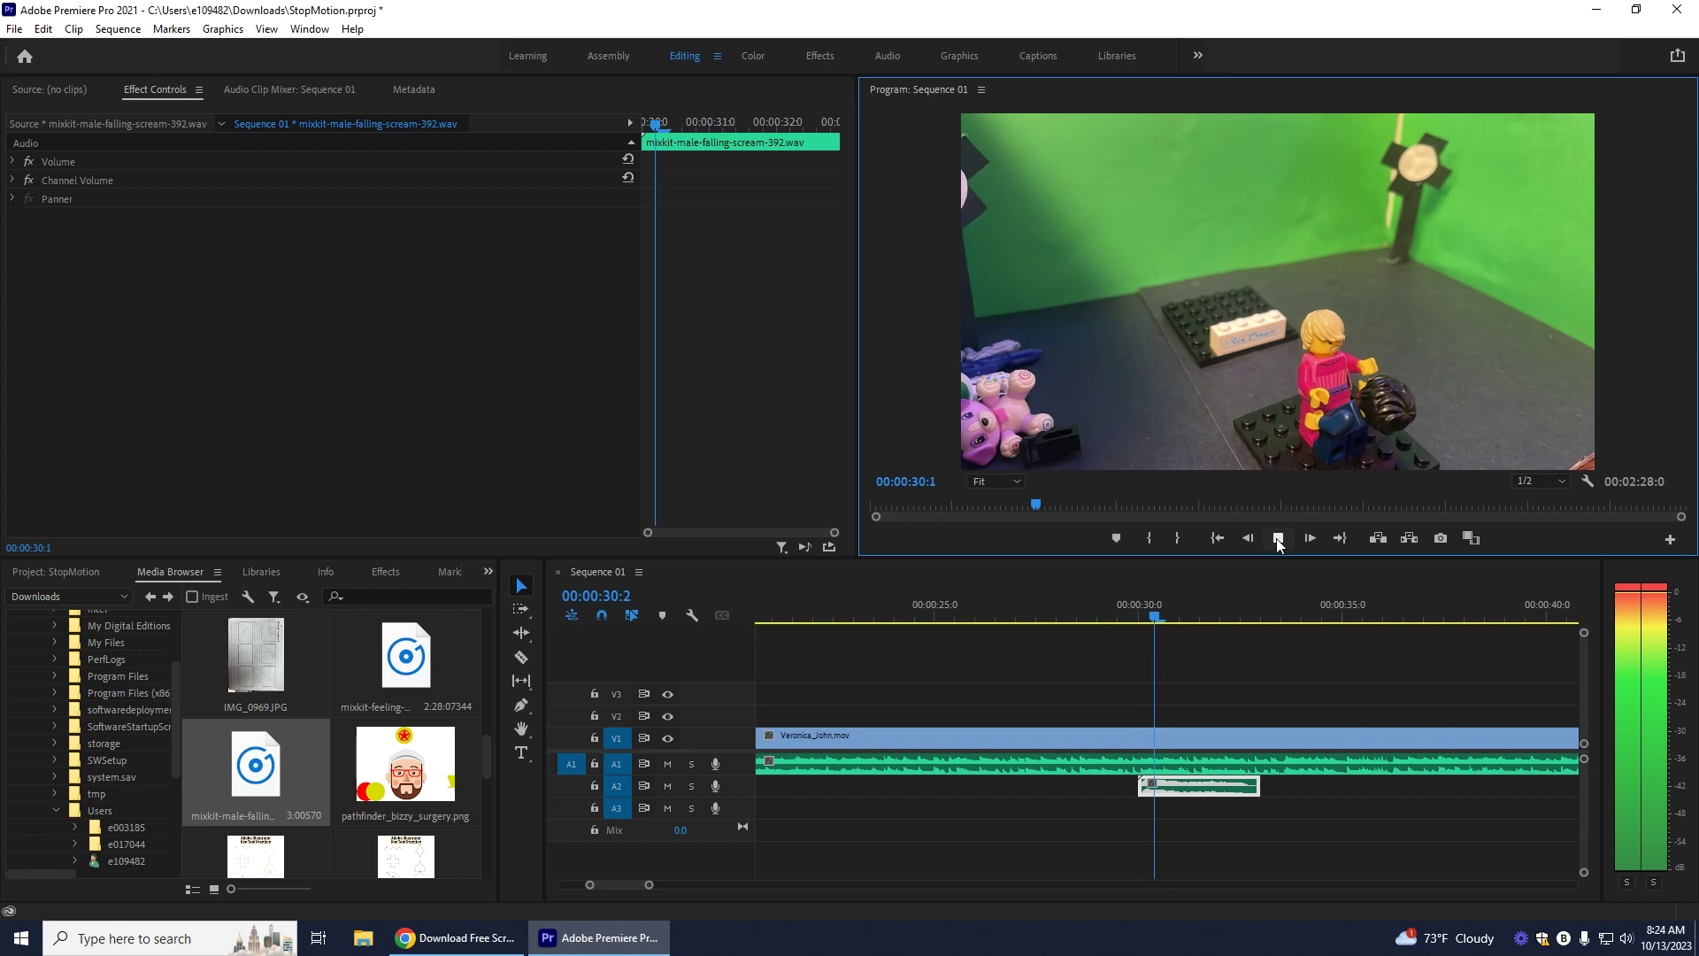
left_click(1277, 538)
left_click(1248, 785)
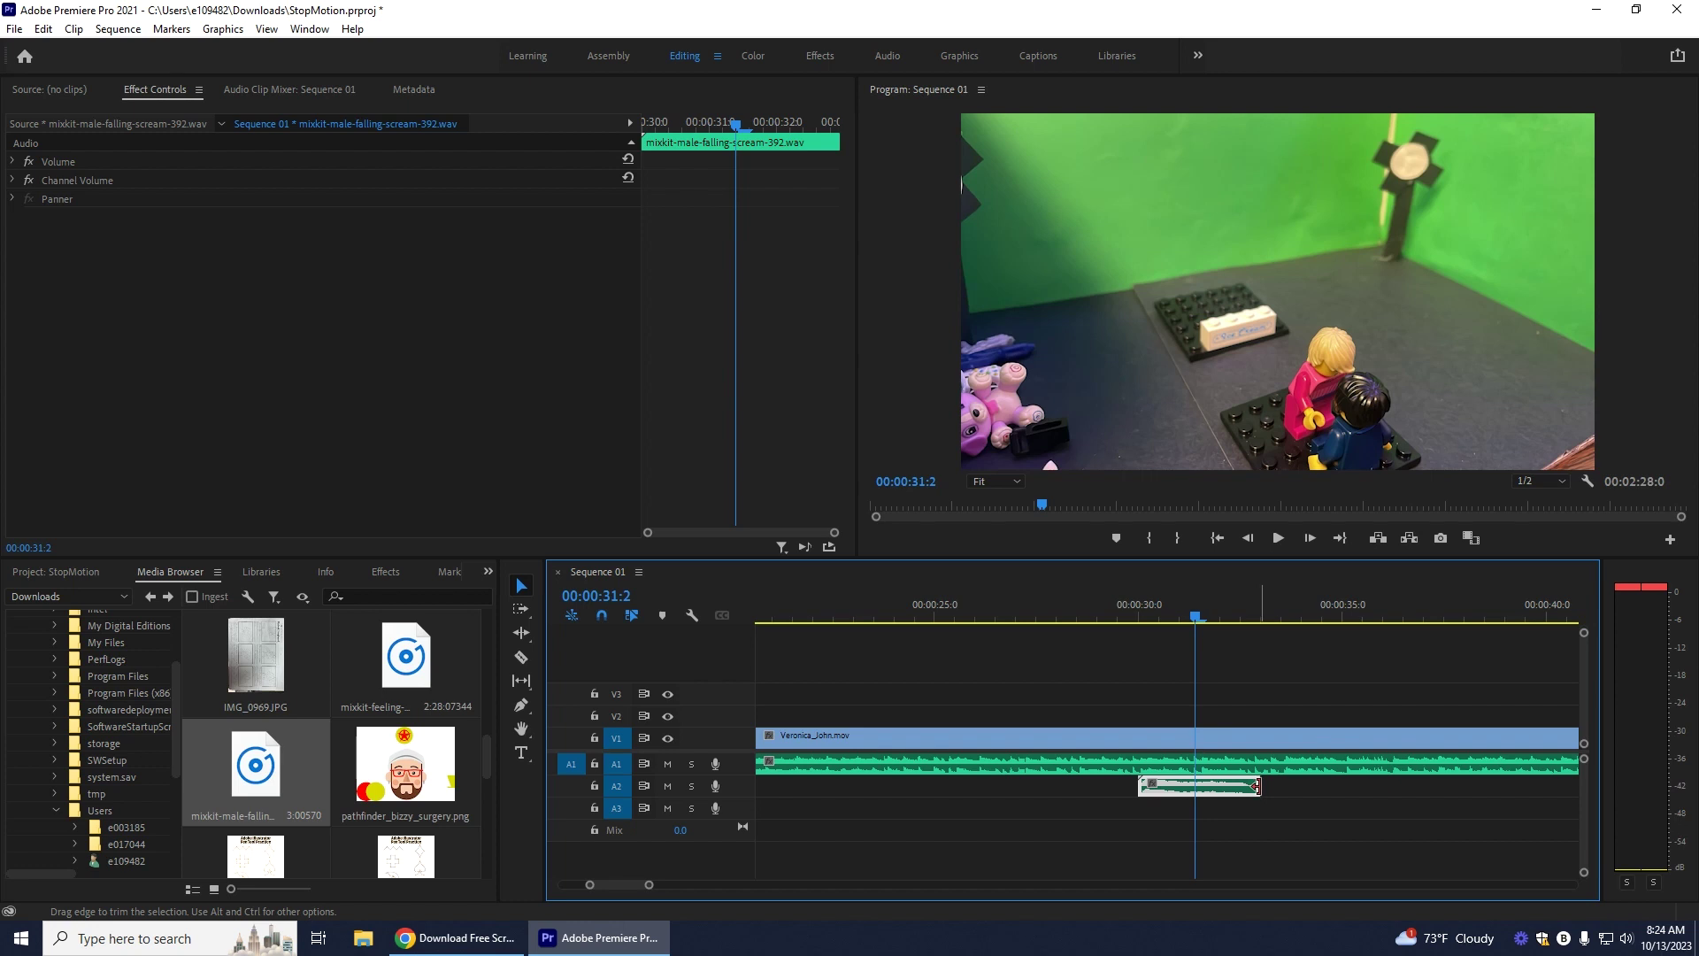
left_click_drag(1252, 785, 1194, 785)
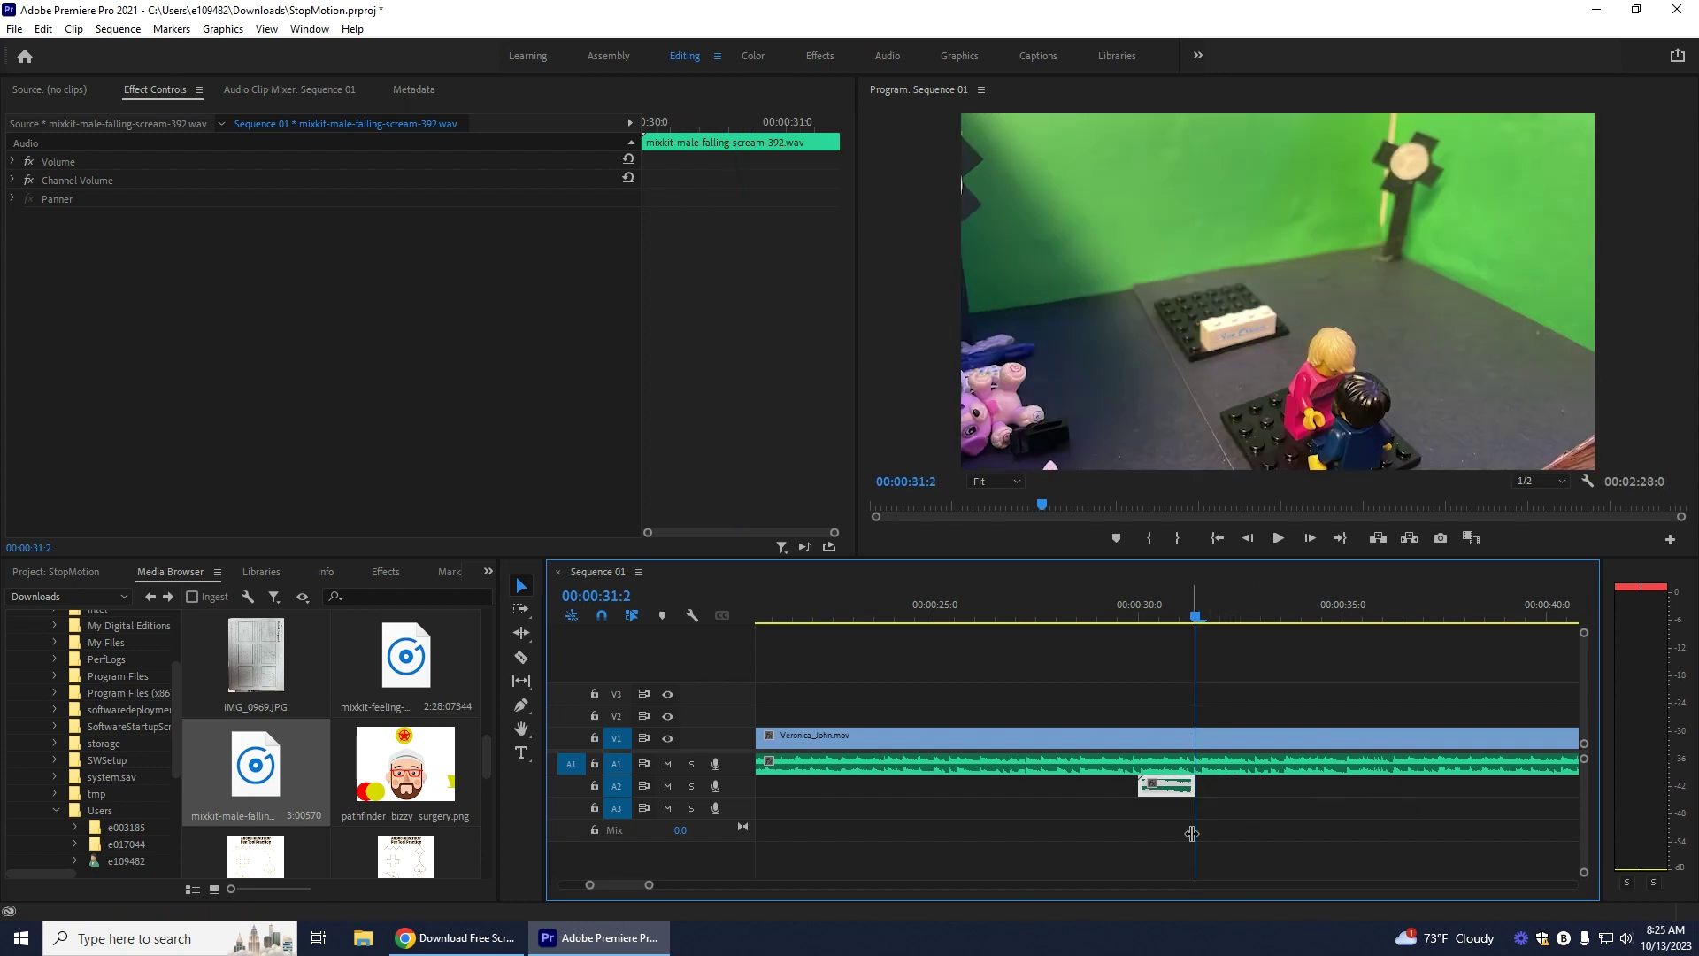
left_click(1278, 538)
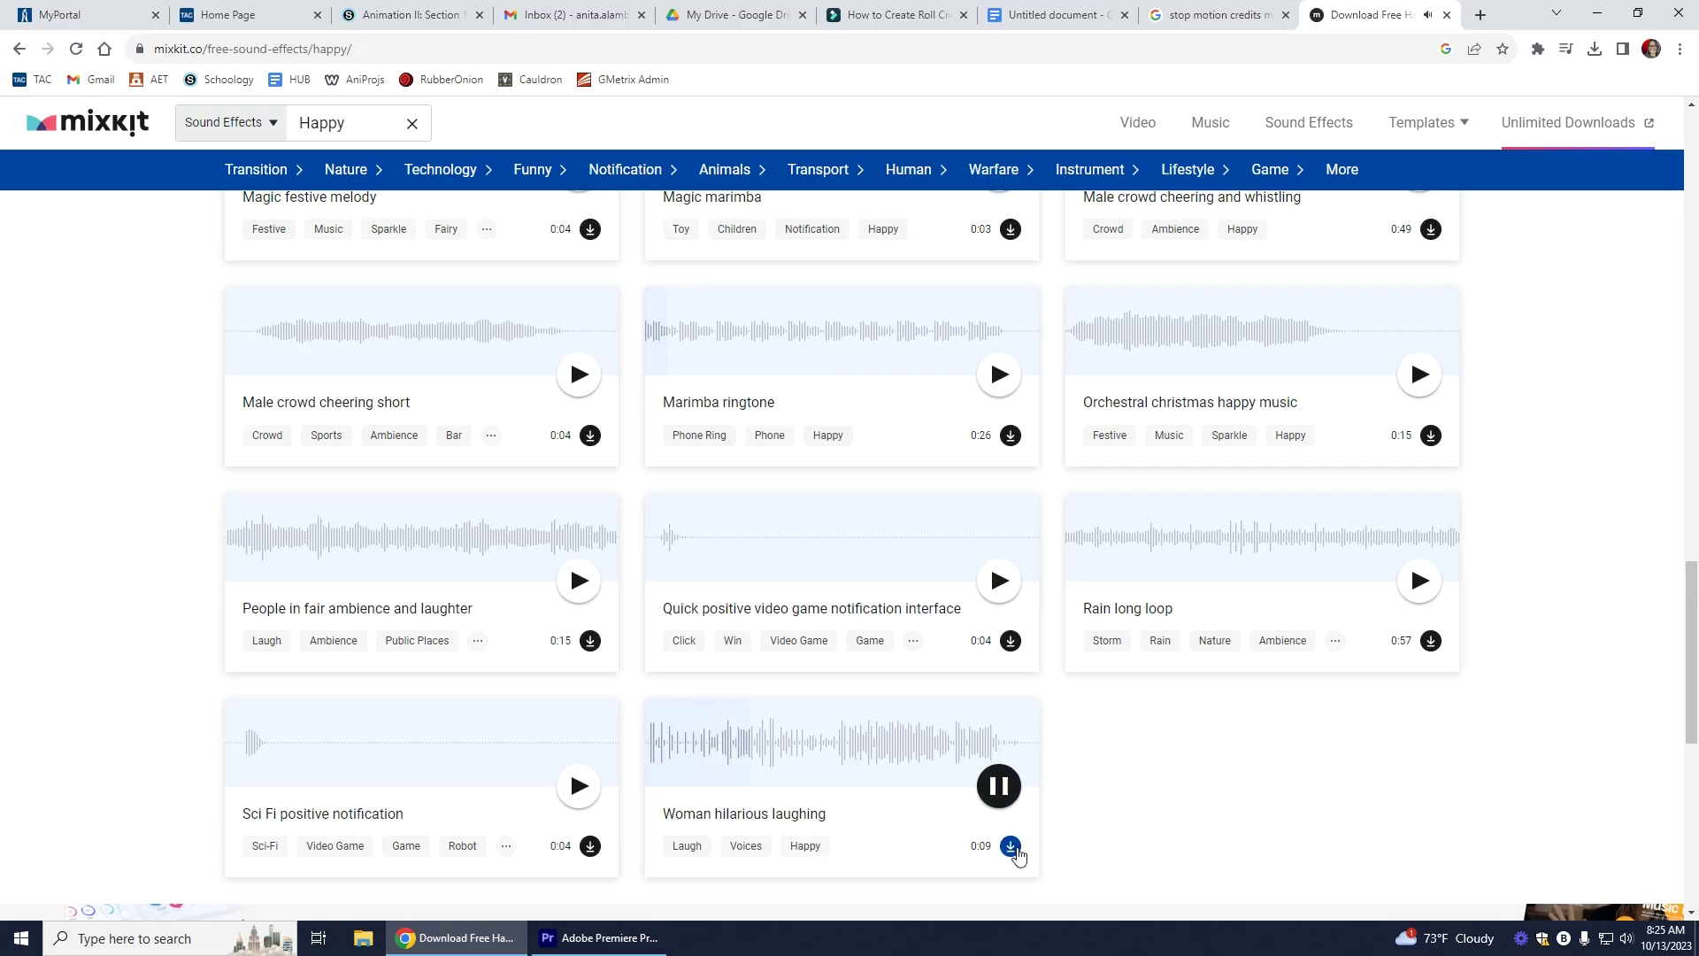
Step: Download the Woman hilarious laughing effect from Mixkit and return to Premiere Pro
left_click(1010, 847)
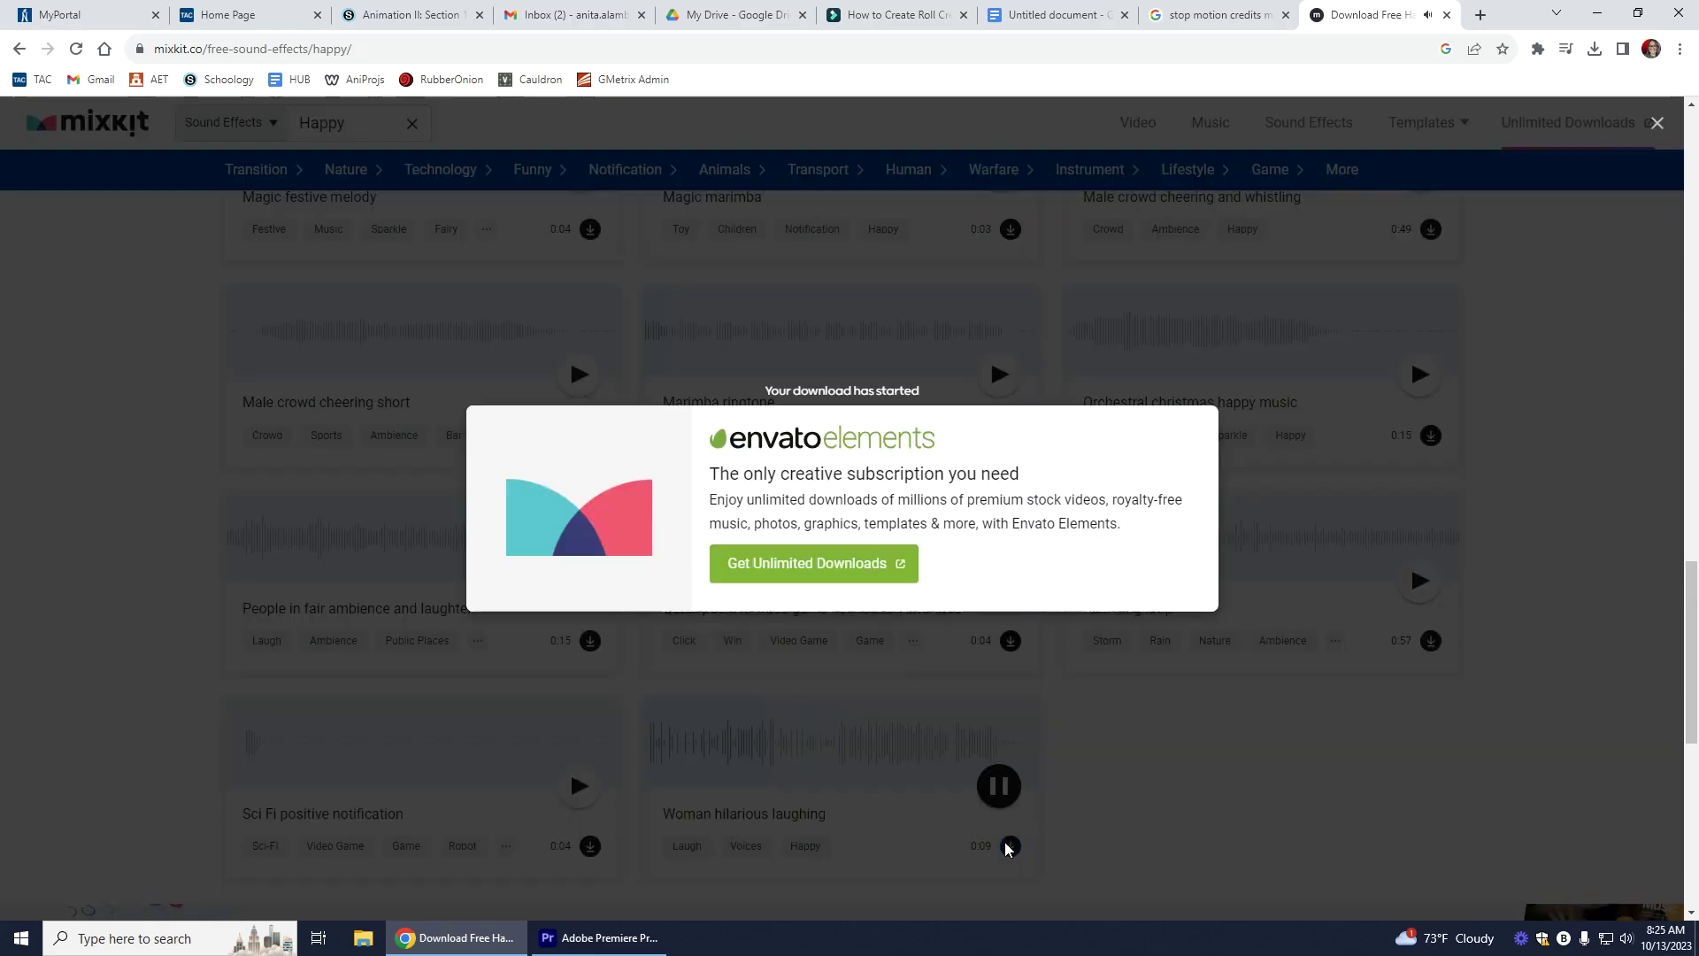
left_click(1660, 131)
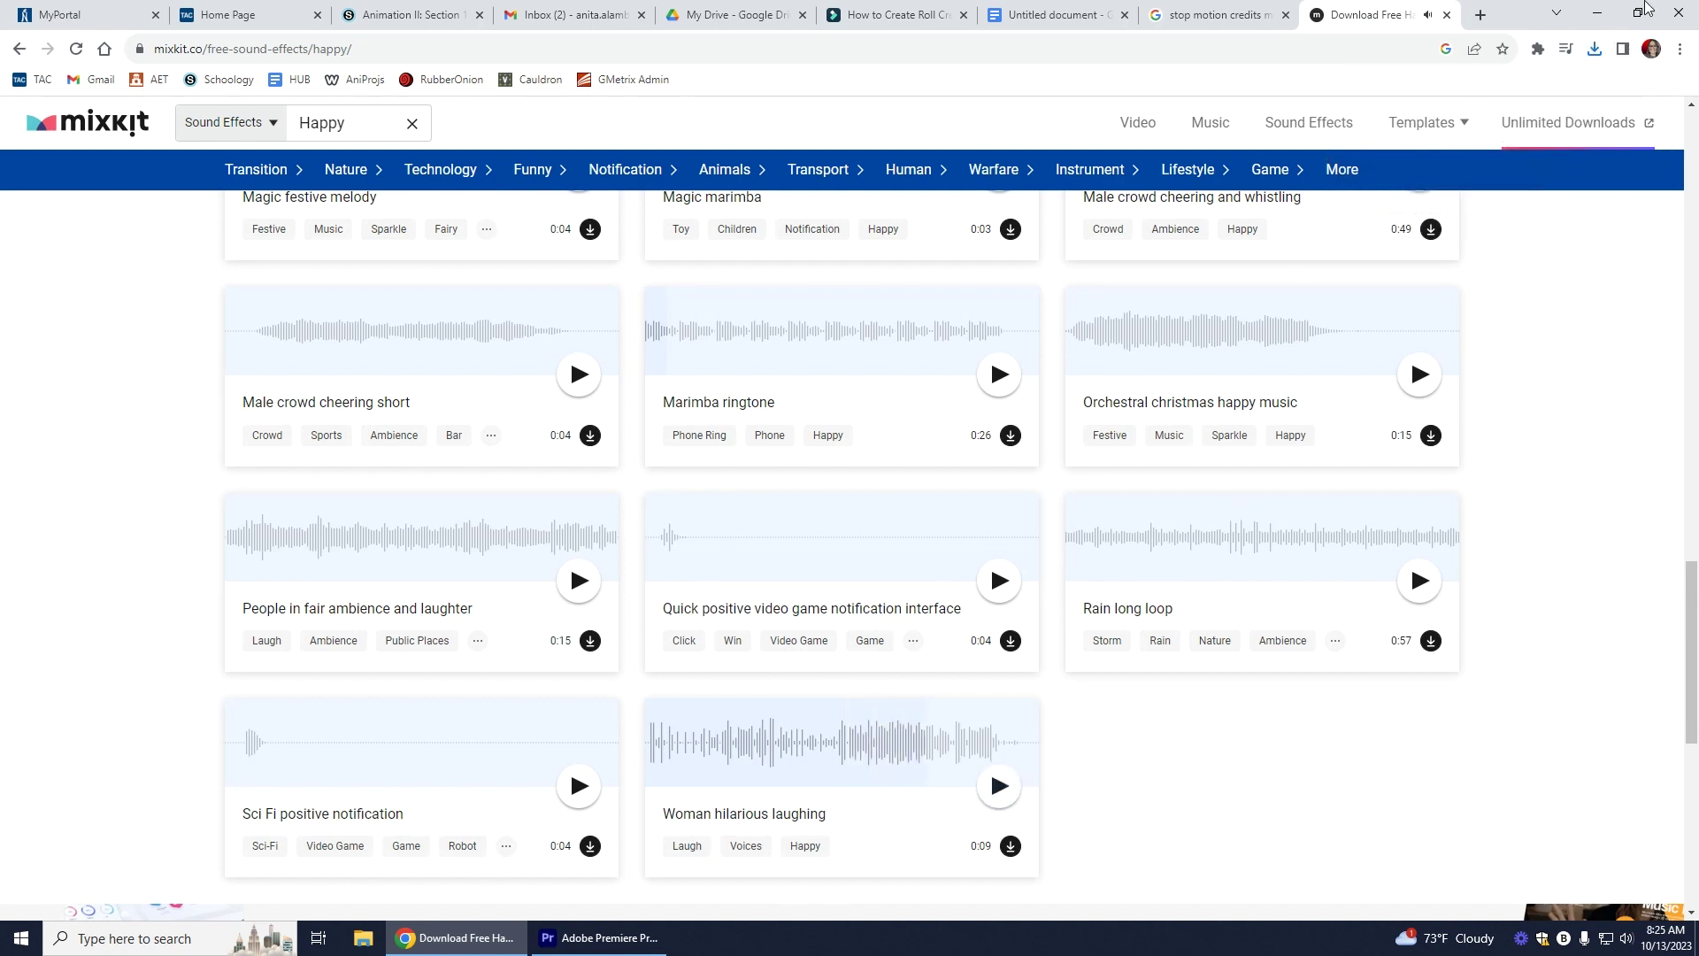
left_click(1598, 12)
left_click(581, 949)
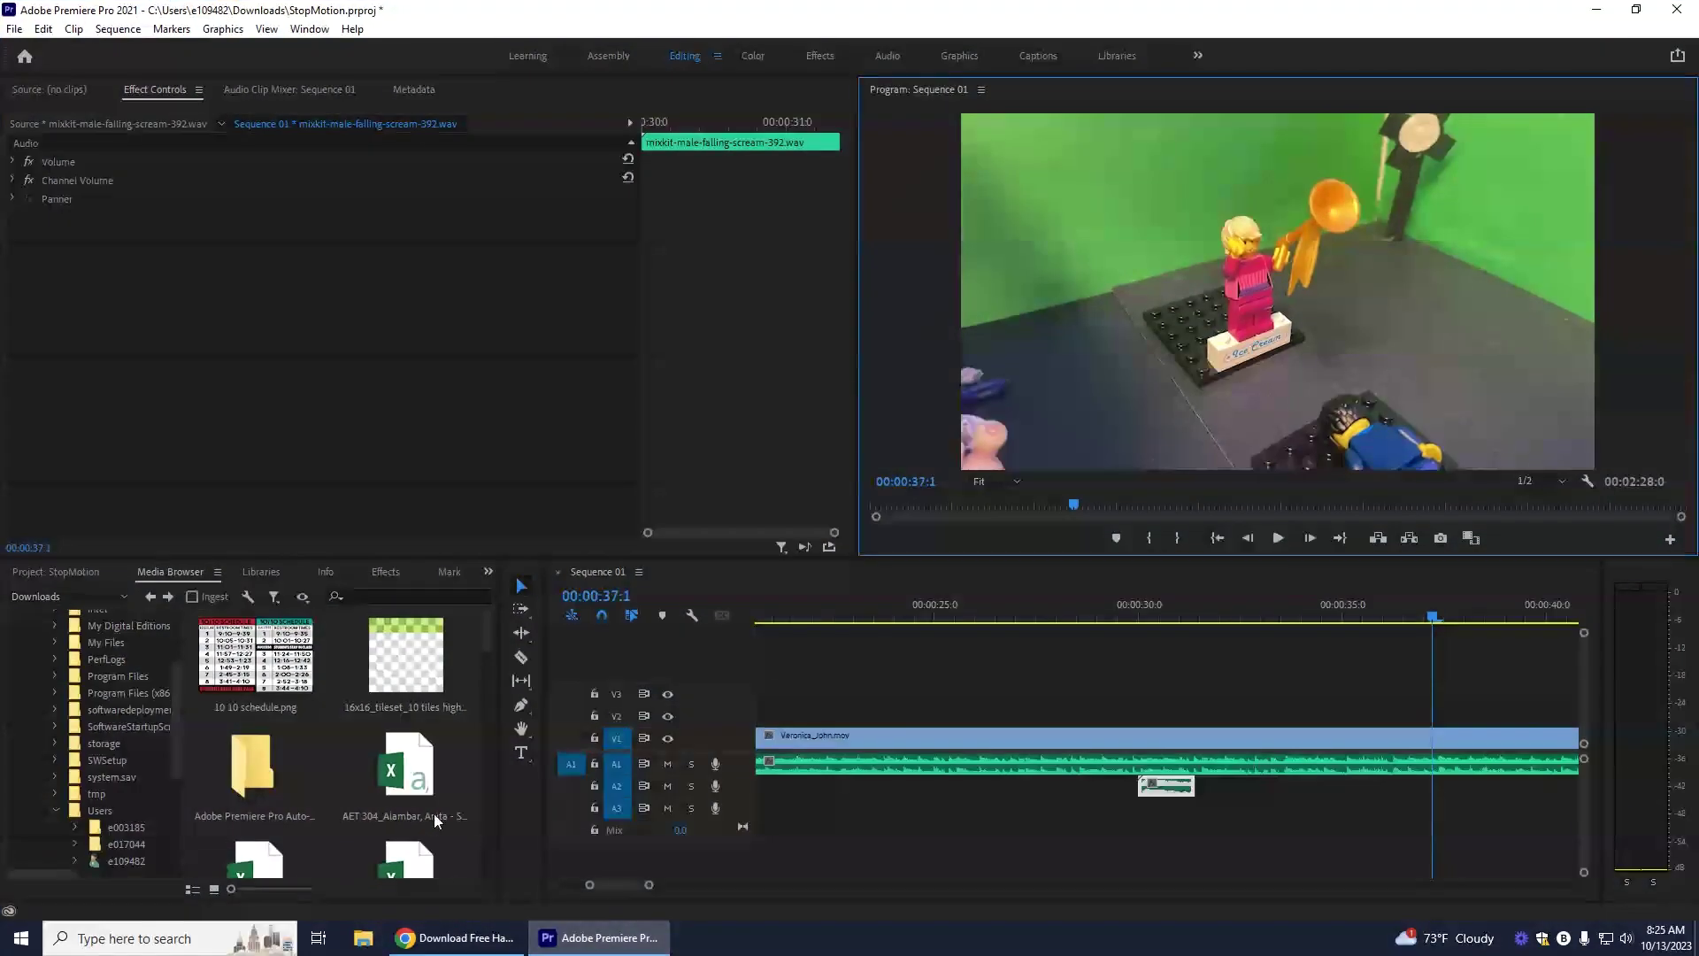
Step: Place the laughing sound effect on track A2 and play it
scroll(376, 757, "down", 1)
scroll(390, 767, "up", 1)
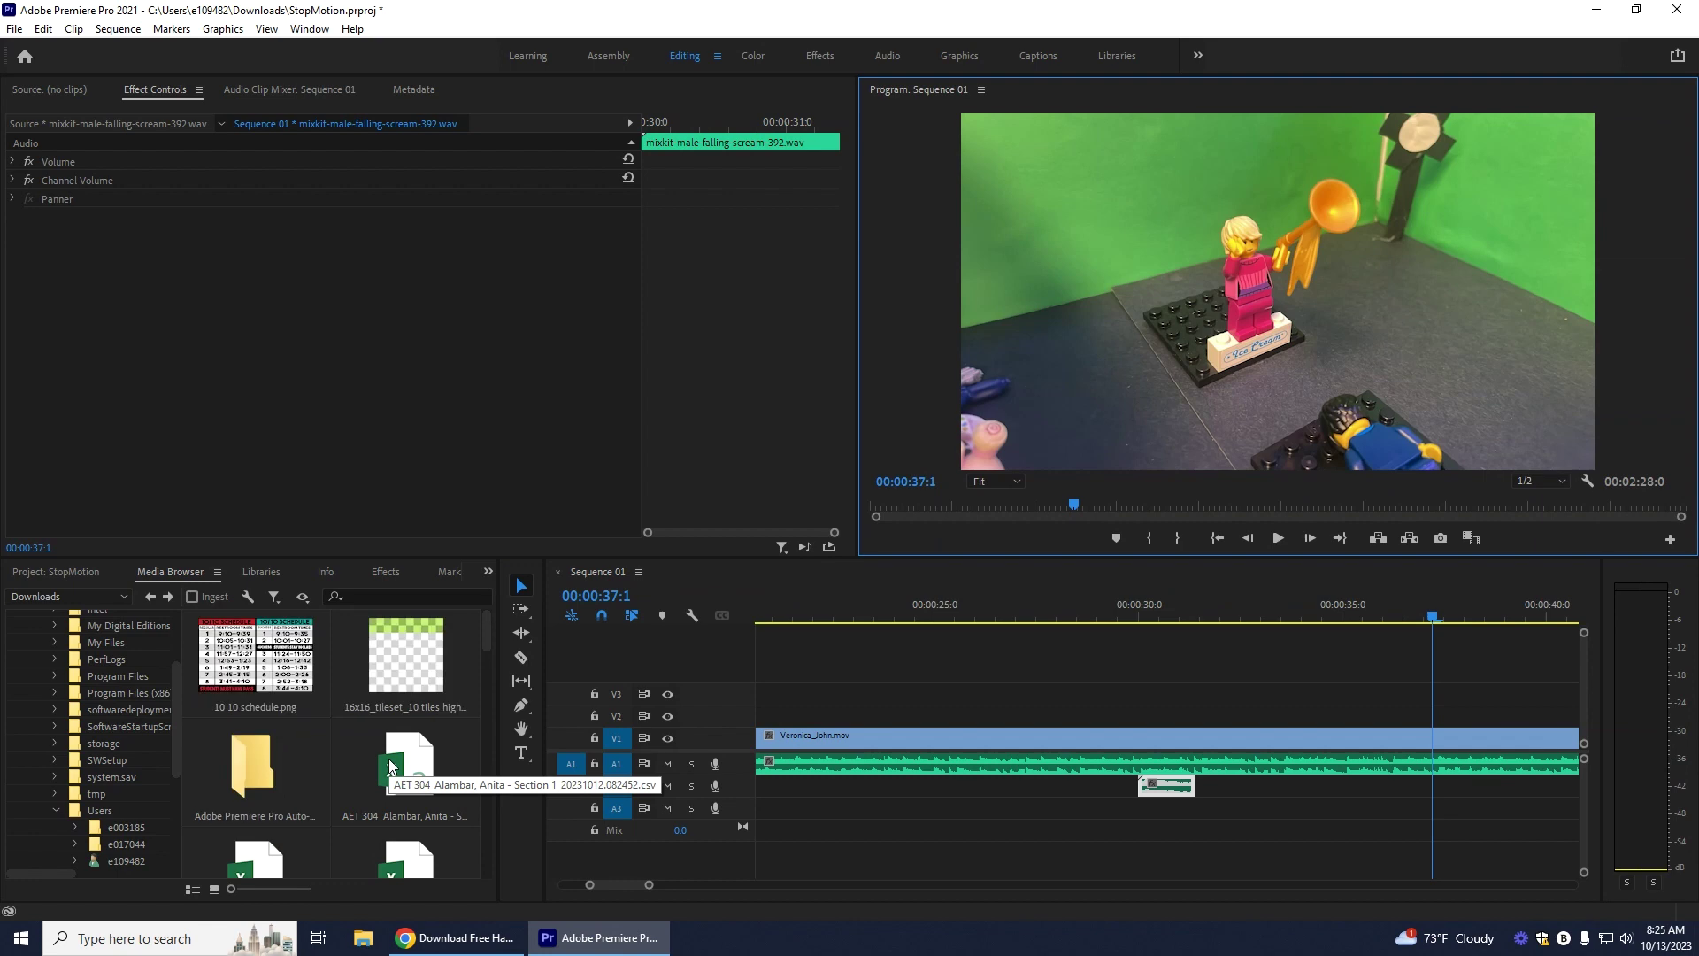
mouse_move(490, 632)
left_mouse_down()
mouse_move(483, 761)
mouse_move(602, 790)
mouse_move(1438, 799)
mouse_move(1421, 788)
left_mouse_up()
left_click(1399, 612)
left_click(1279, 539)
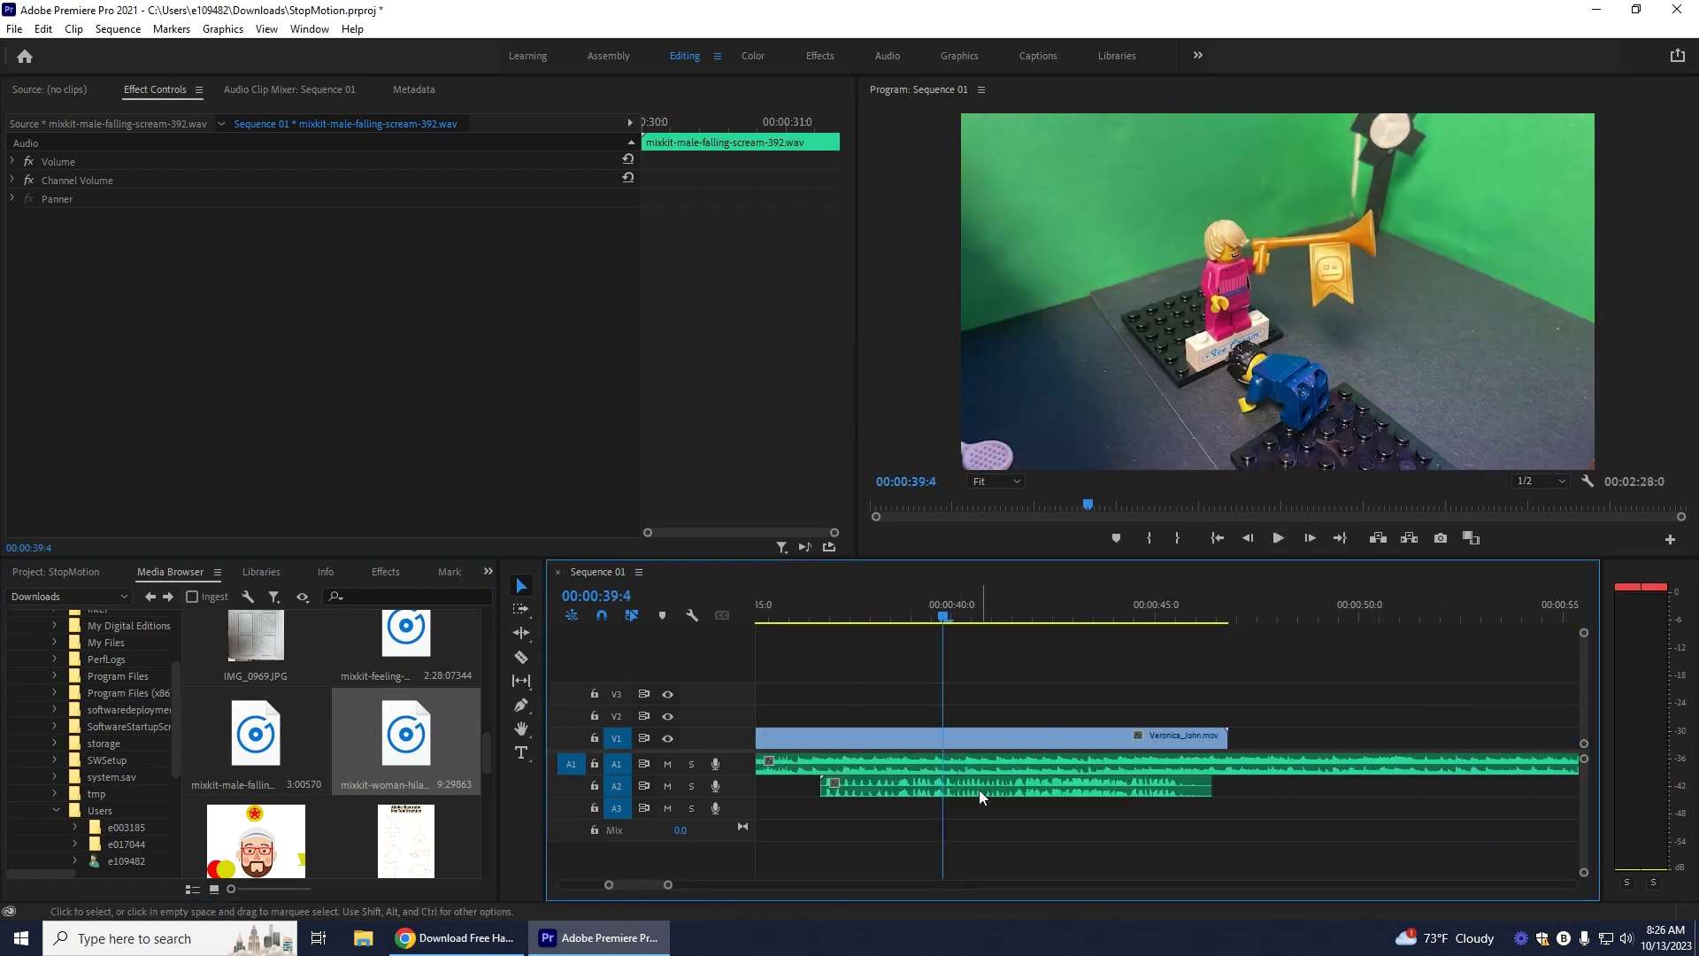
Step: Position the laugh on A2 around 00:00:38 and preview it from 00:00:38:2
left_click_drag(980, 796, 1068, 796)
left_click_drag(940, 618, 902, 620)
left_click_drag(966, 794, 958, 795)
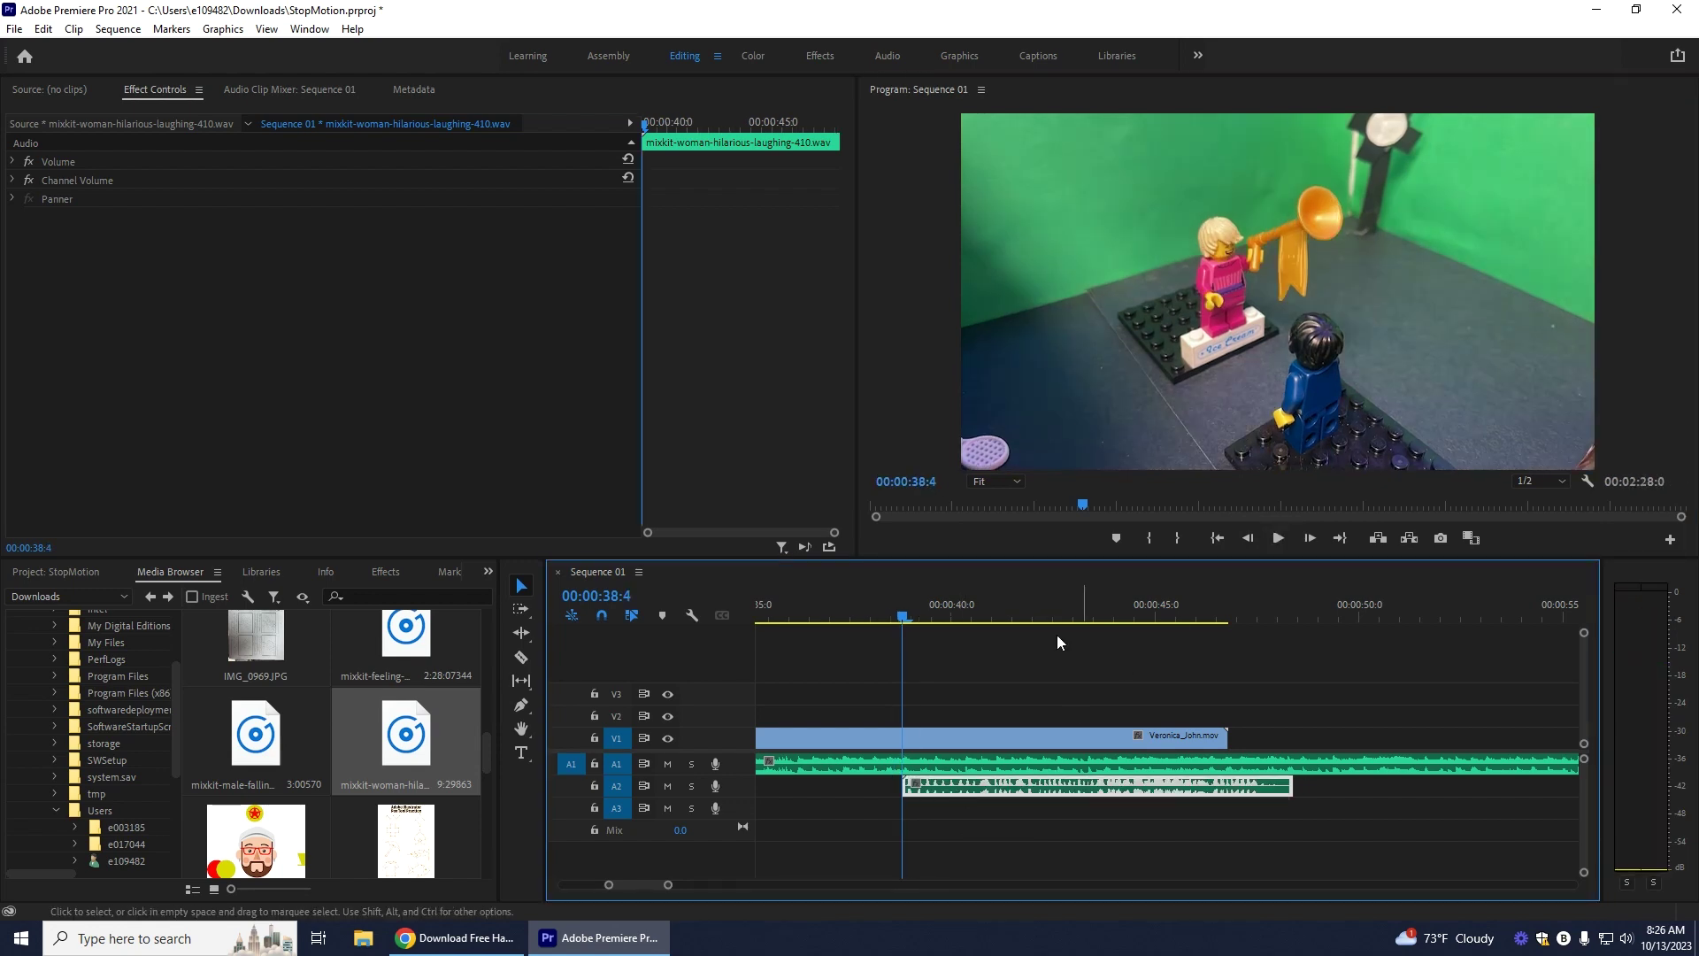
left_click(887, 617)
left_click(1274, 538)
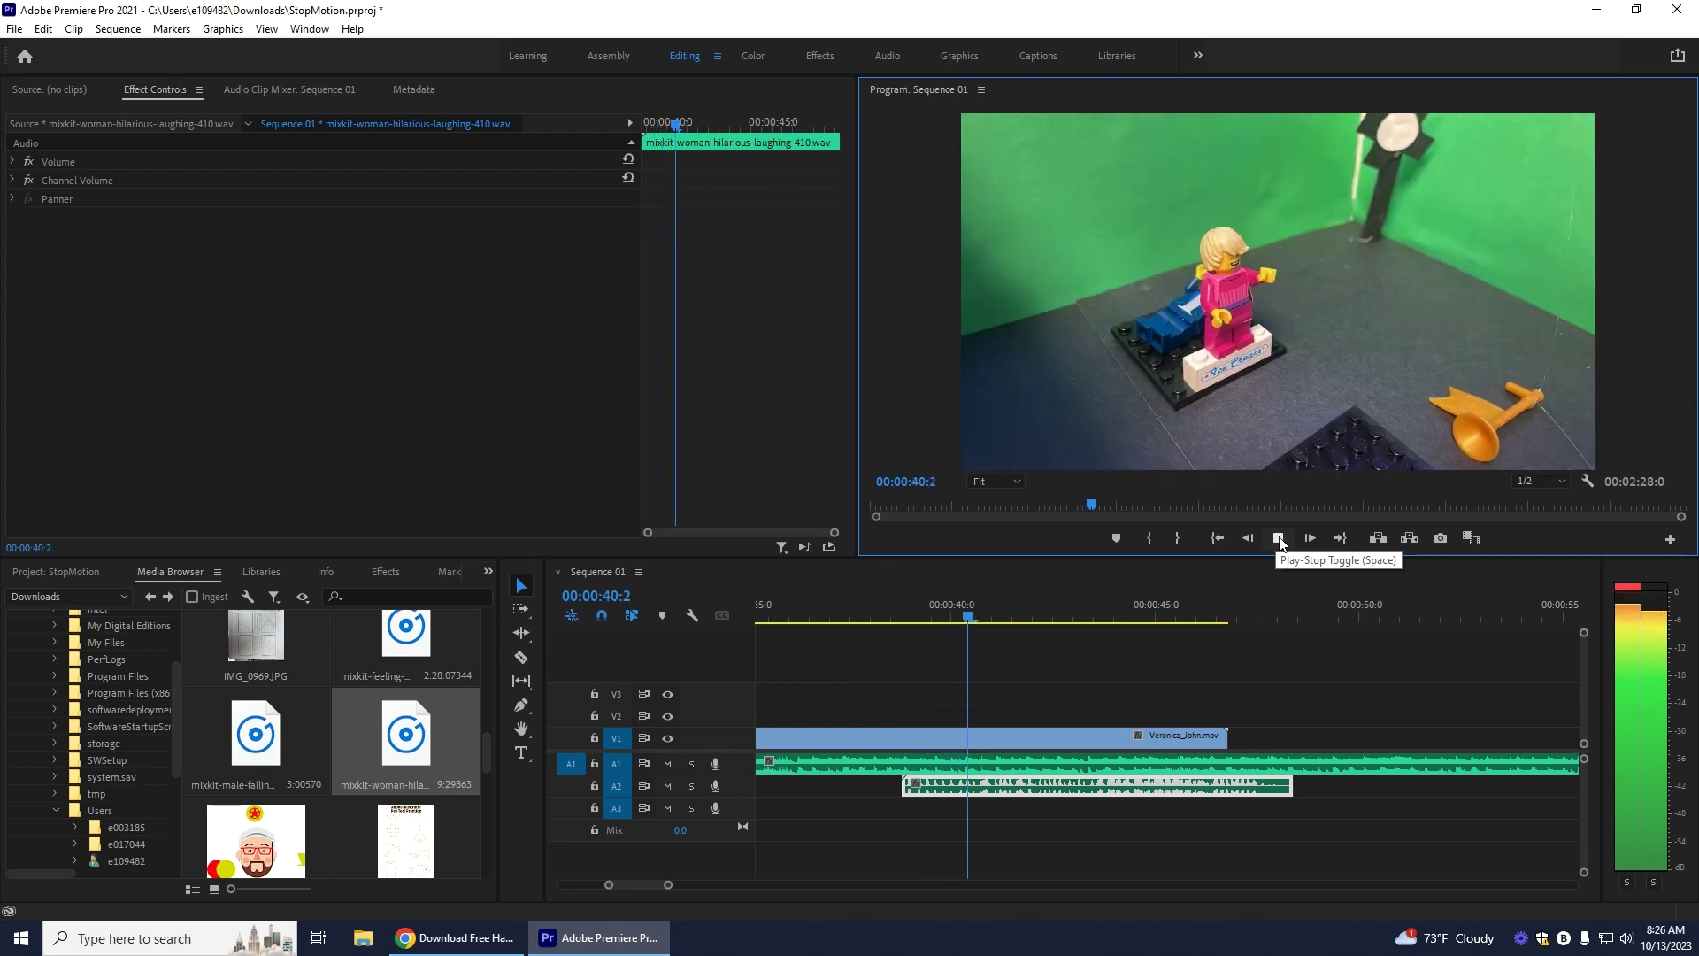
left_click(1279, 538)
Step: Trim the laughing clip to about two seconds and preview it with the scene
left_click_drag(985, 624, 954, 621)
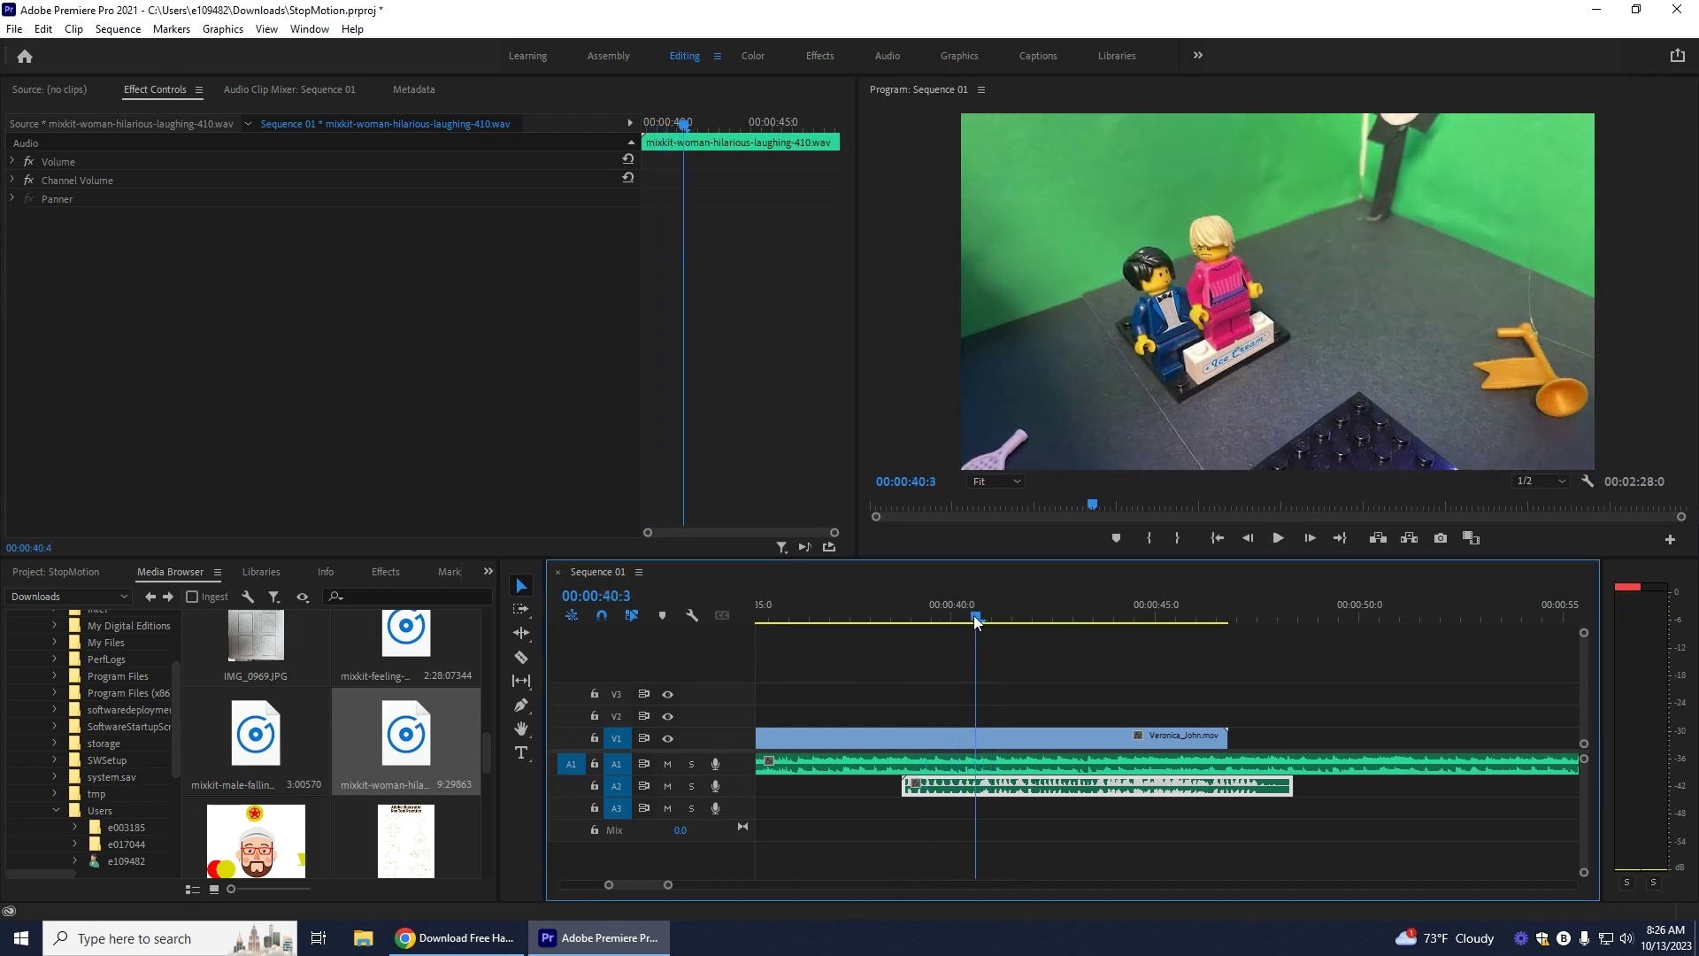
left_click(1279, 538)
left_click(1279, 539)
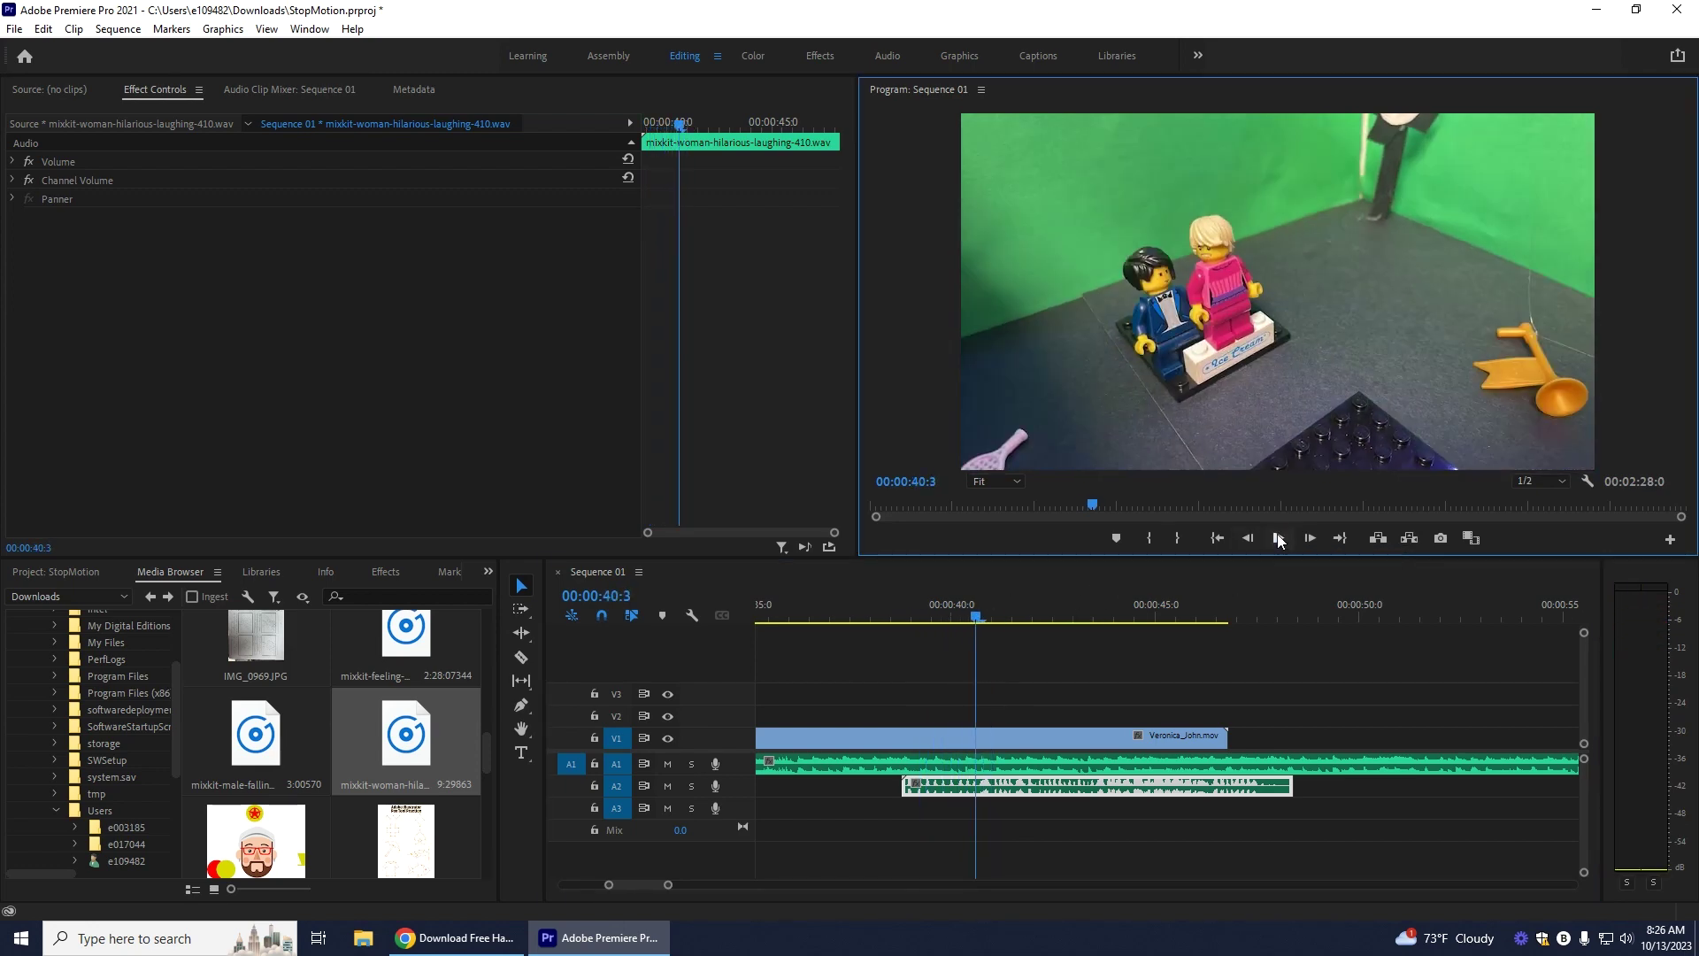
left_click_drag(1286, 786, 975, 785)
left_click(1279, 538)
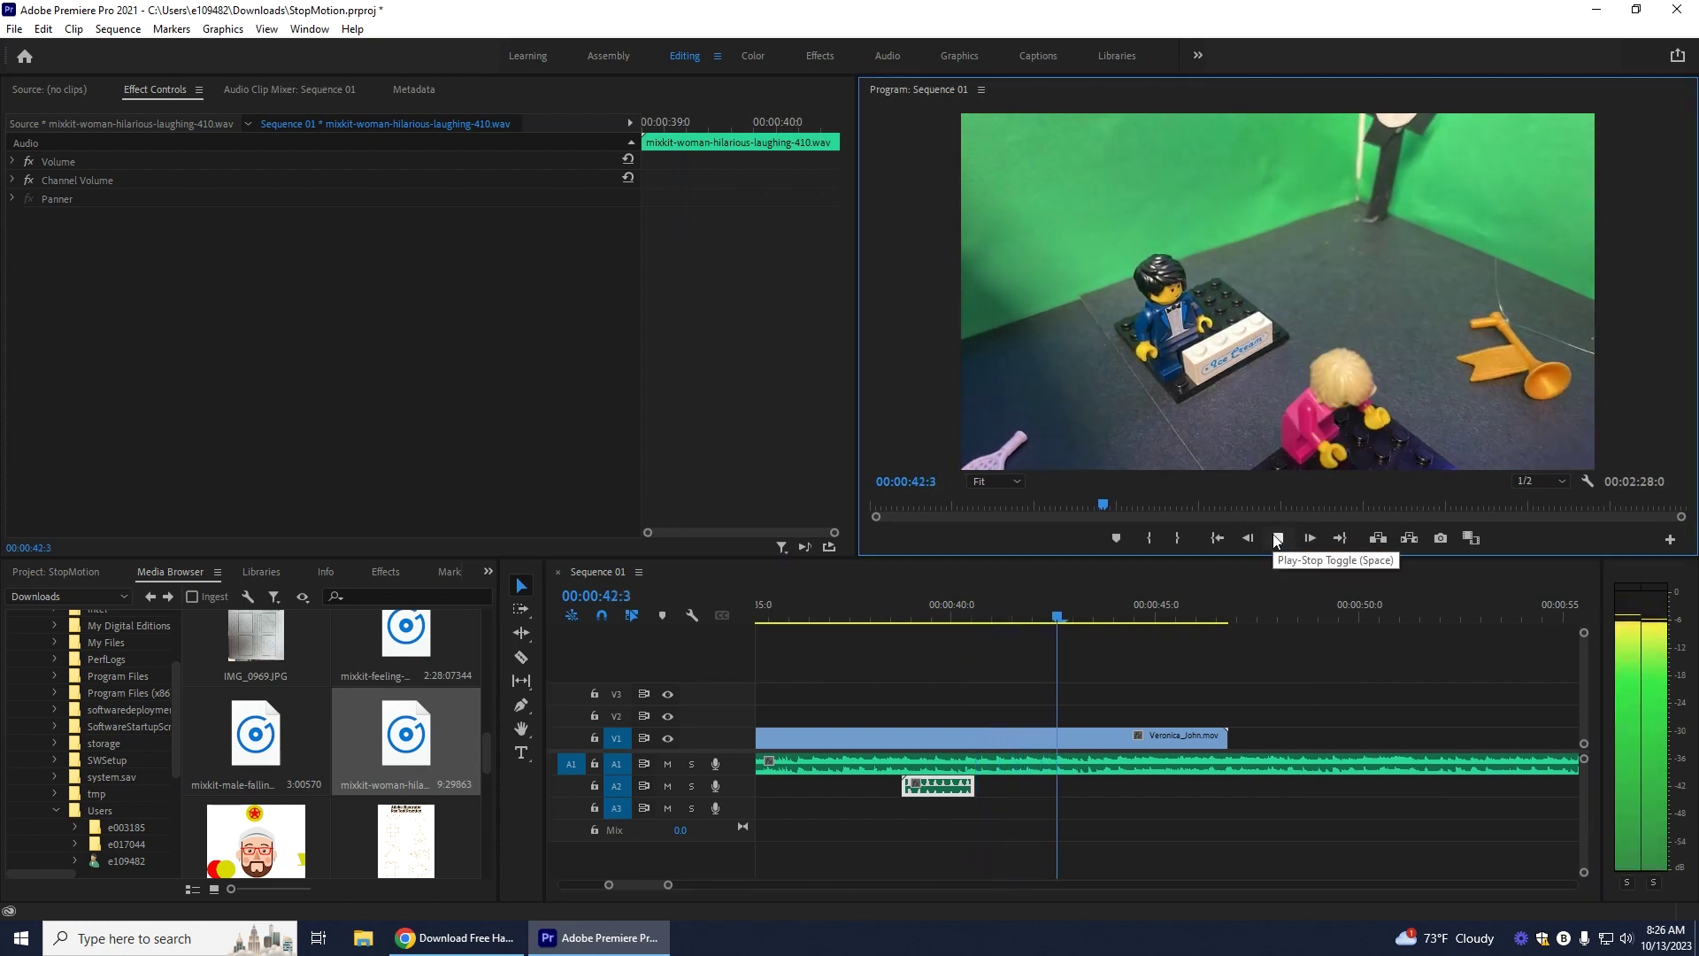
left_click(1277, 538)
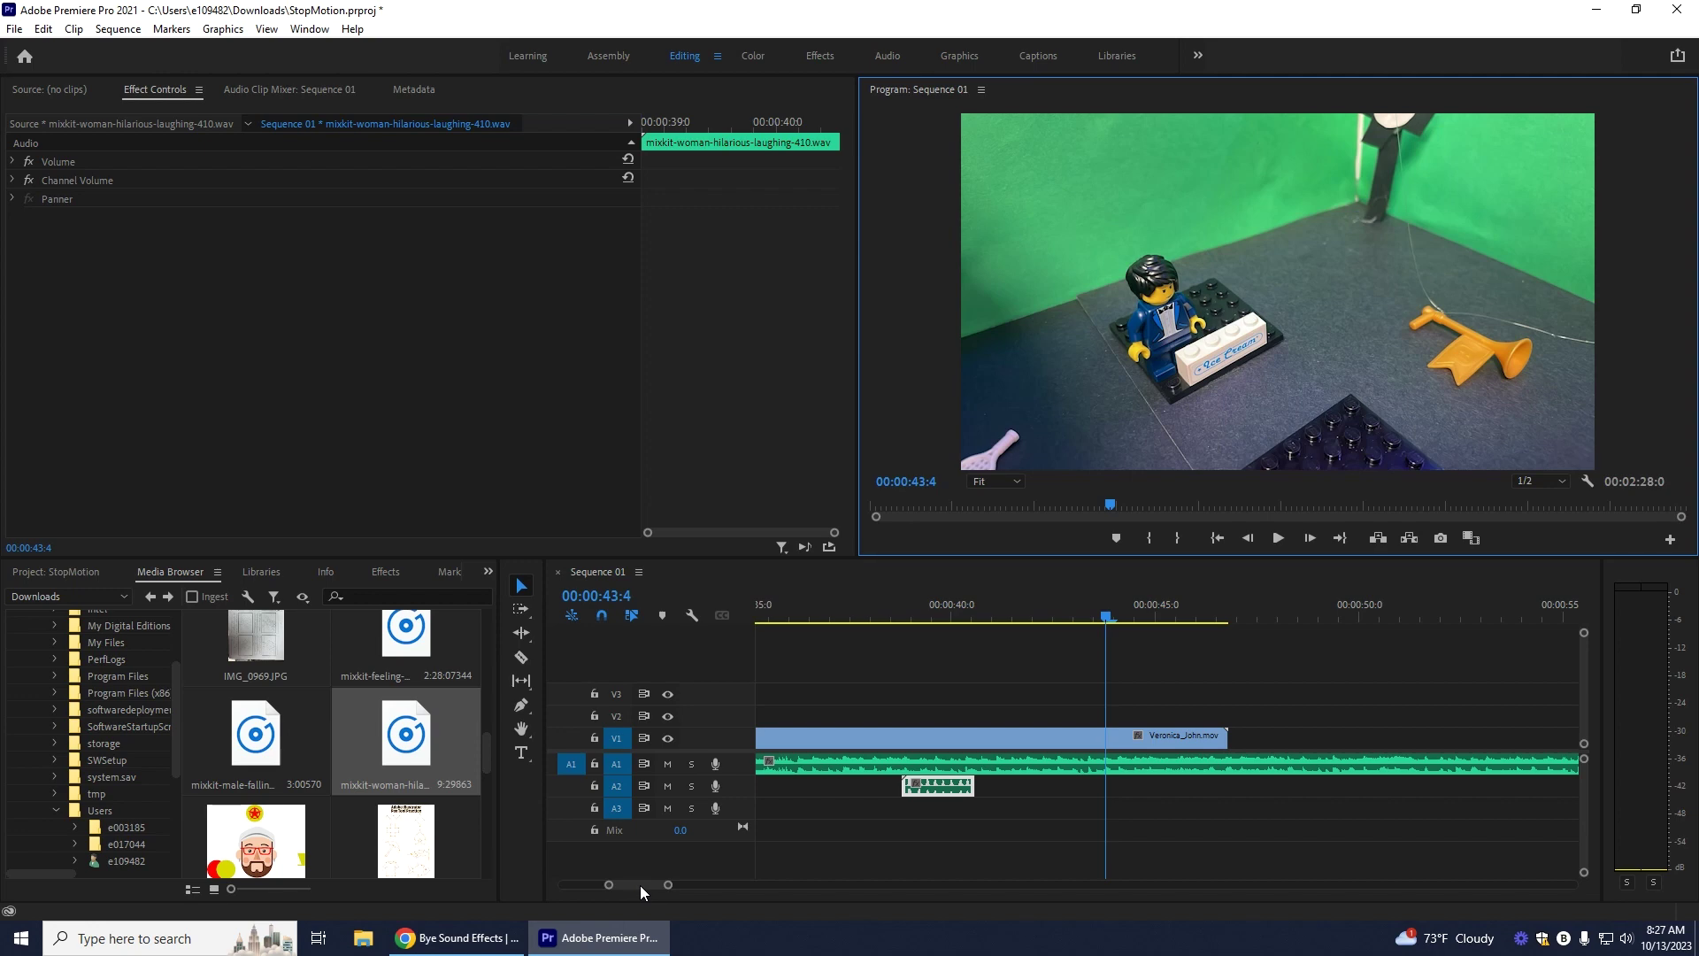
left_click_drag(643, 884, 651, 887)
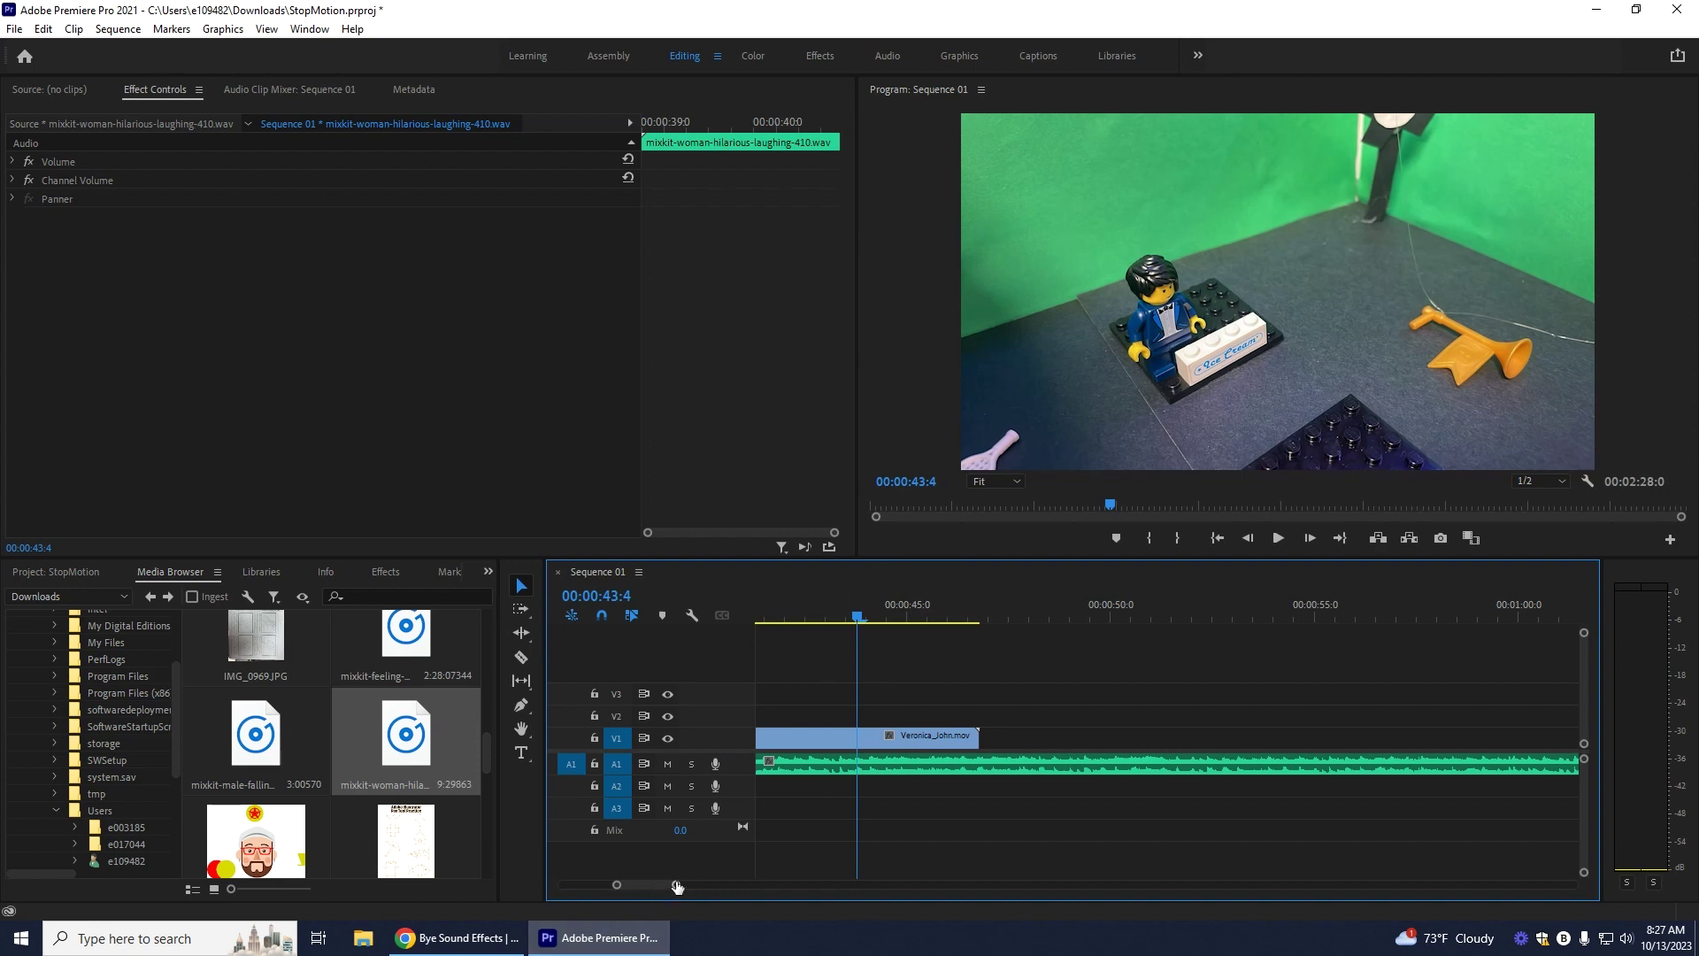
mouse_move(677, 886)
left_mouse_down()
mouse_move(596, 885)
mouse_move(646, 885)
left_mouse_up()
left_click_drag(1032, 618, 1125, 631)
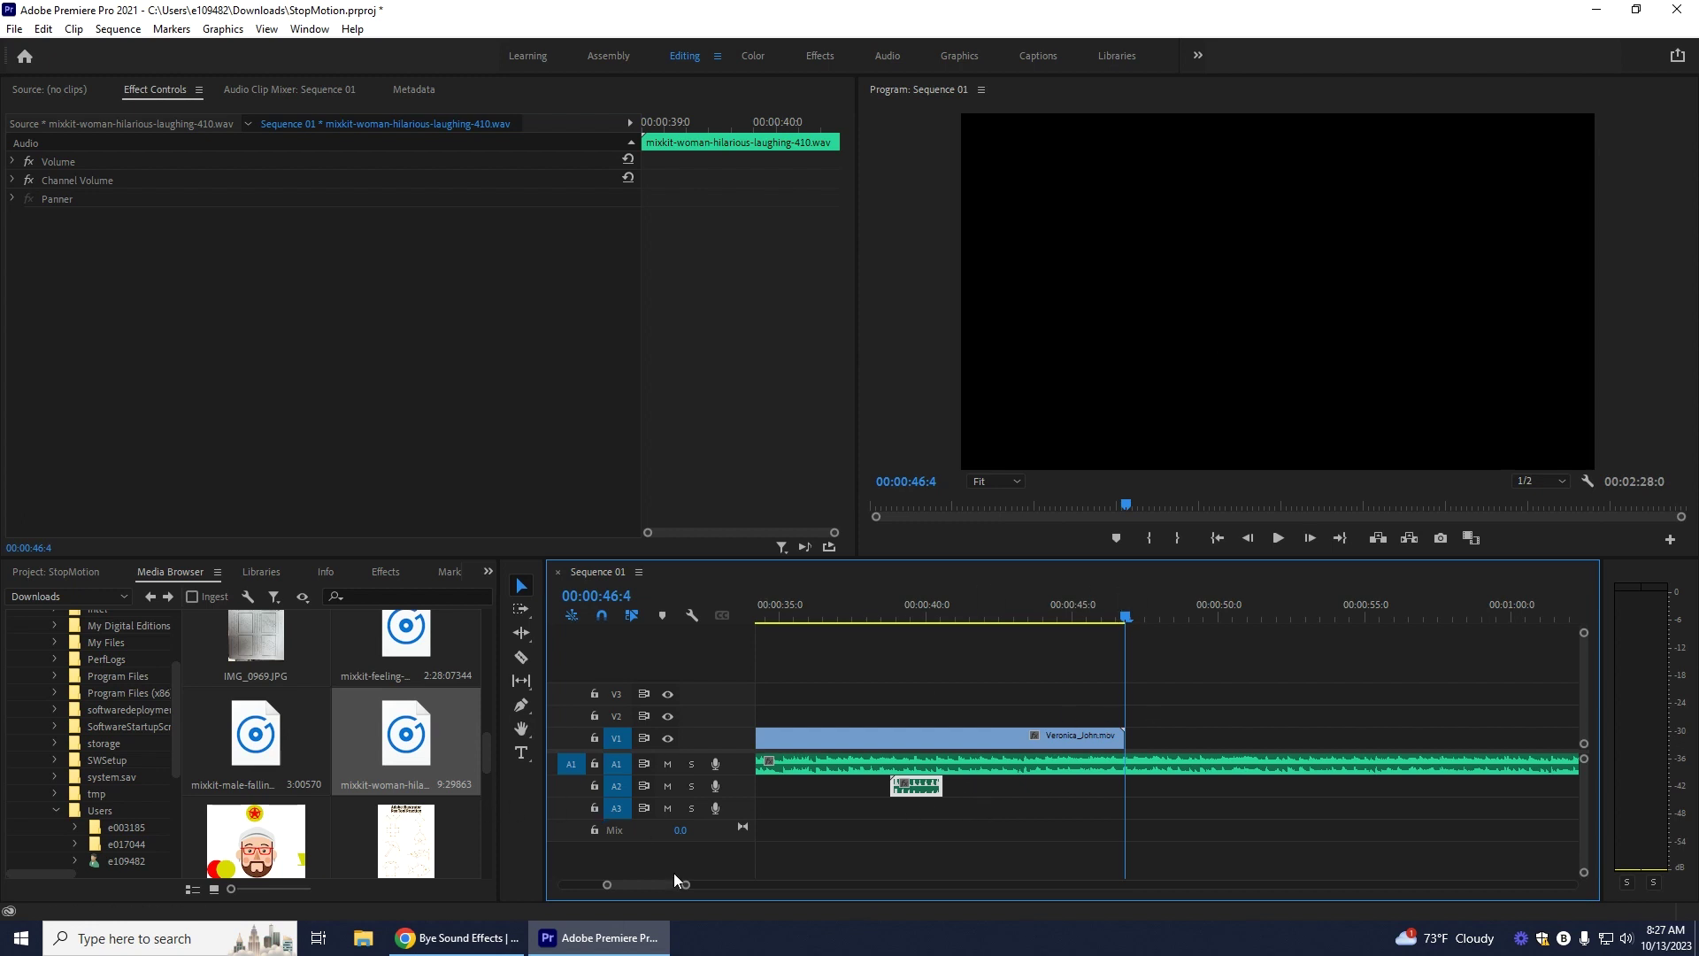
mouse_move(646, 884)
left_mouse_down()
mouse_move(609, 884)
mouse_move(634, 884)
left_mouse_up()
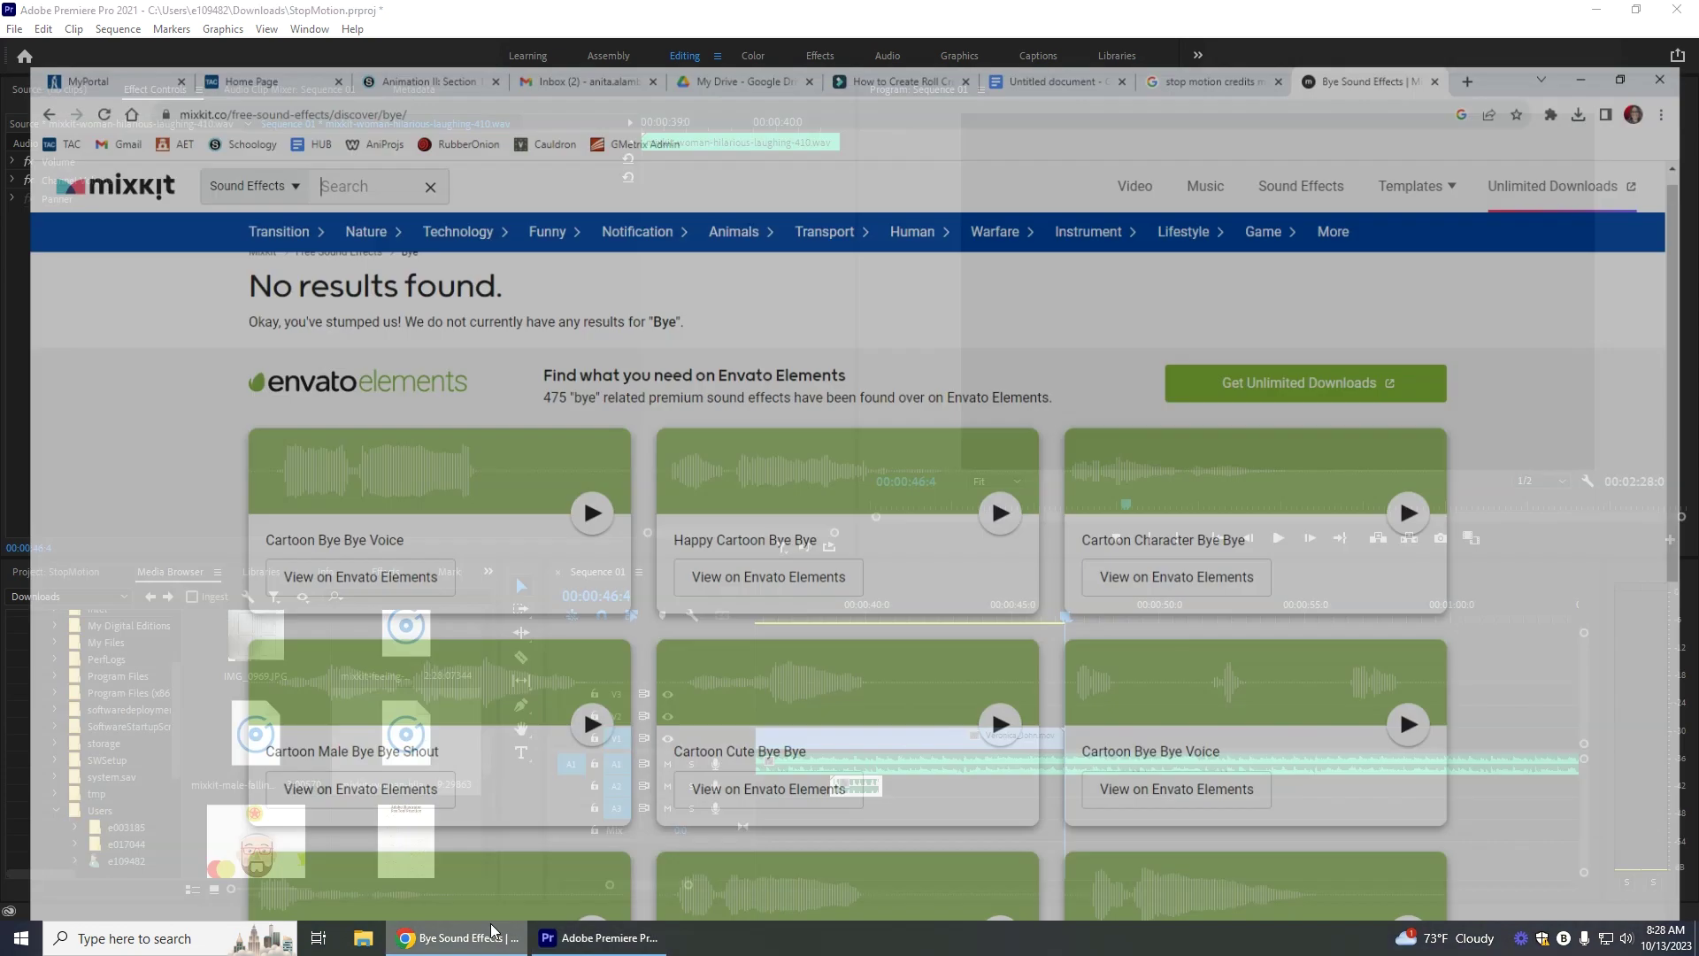
left_click(458, 937)
left_click(1053, 15)
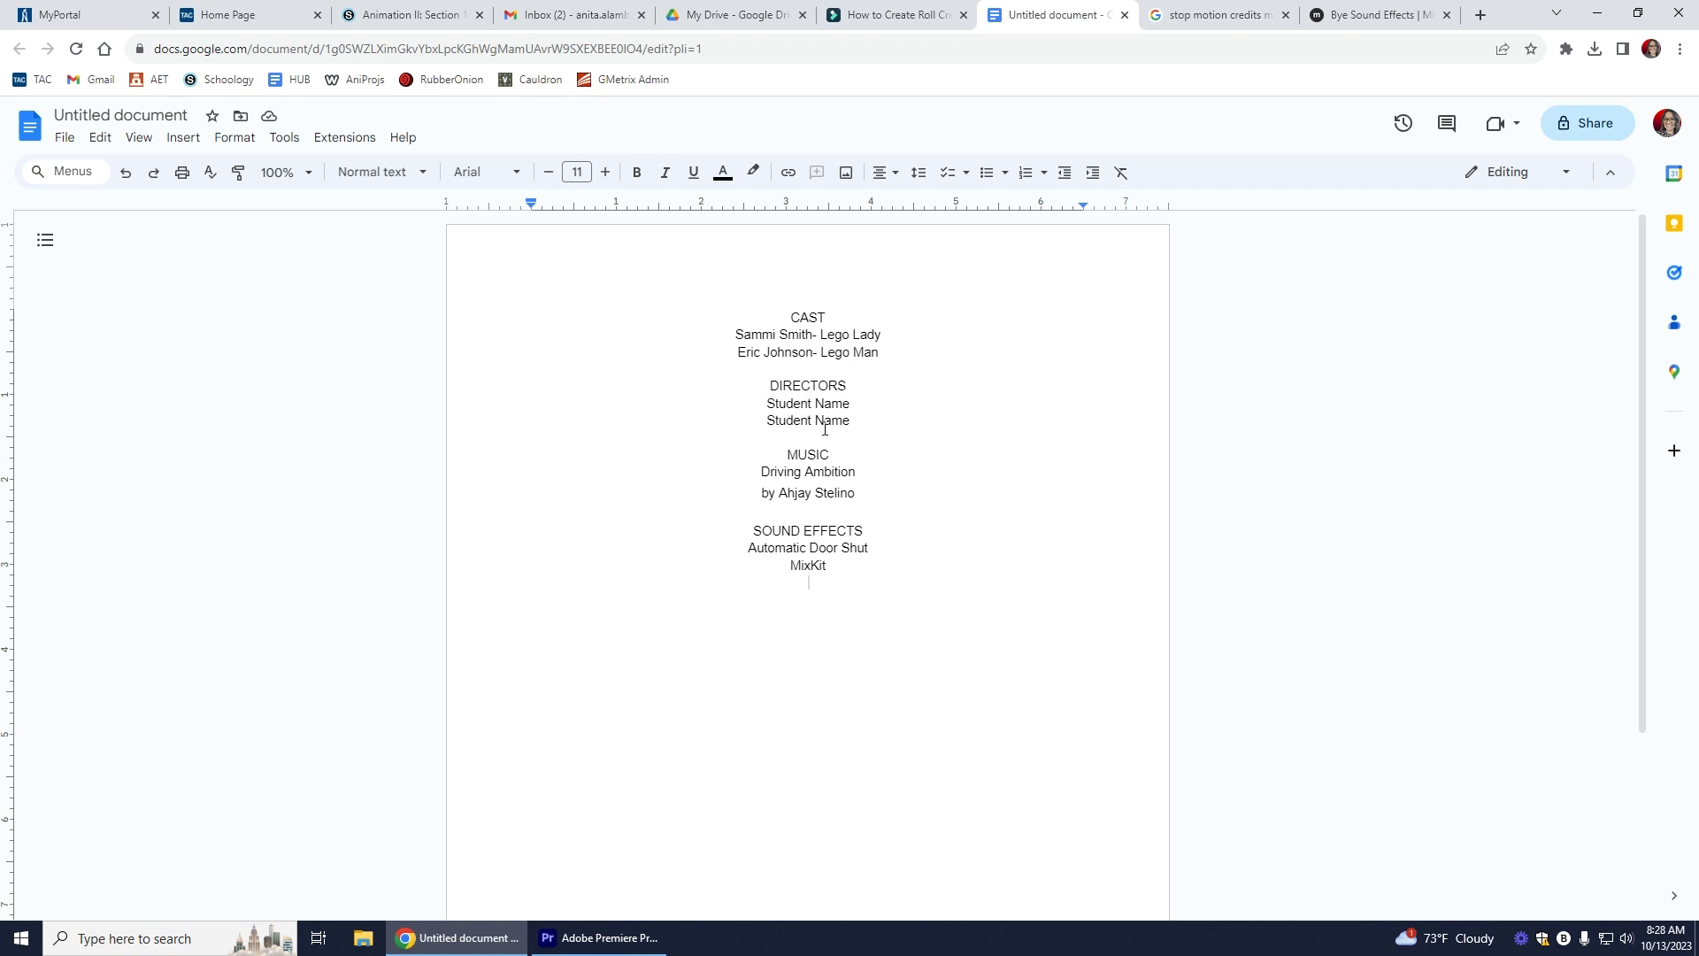
Step: Review the Bye and happy sound effects pages on Mixkit
left_click(1385, 16)
scroll(899, 442, "down", 5)
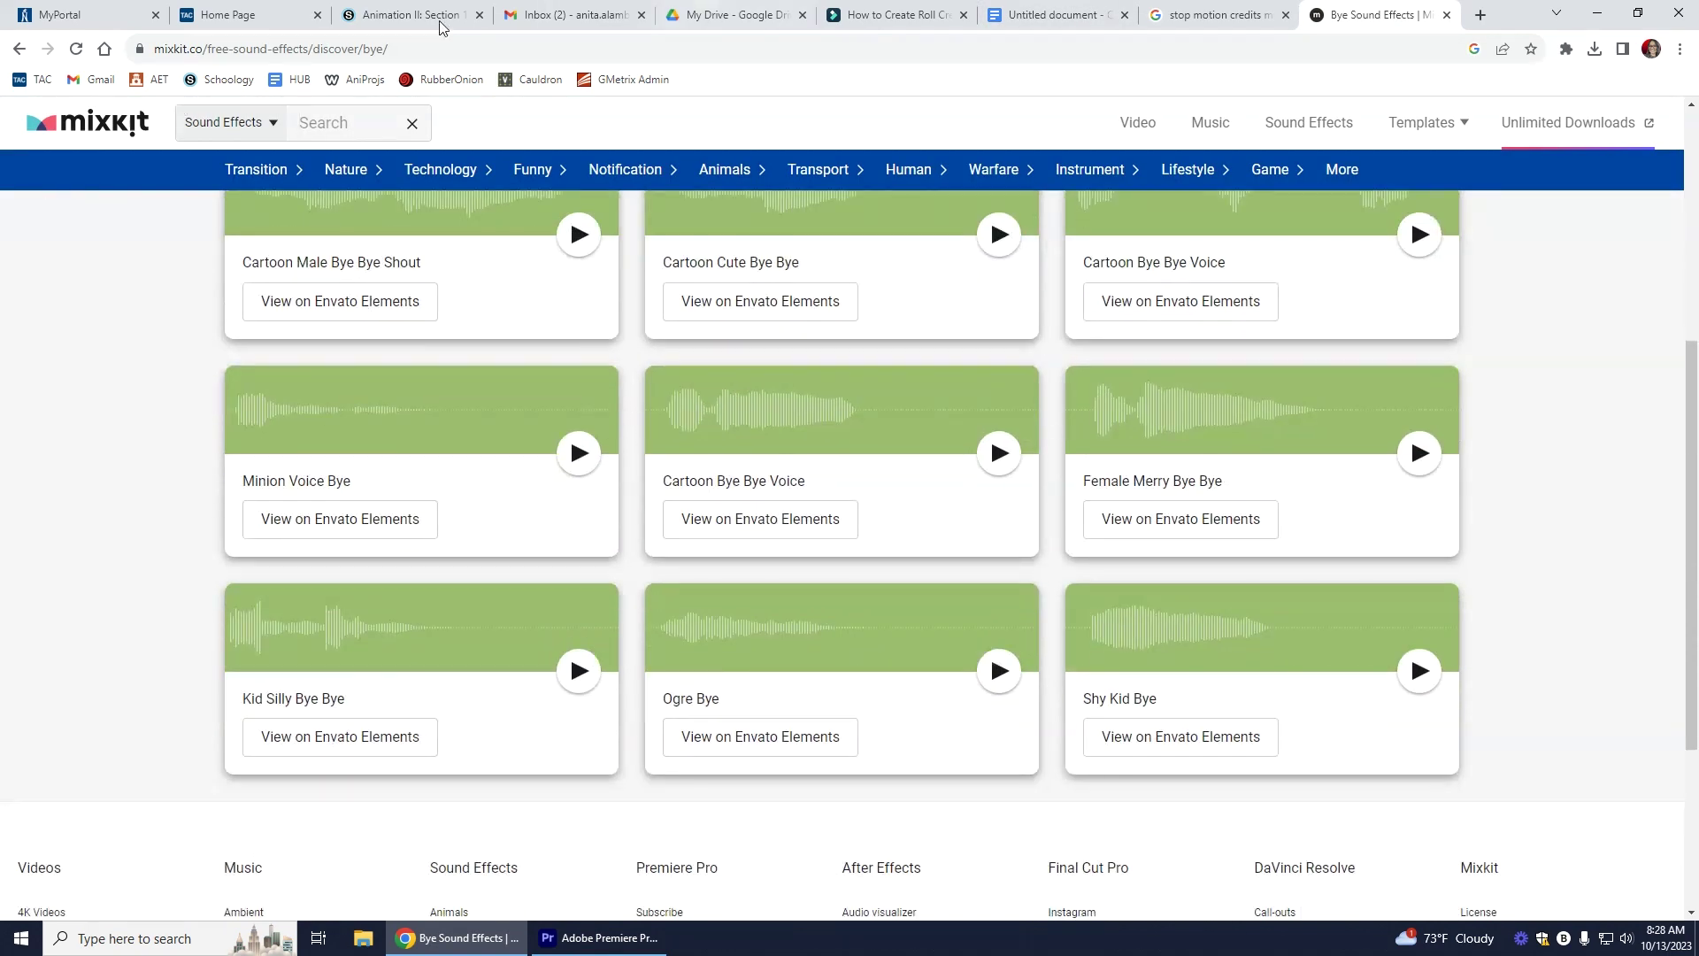
key("alt+Left")
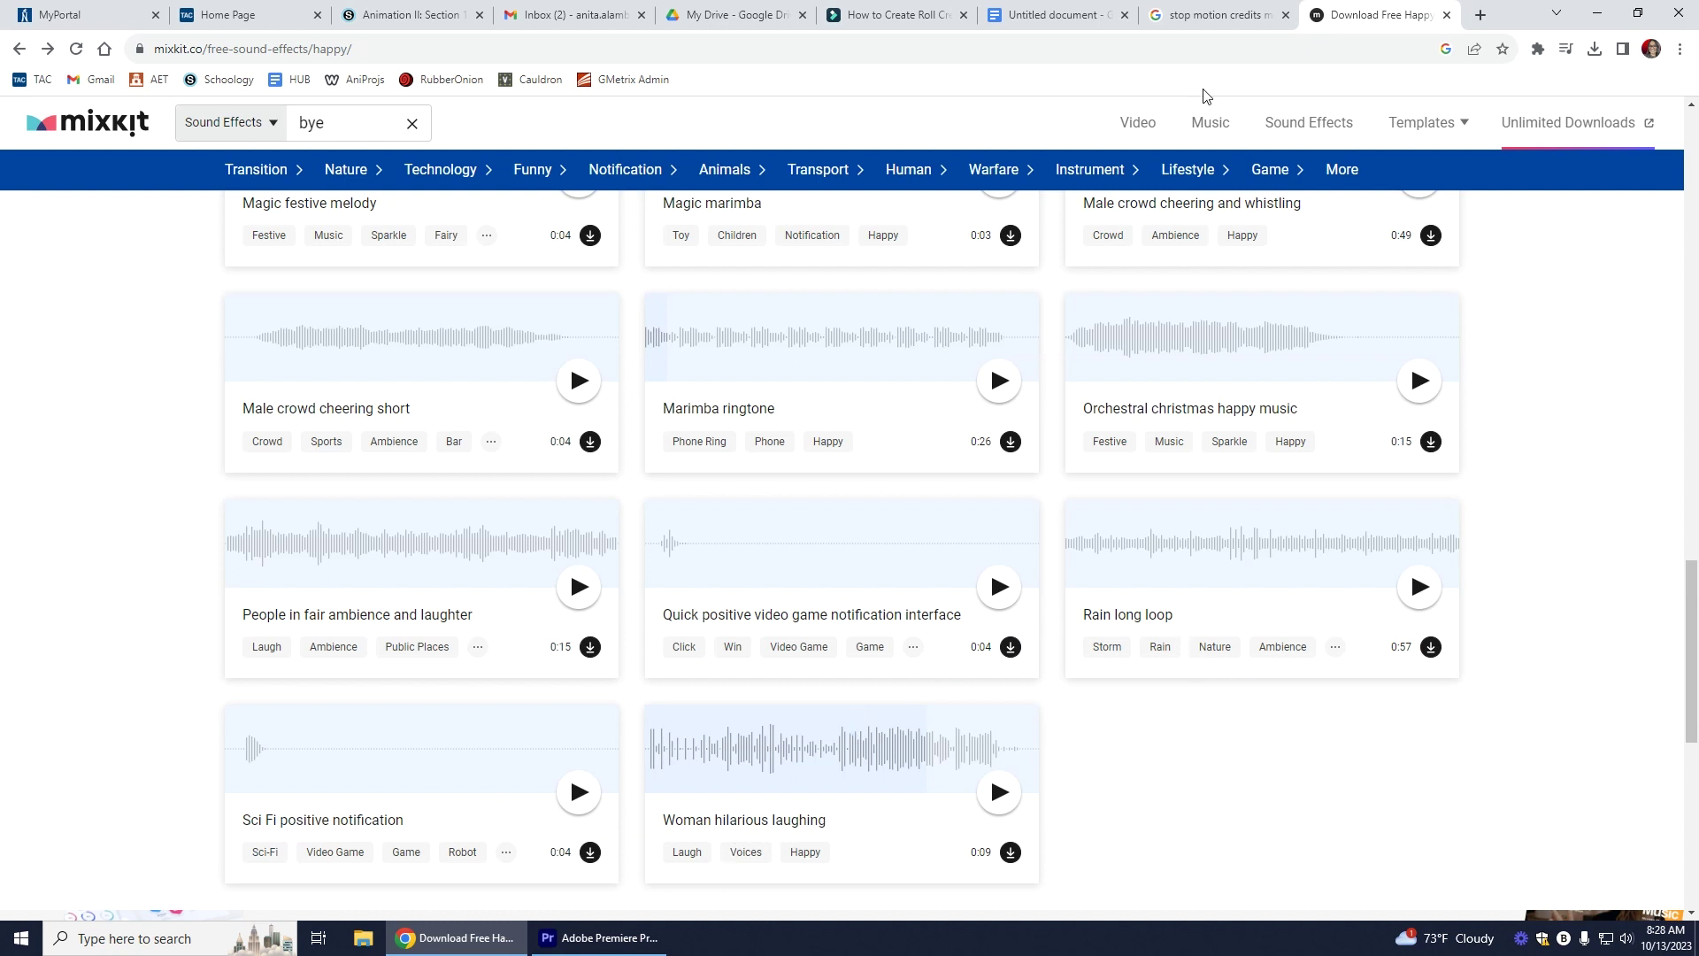
Step: Check the Automatic Door Shut, MixKit, music and Driving Ambition credit lines, then go back to Premiere Pro
left_click(1049, 14)
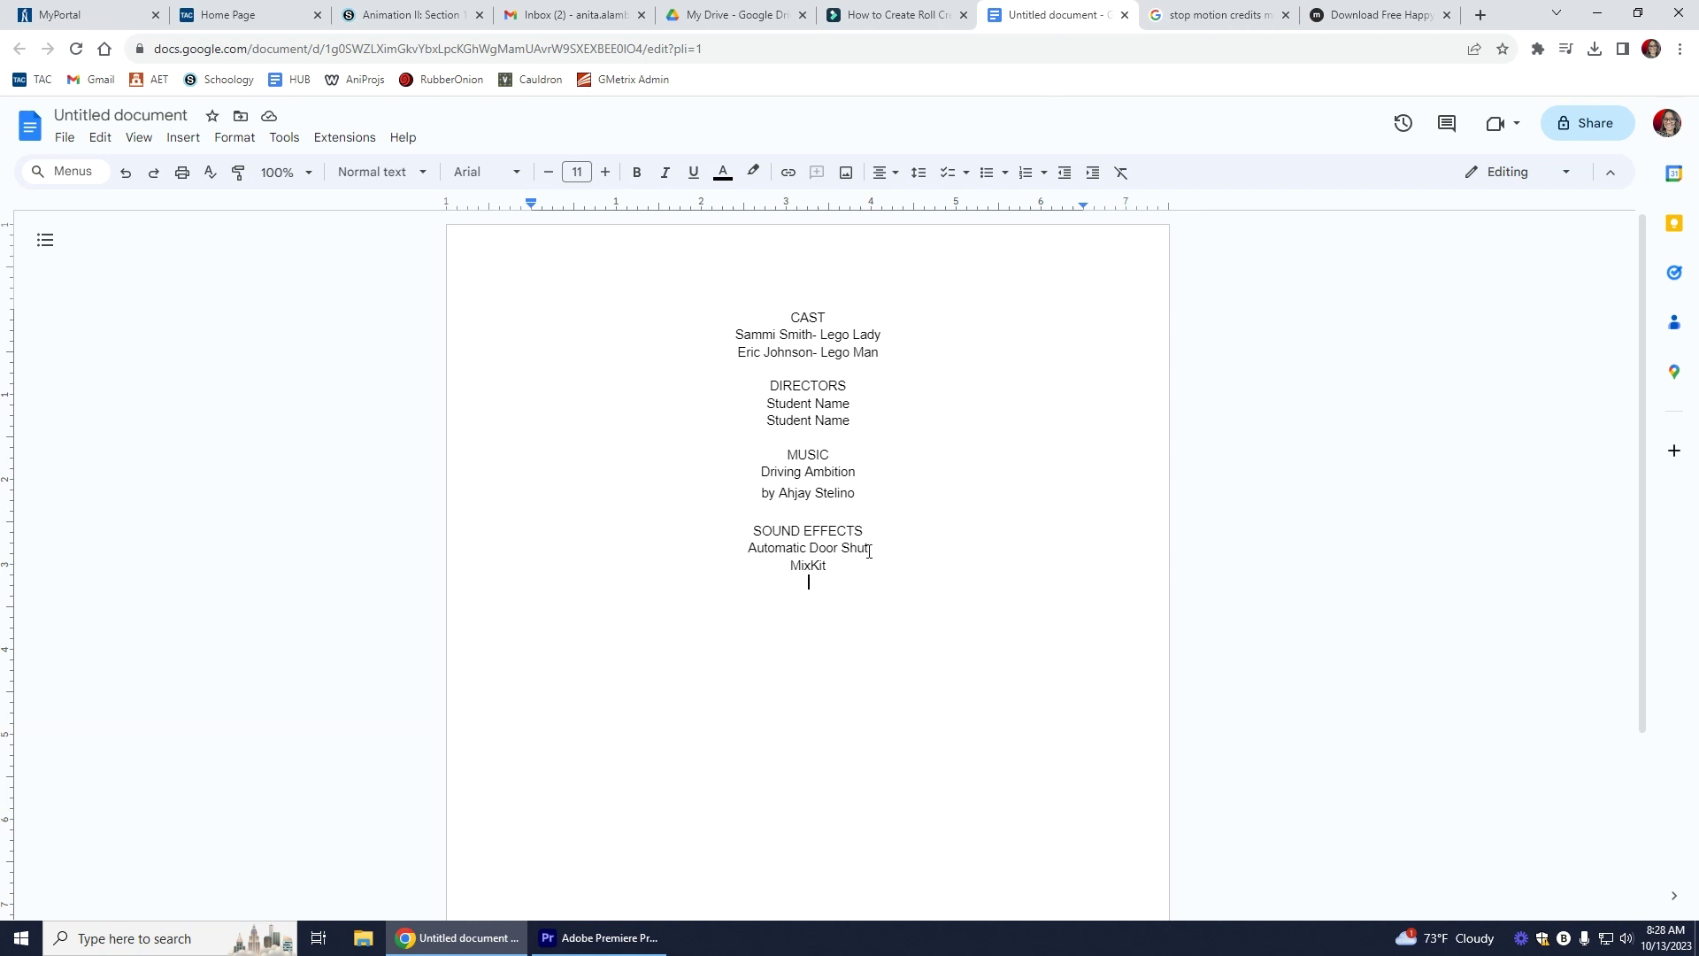
left_click_drag(866, 551, 696, 544)
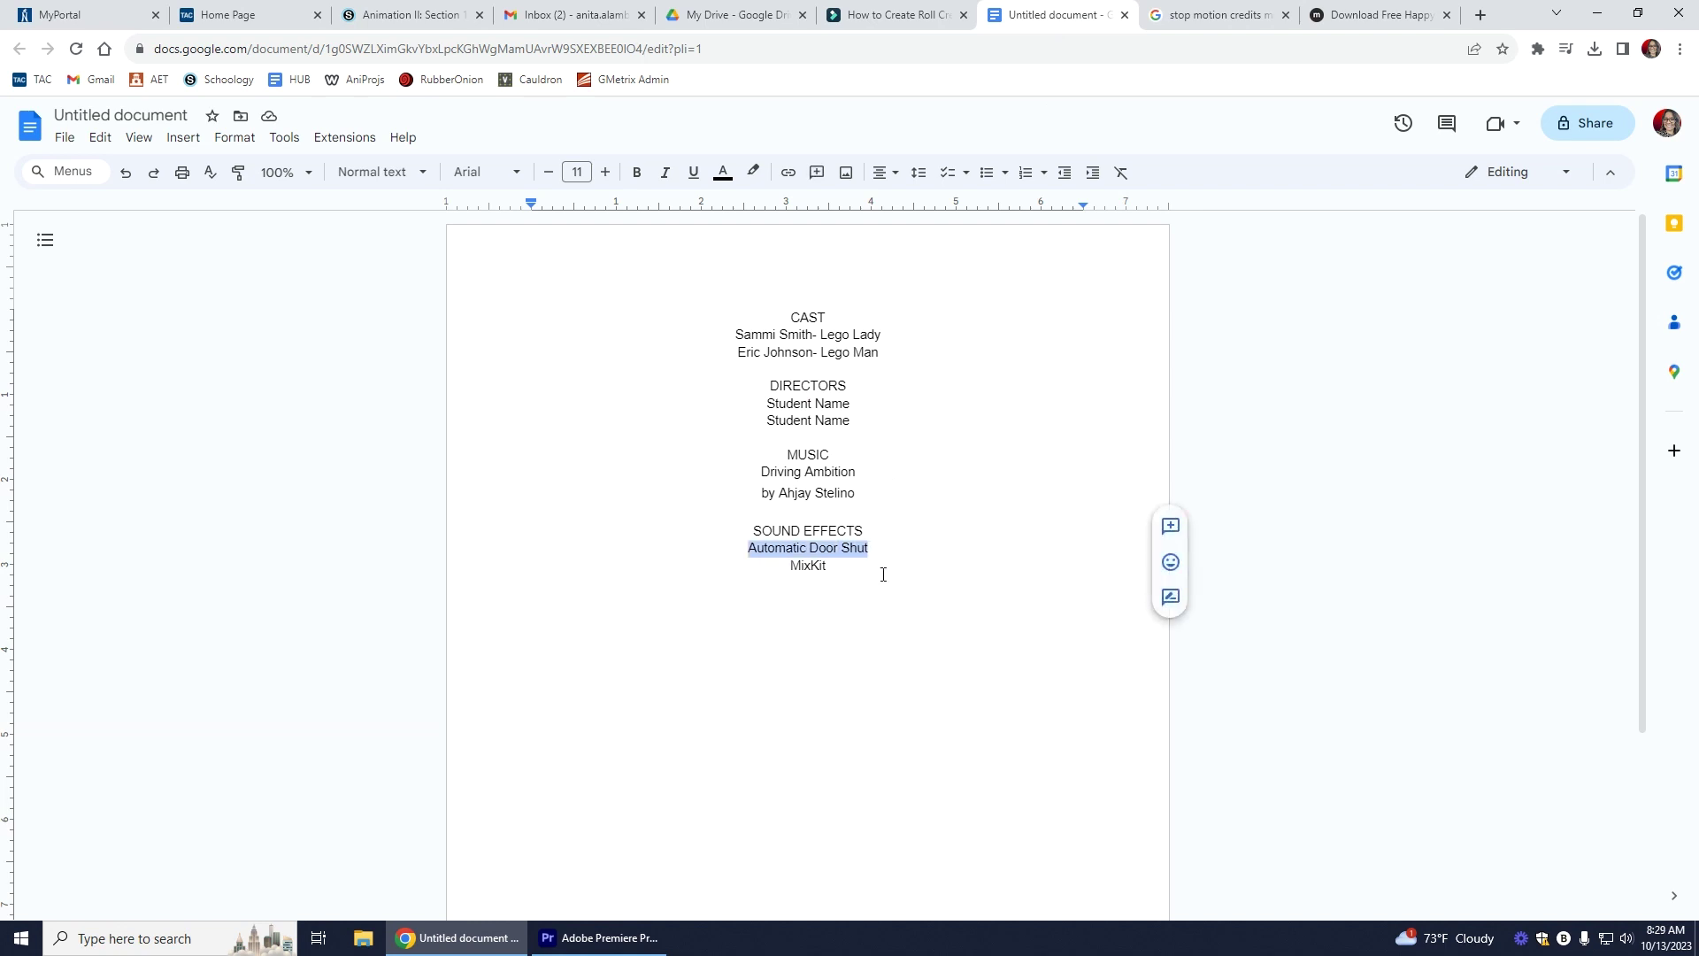
left_click_drag(858, 571, 838, 583)
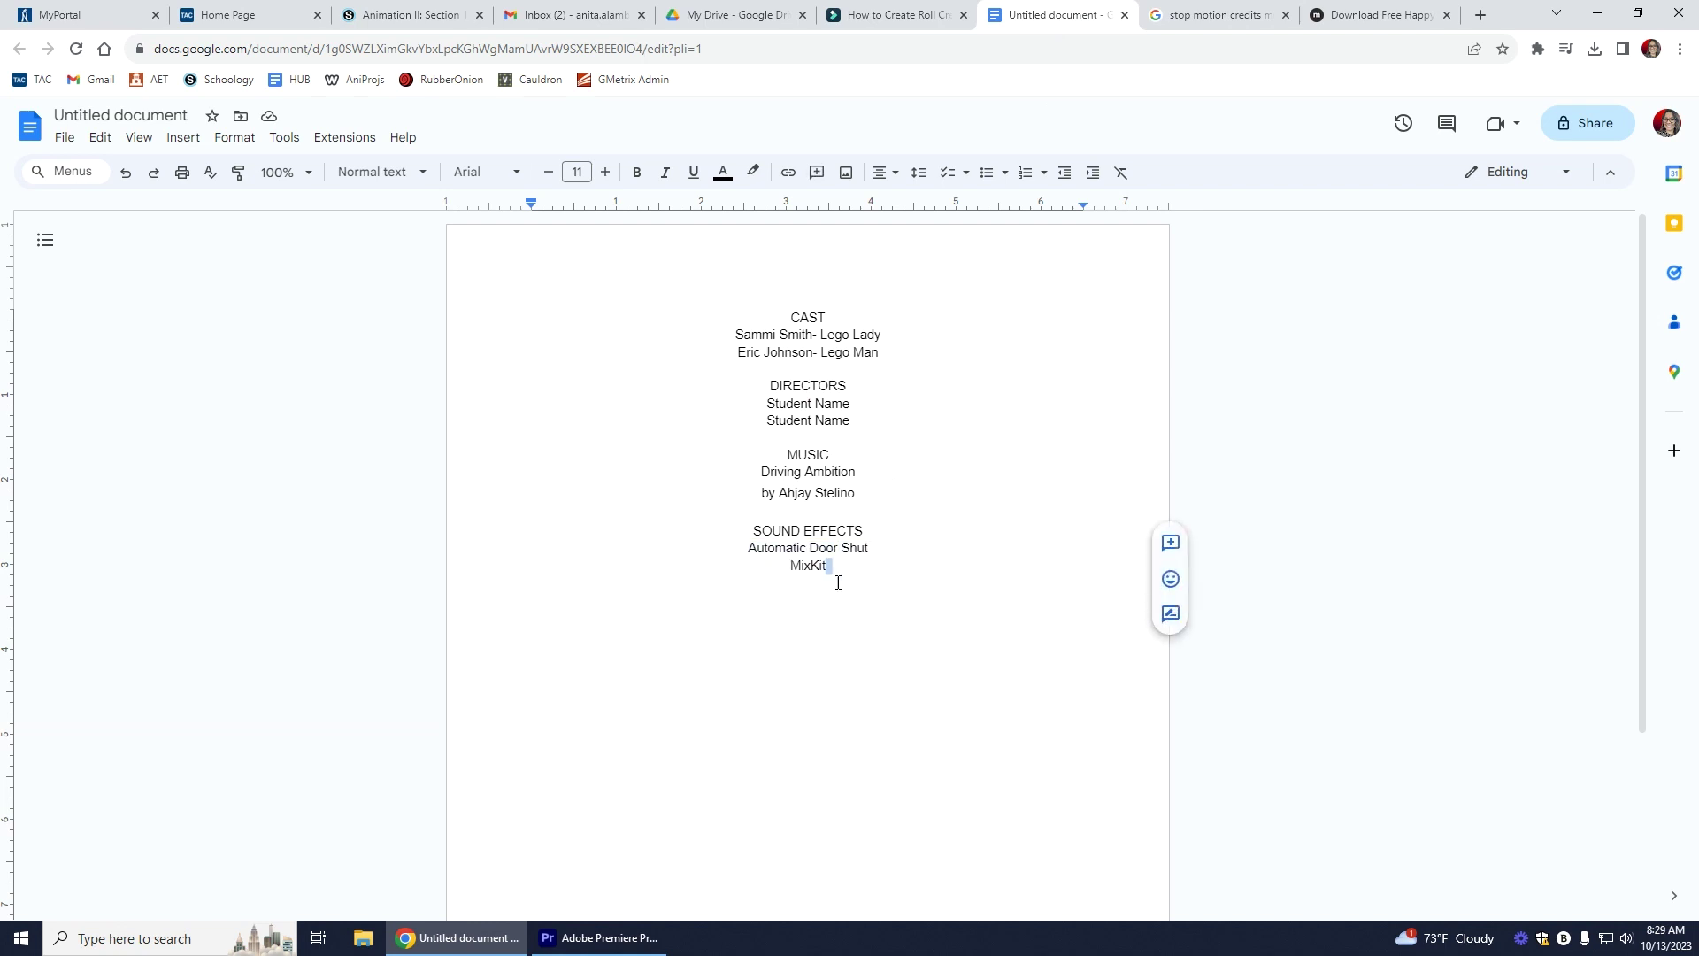
left_click(770, 569)
left_click(824, 493)
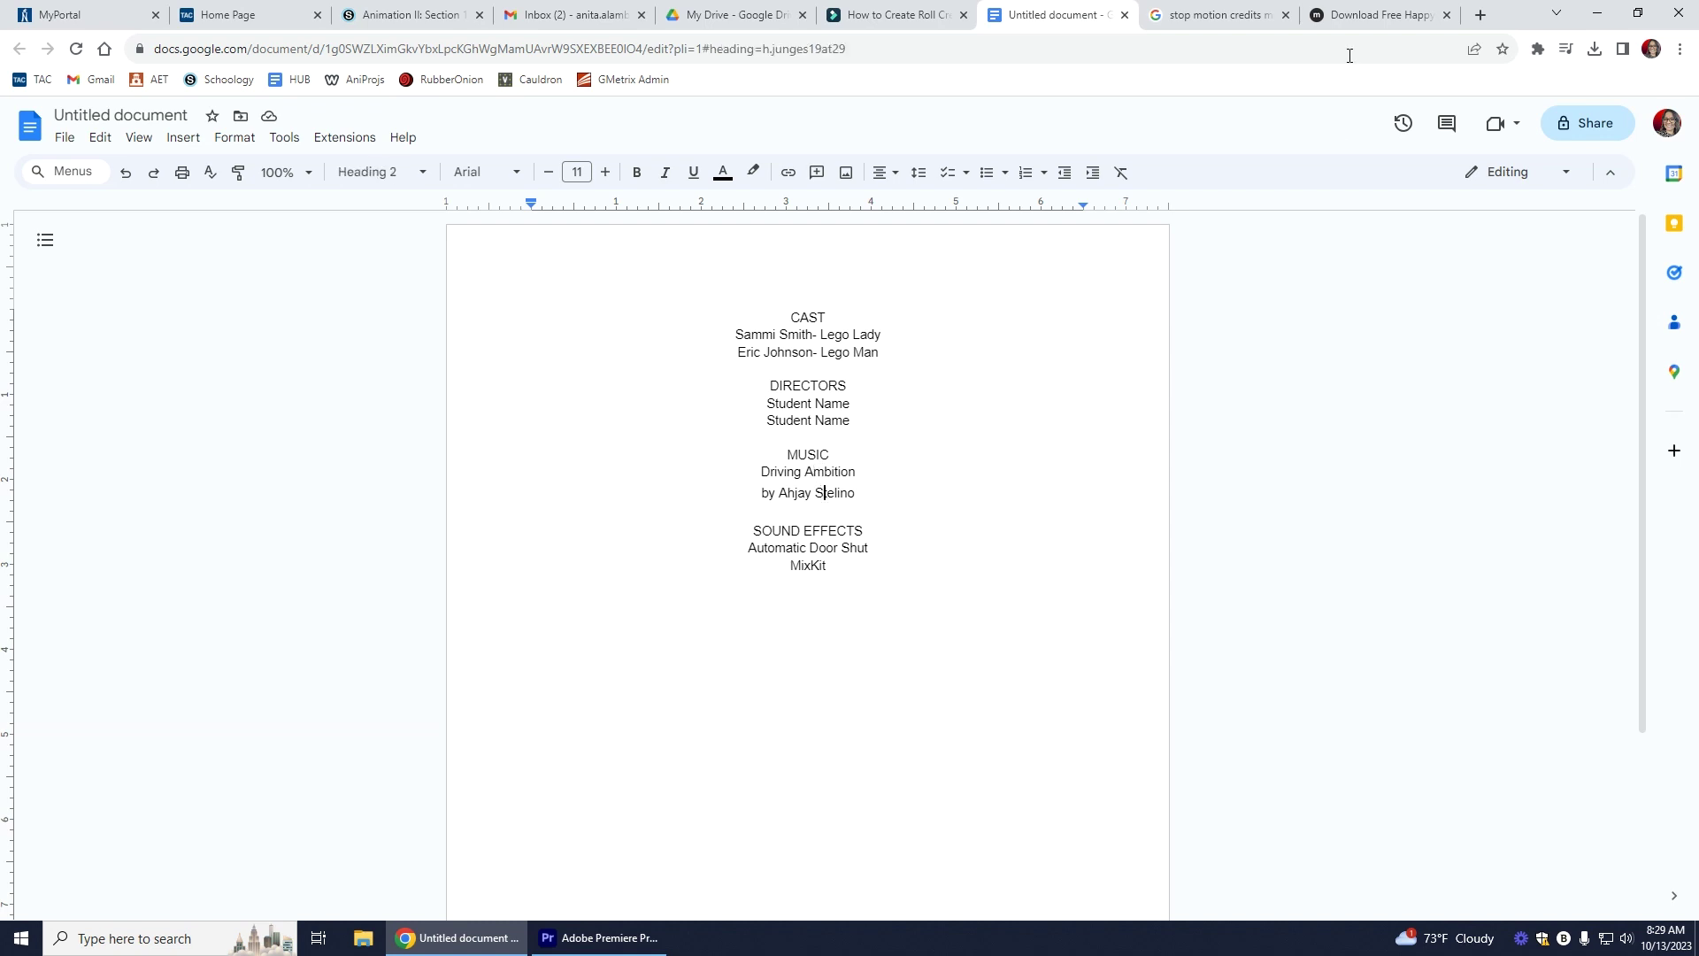
left_click(813, 476)
left_click(595, 946)
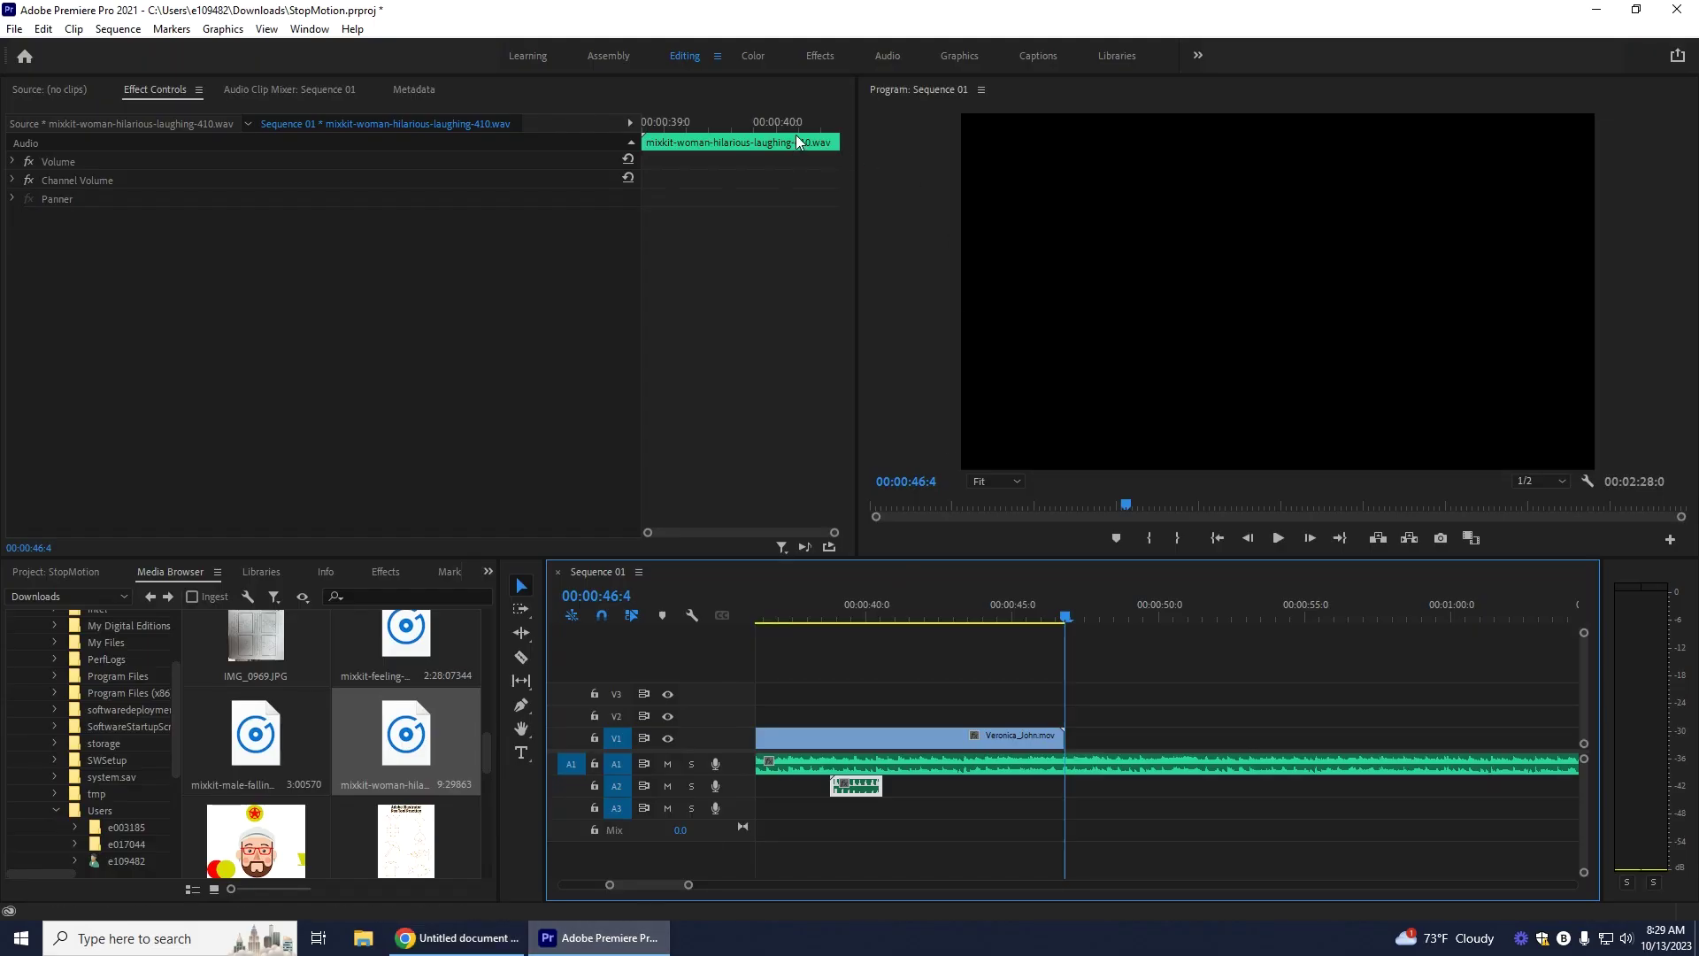
Step: Bring Premiere Pro forward and show the Essential Graphics panel from the Window menu
left_click(470, 944)
left_click(561, 942)
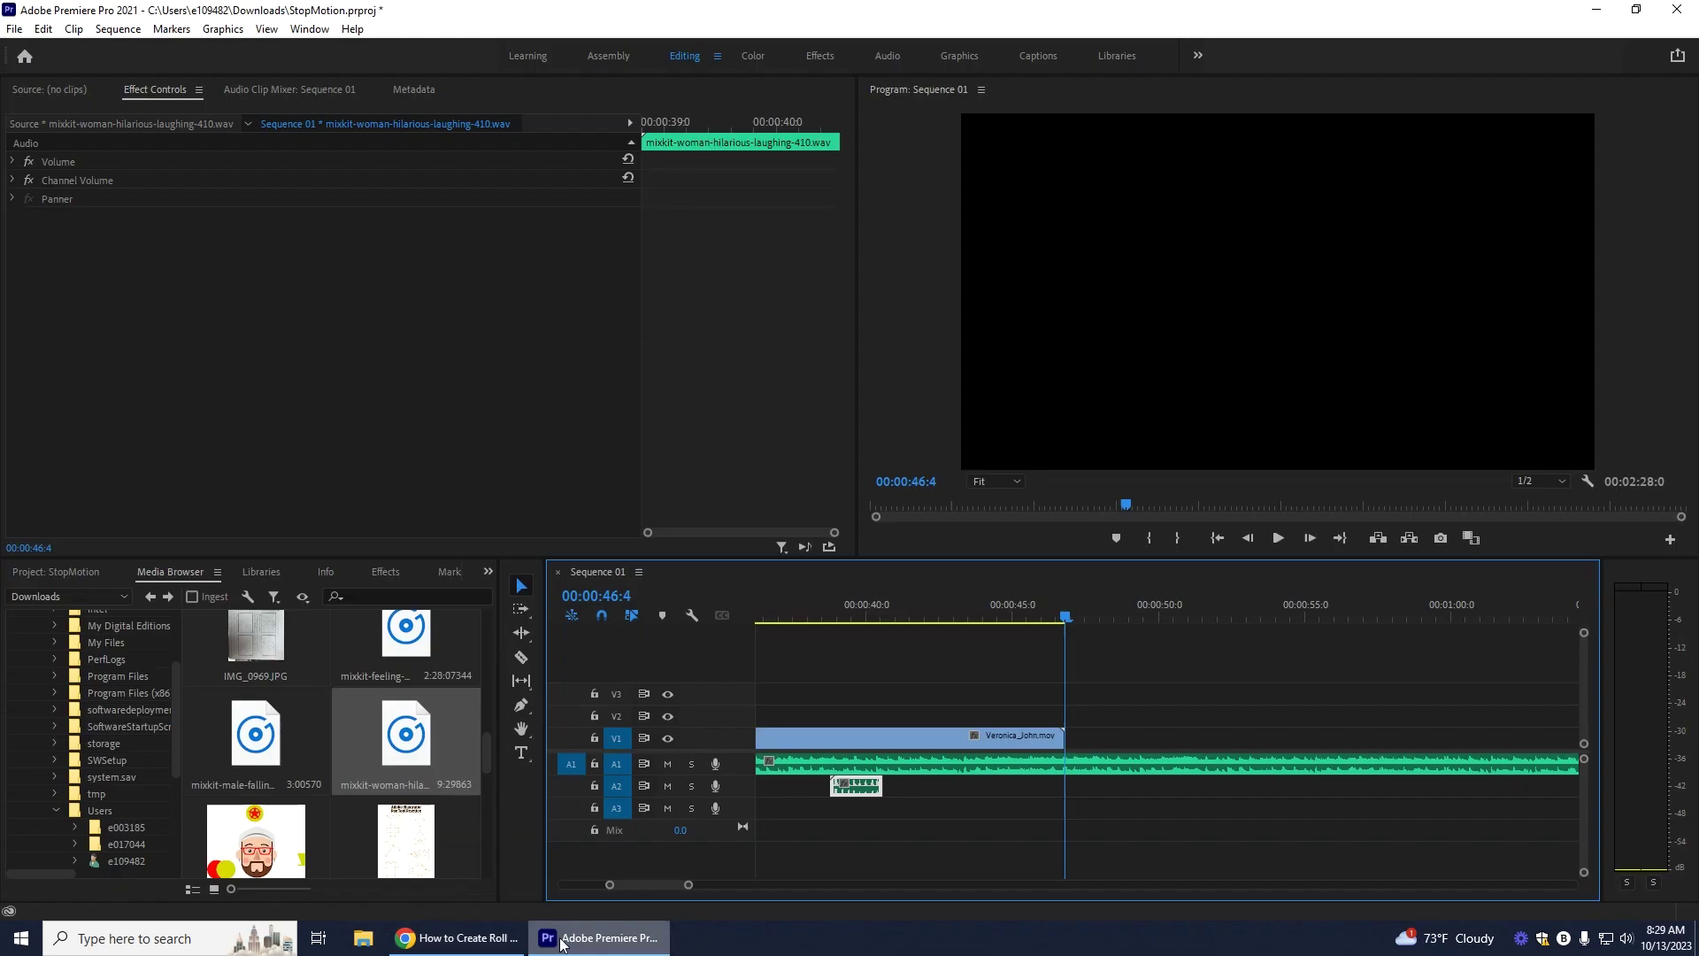
left_click(319, 26)
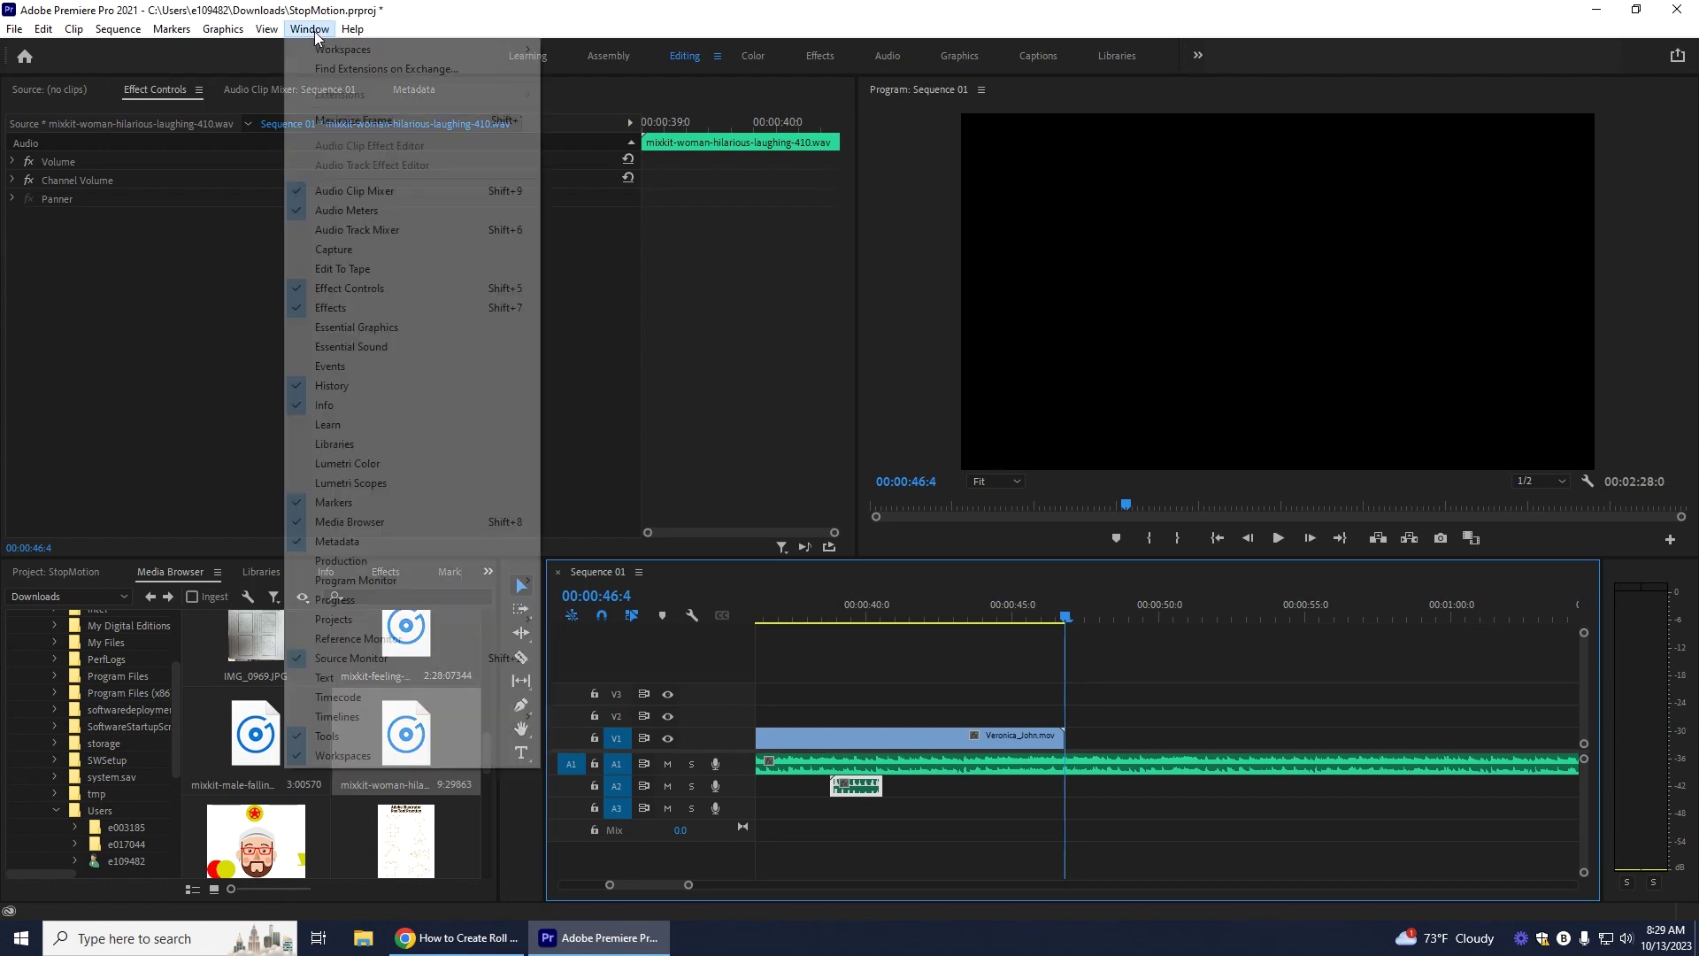
left_click(355, 331)
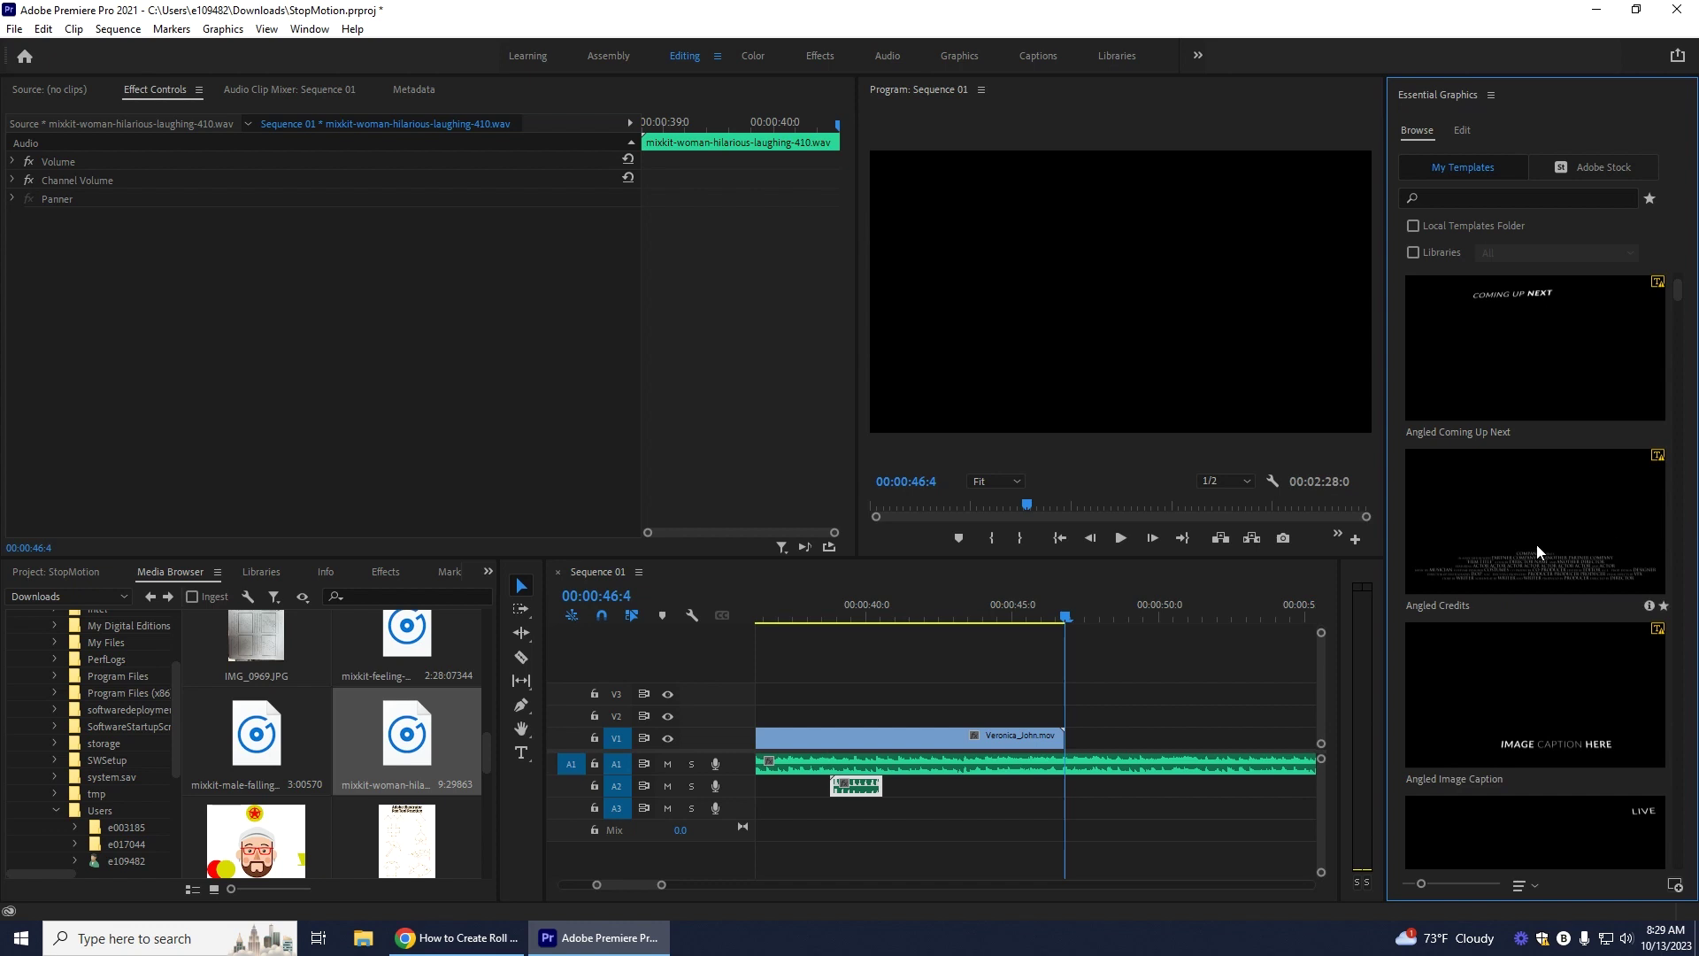
mouse_move(1540, 549)
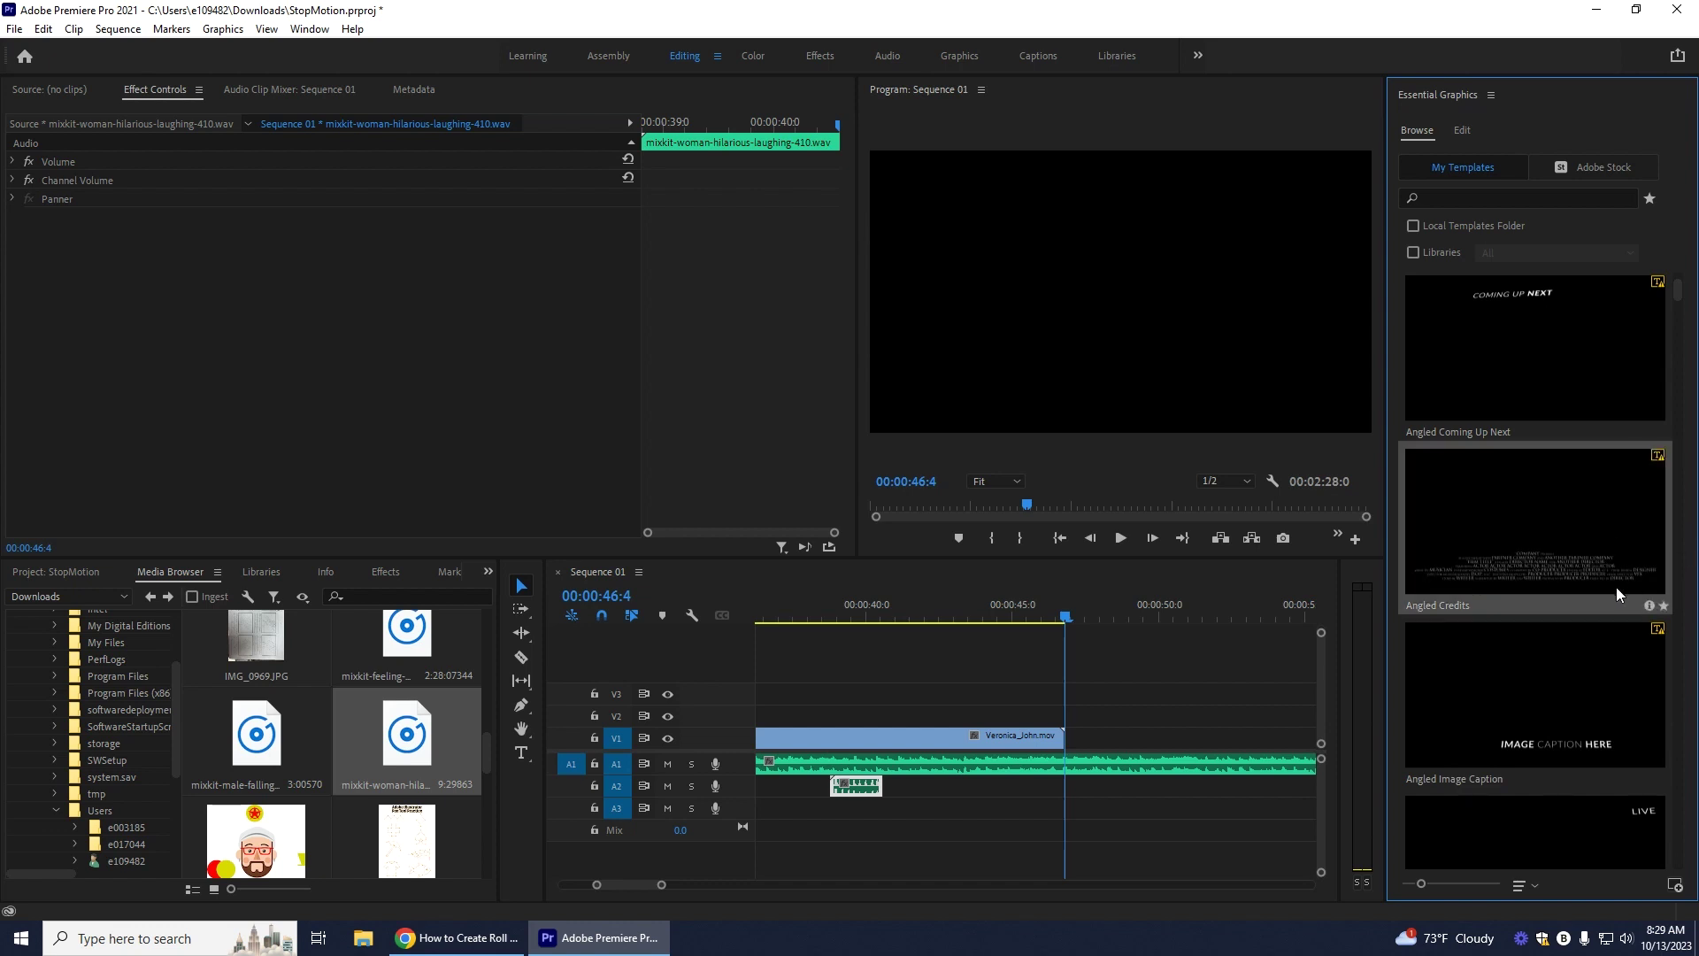
scroll(1624, 554, "down", 3)
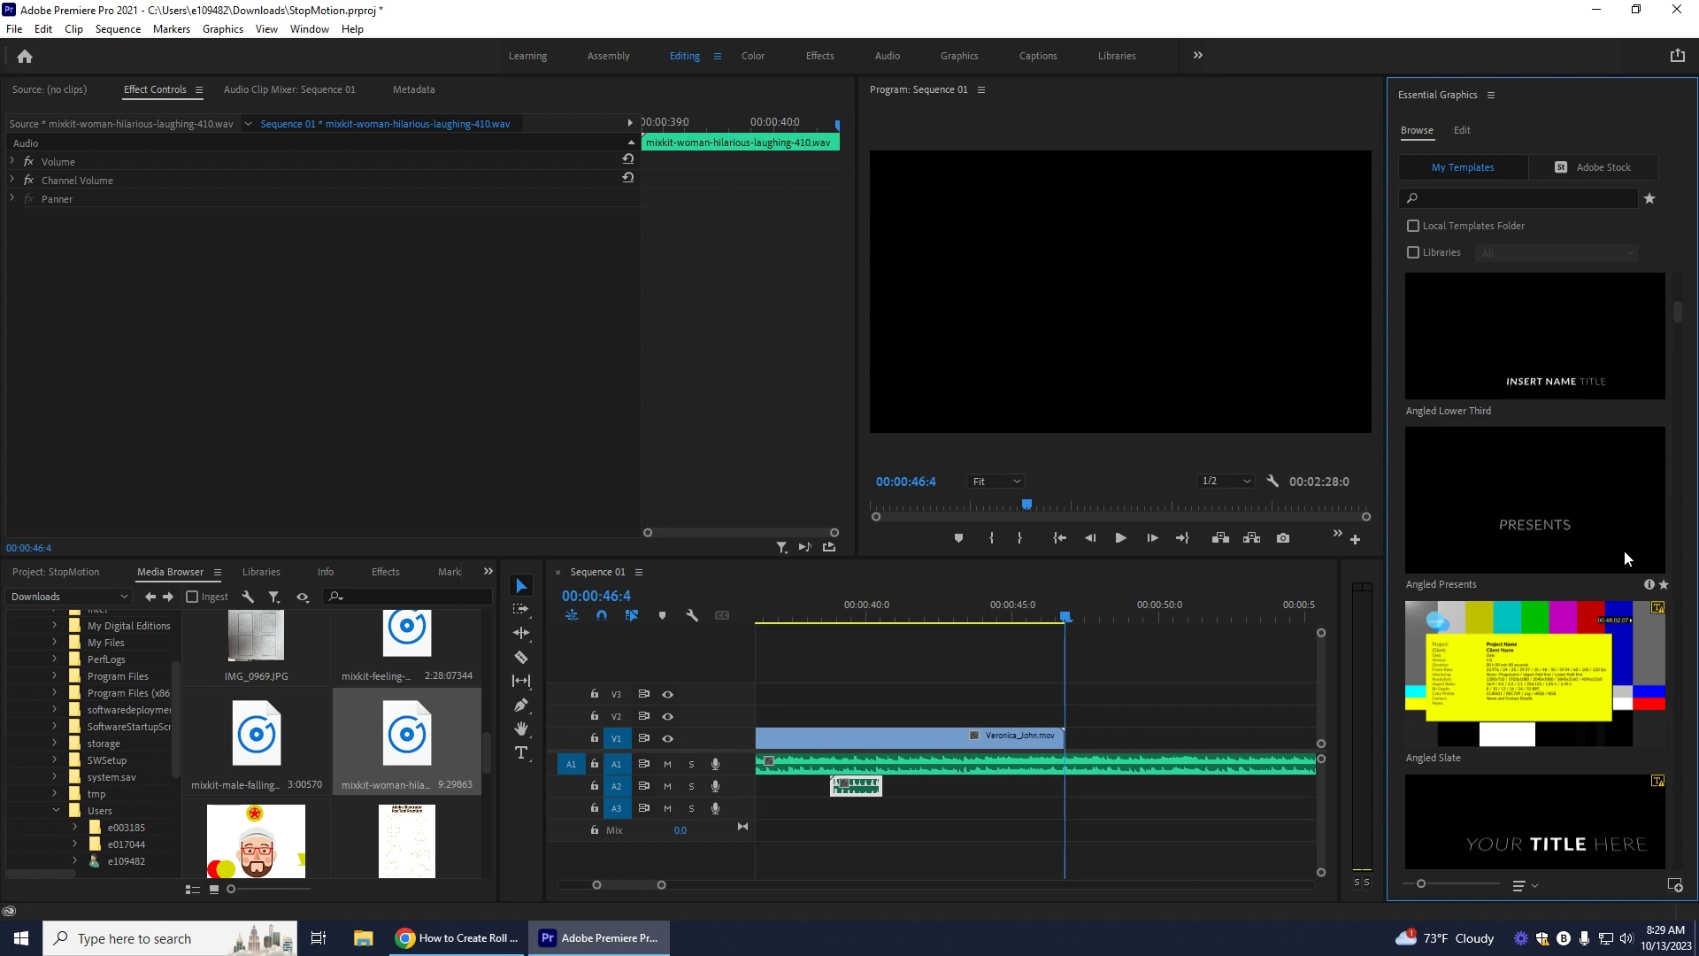
scroll(1569, 520, "up", 5)
left_click(1512, 194)
type("credits")
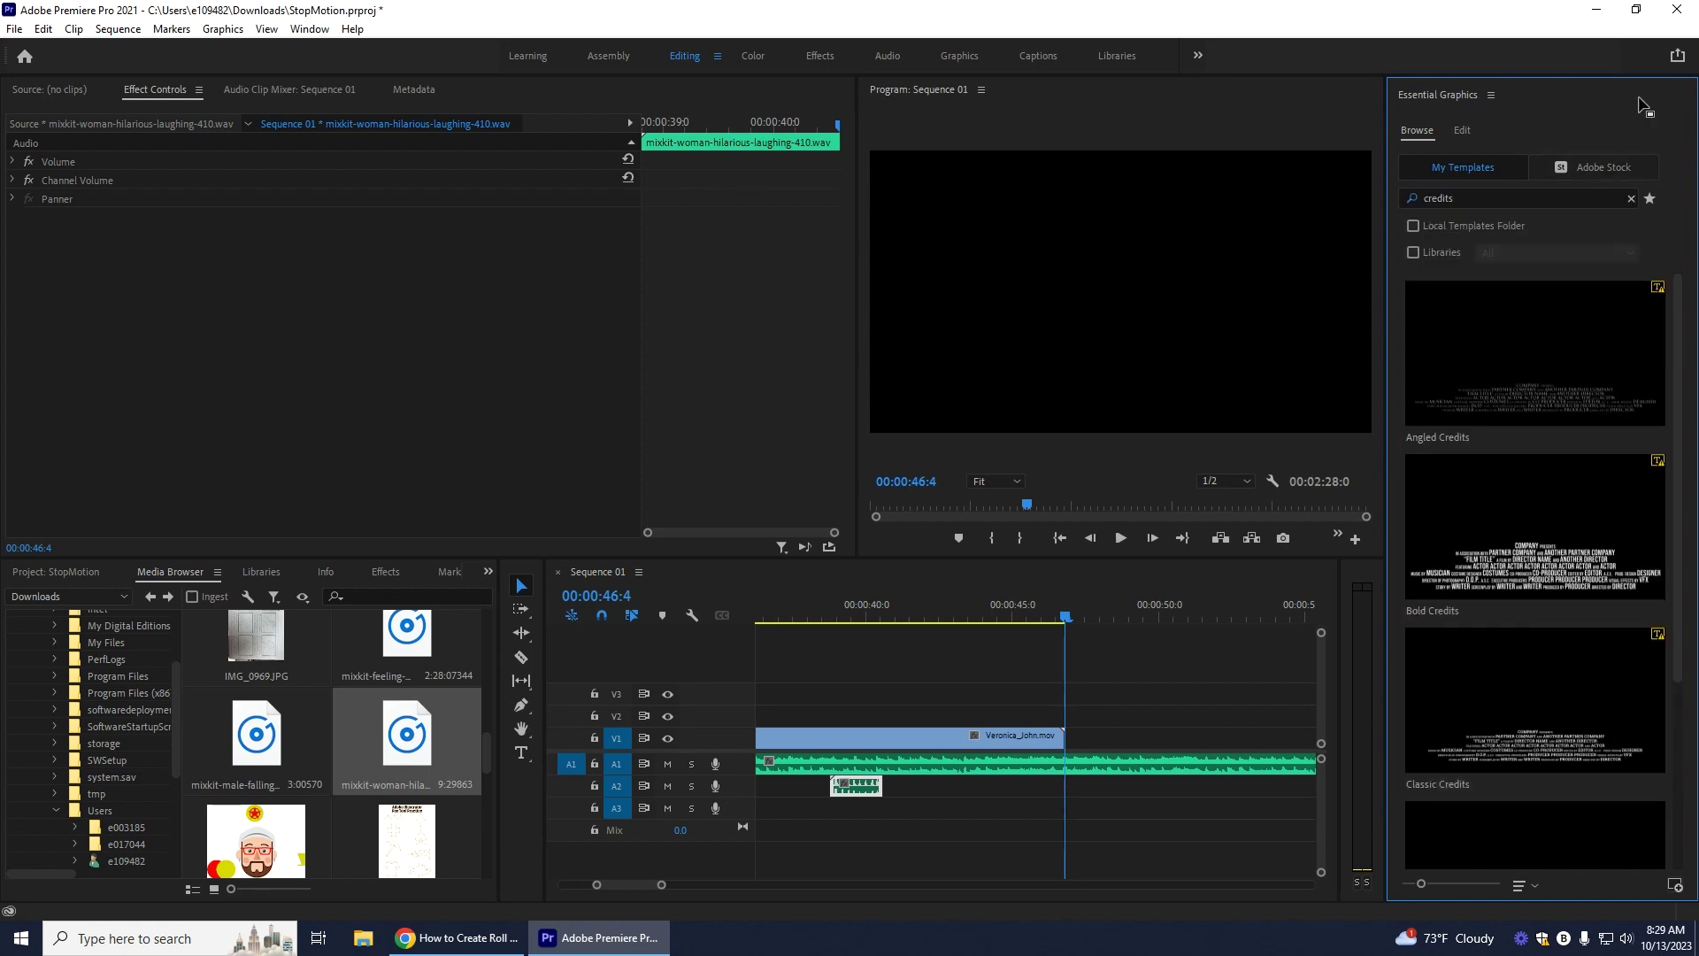
scroll(1564, 383, "down", 3)
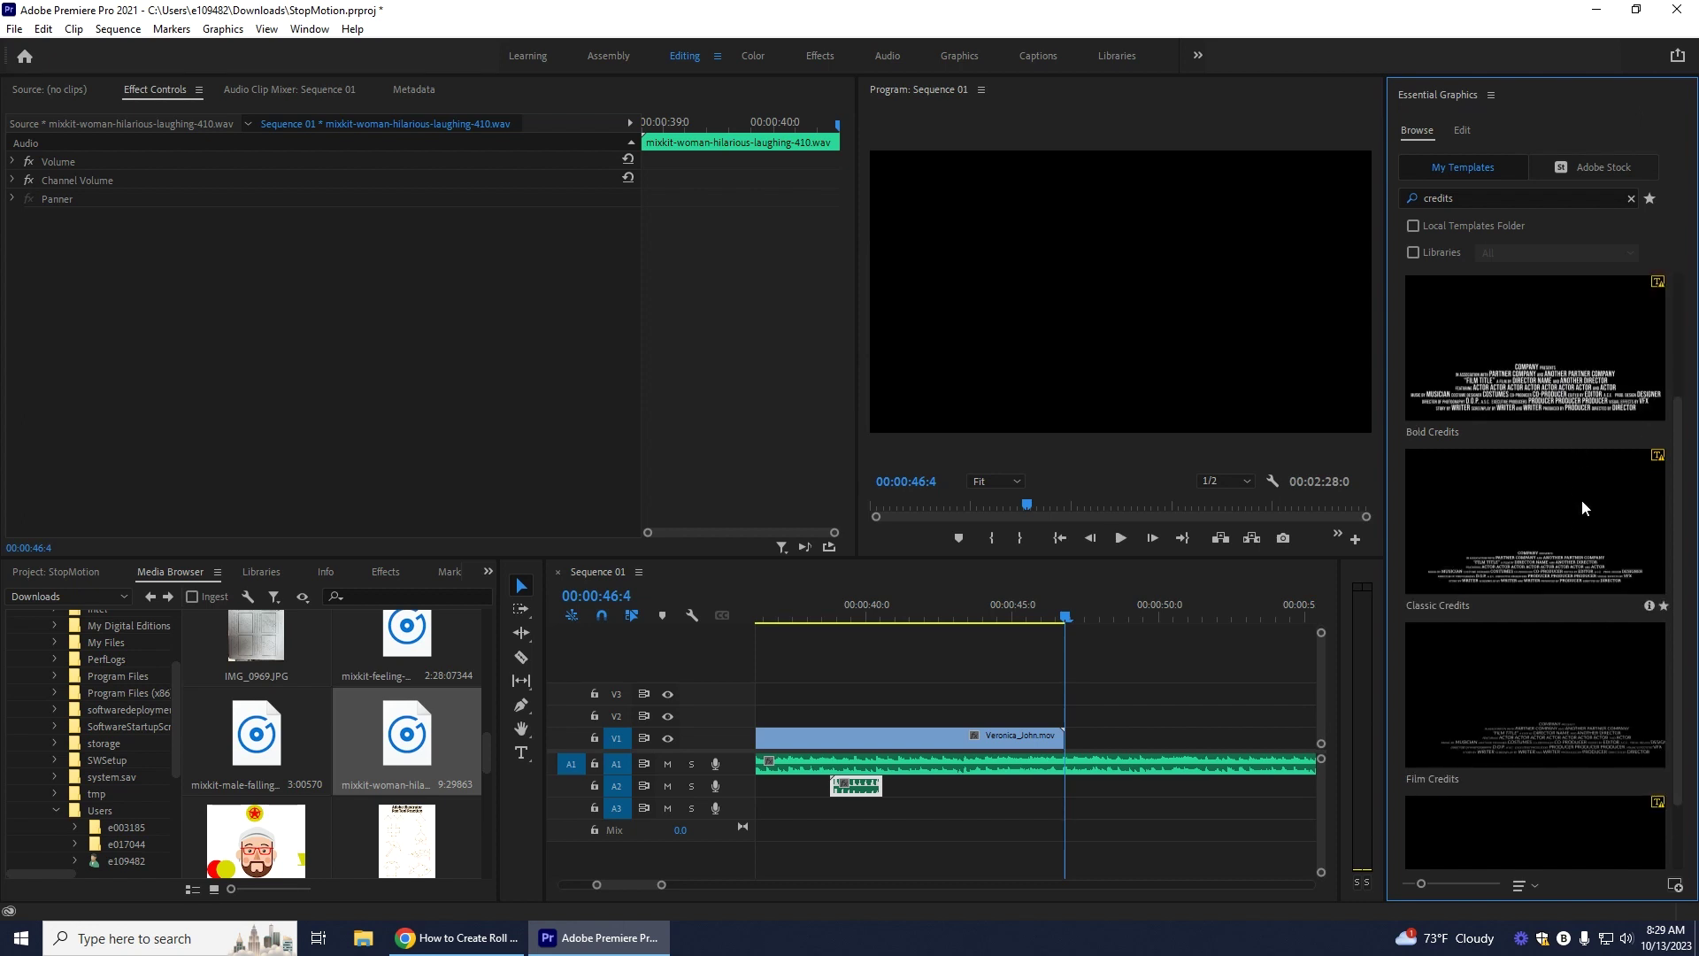
scroll(1581, 501, "up", 2)
left_click_drag(1572, 460, 1080, 744)
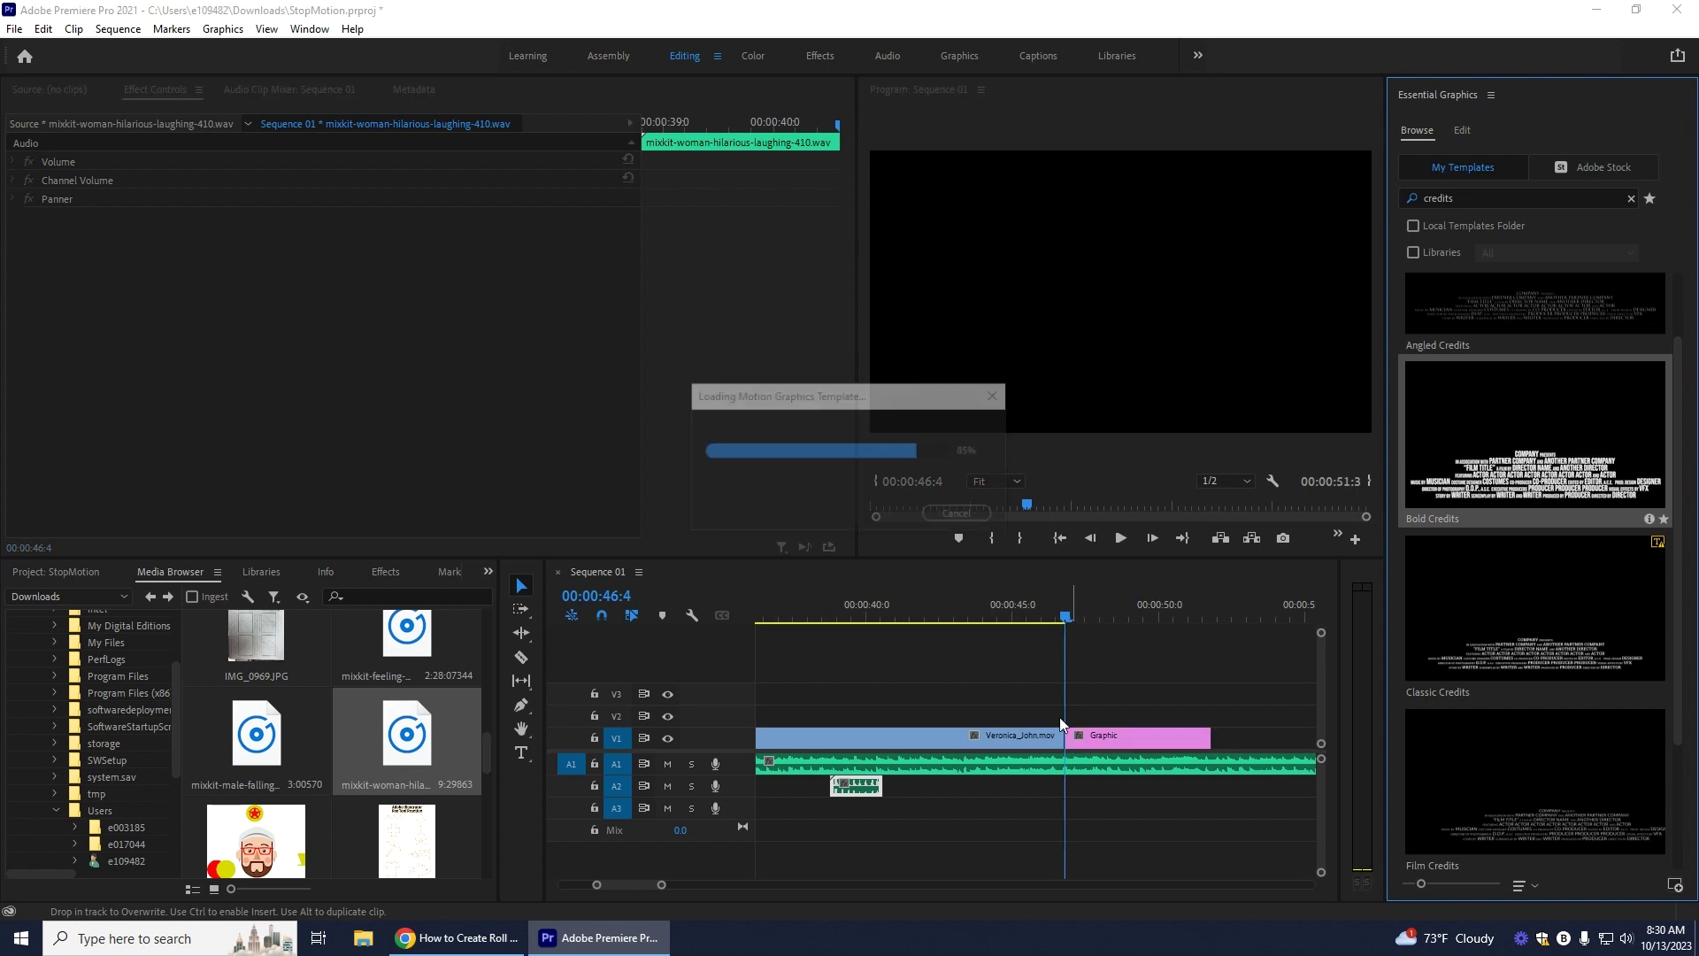
Step: Preview the new credits, select the COMPANY PRESENTS clip, and scrub back to 00:00:47:0
left_click(1127, 538)
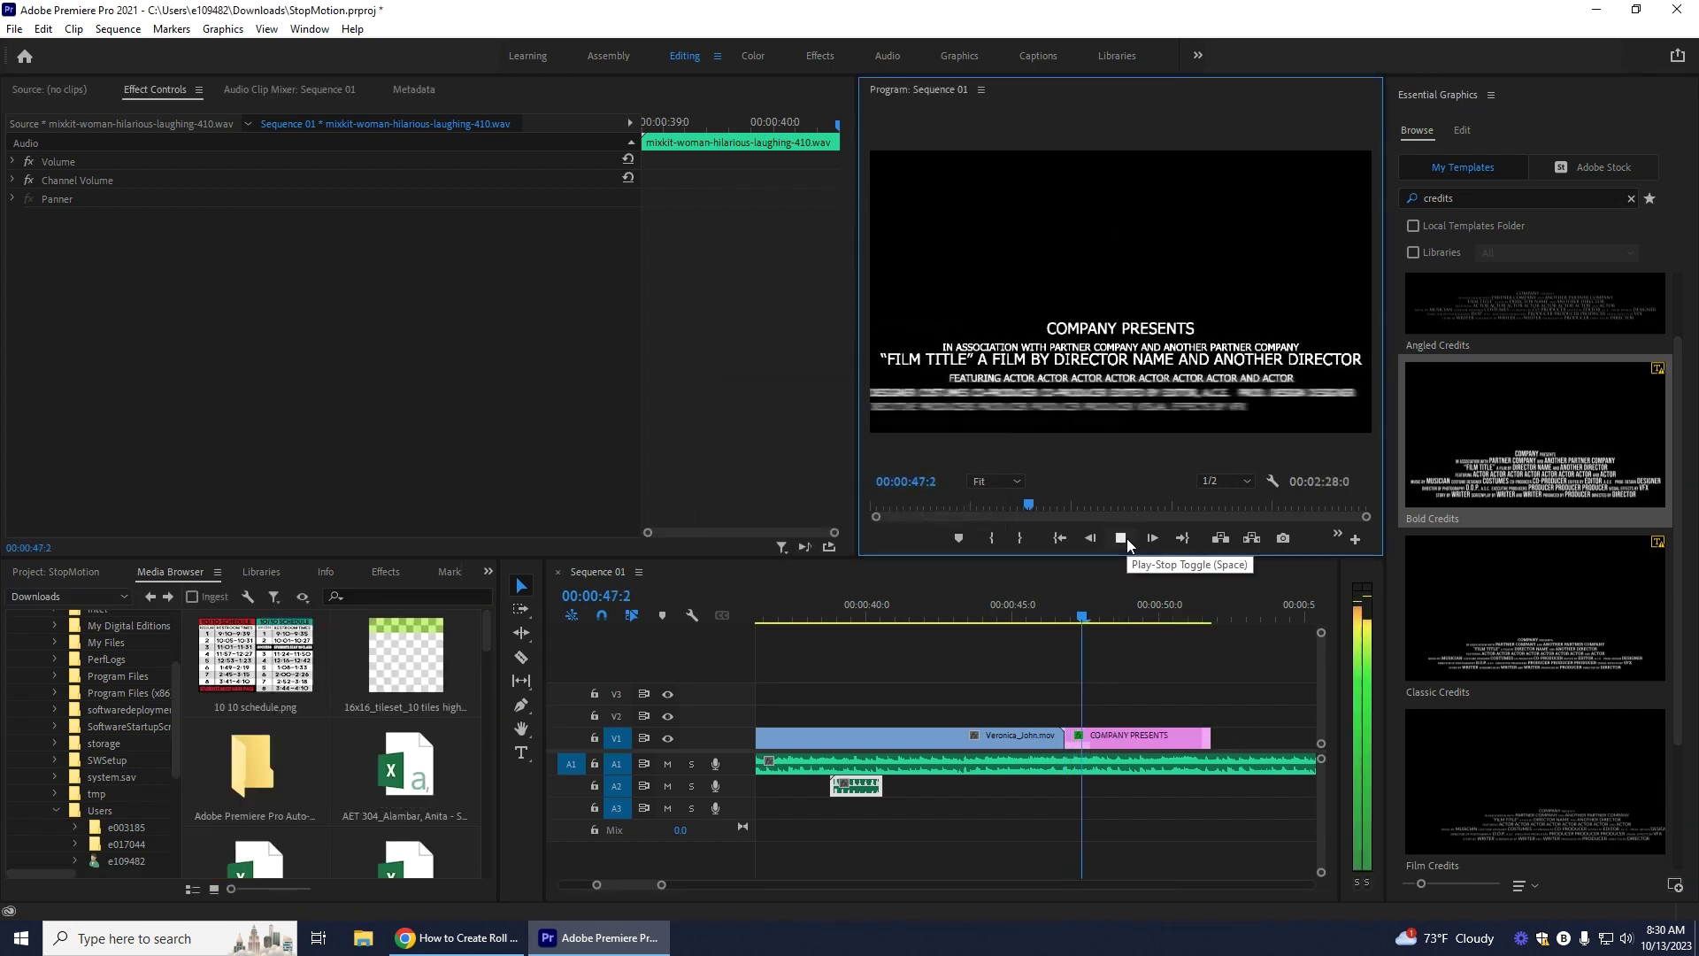
left_click(1122, 539)
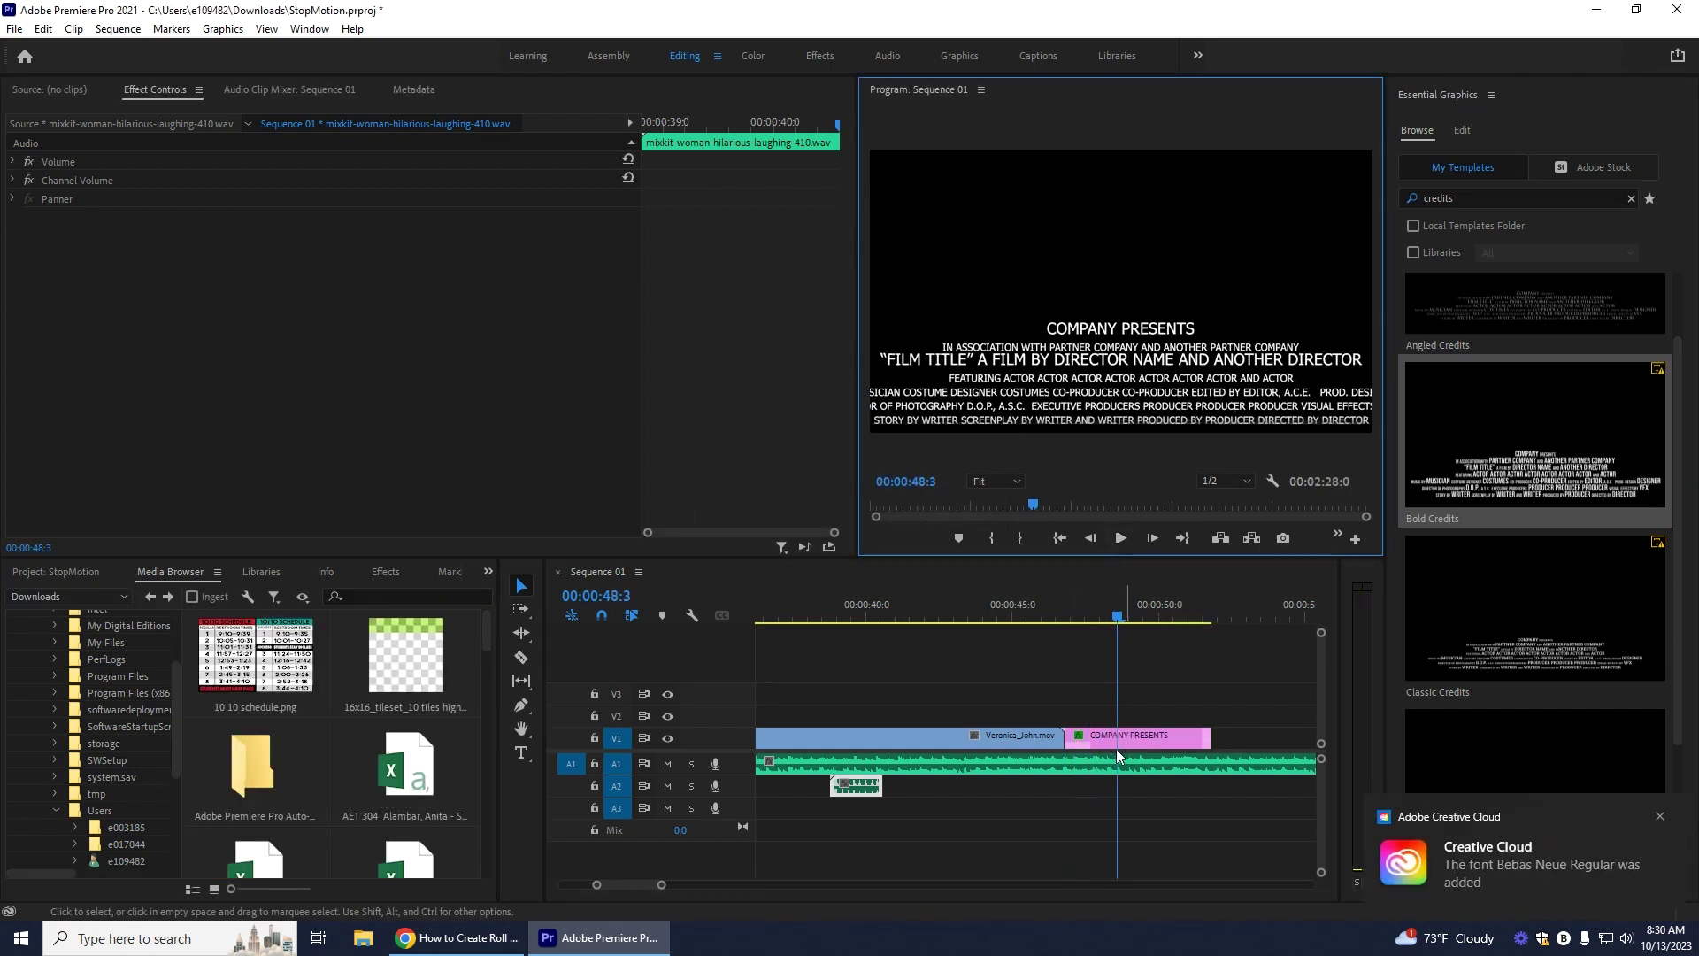
left_click(1108, 741)
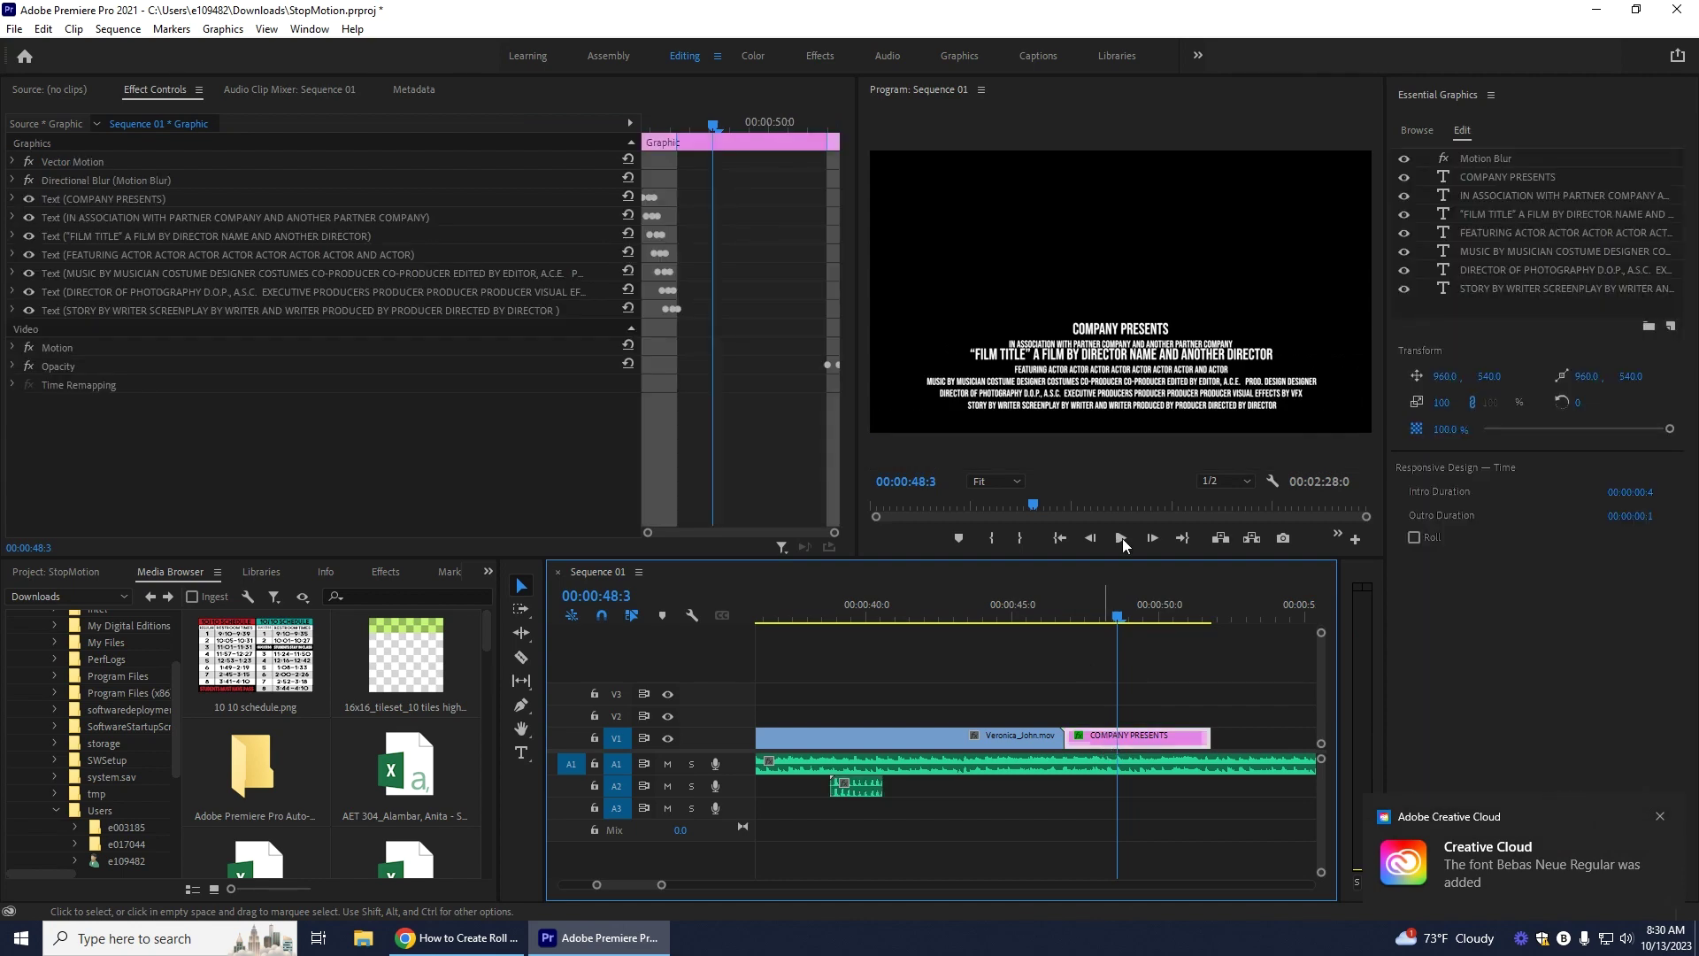
left_click_drag(1117, 617, 1070, 622)
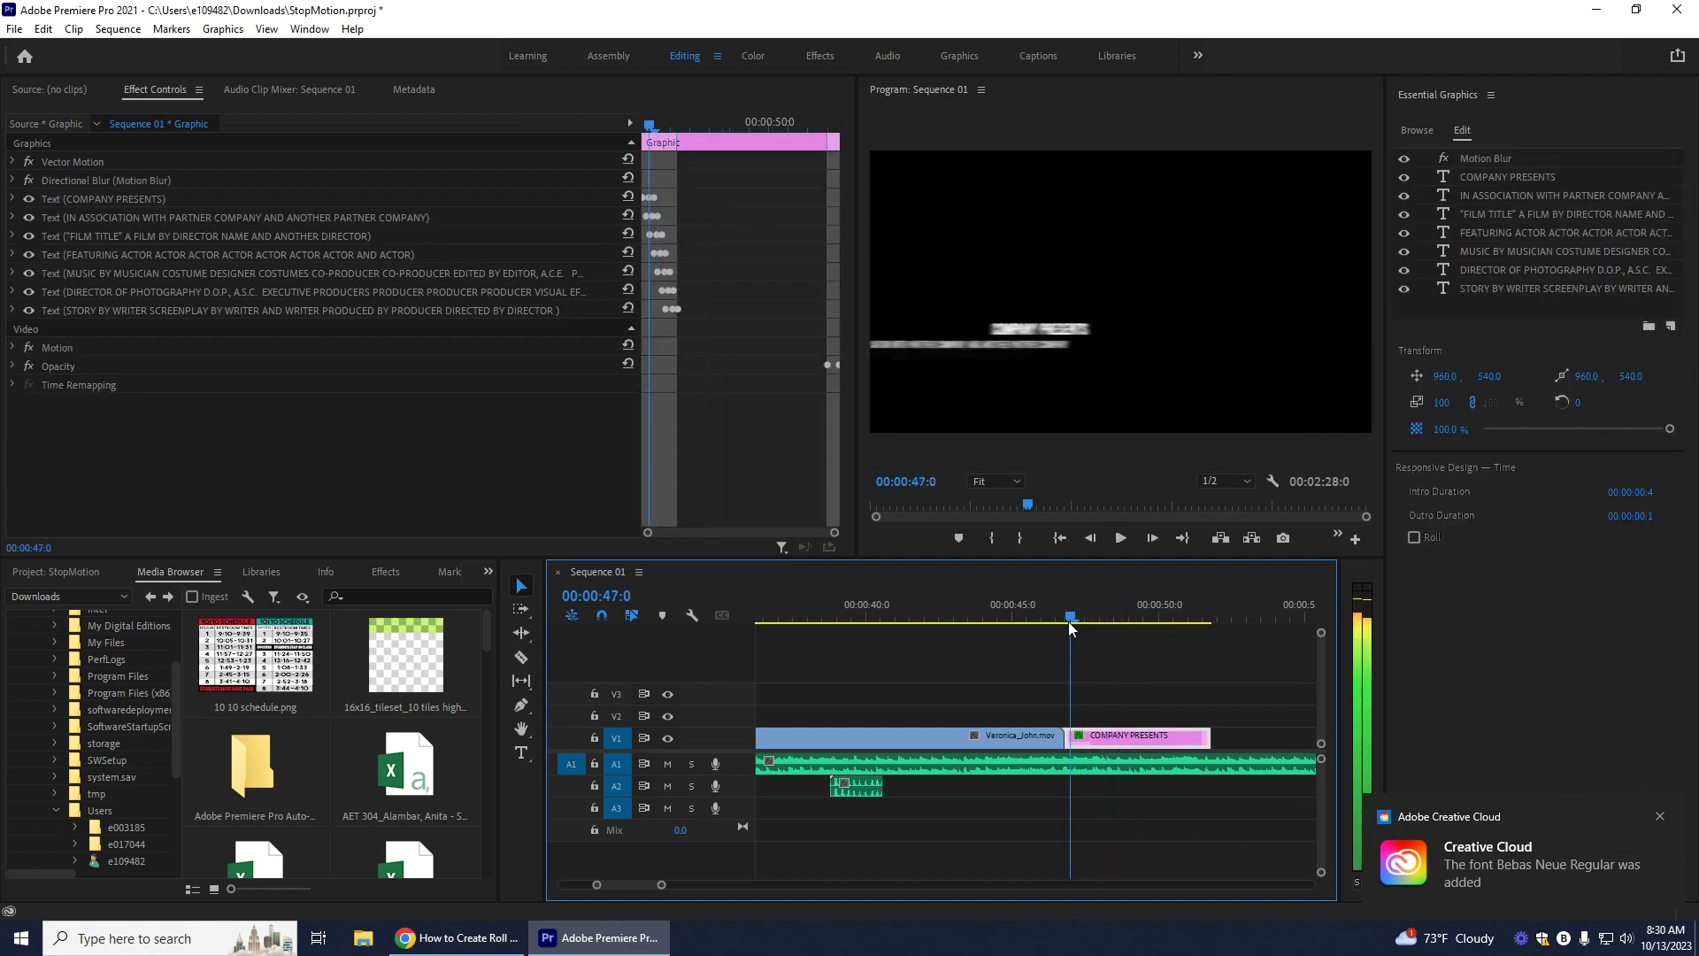
Step: Replace the COMPANY PRESENTS title with 'Lego Adventures'
left_click(177, 199)
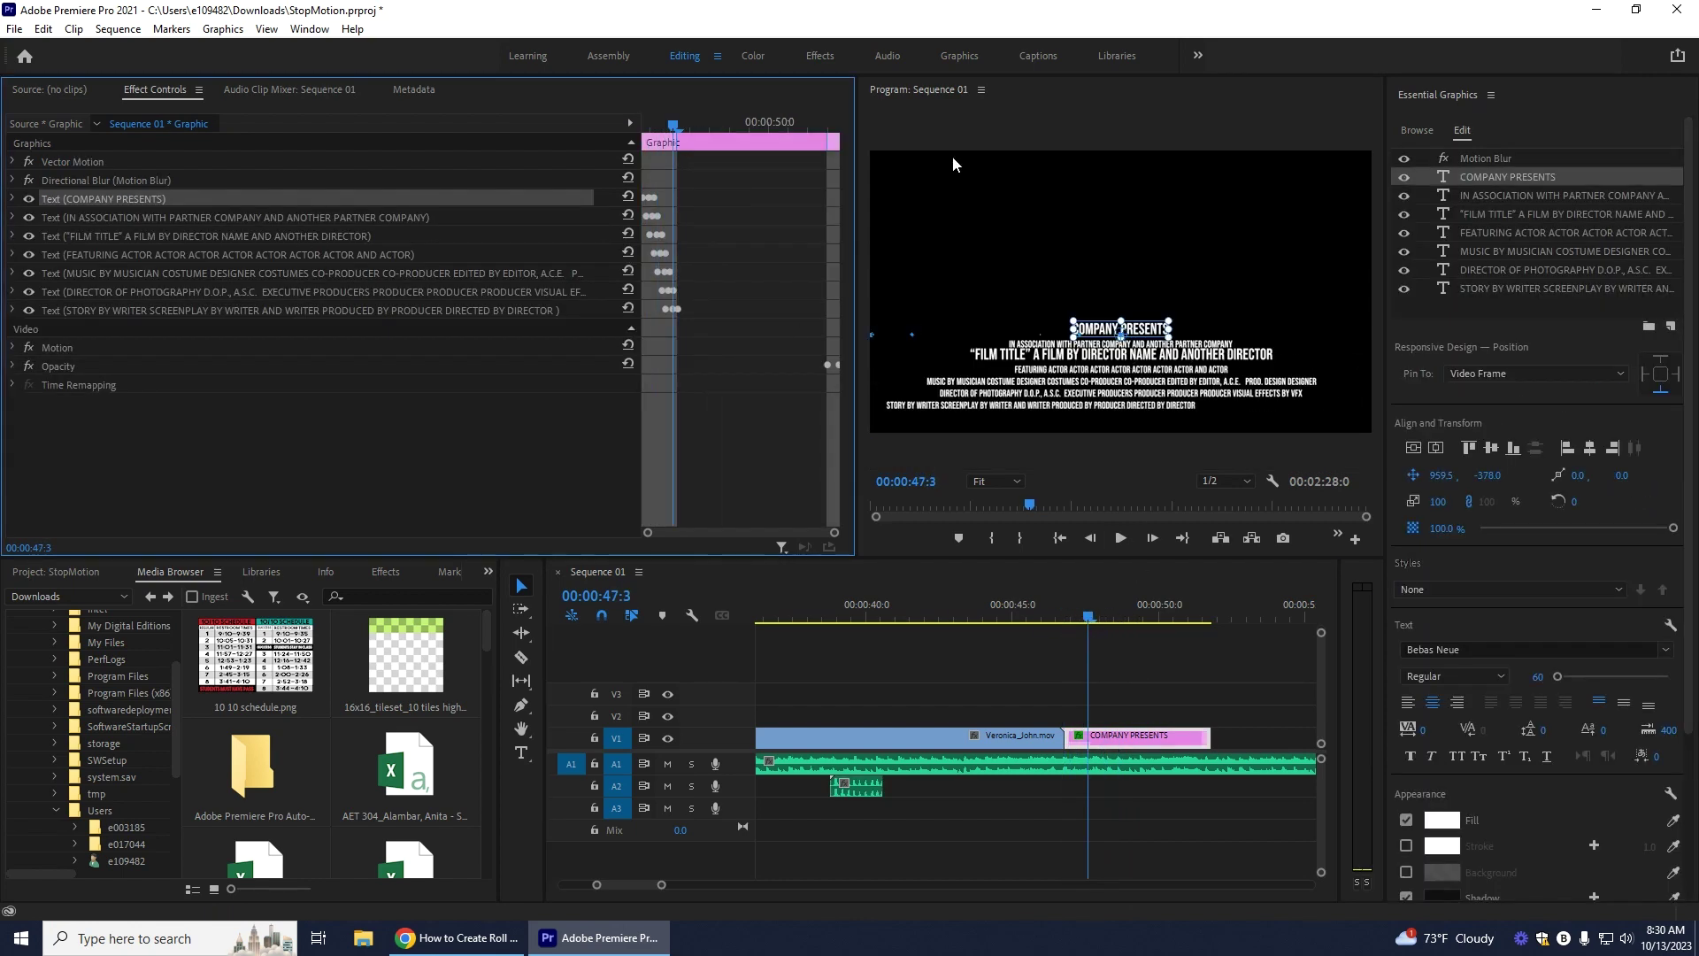
double_click(1523, 179)
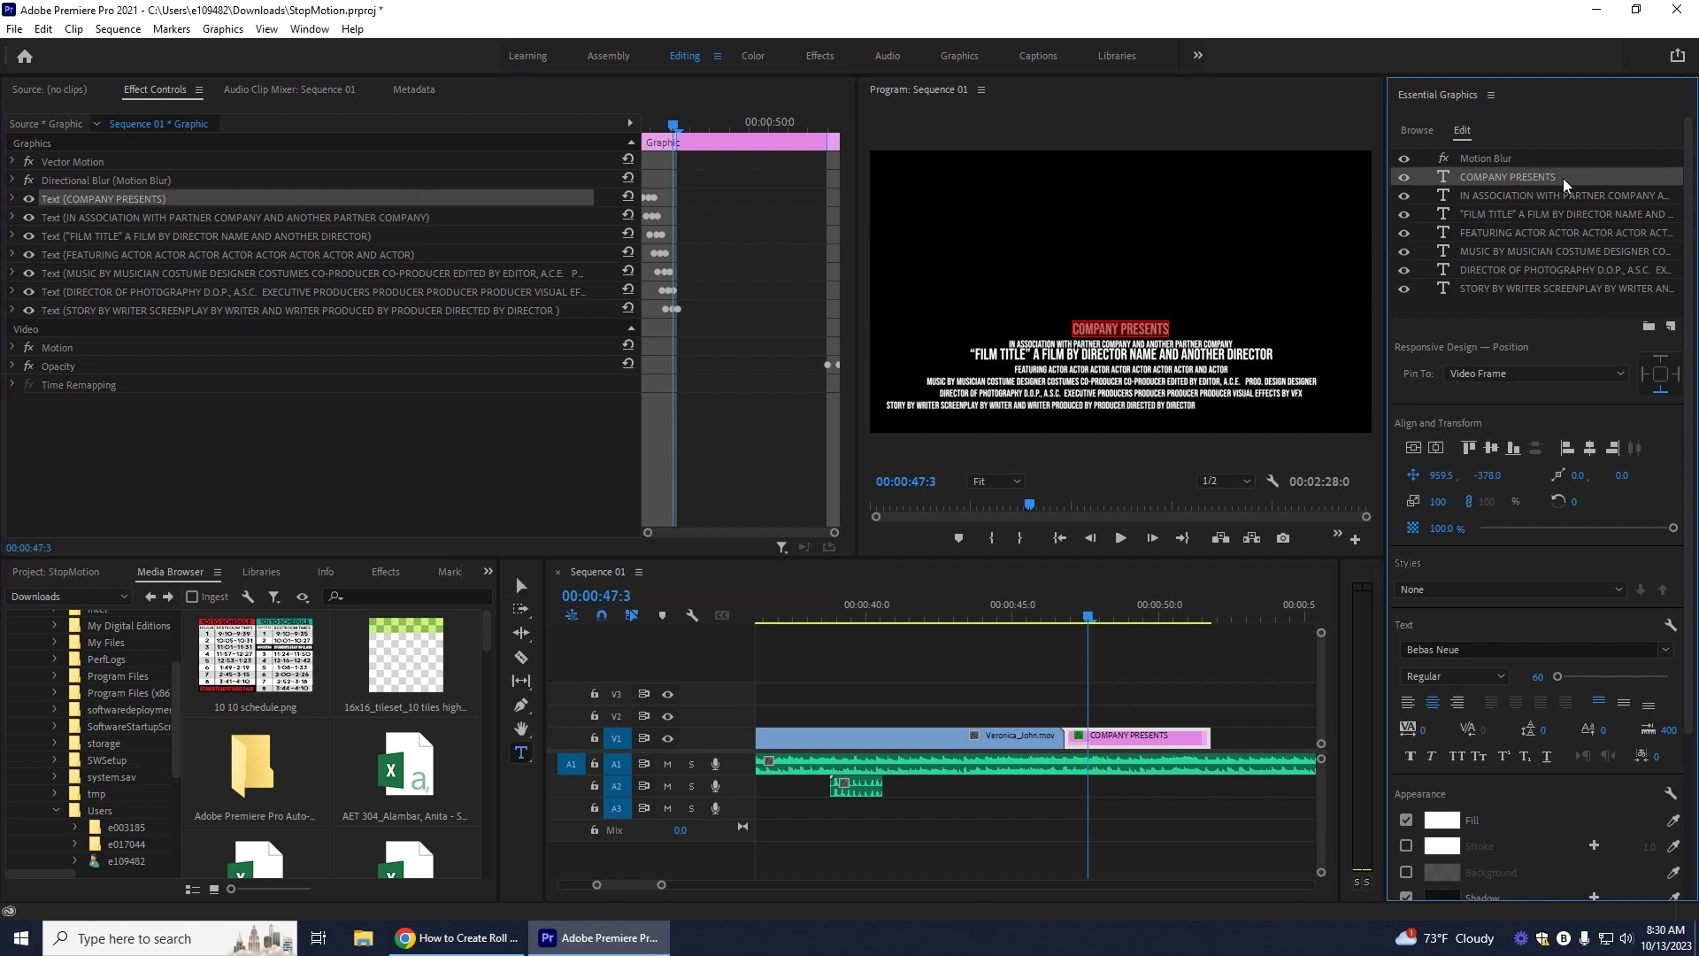
type("k")
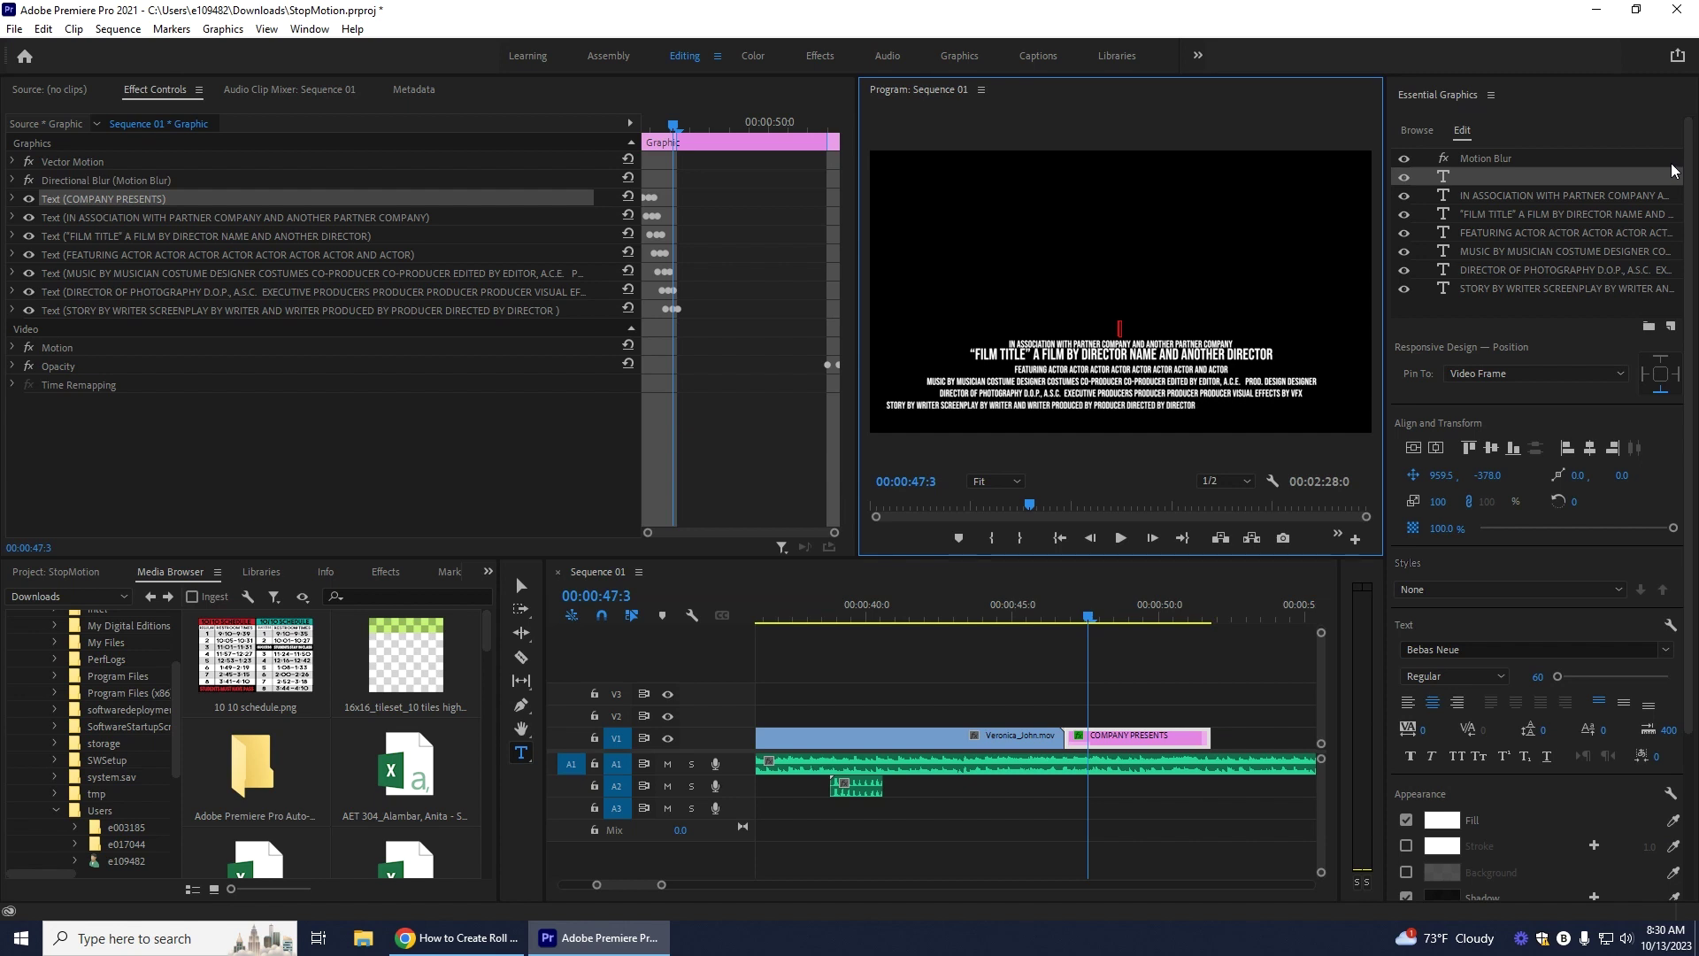
key("ctrl+z")
left_click(1525, 184)
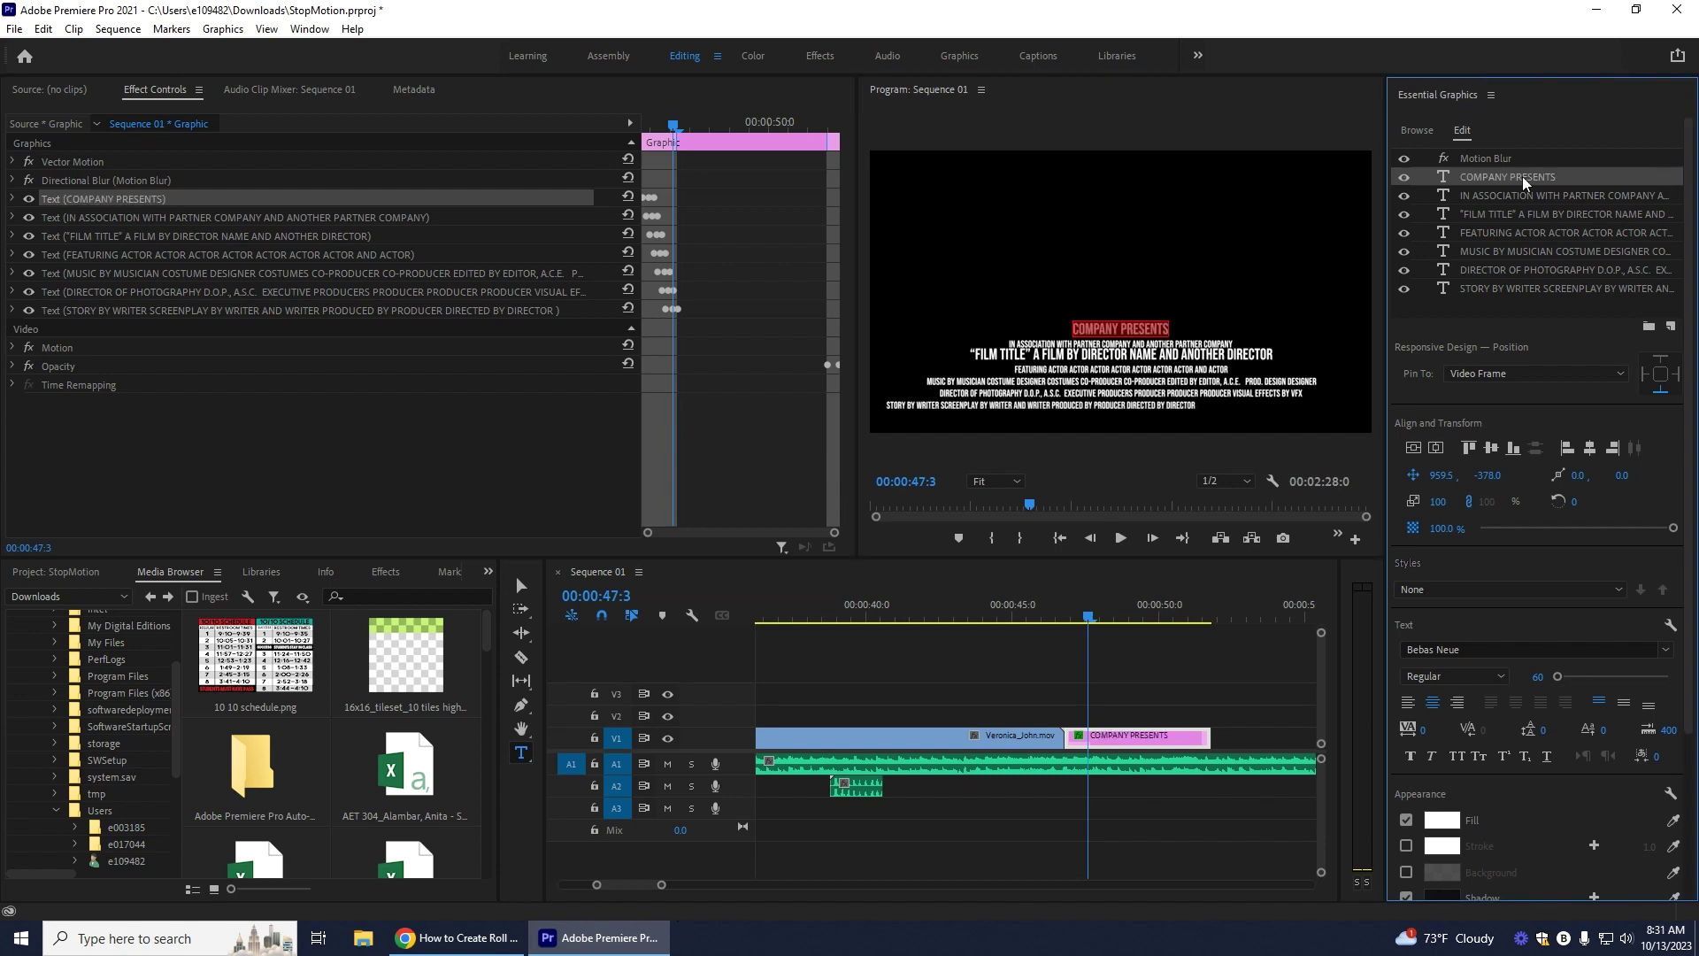
double_click(1571, 185)
type("hg")
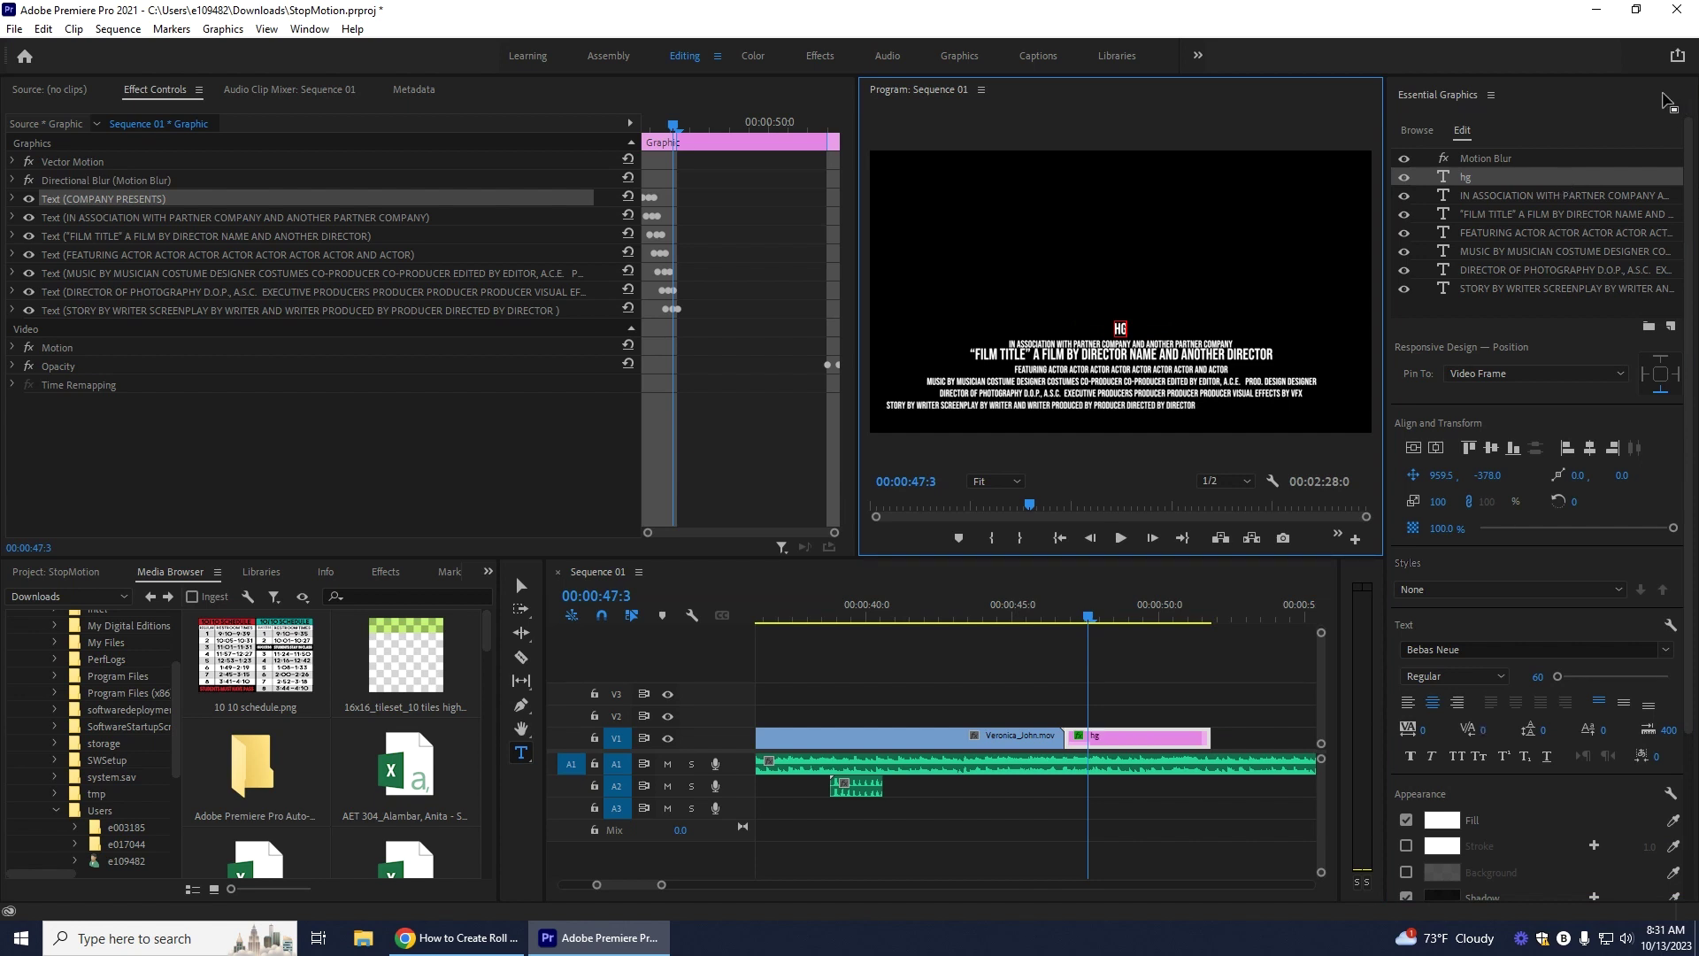
left_click(1466, 184)
type("L")
key("BackSpace")
key("BackSpace")
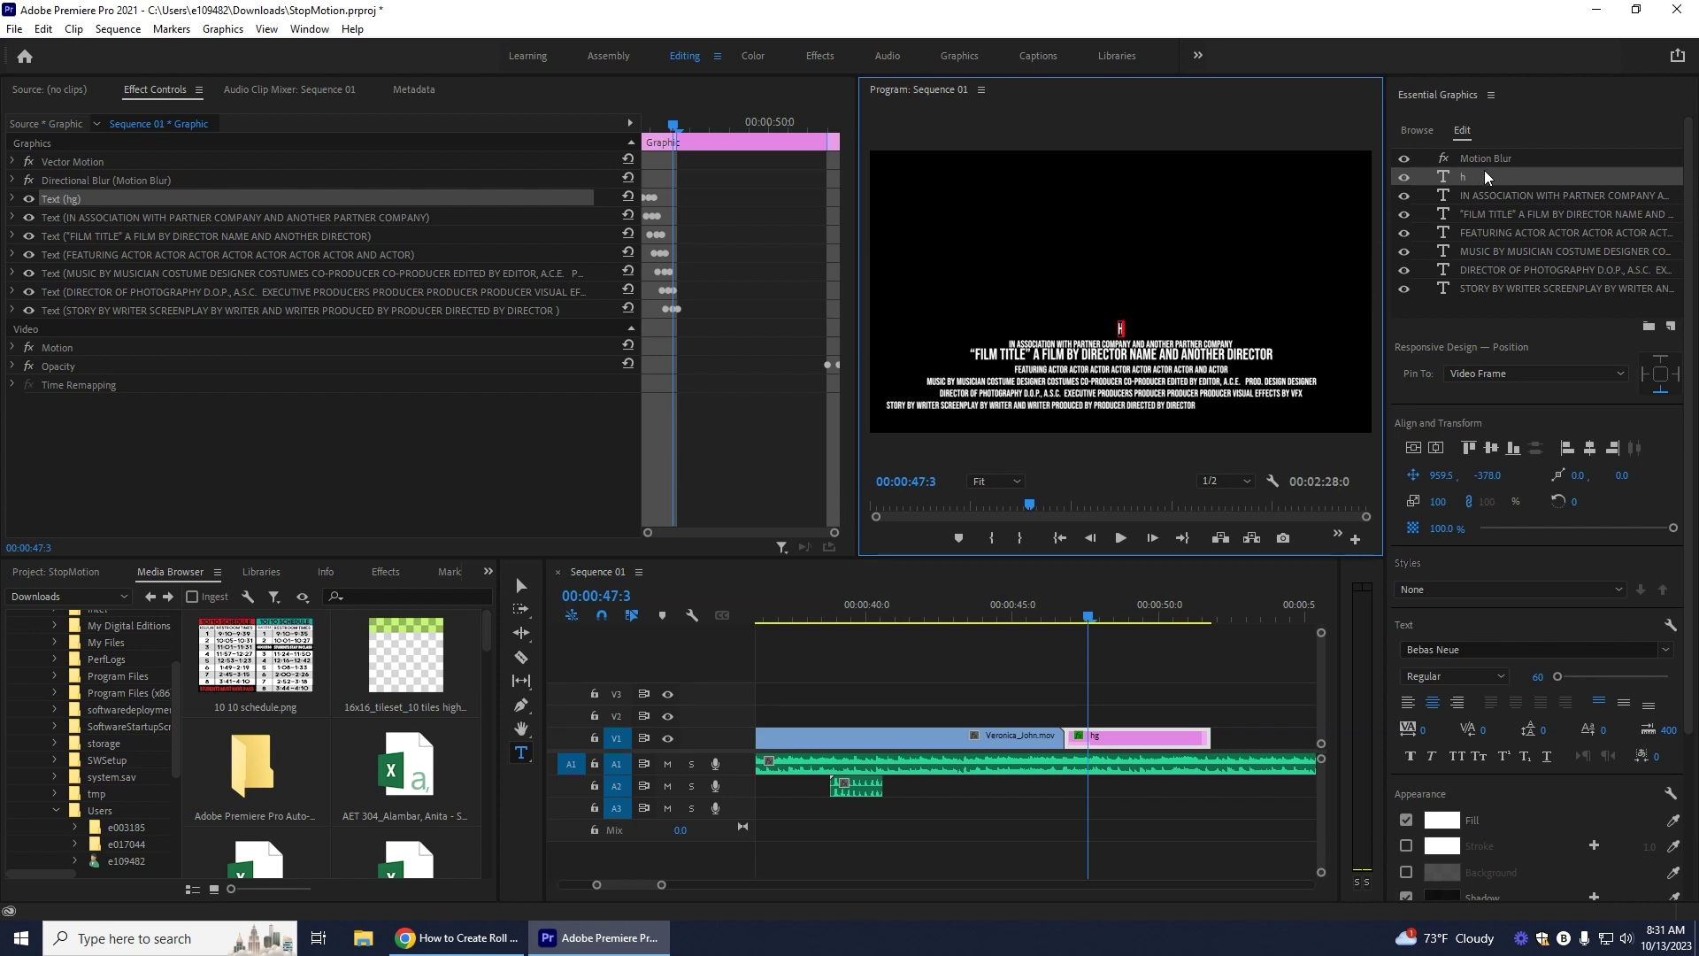
type("Lego Adventures")
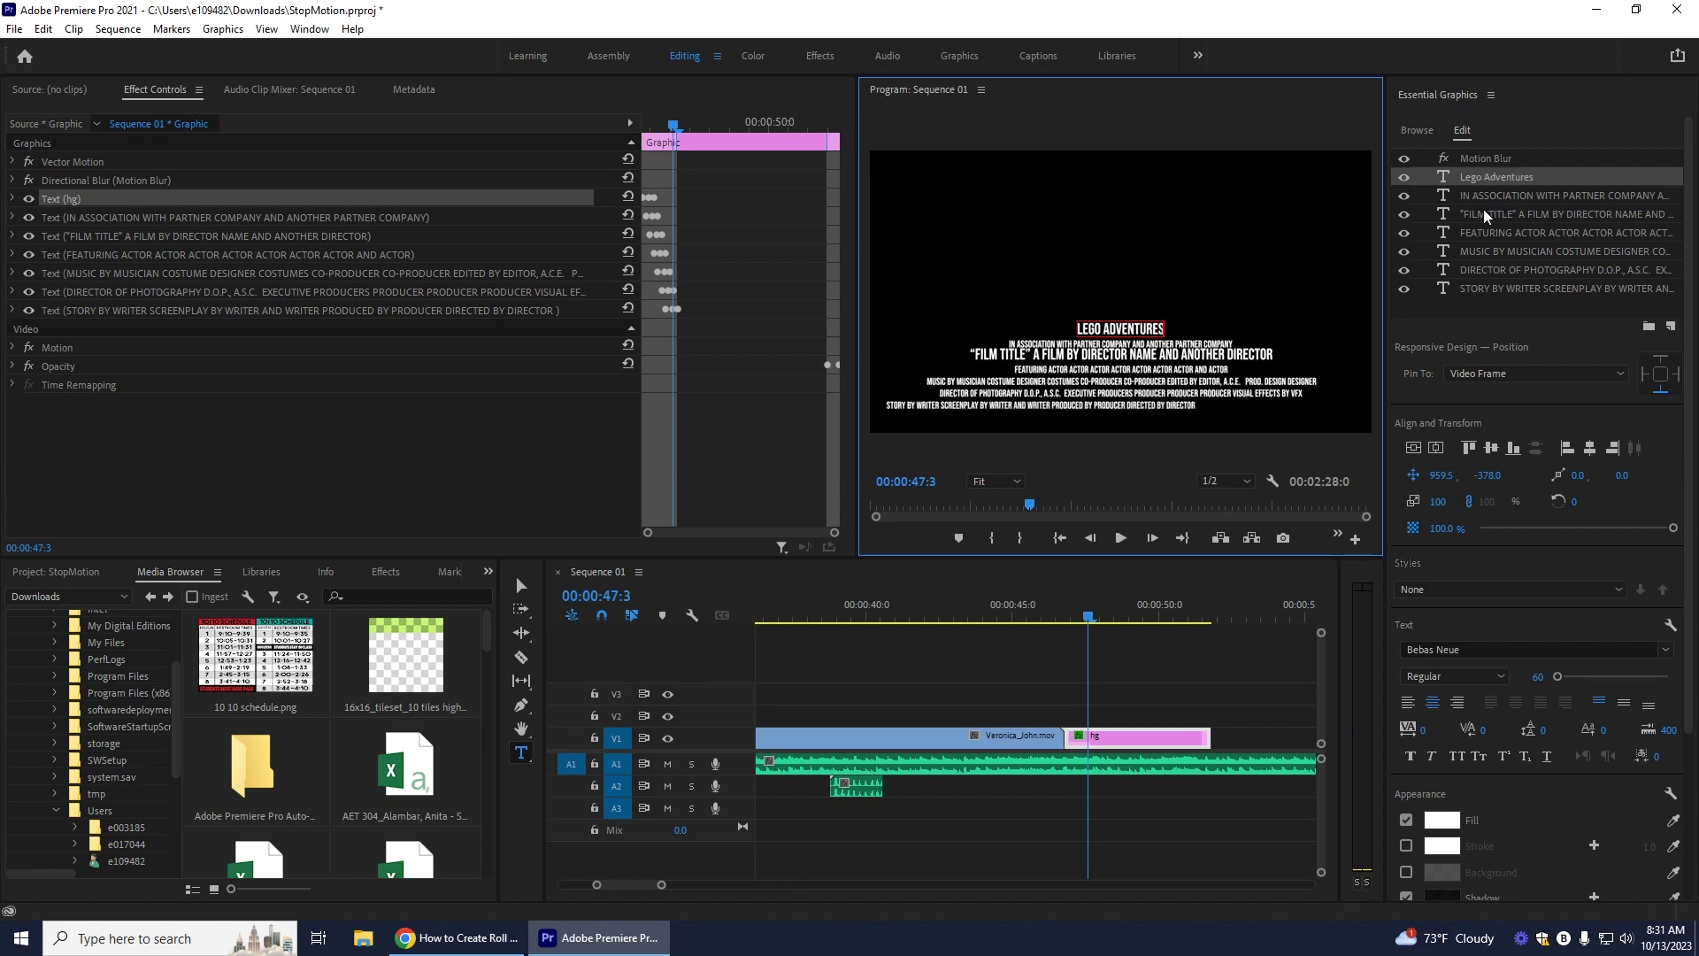
Step: Hide the IN ASSOCIATION WITH PARTNER COMPANY and FILM TITLE lines, and paste the two cast lines
left_click(1504, 198)
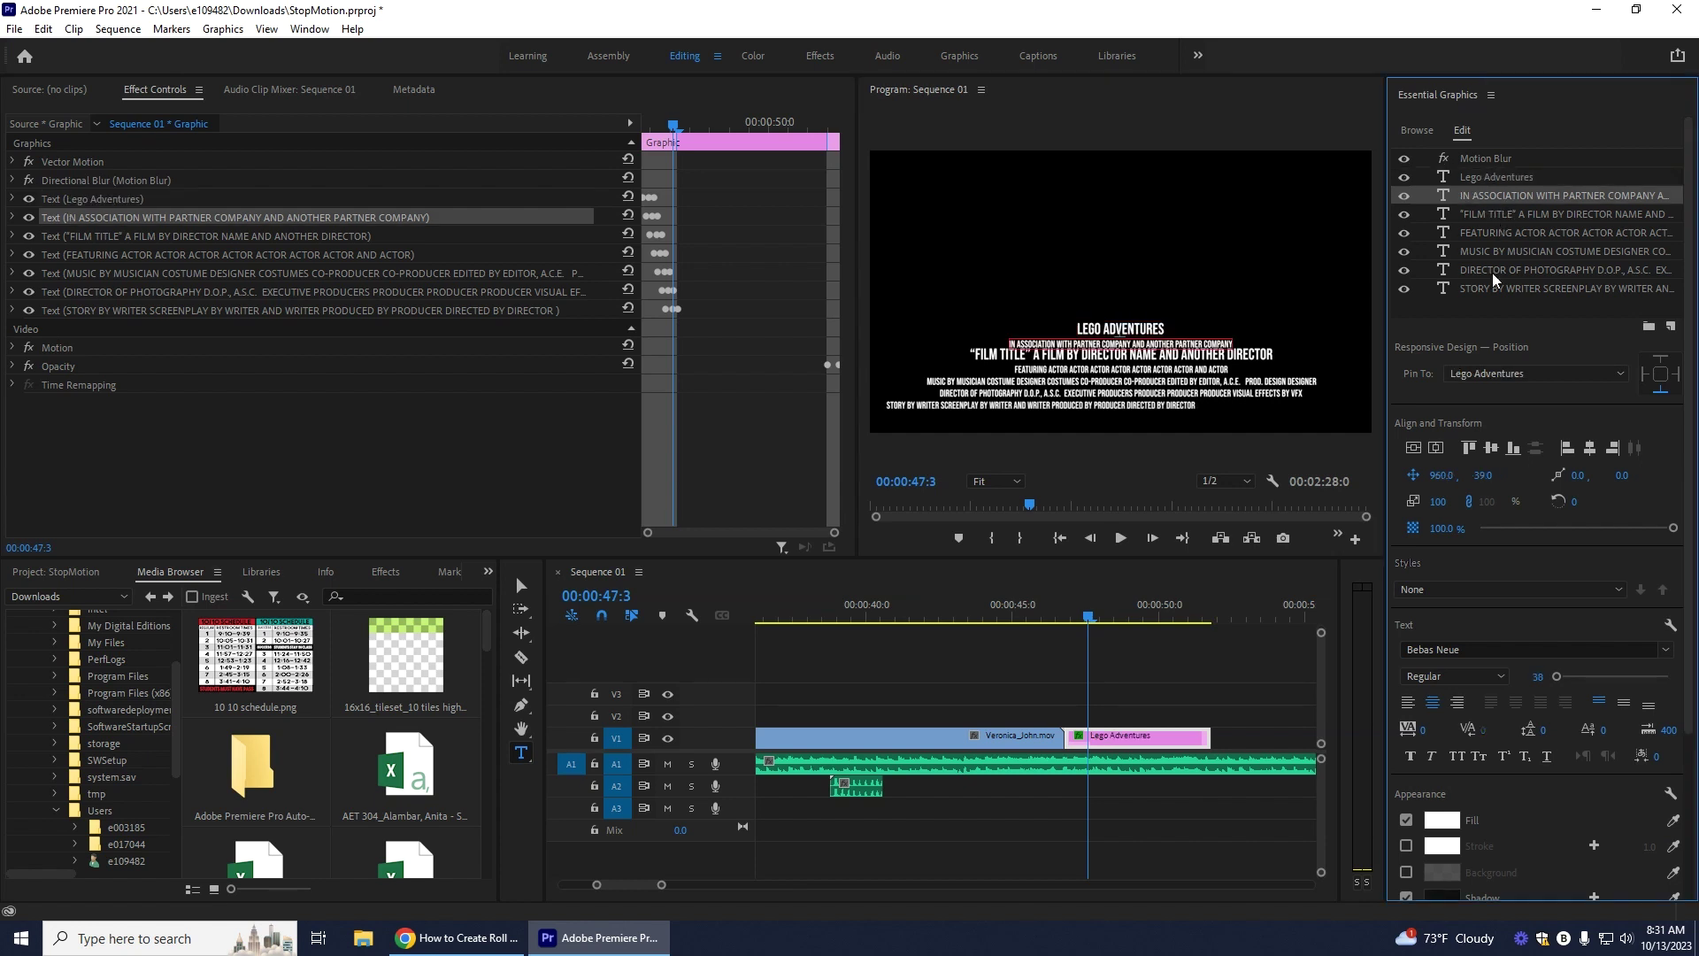
left_click(1404, 196)
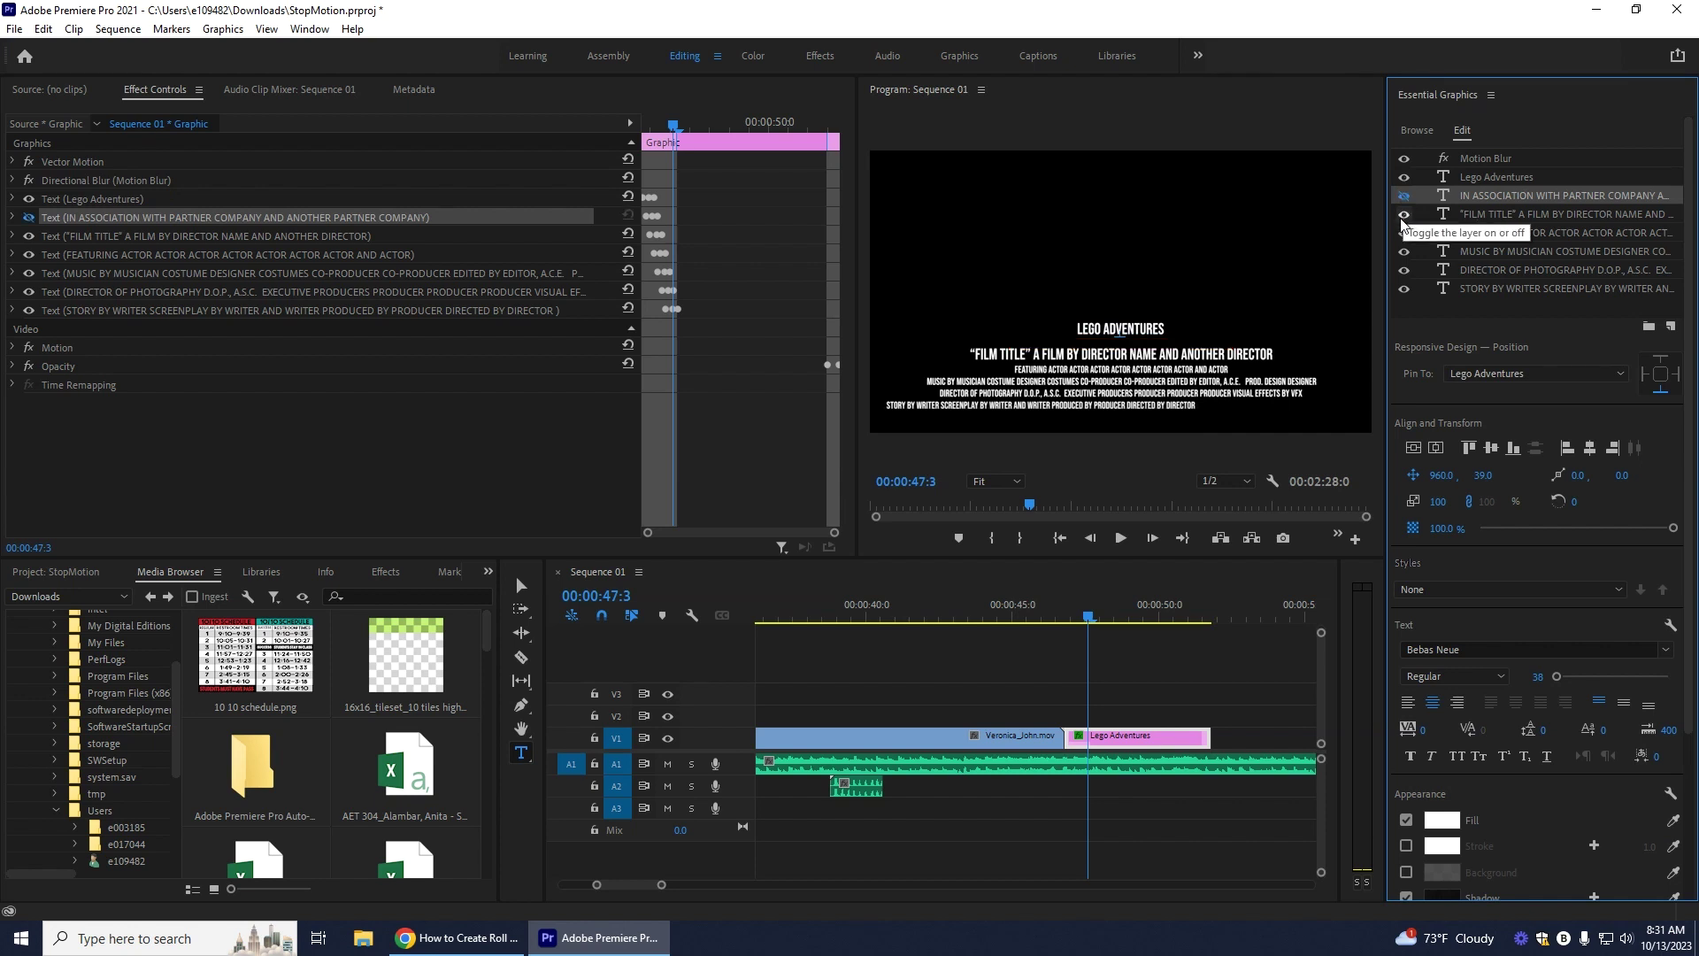
left_click(1404, 214)
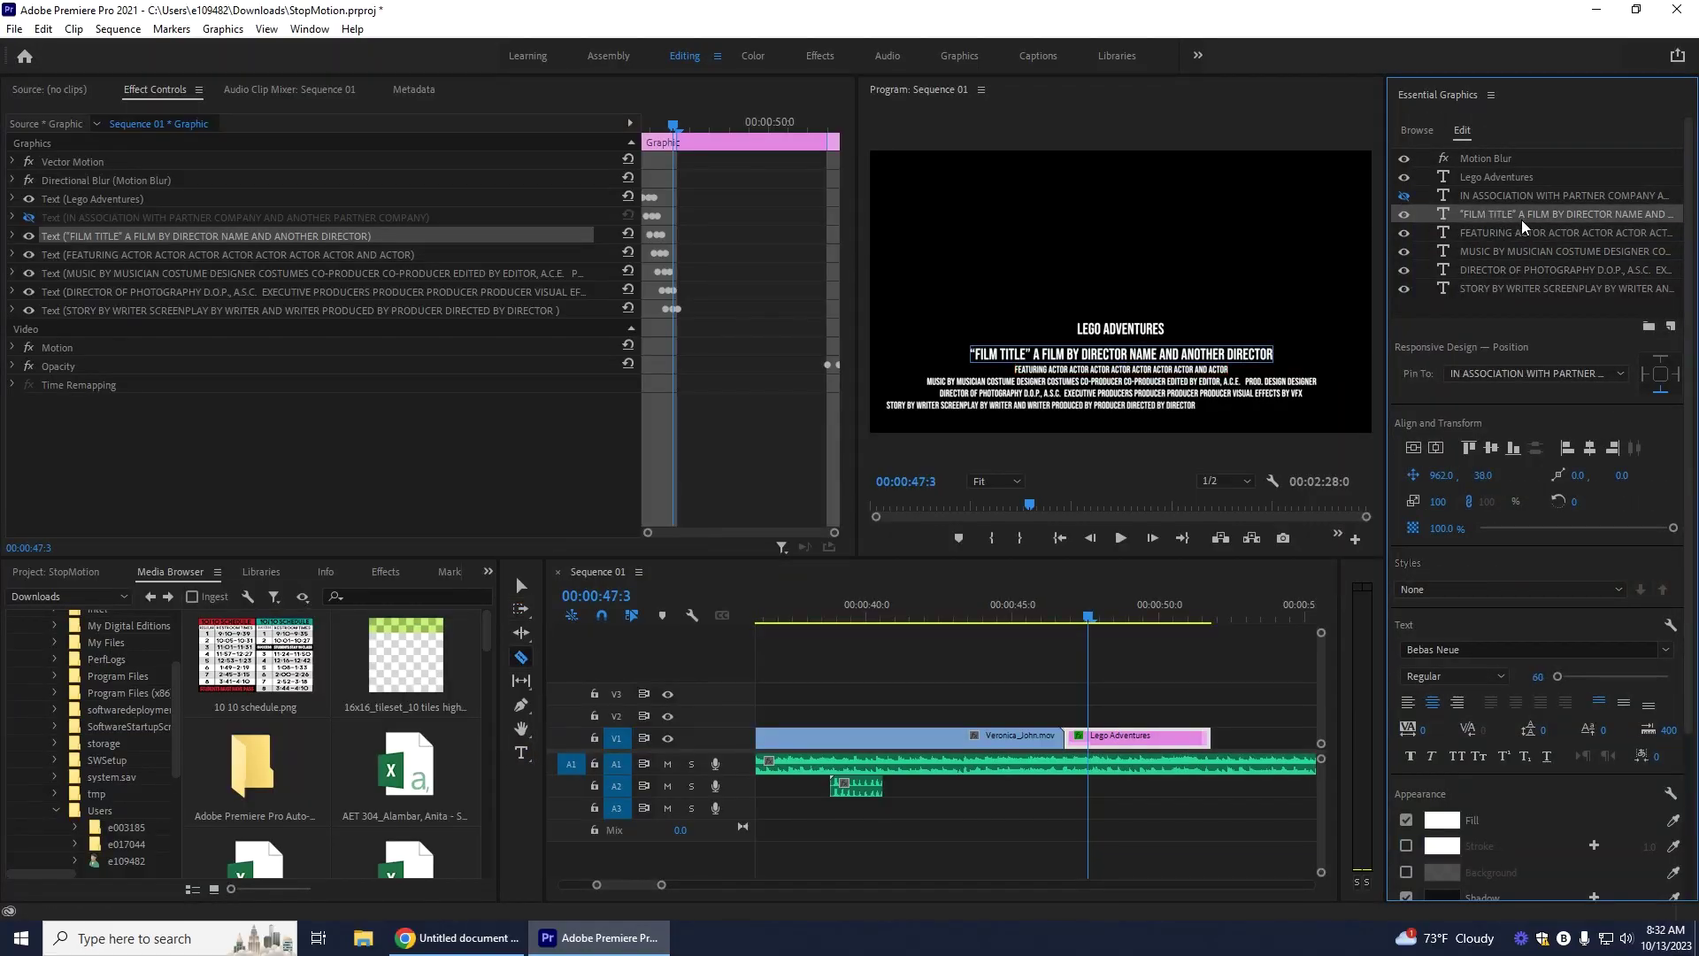
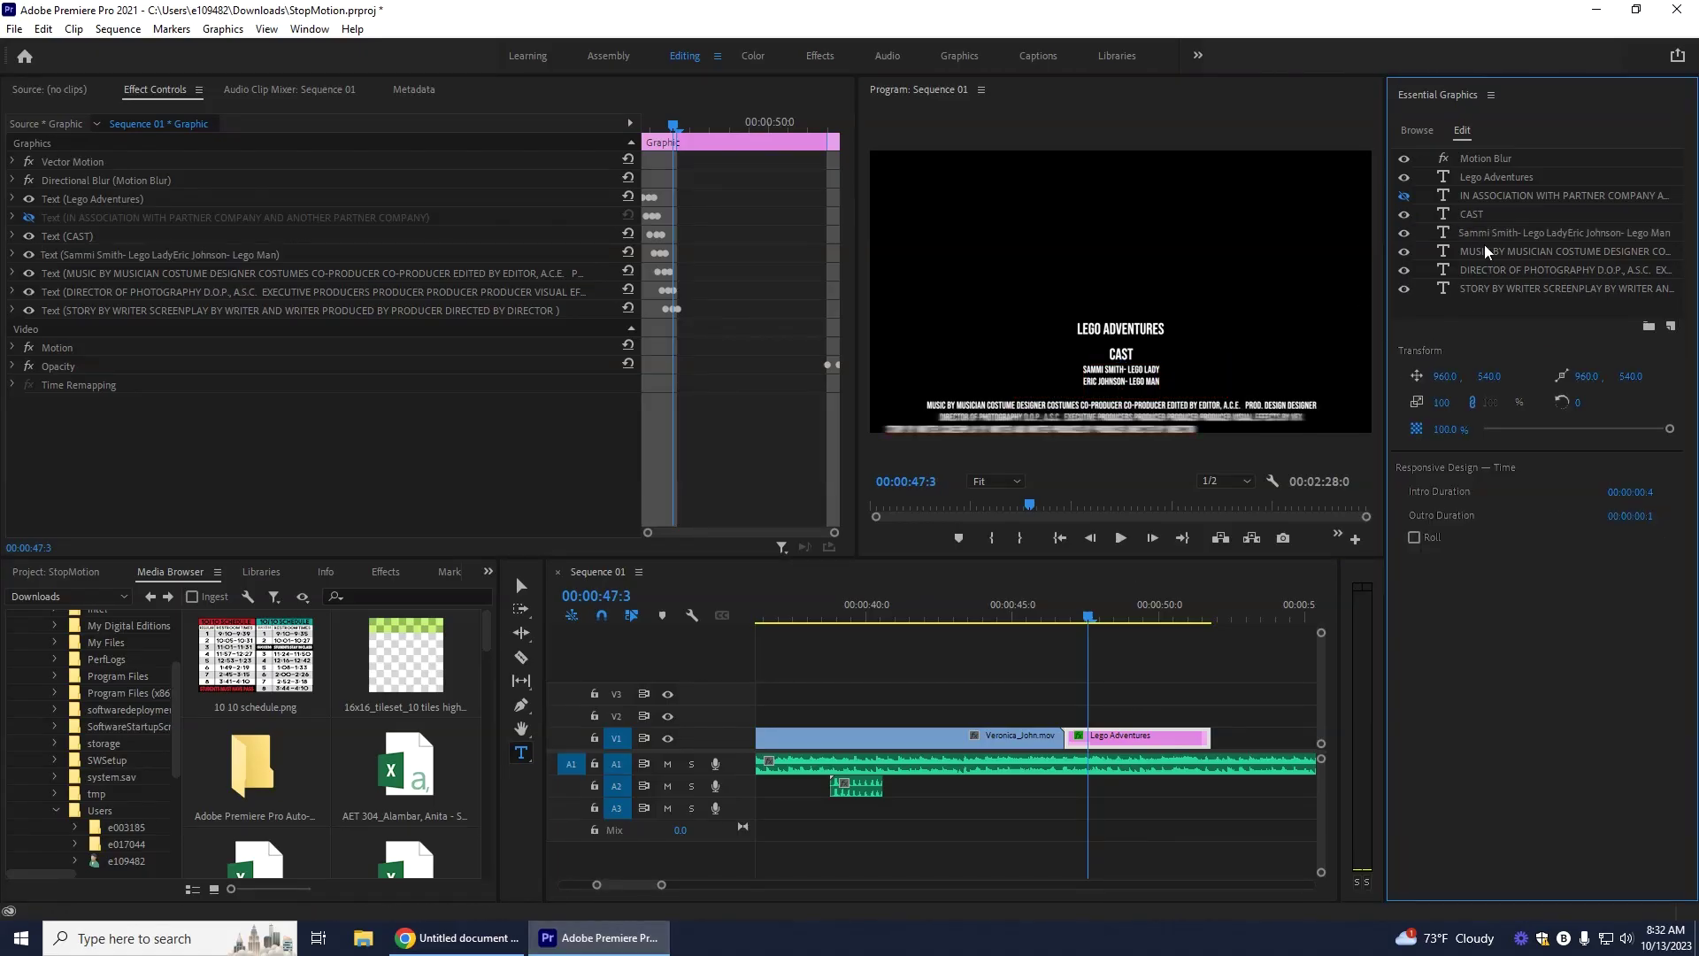
Step: Change the MUSIC heading to 'EDITORS'
left_click(1496, 252)
type("MUSI")
key("BackSpace")
key("BackSpace")
key("BackSpace")
type("EDITORS")
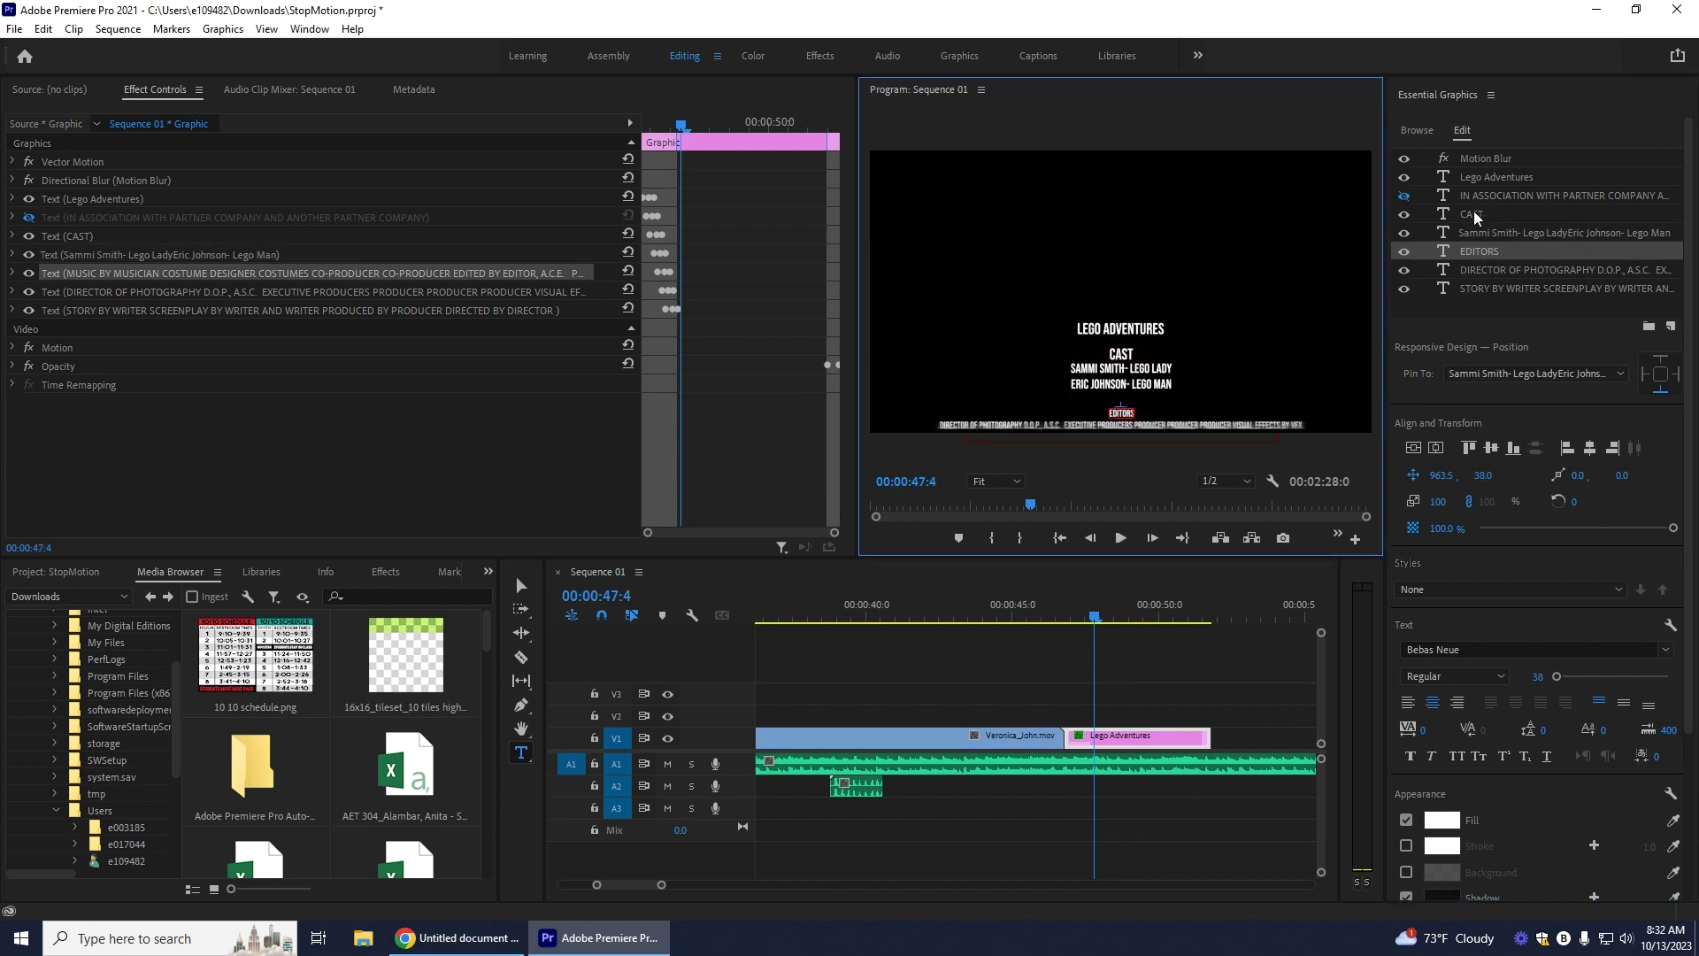
left_click(1473, 216)
key("Down")
key("Down")
Step: Replace the DIRECTOR OF PHOTOGRAPHY text with 'Student Name Student Name' at font size 50
left_click(1122, 538)
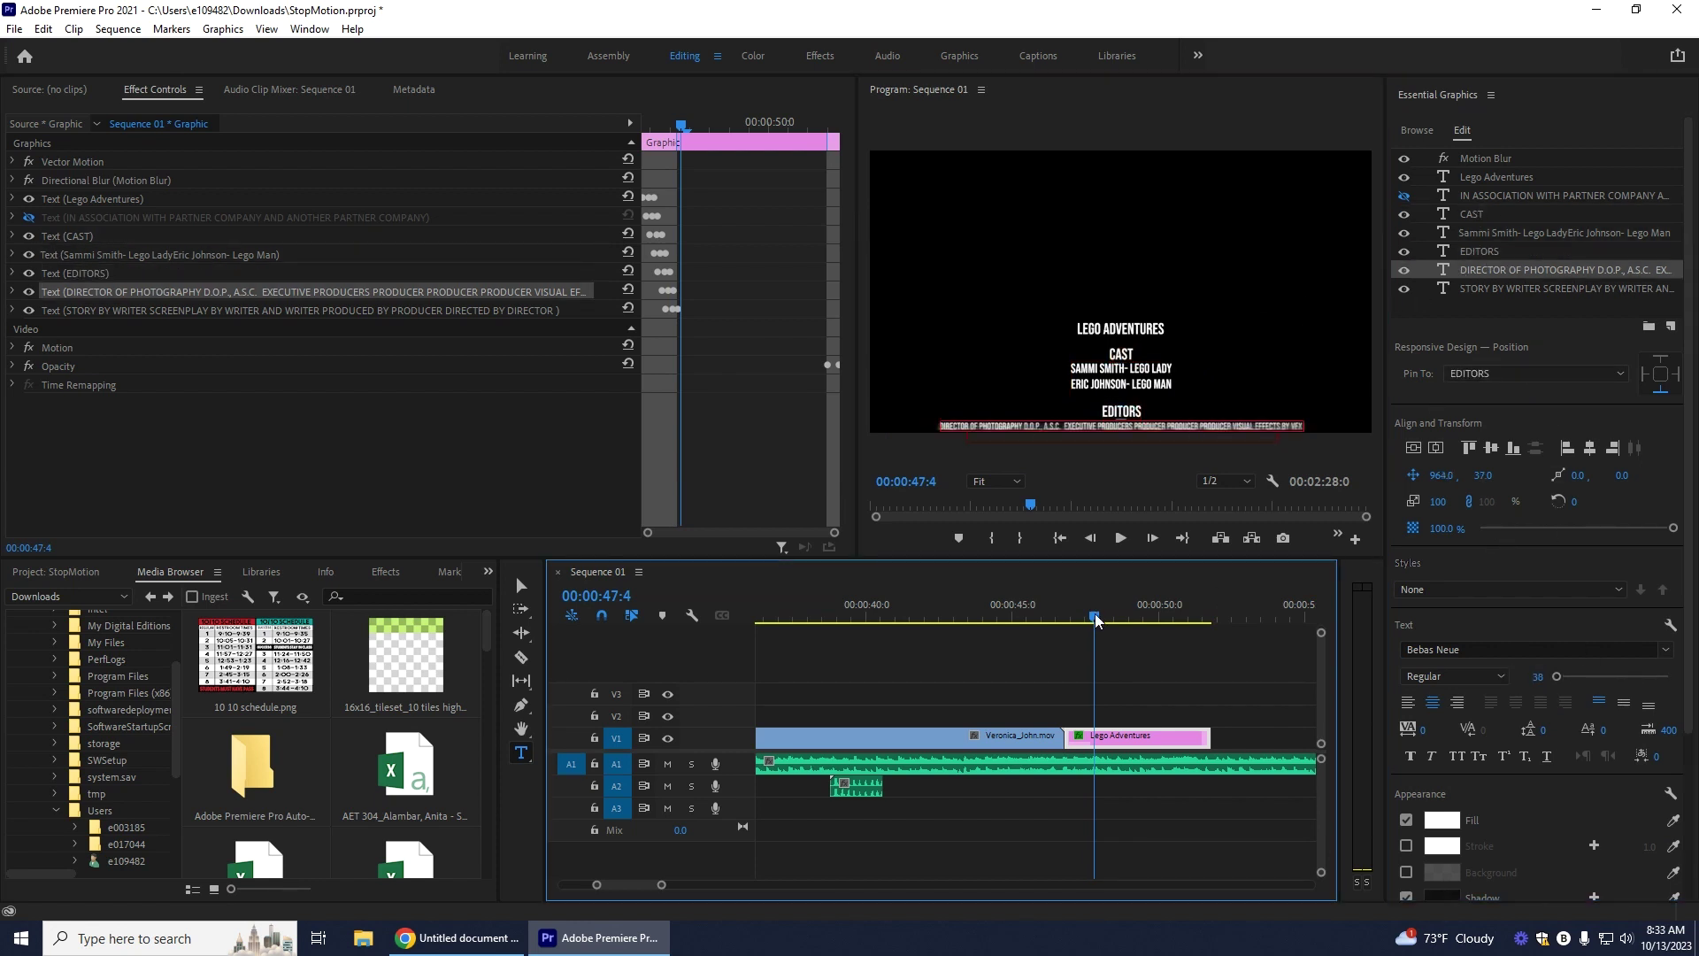
left_click(1121, 538)
double_click(1536, 271)
left_click(618, 939)
left_click(618, 939)
double_click(1551, 272)
type("Student Name Student Name")
left_click(1550, 289)
left_click(1155, 378)
left_click(1551, 270)
left_click(1539, 677)
type("50")
left_click(1613, 531)
Step: Select the STORY BY WRITER layer and switch to the Google Doc credits
left_click(1584, 290)
scroll(1584, 289, "down", 3)
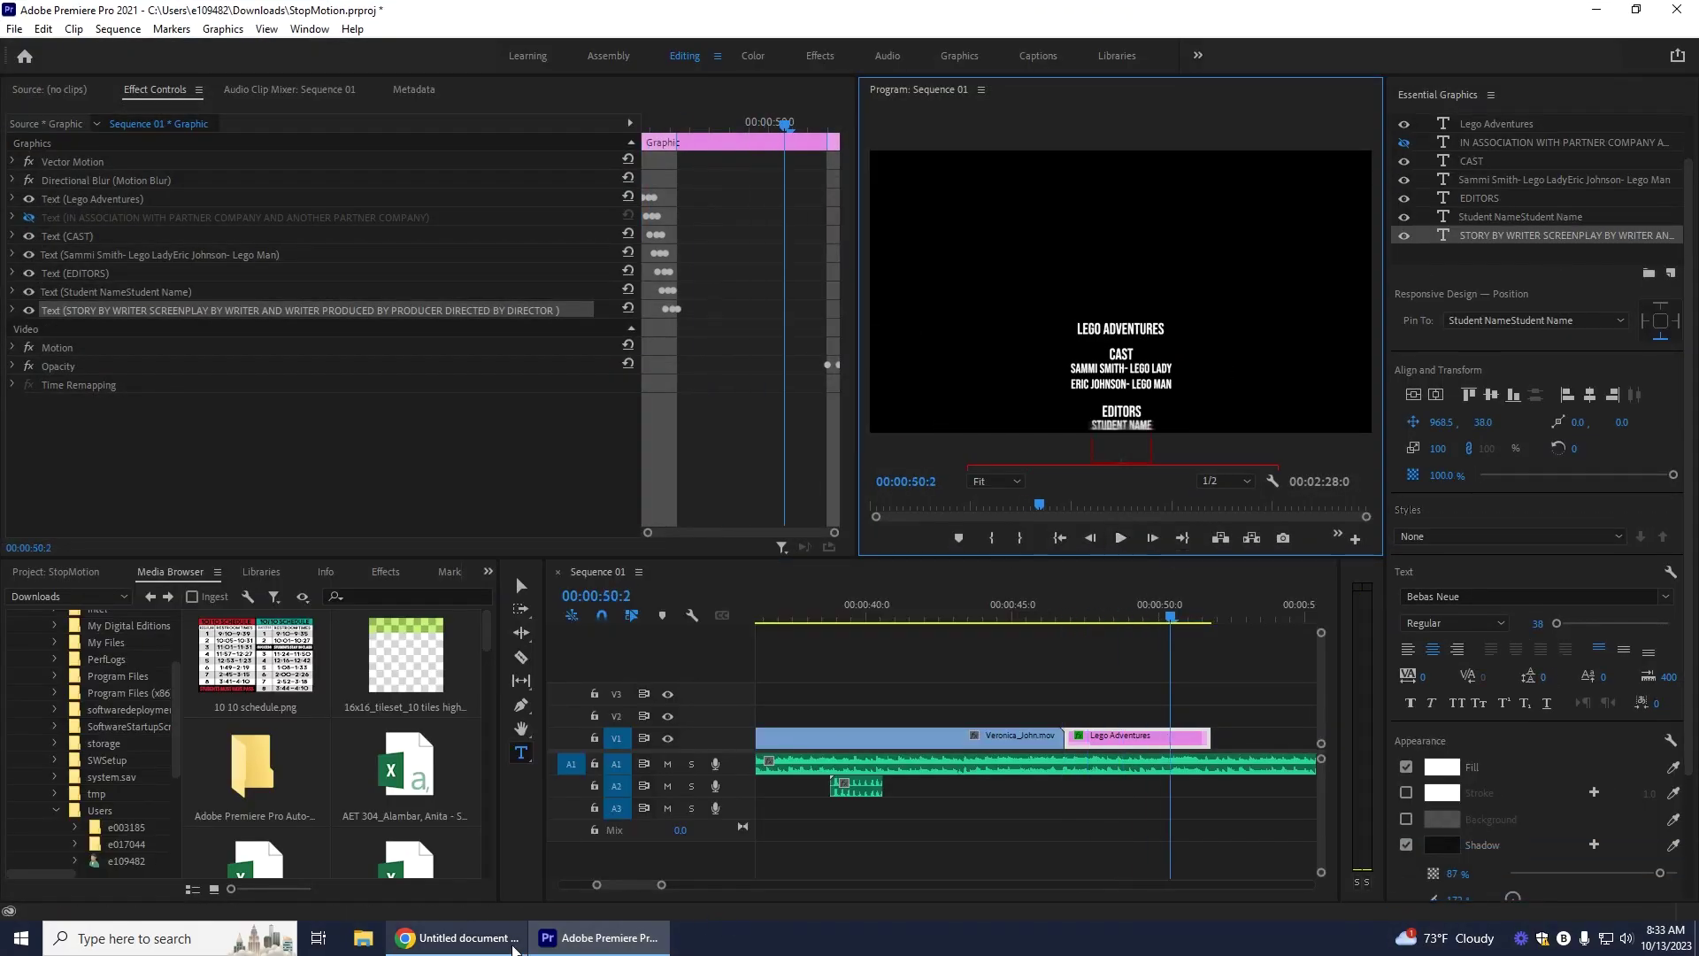
left_click(460, 938)
Step: Select and copy the music and sound effects credit lines in the Google Doc
left_click_drag(841, 564, 758, 448)
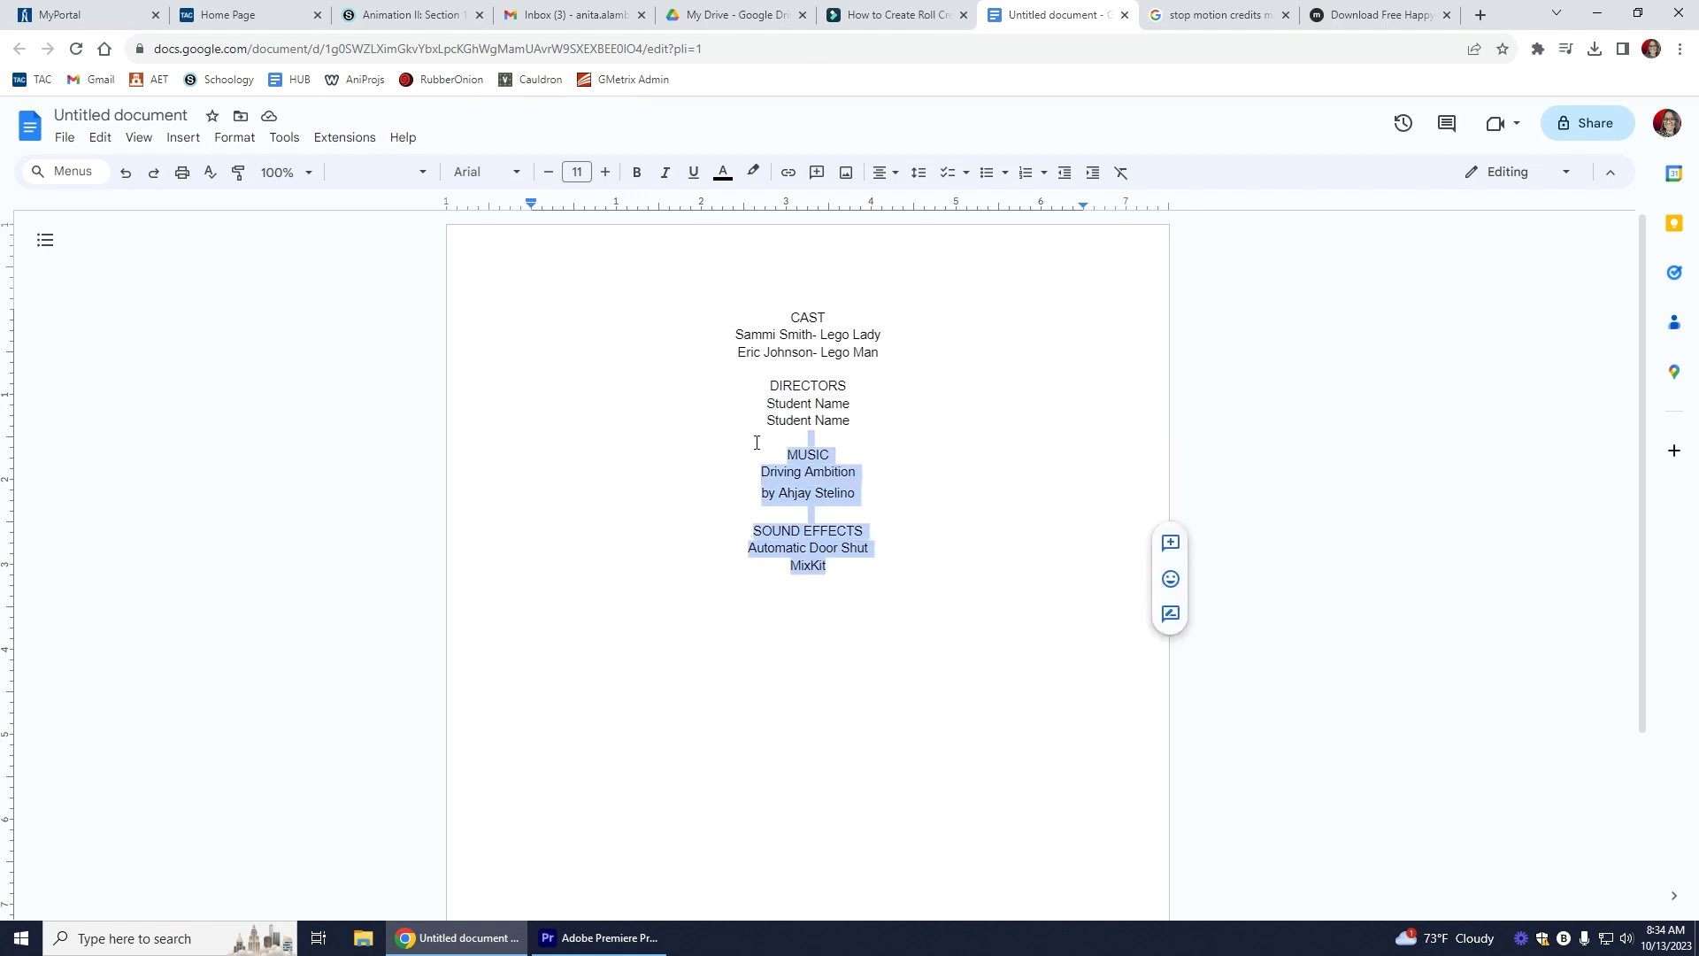
left_click(841, 493)
left_click_drag(828, 567, 784, 453)
Step: Paste the MUSIC and SOUND EFFECTS credits over the STORY BY WRITER text layer
left_click(602, 938)
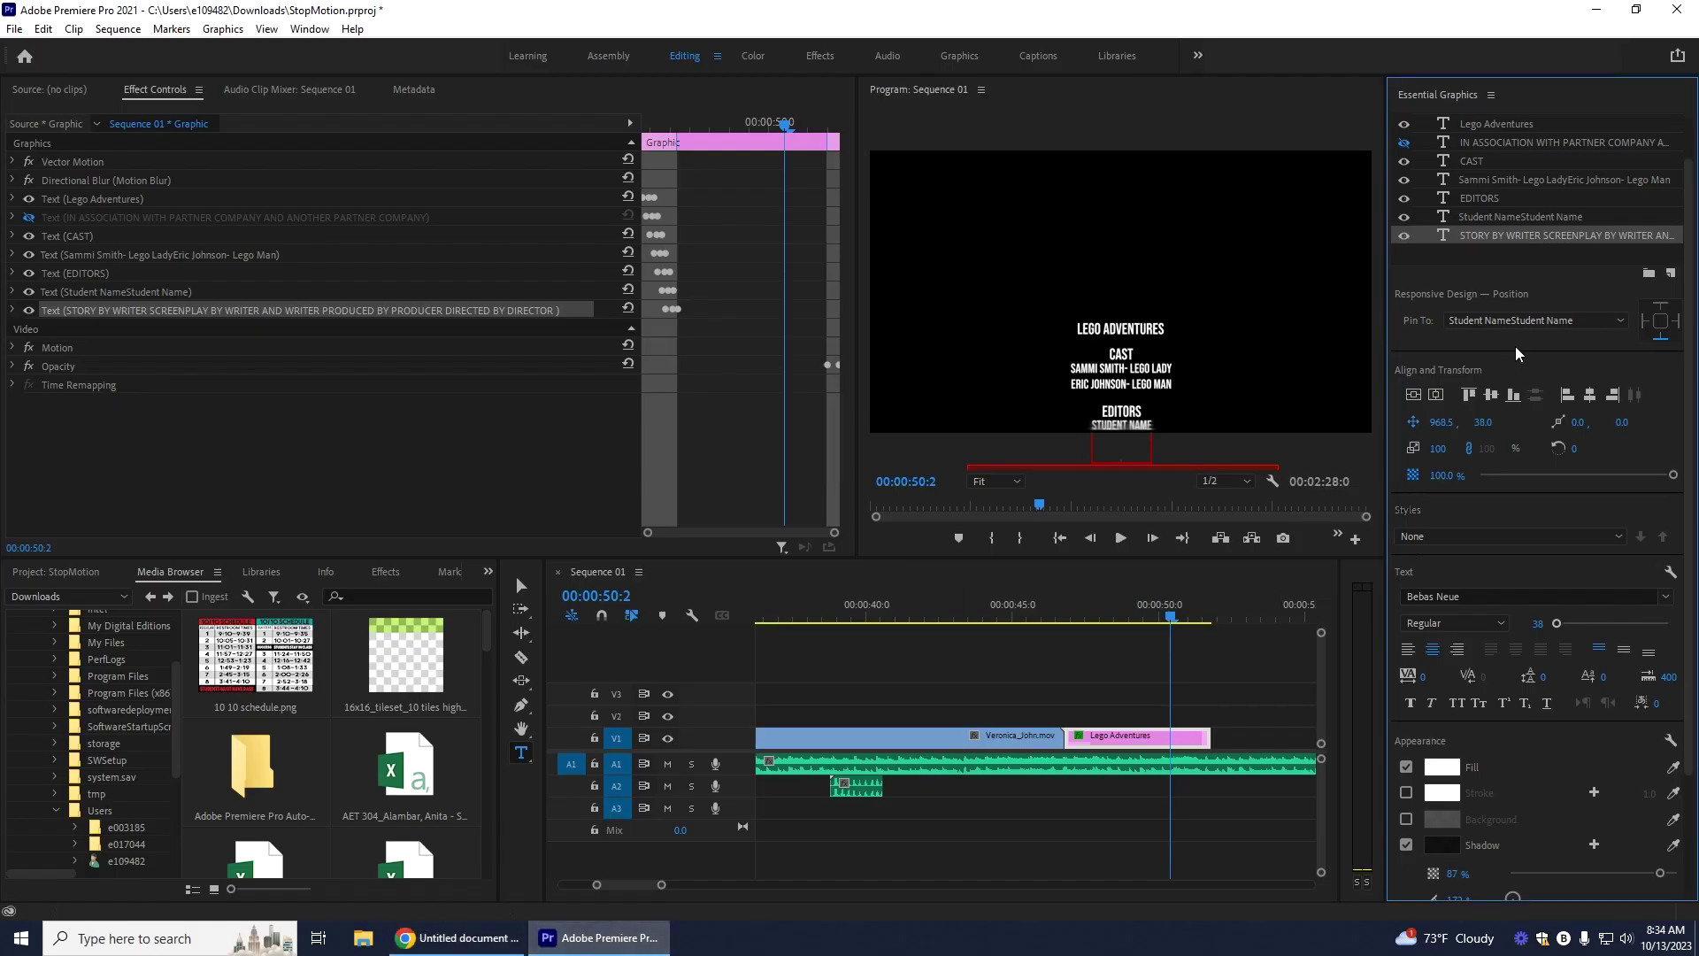
double_click(1490, 239)
key("ctrl+v")
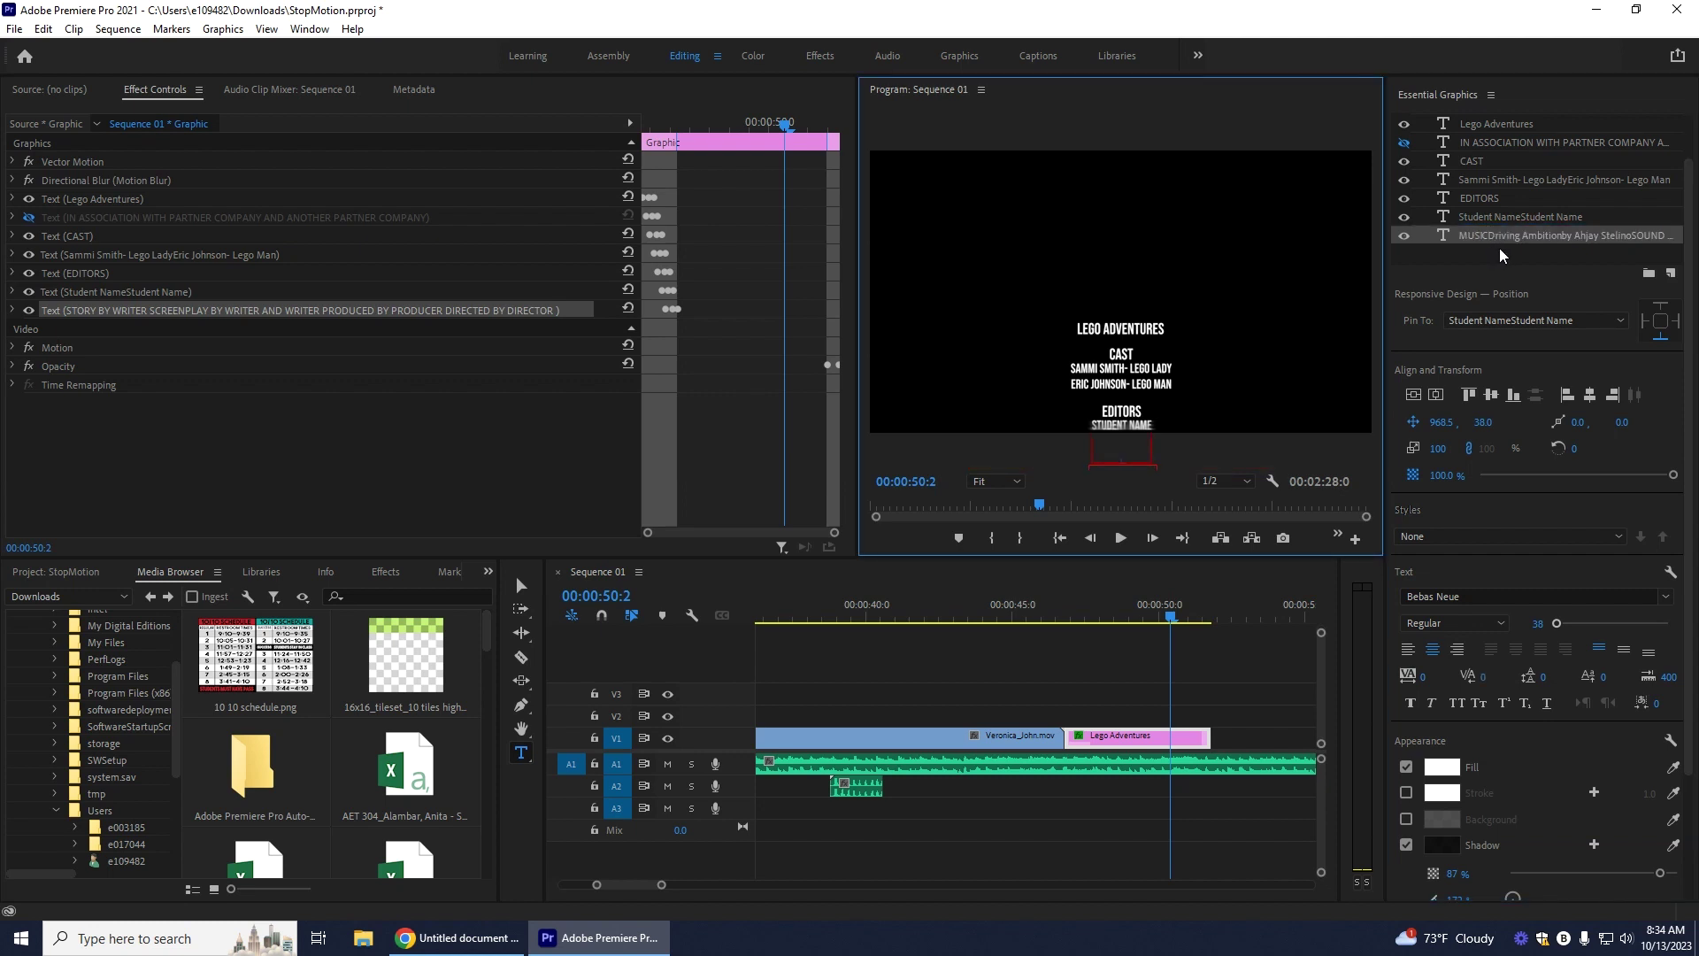
left_click(1517, 283)
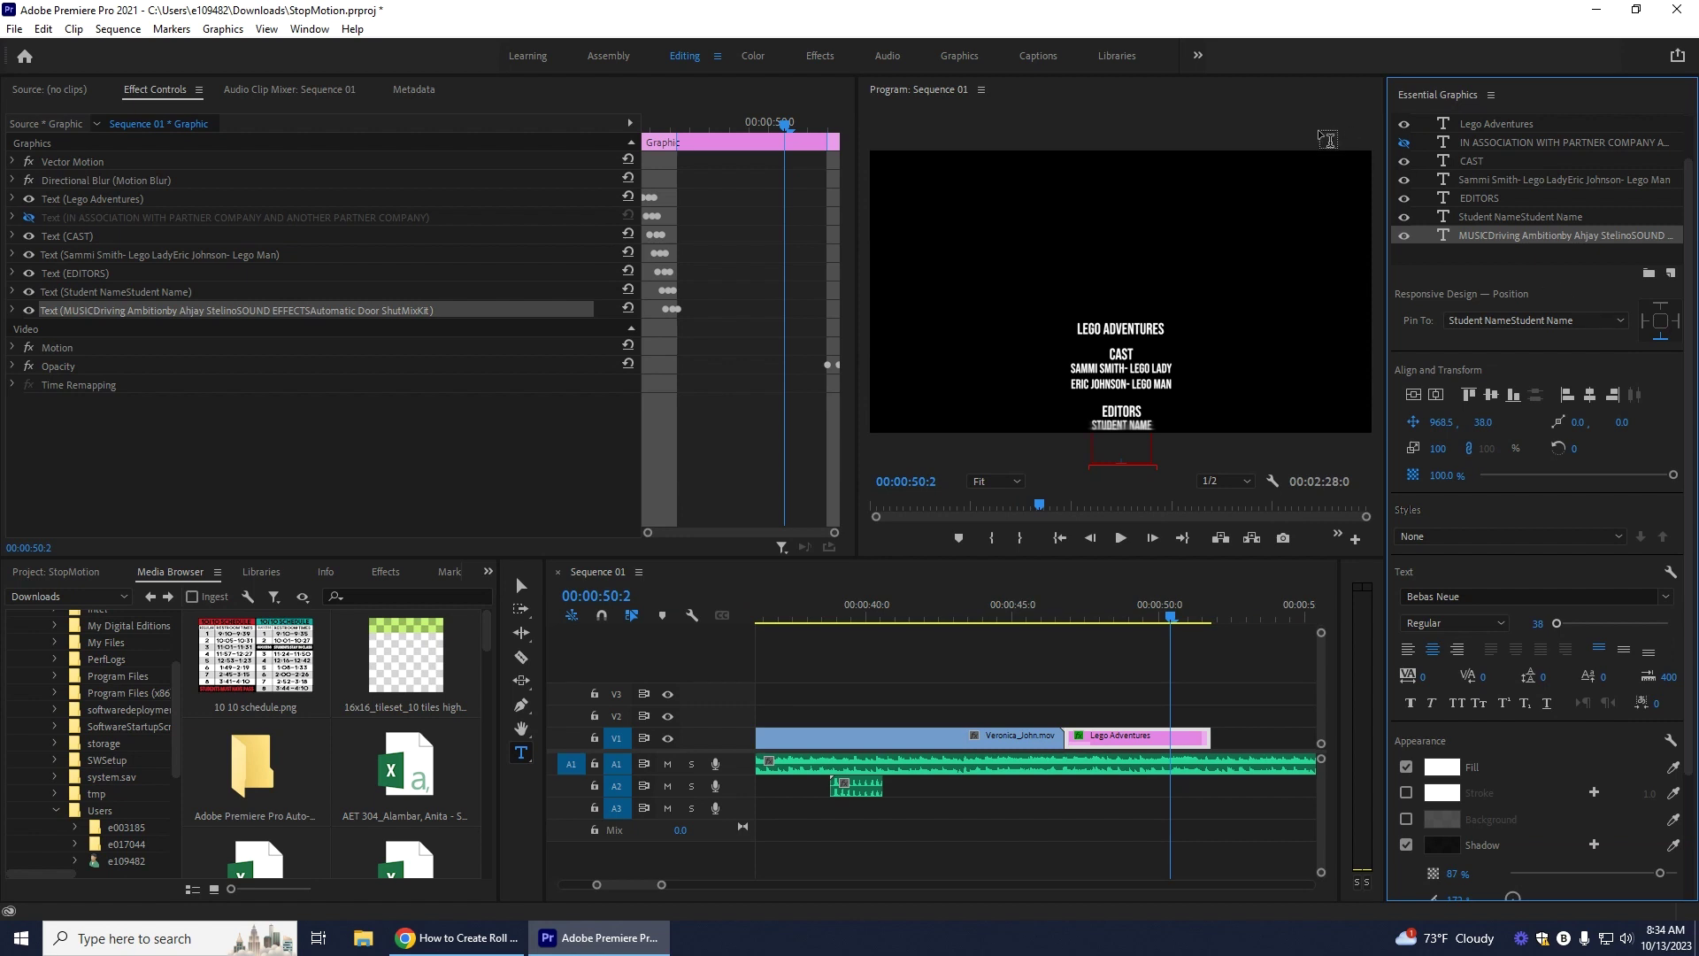
key("v")
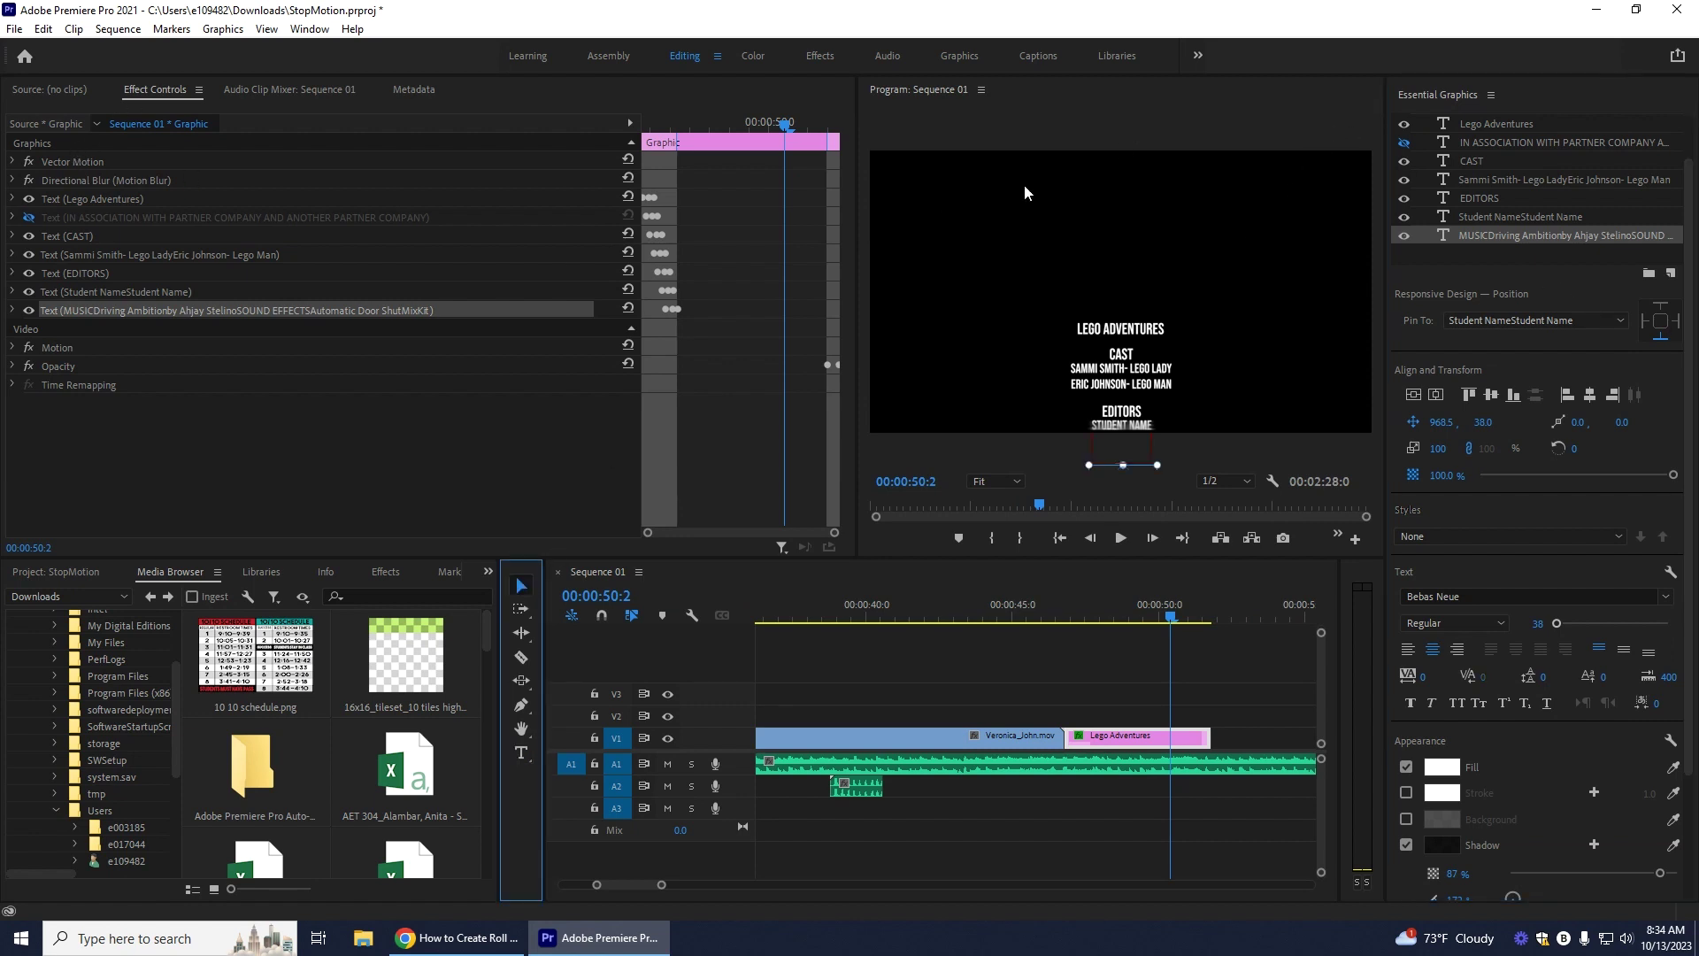
left_click(1025, 193)
left_click(1531, 340)
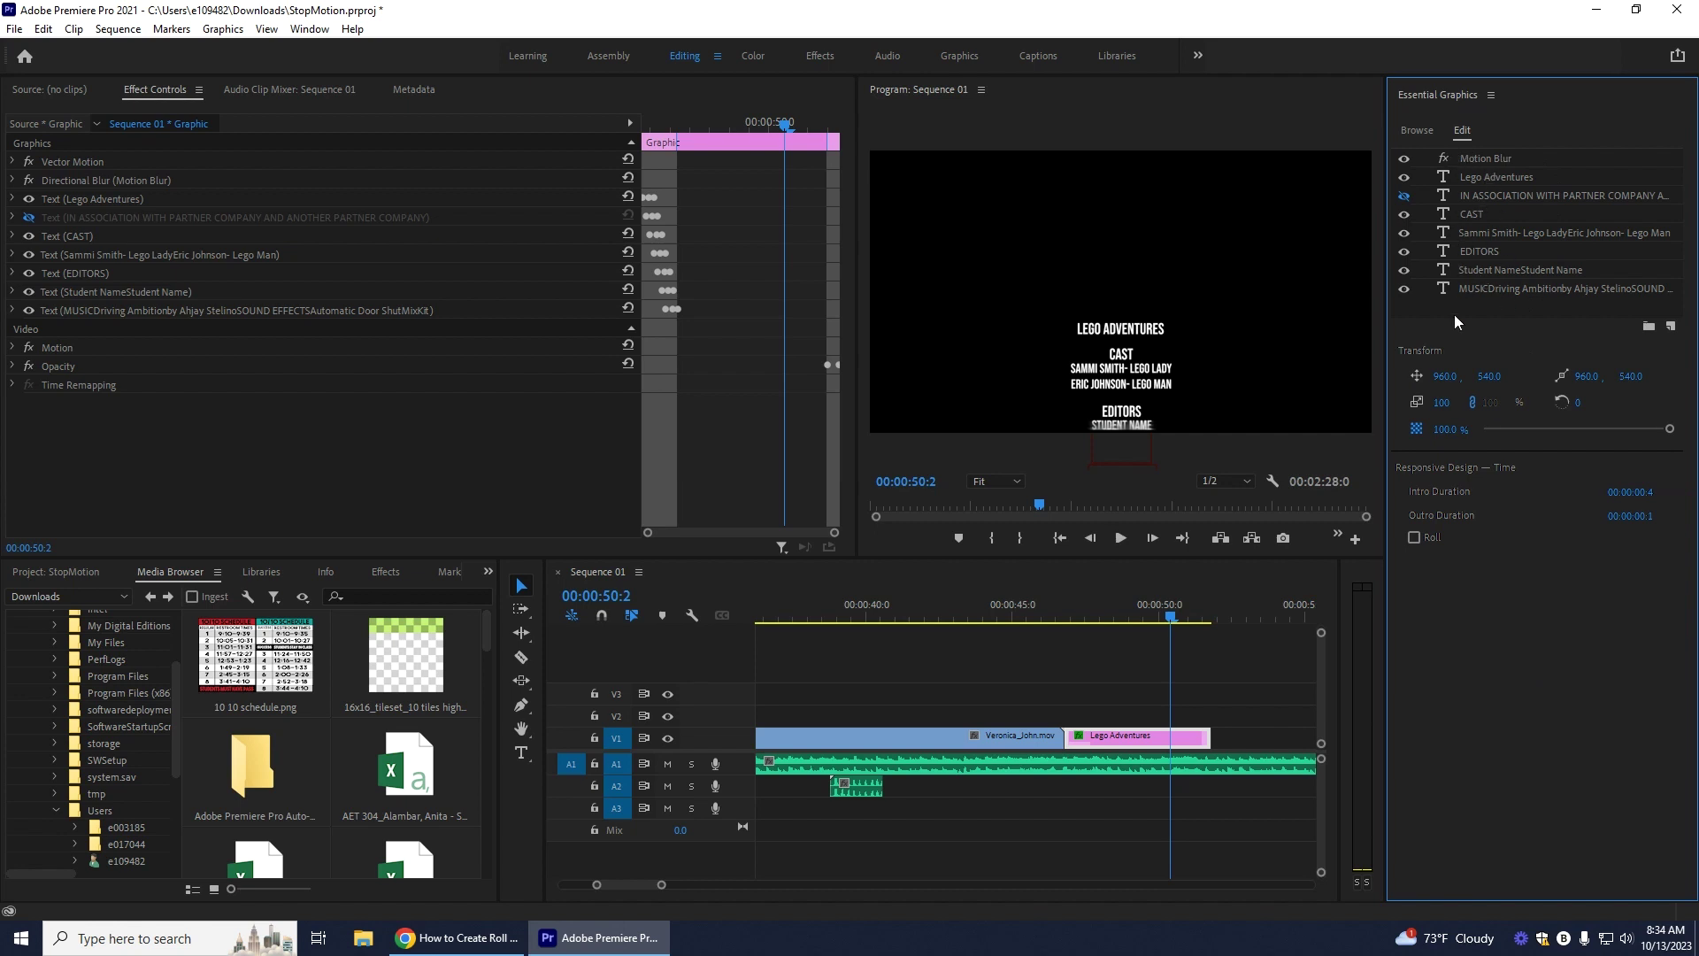
Step: Scrub to the start of the credits and preview them as they are
left_click_drag(1170, 622, 1064, 624)
left_click(1121, 539)
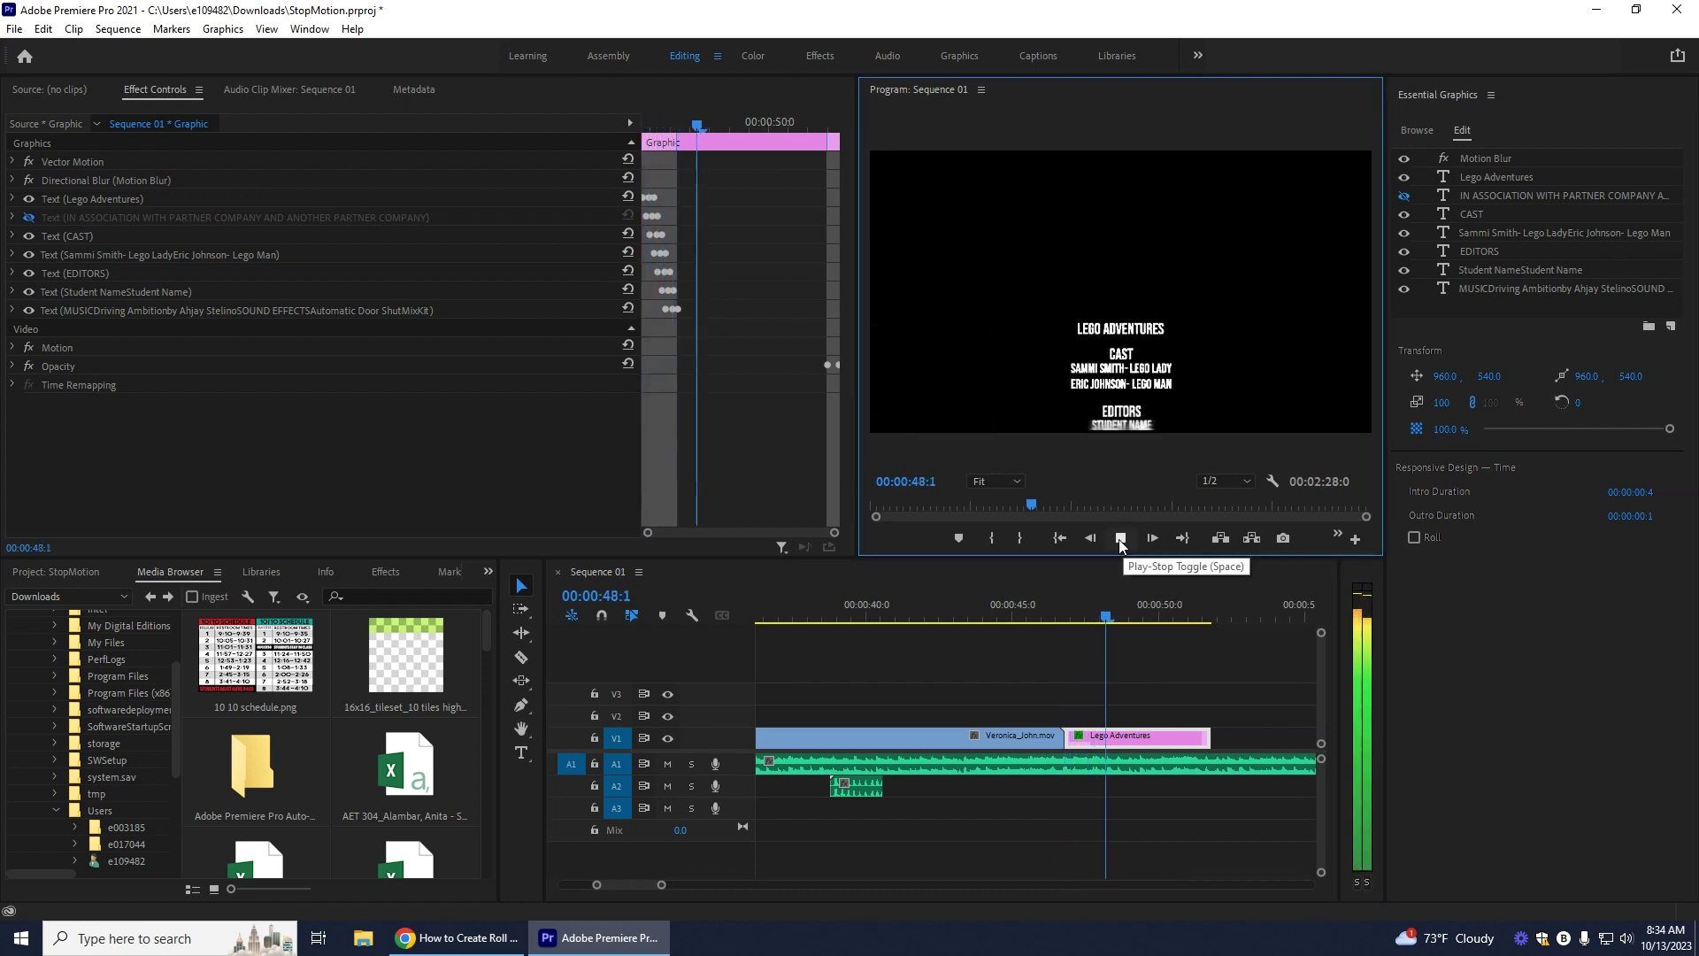
left_click(1121, 539)
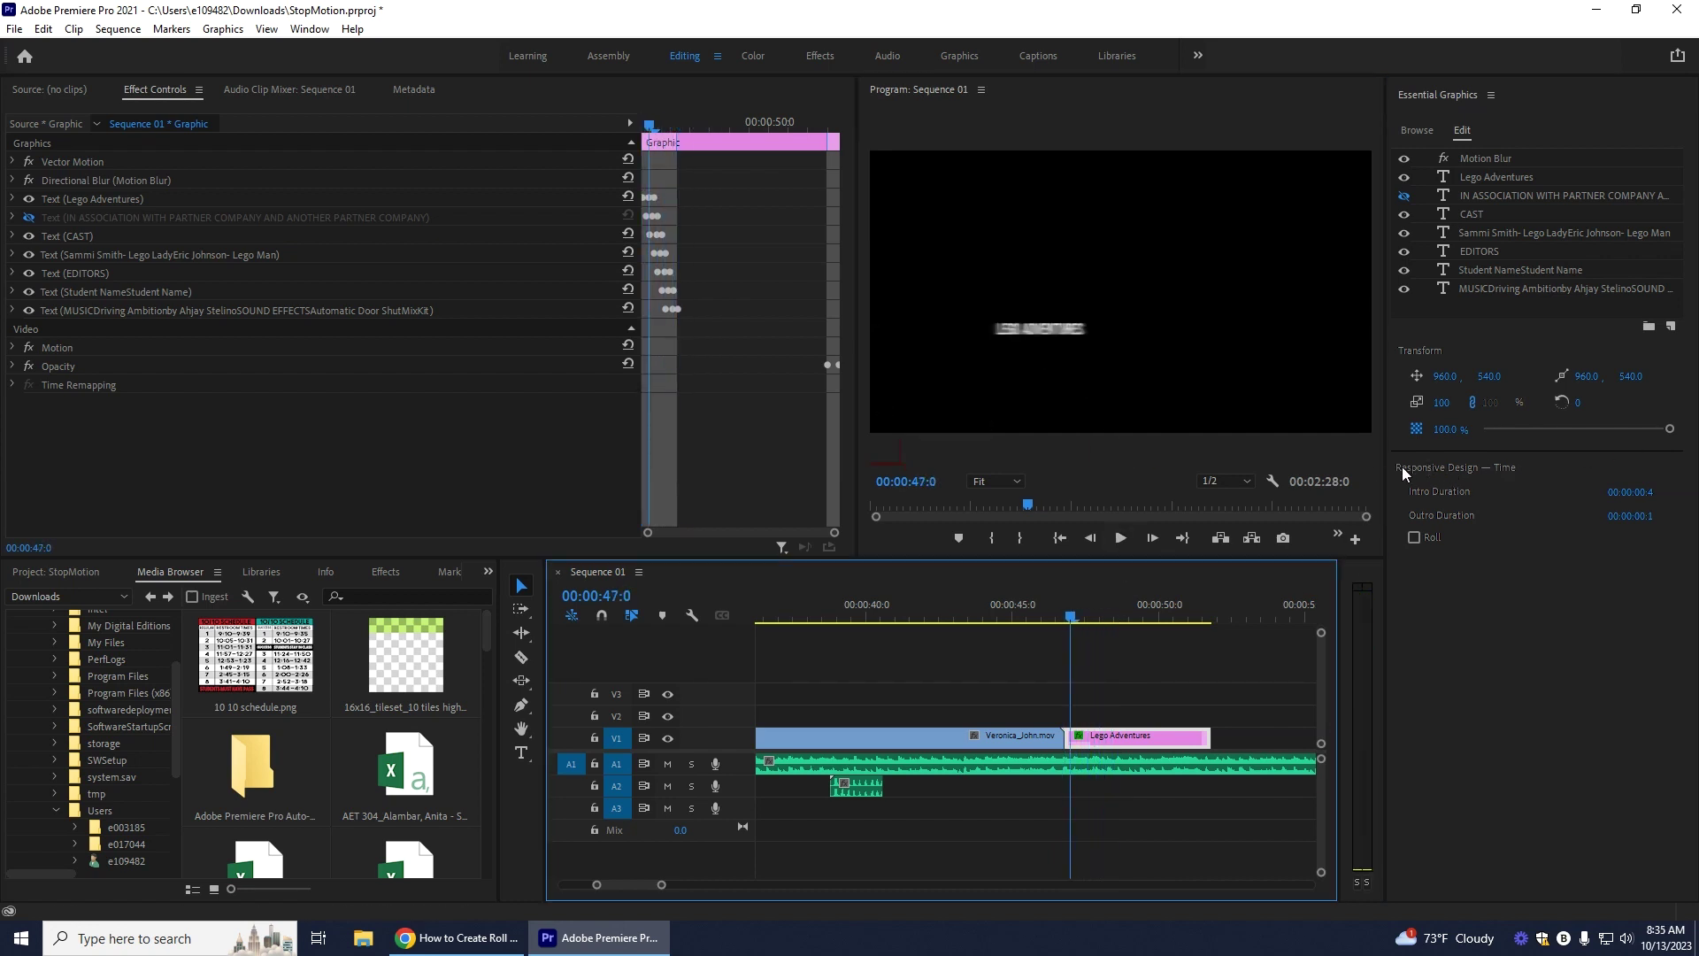
Step: Turn on Roll so the credits scroll upward, then preview and check the ending
left_click(1415, 538)
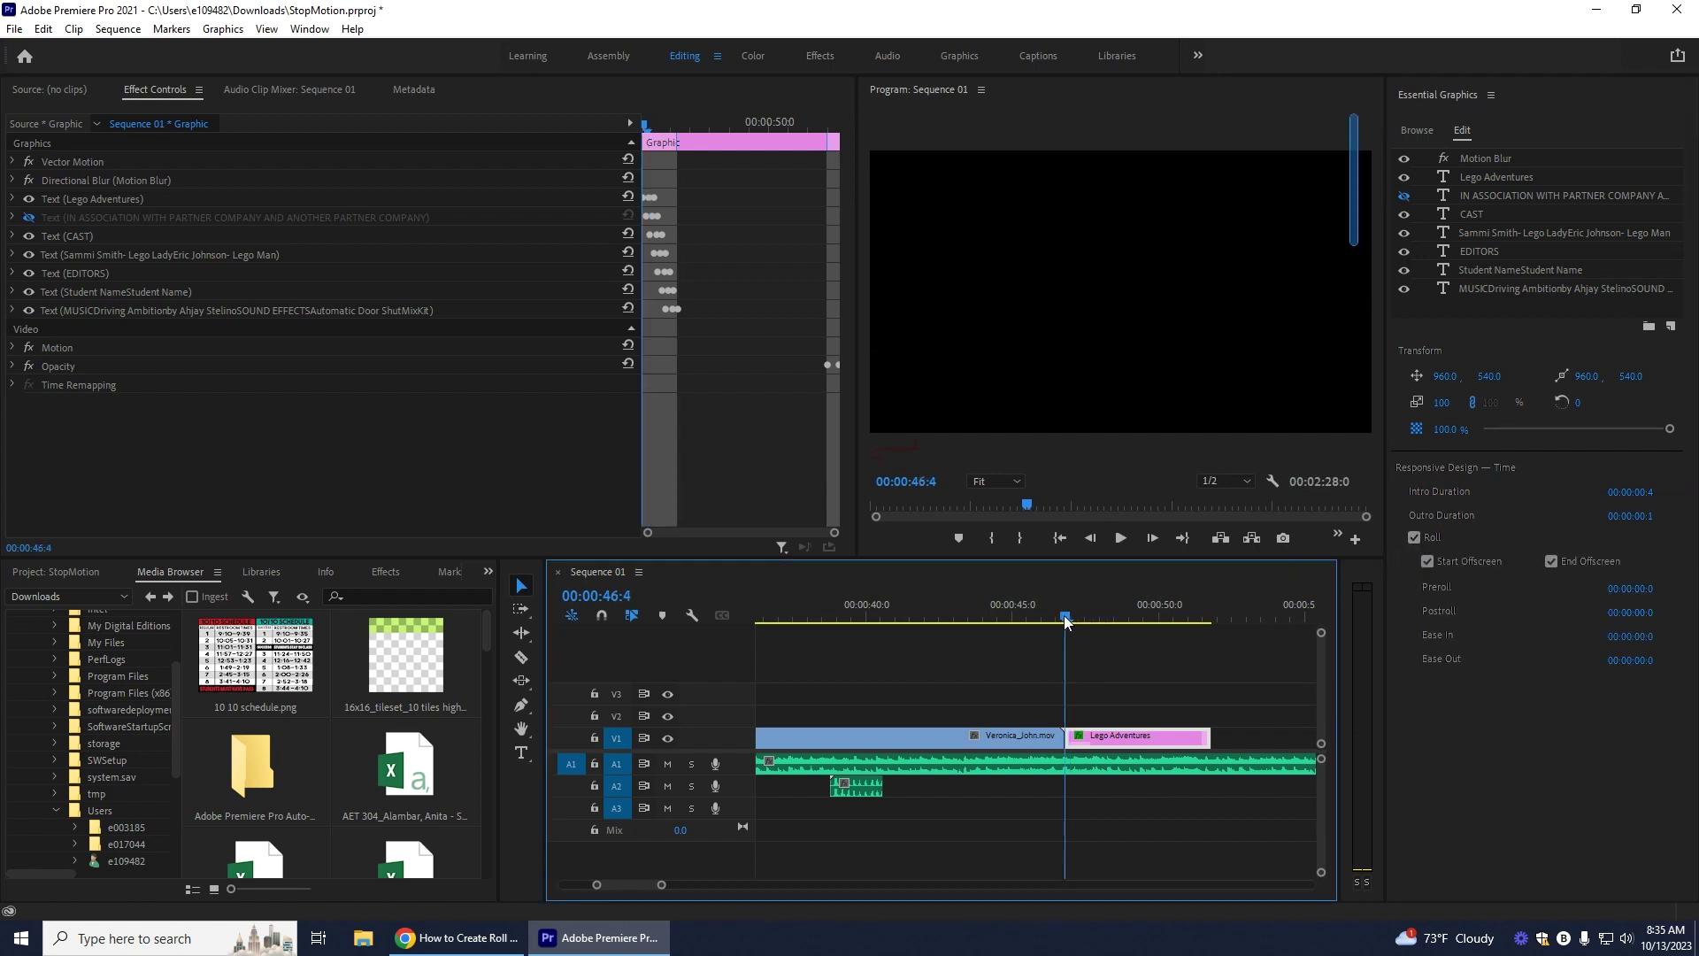
left_click(1128, 537)
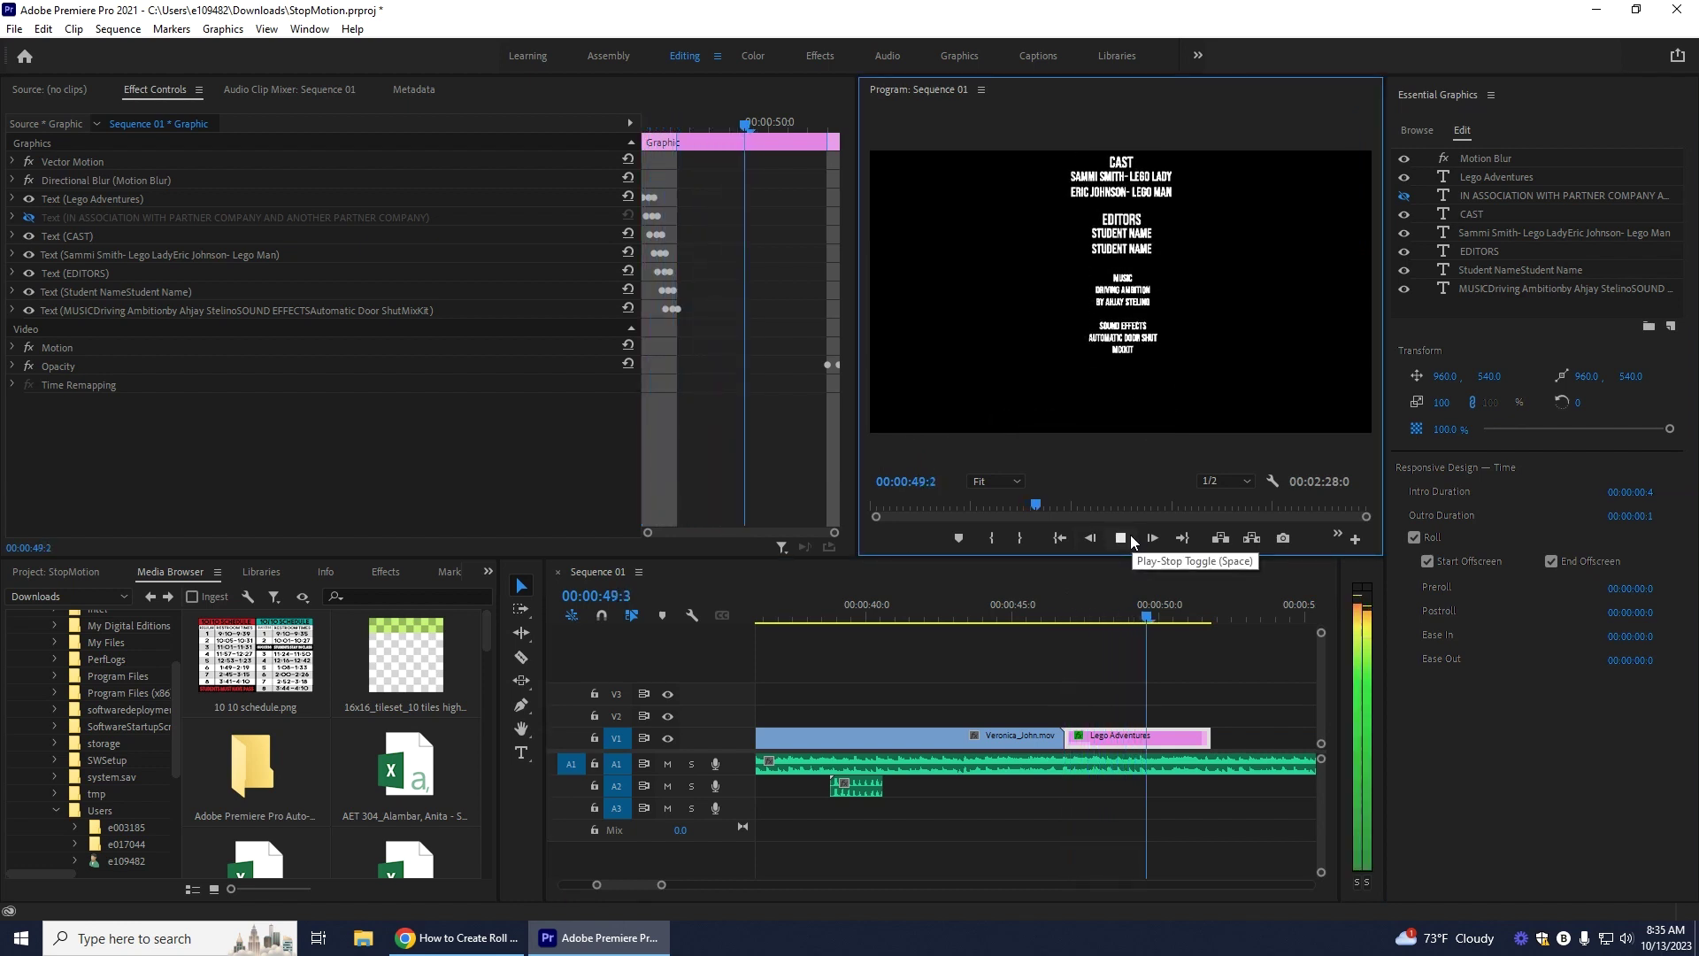
left_click(1130, 535)
key("shift+Right")
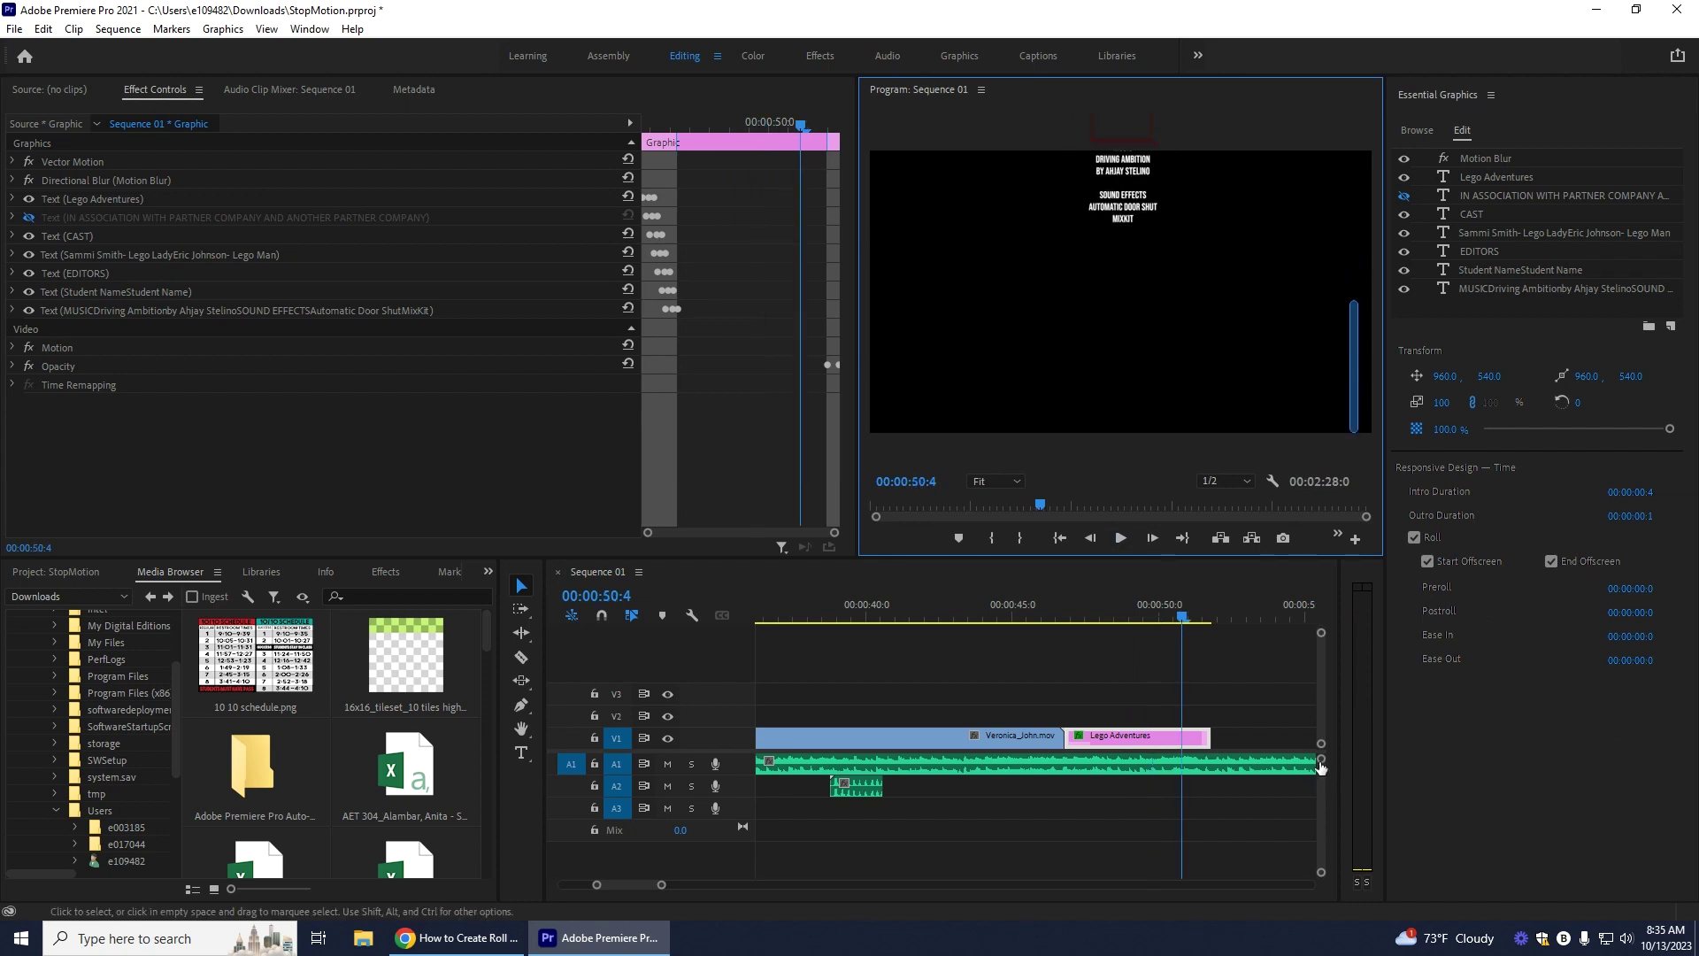
Step: Extend the end of the Lego Adventures credits clip and preview the roll
left_click_drag(1206, 741, 1266, 741)
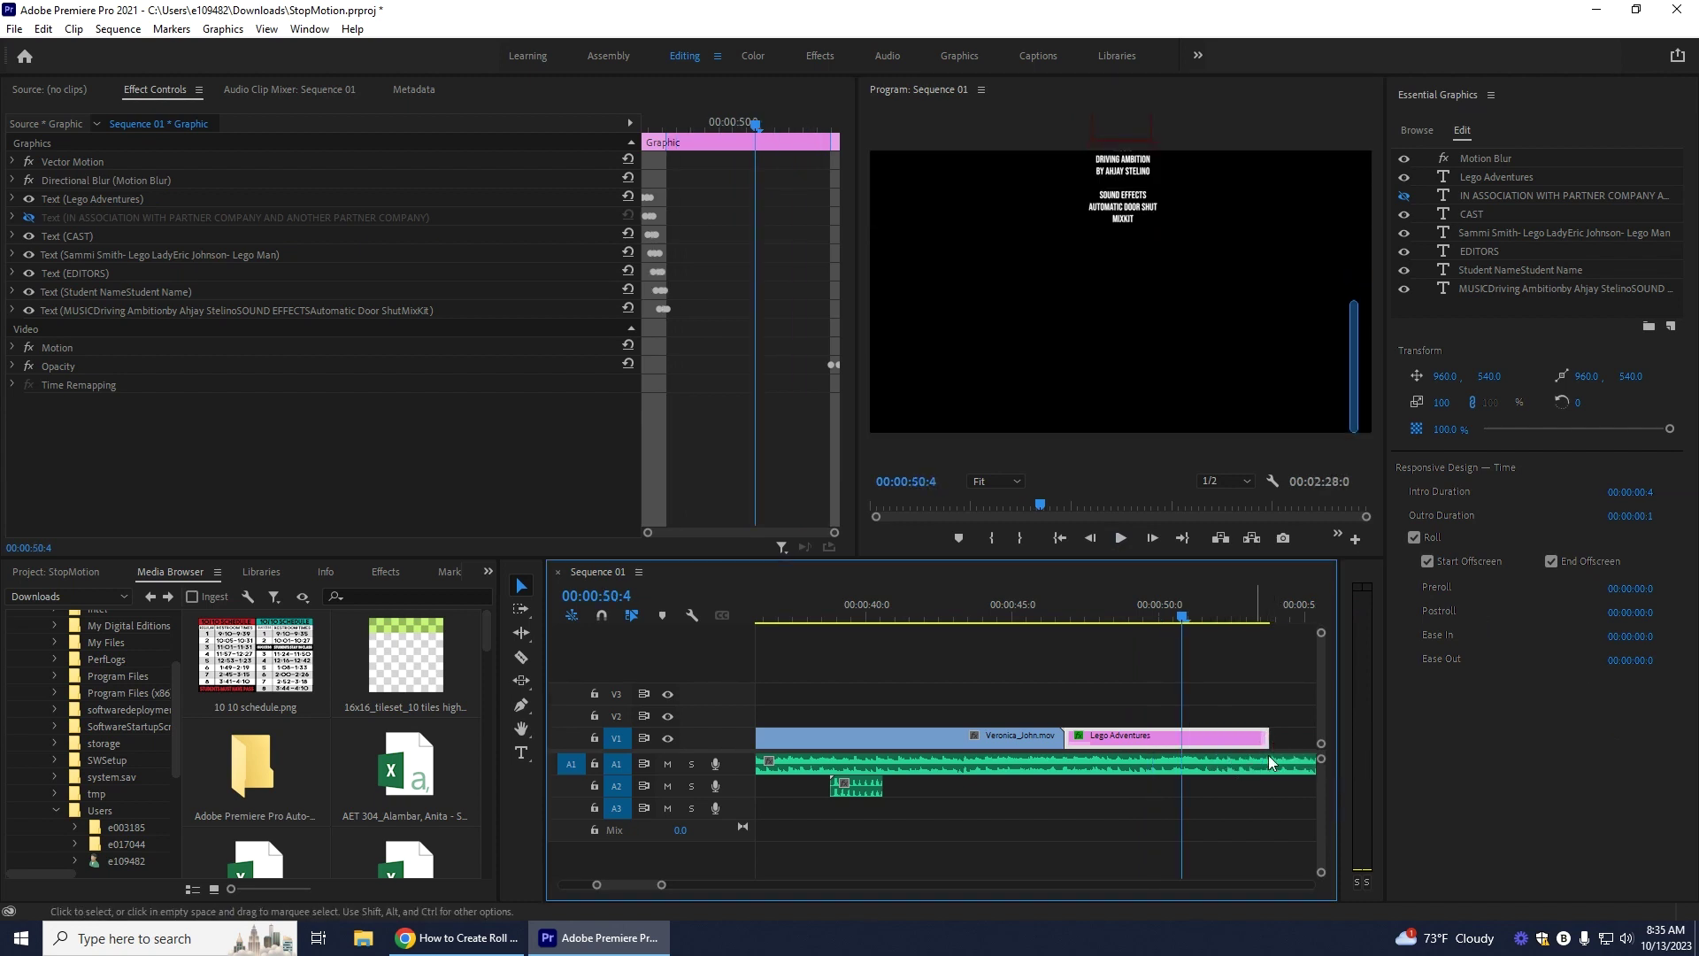
left_click(1110, 620)
left_click(1065, 626)
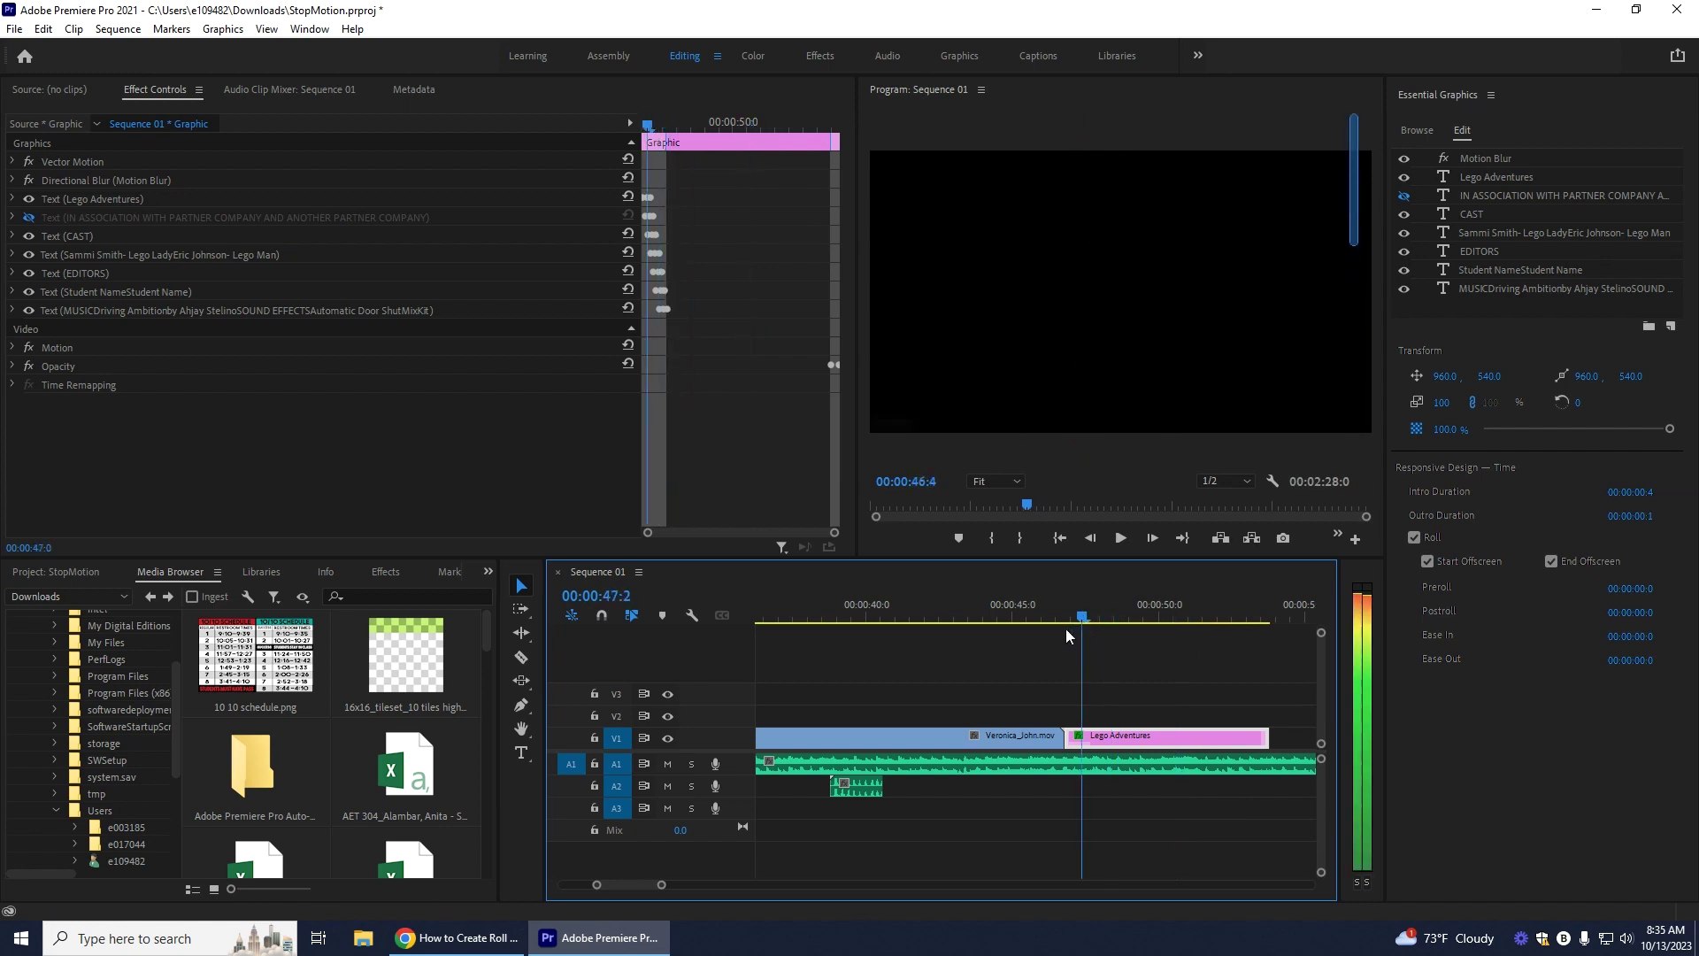
left_click(1122, 539)
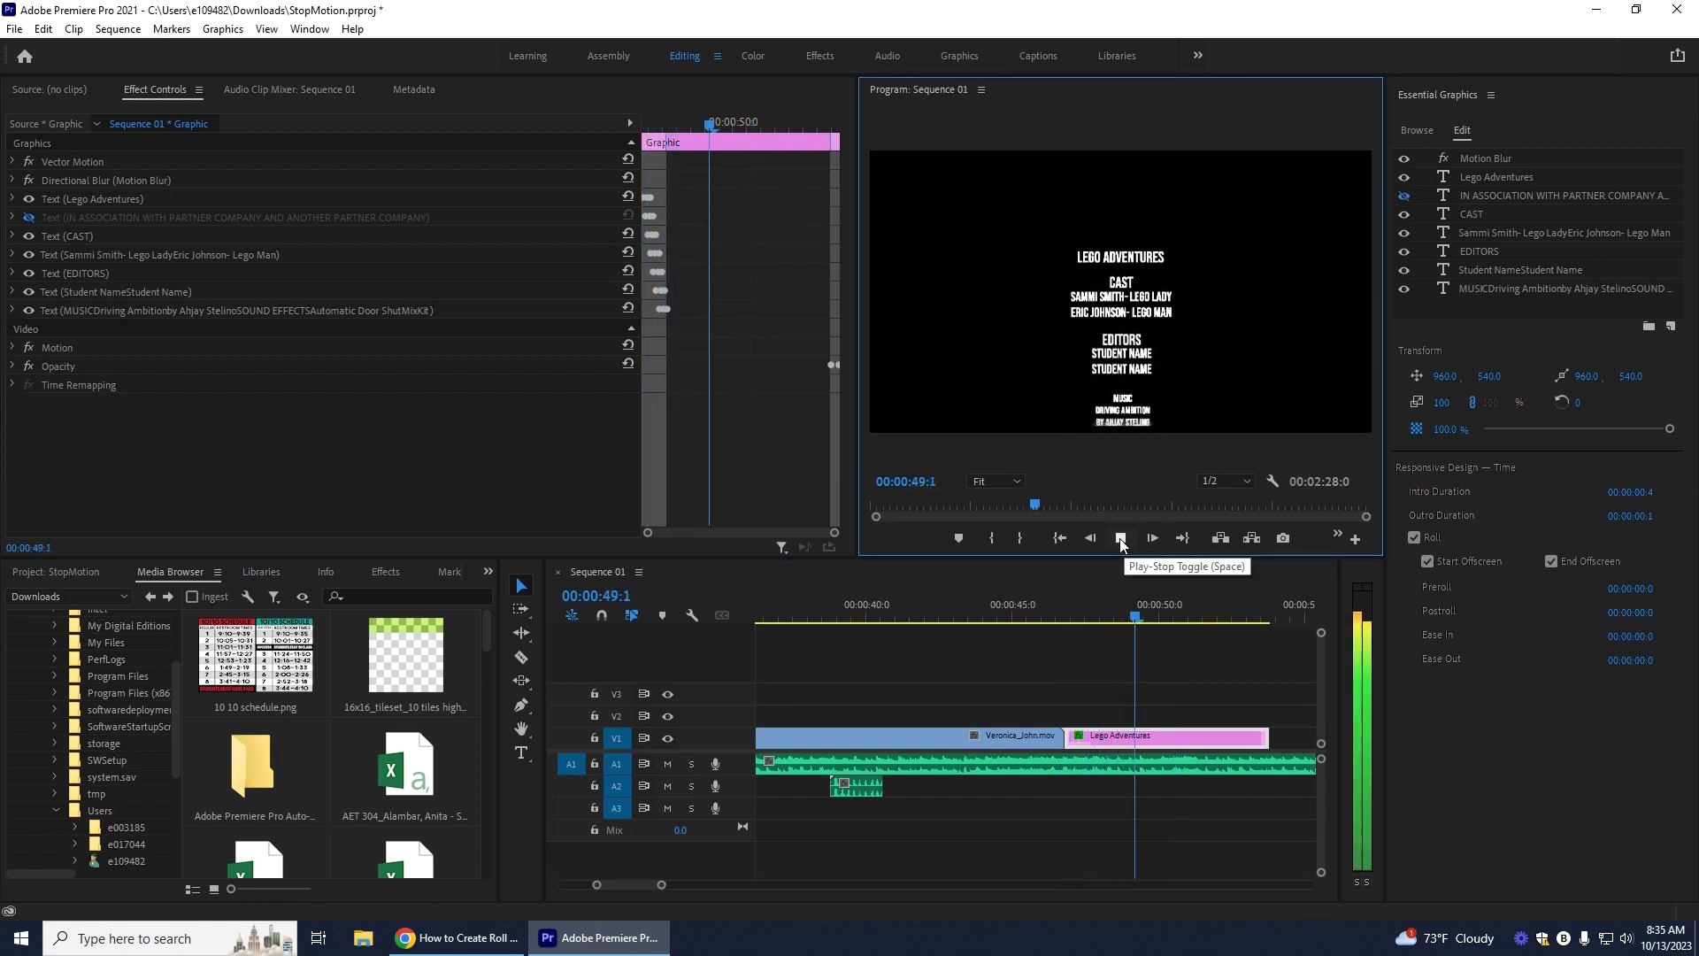
left_click(1121, 539)
scroll(1151, 743, "down", 5)
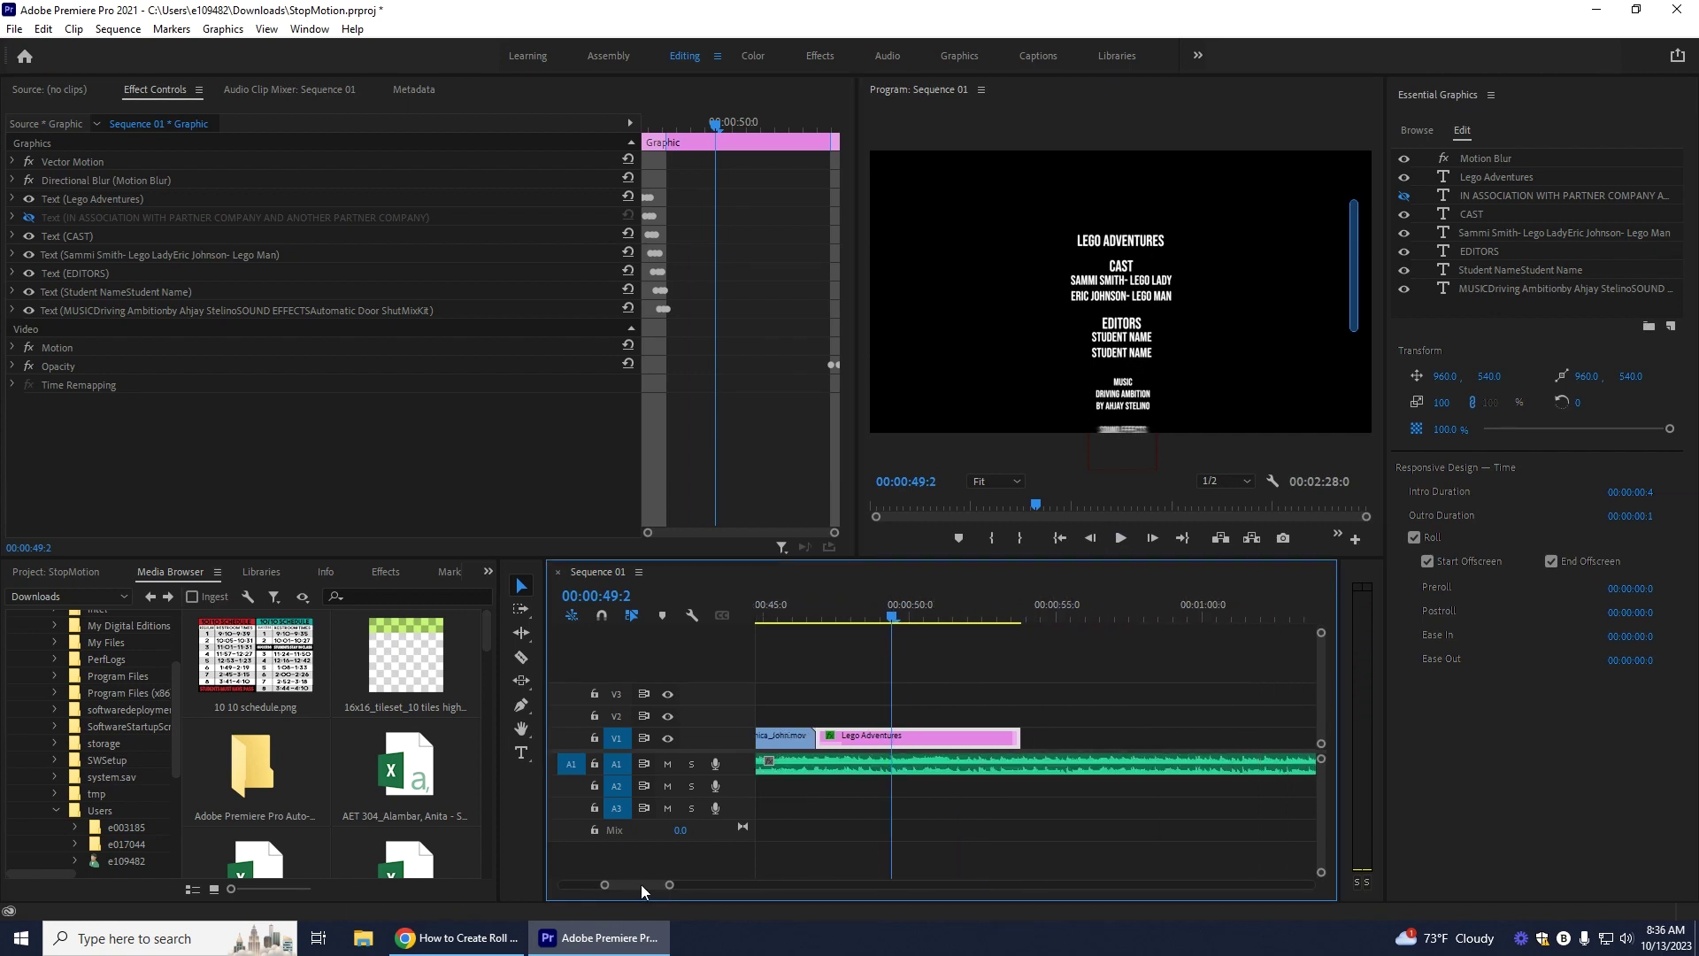
Step: Lengthen the credits clip further to about 00:00:58 and replay the slower roll
left_click_drag(988, 733, 1114, 734)
left_click_drag(864, 620, 782, 624)
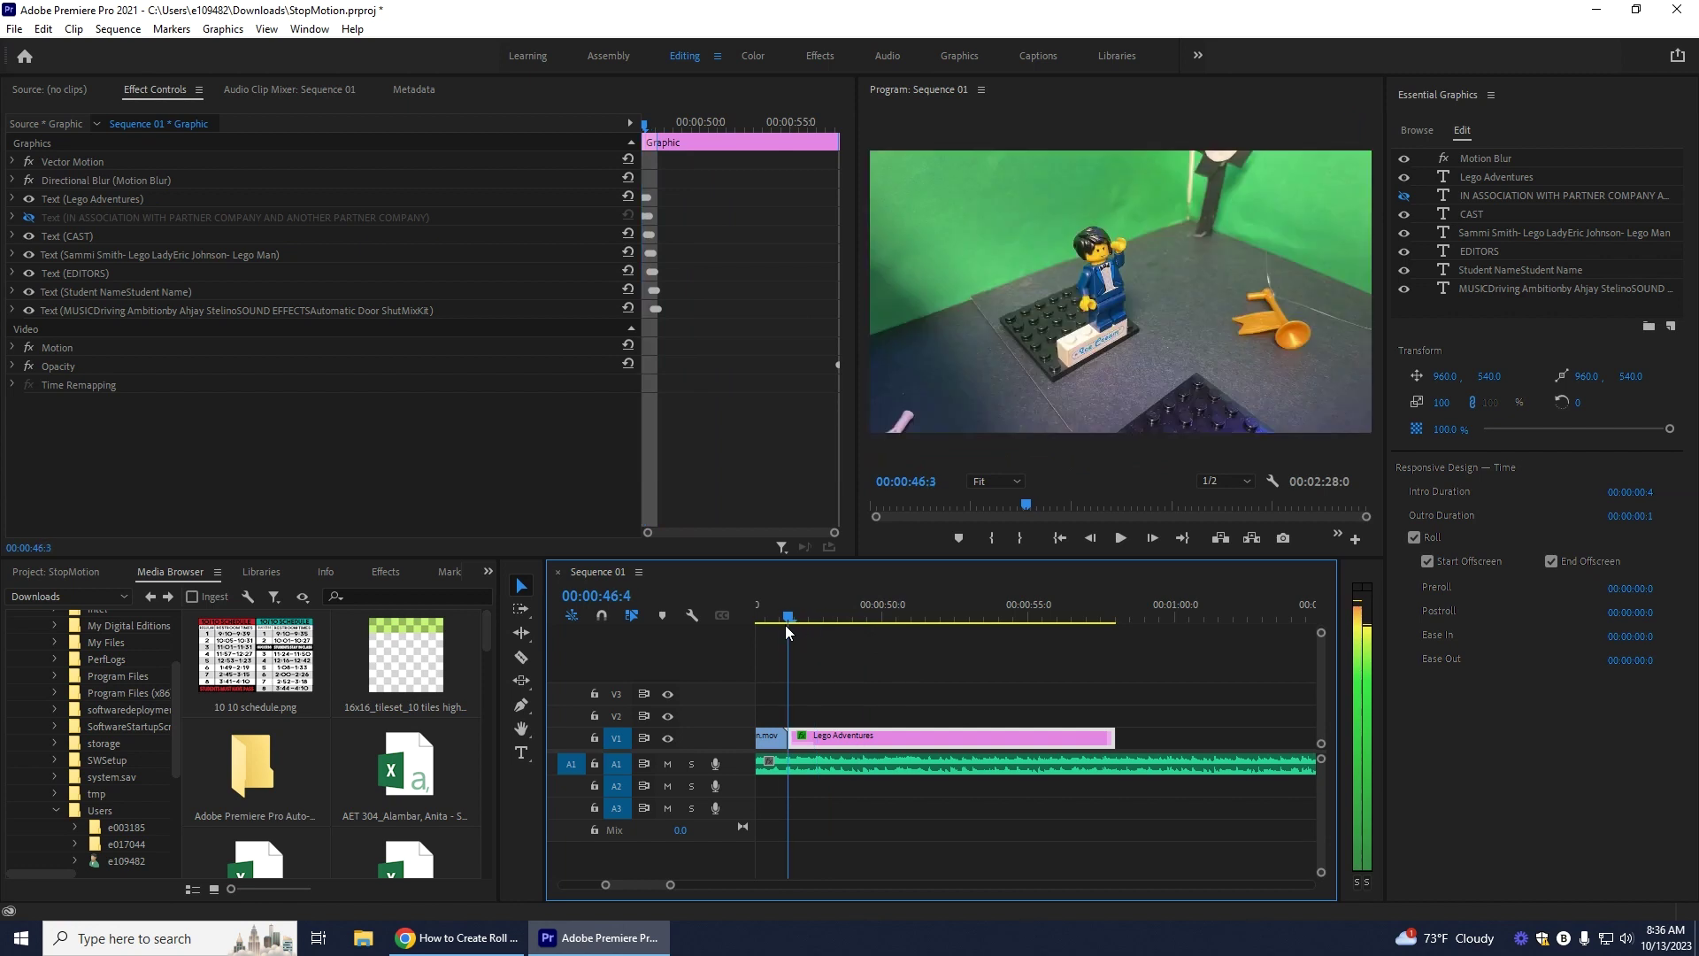
left_click(1121, 539)
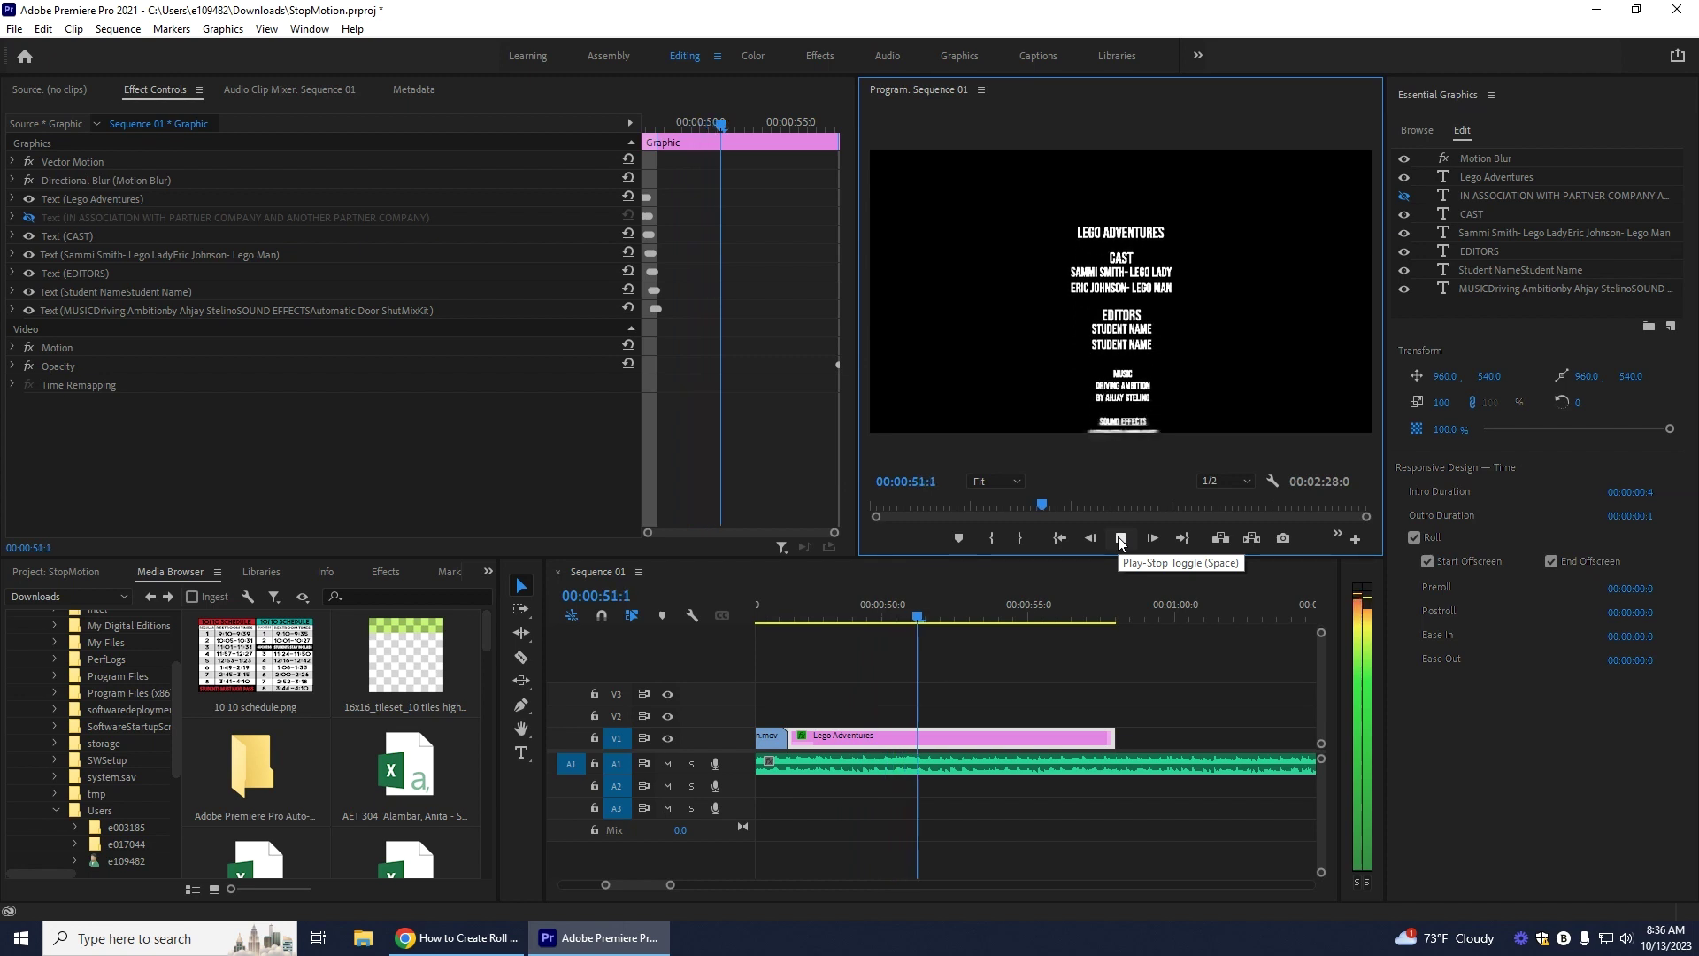
left_click(1120, 539)
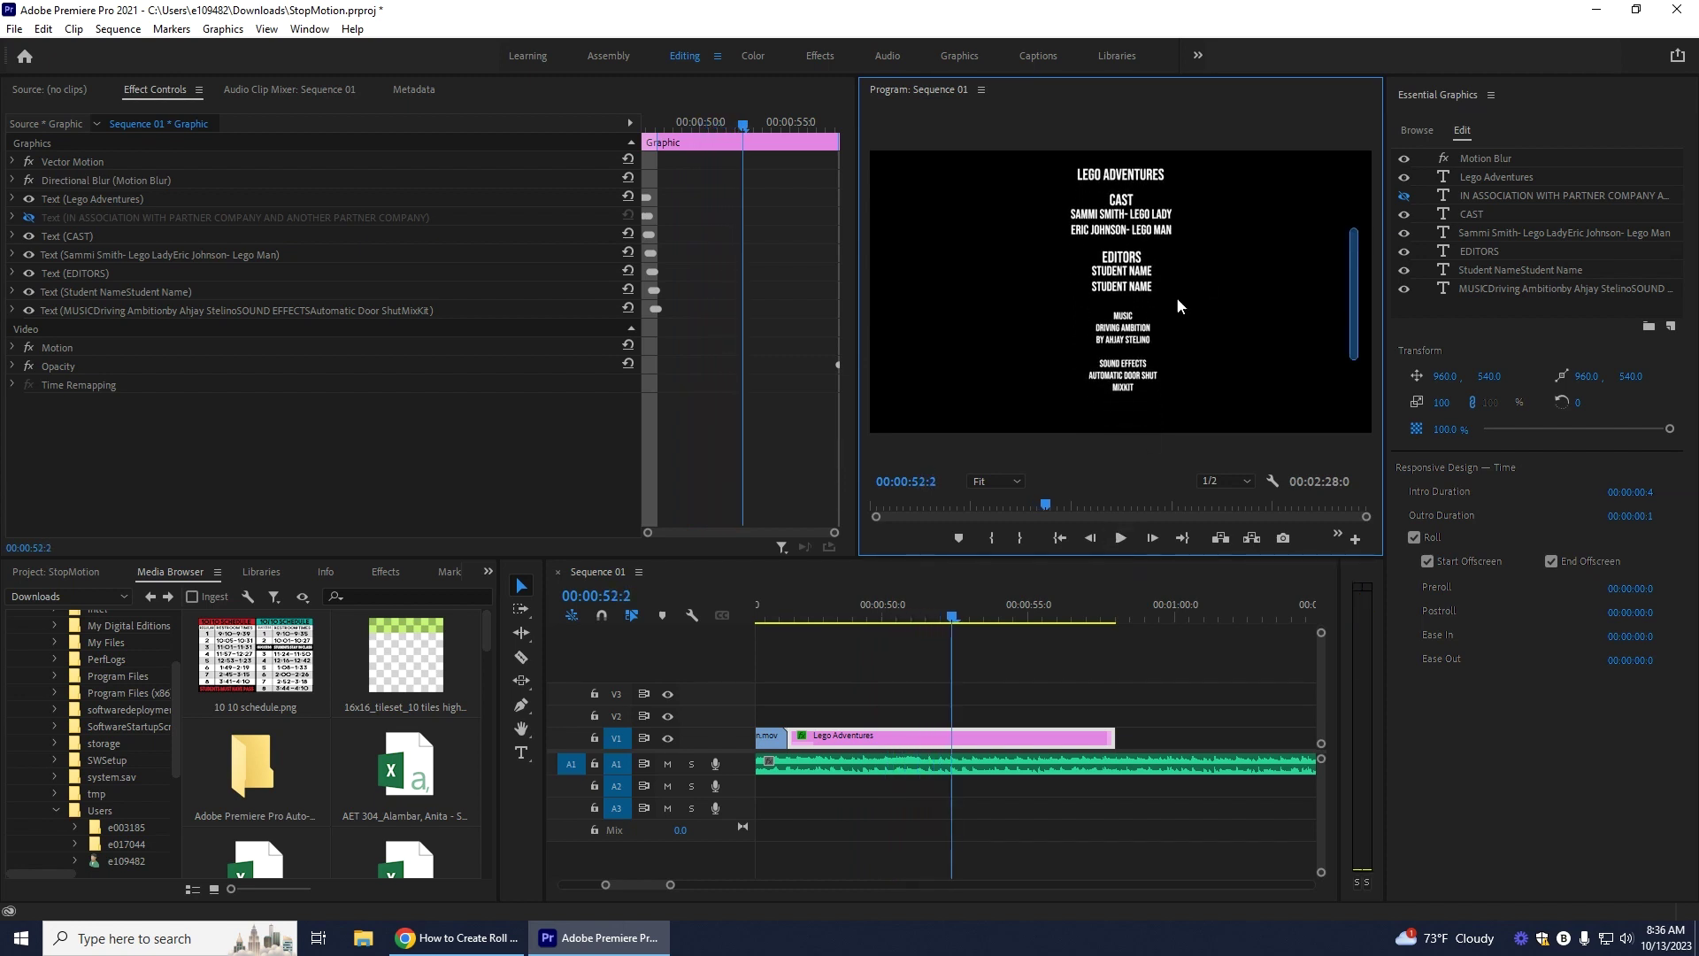
left_click(1127, 331)
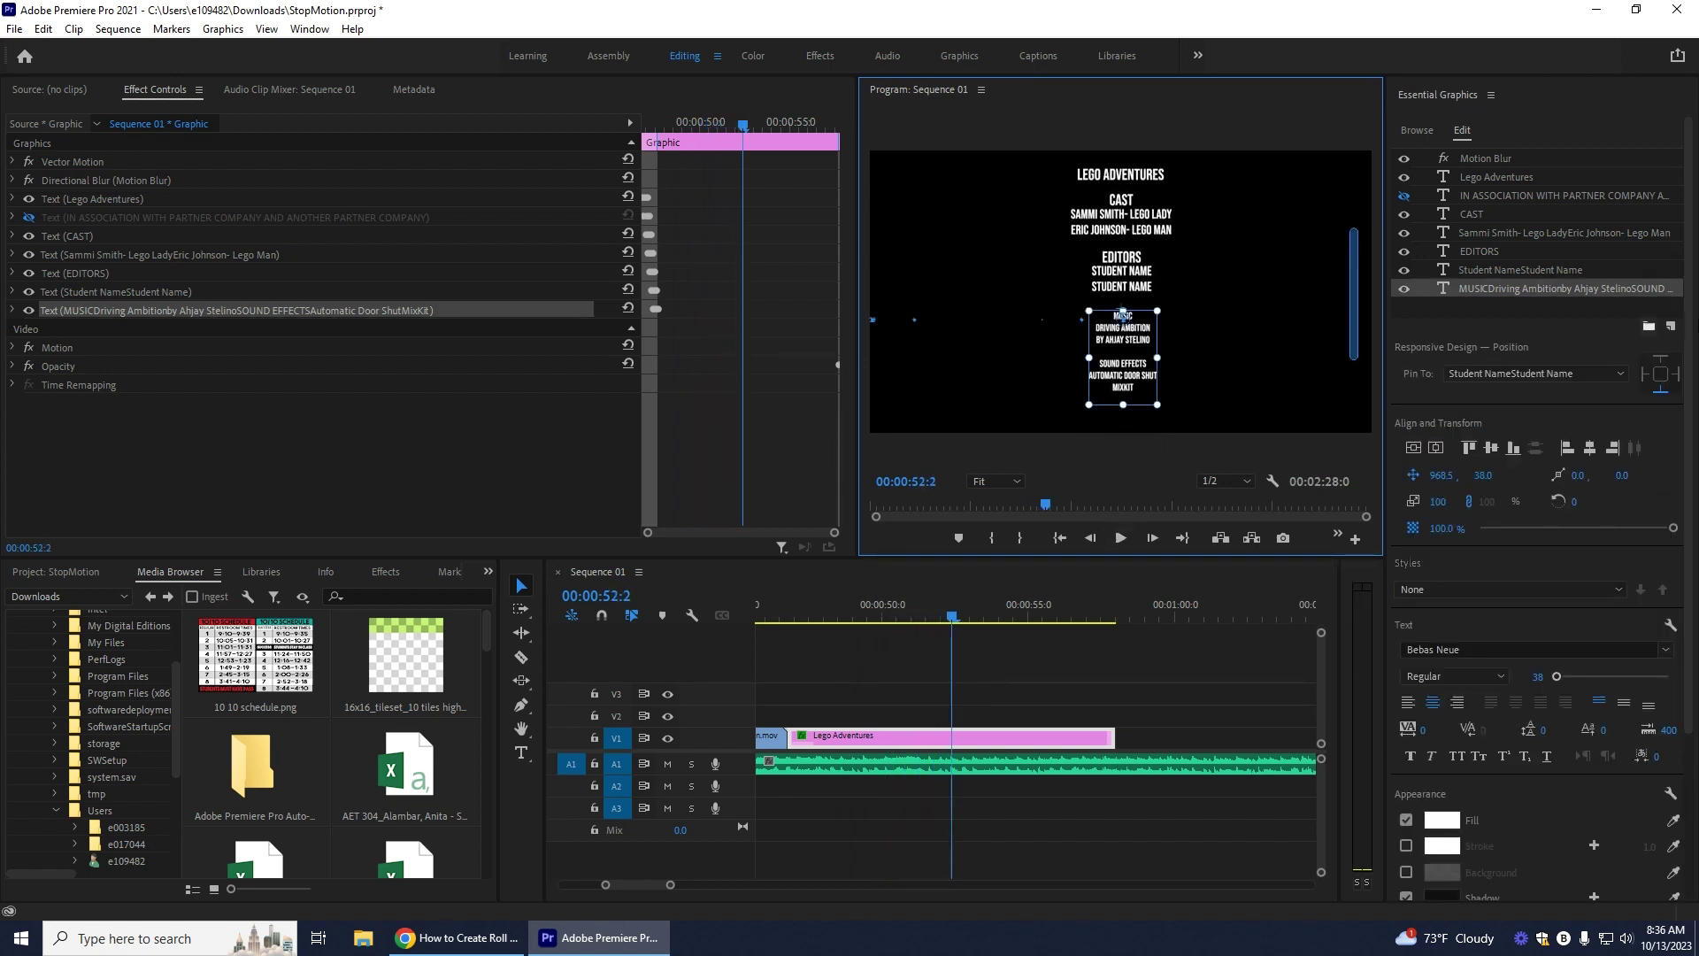
Step: Set the MUSIC and SOUND EFFECTS text layer to font size 50, comparing with the Student Name layer
left_click(1560, 675)
left_click(1539, 677)
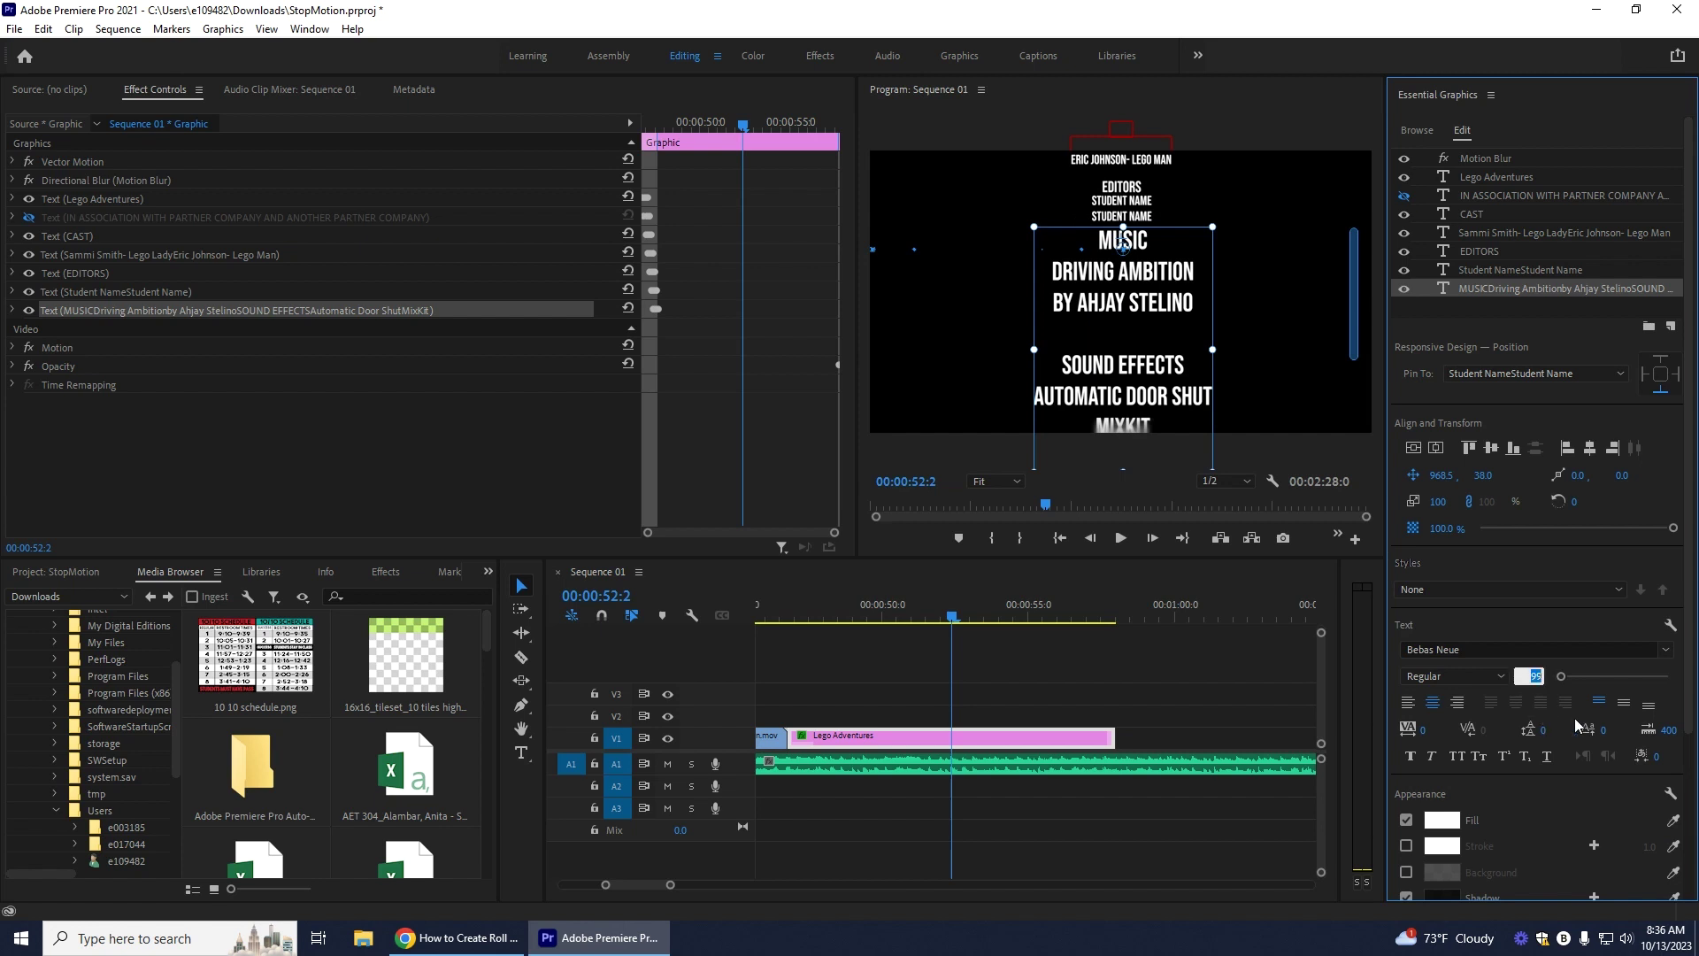
type("50")
key("Return")
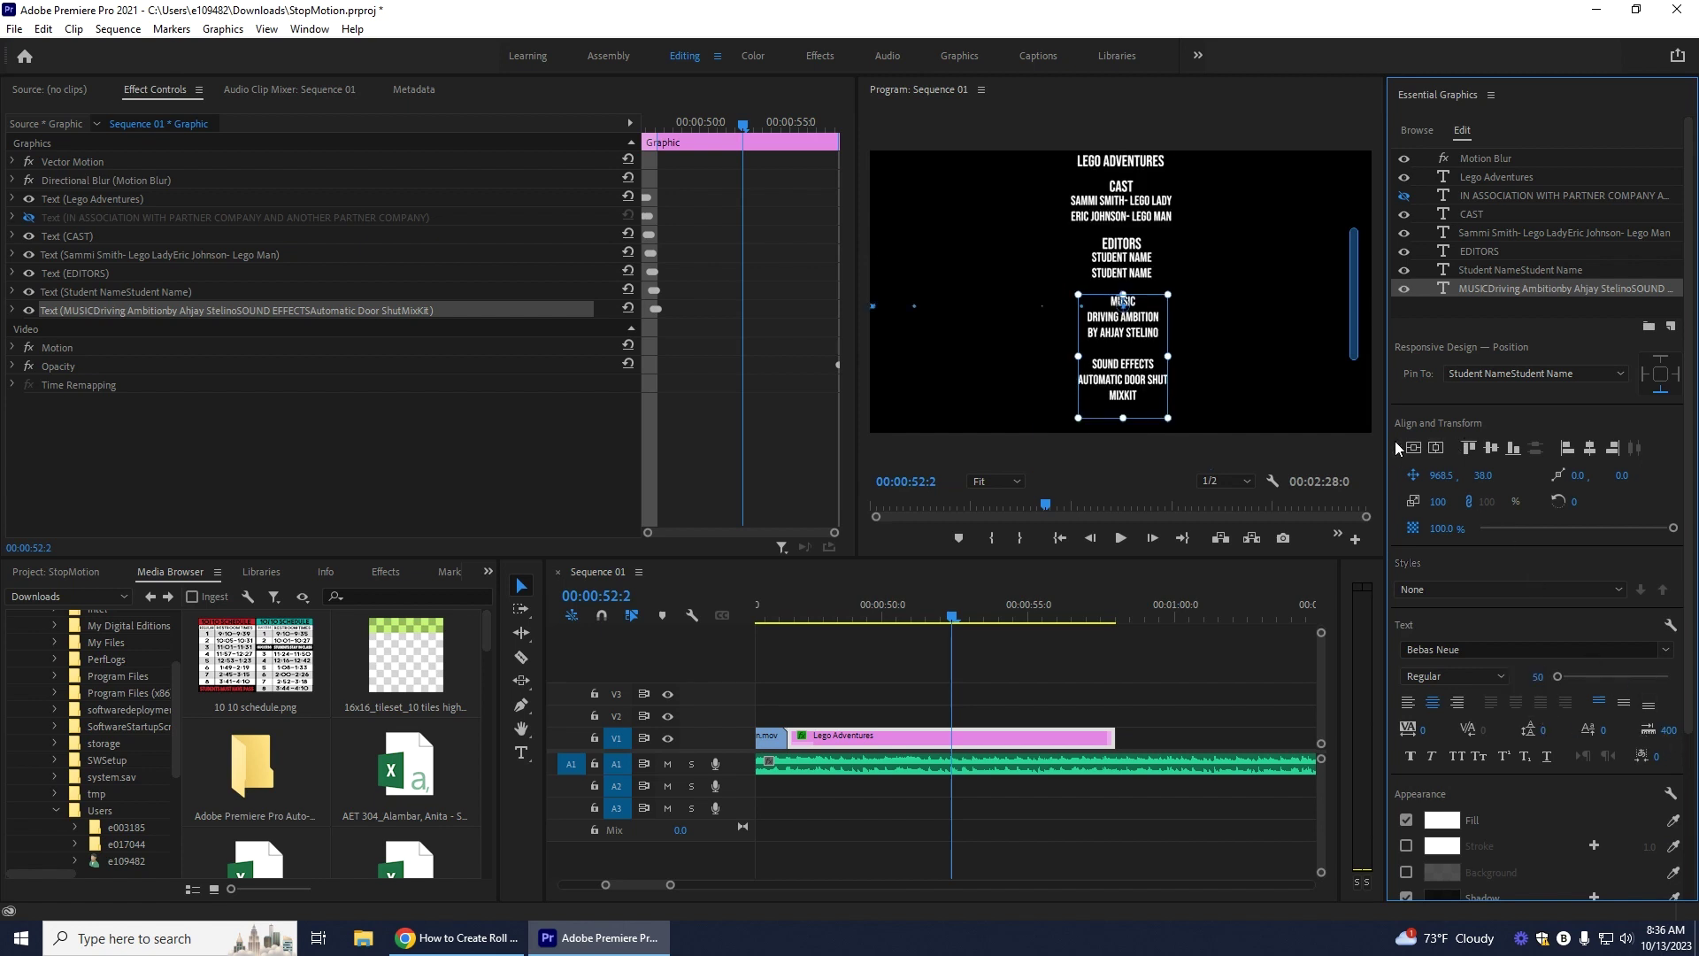
left_click(1515, 269)
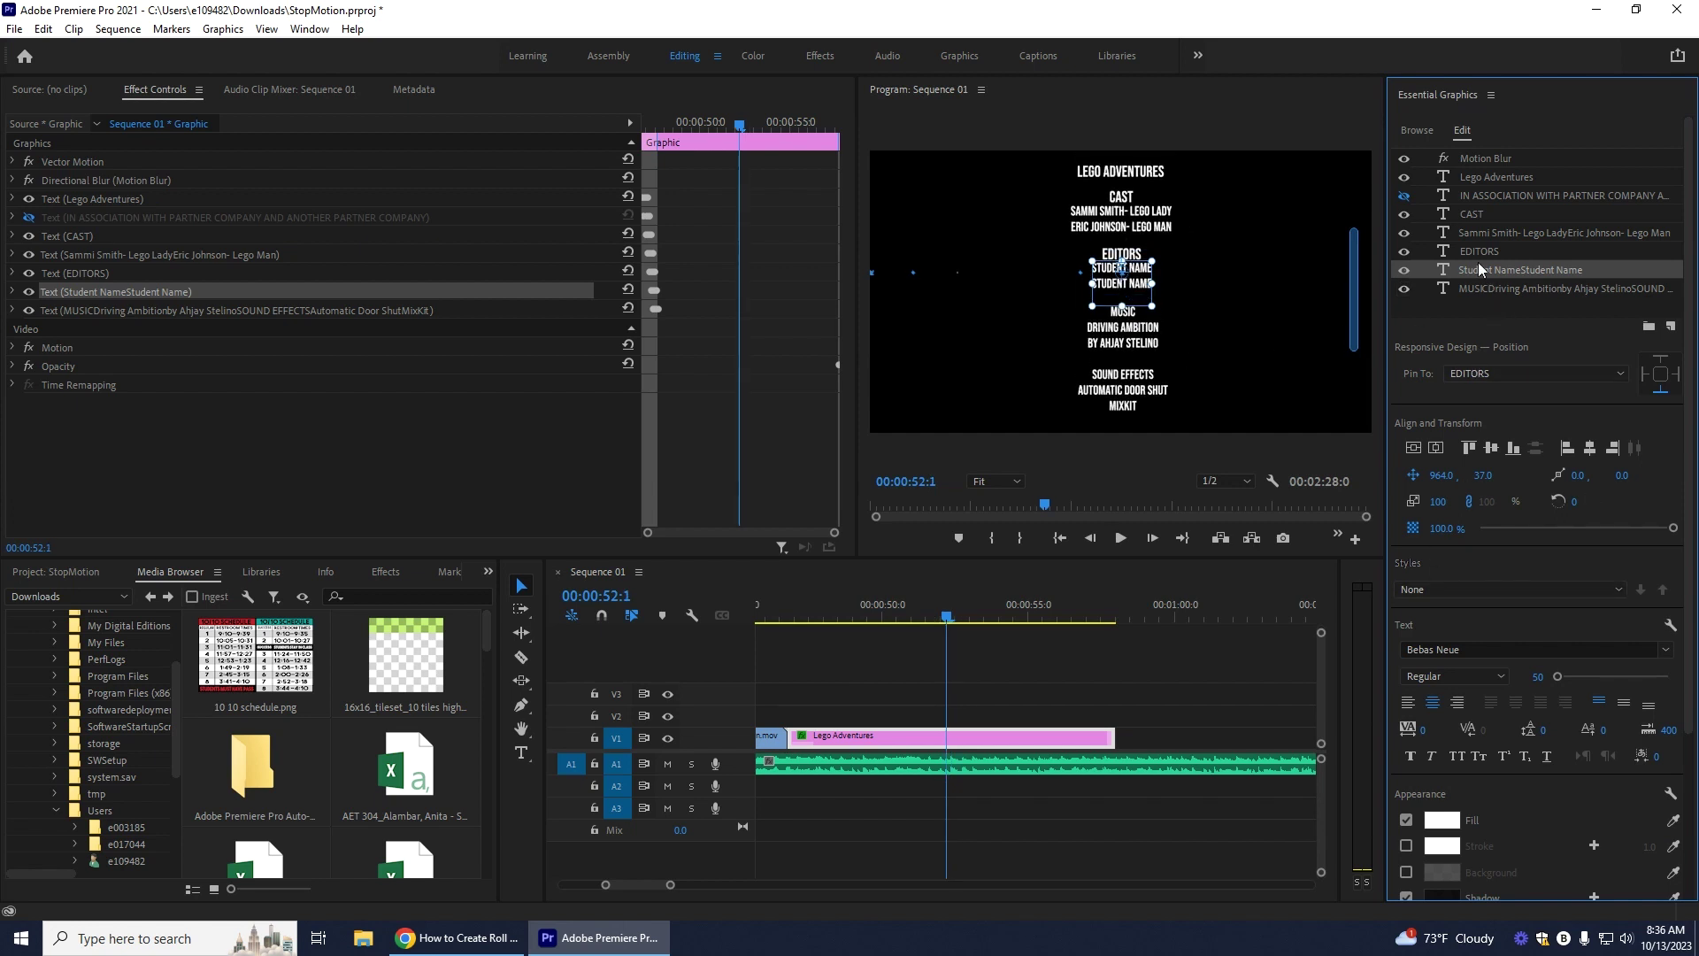
left_click(1516, 287)
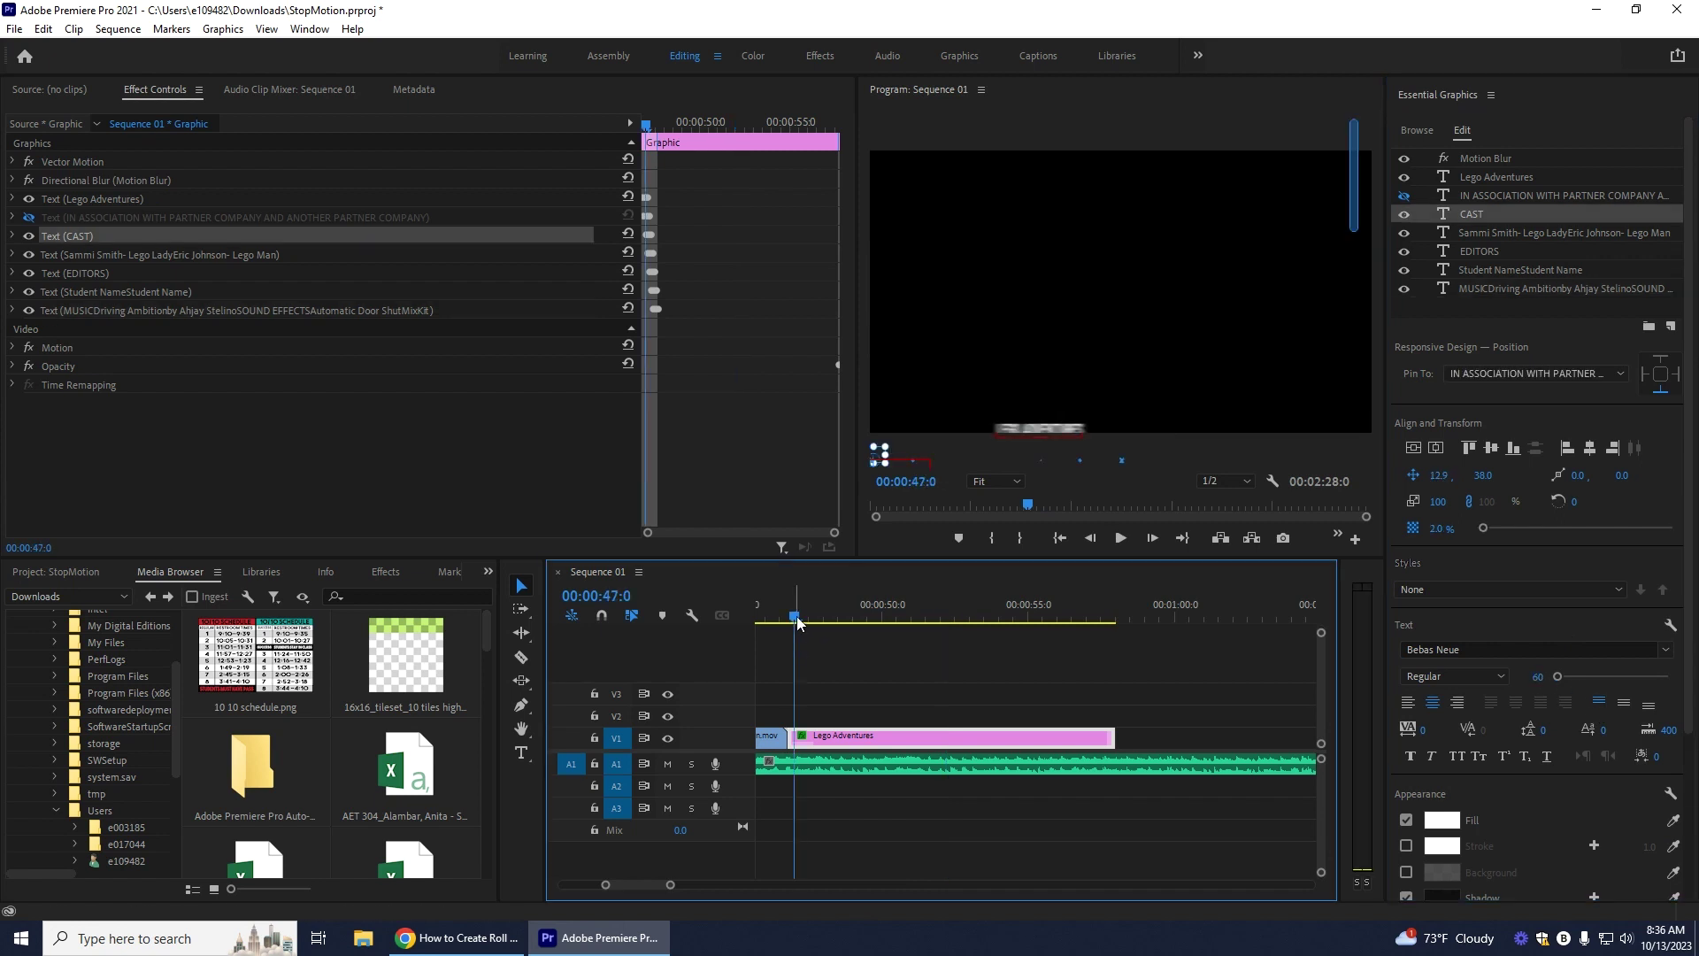
left_click_drag(795, 617, 786, 620)
left_click(1121, 537)
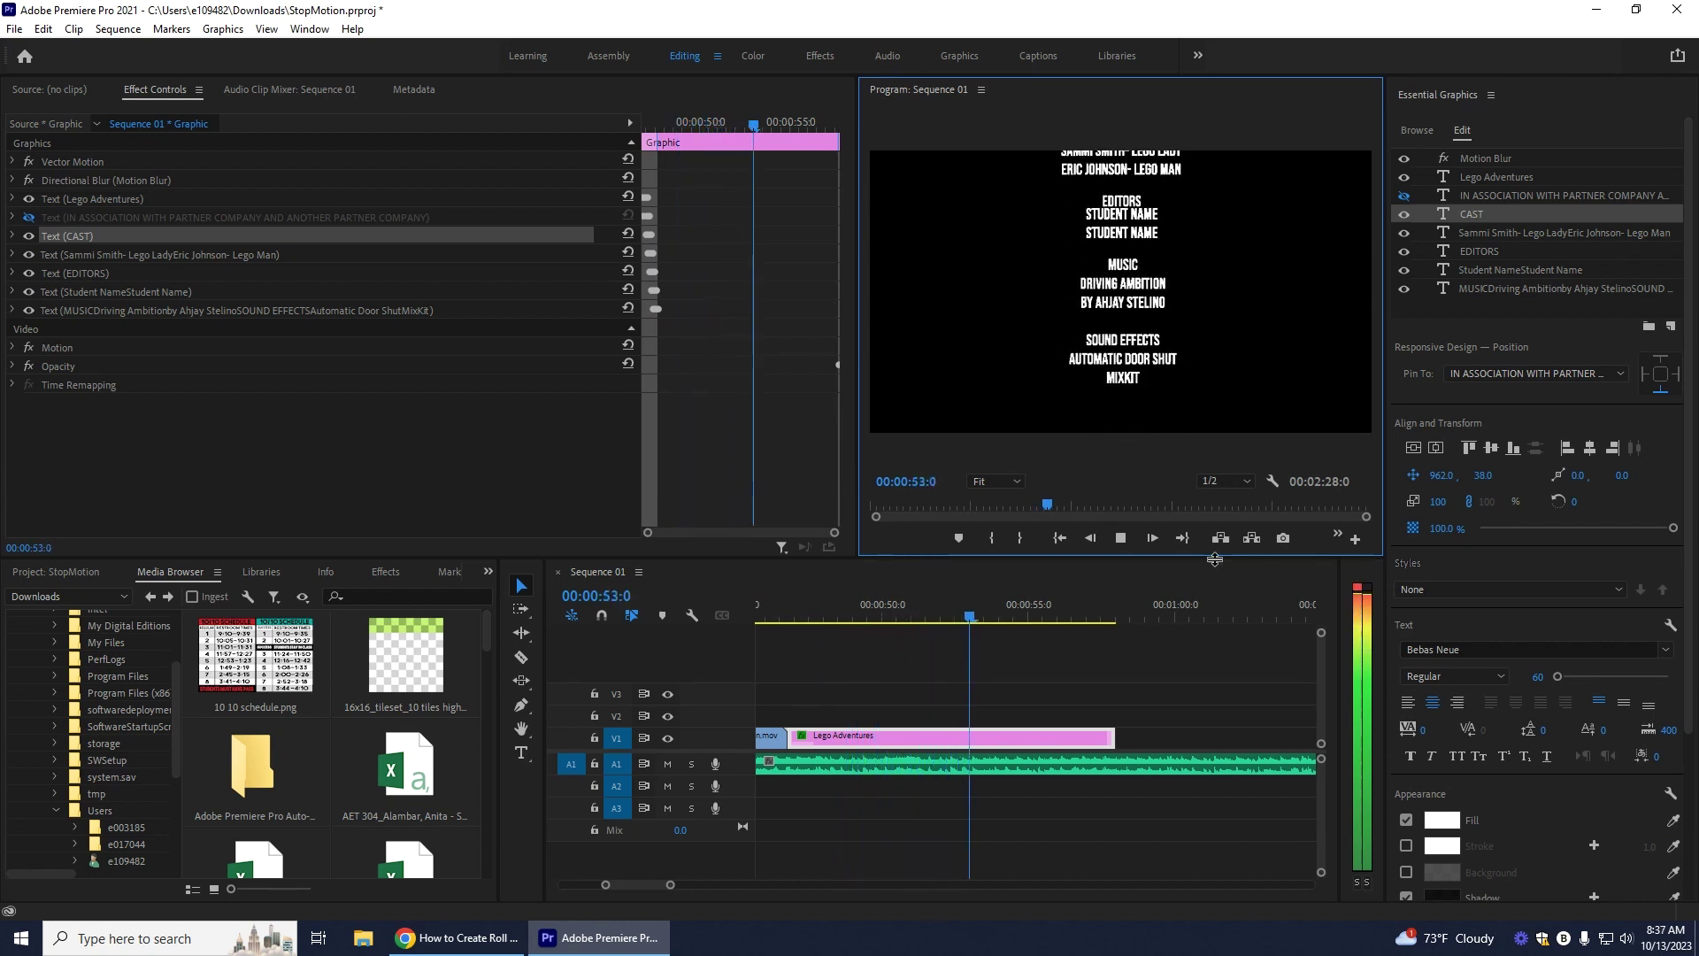
left_click(1122, 539)
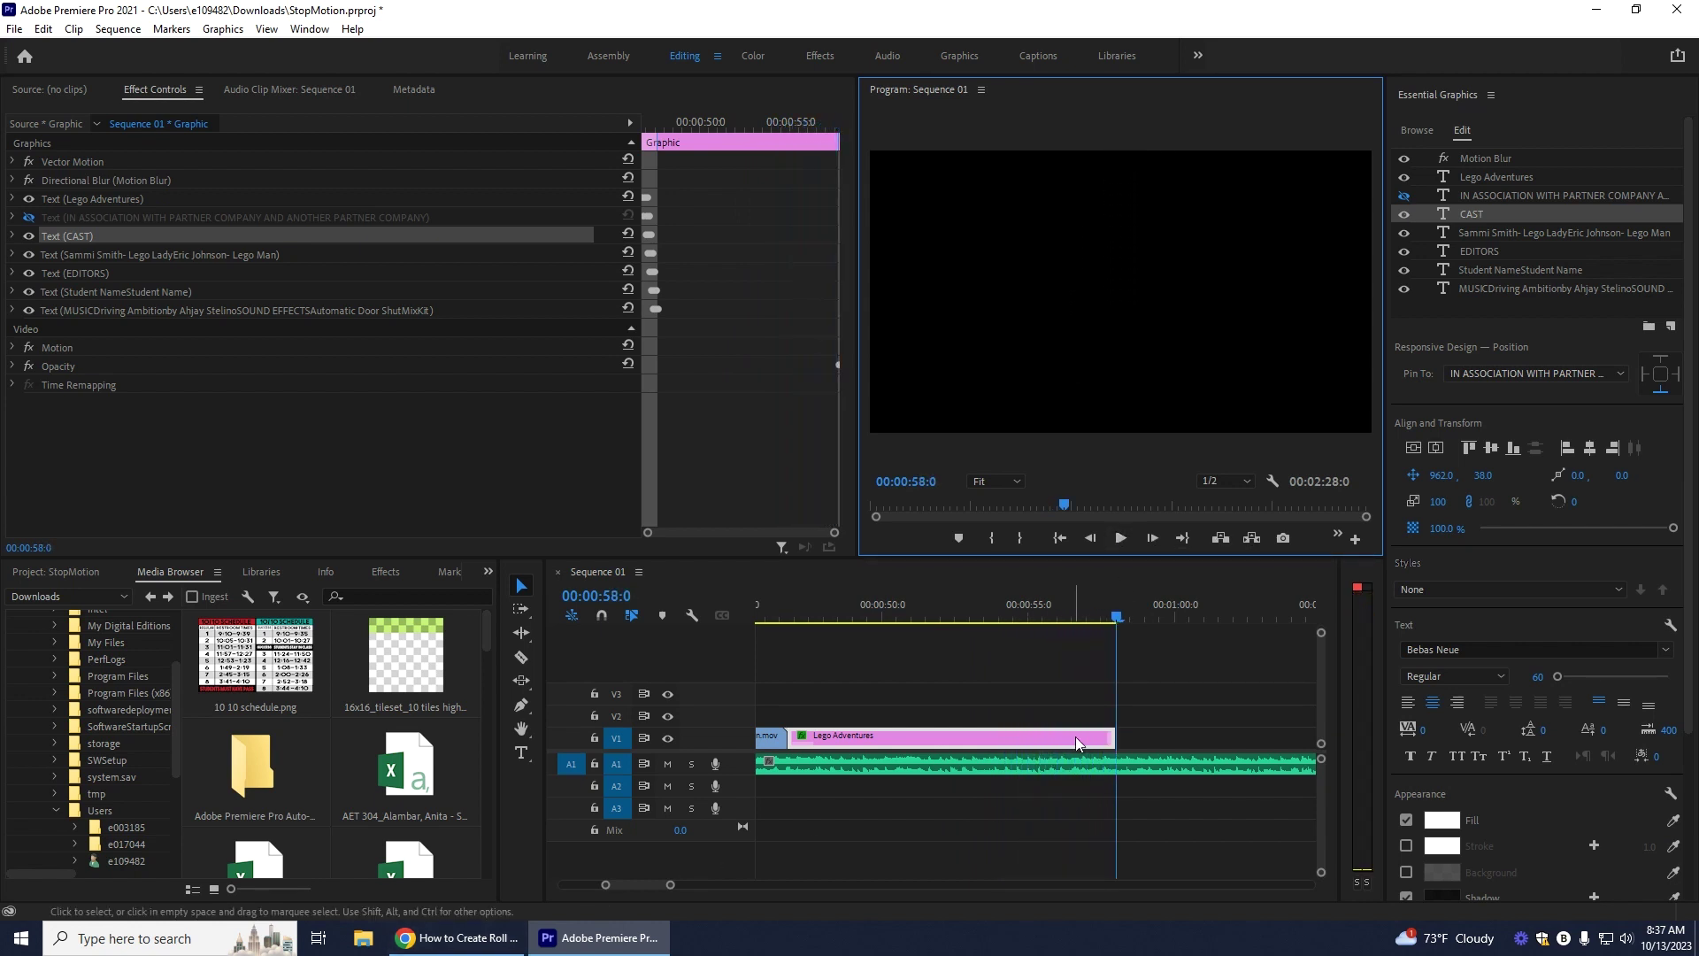
Step: Trim the Feeling Happy audio on A1 to end with the credits, giving a 00:00:58:0 sequence
left_click_drag(1118, 617, 1100, 620)
left_click_drag(671, 885, 872, 889)
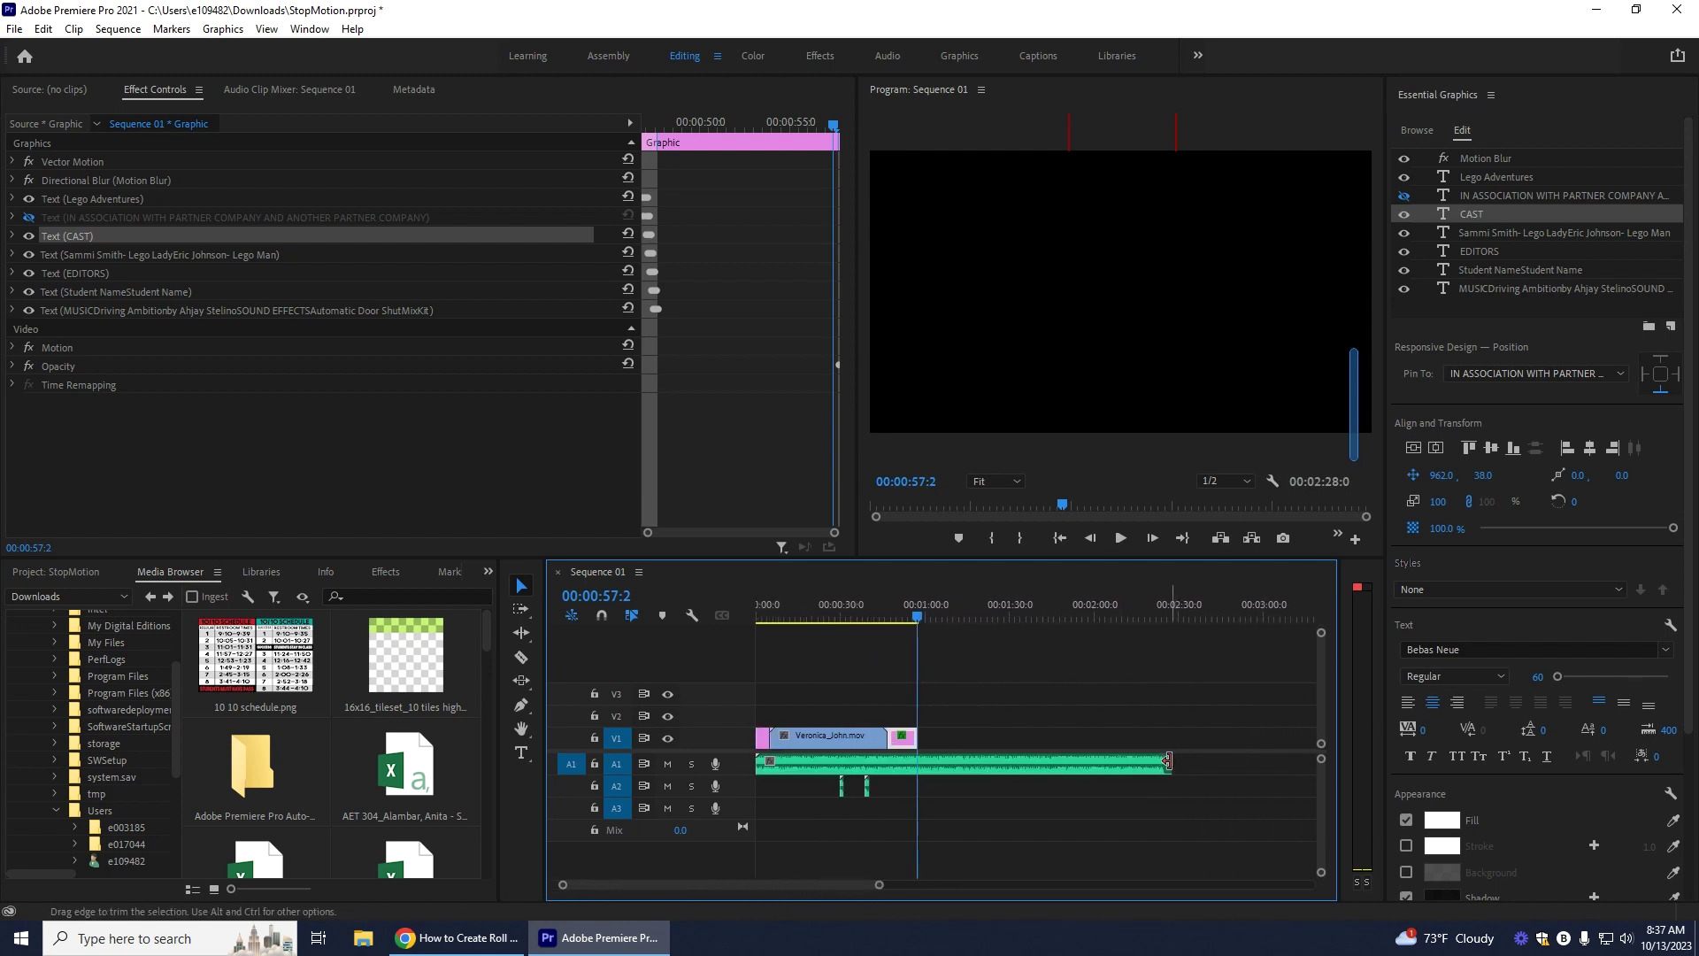
left_click_drag(1168, 763, 916, 770)
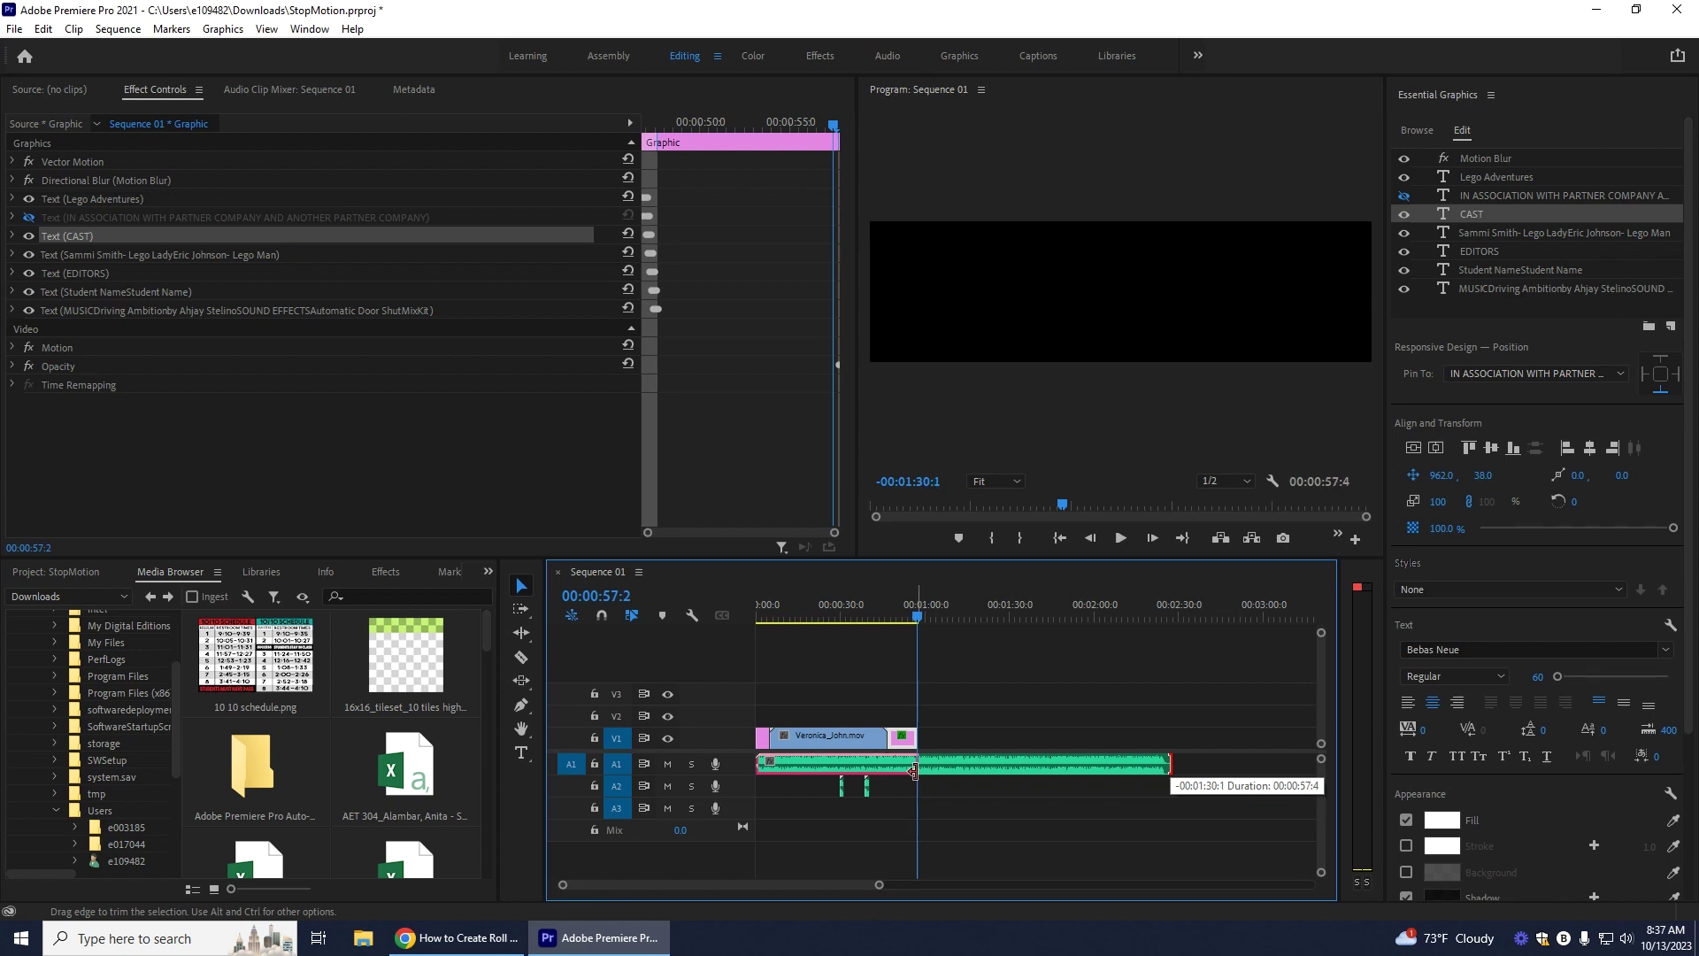
left_click_drag(915, 770, 915, 770)
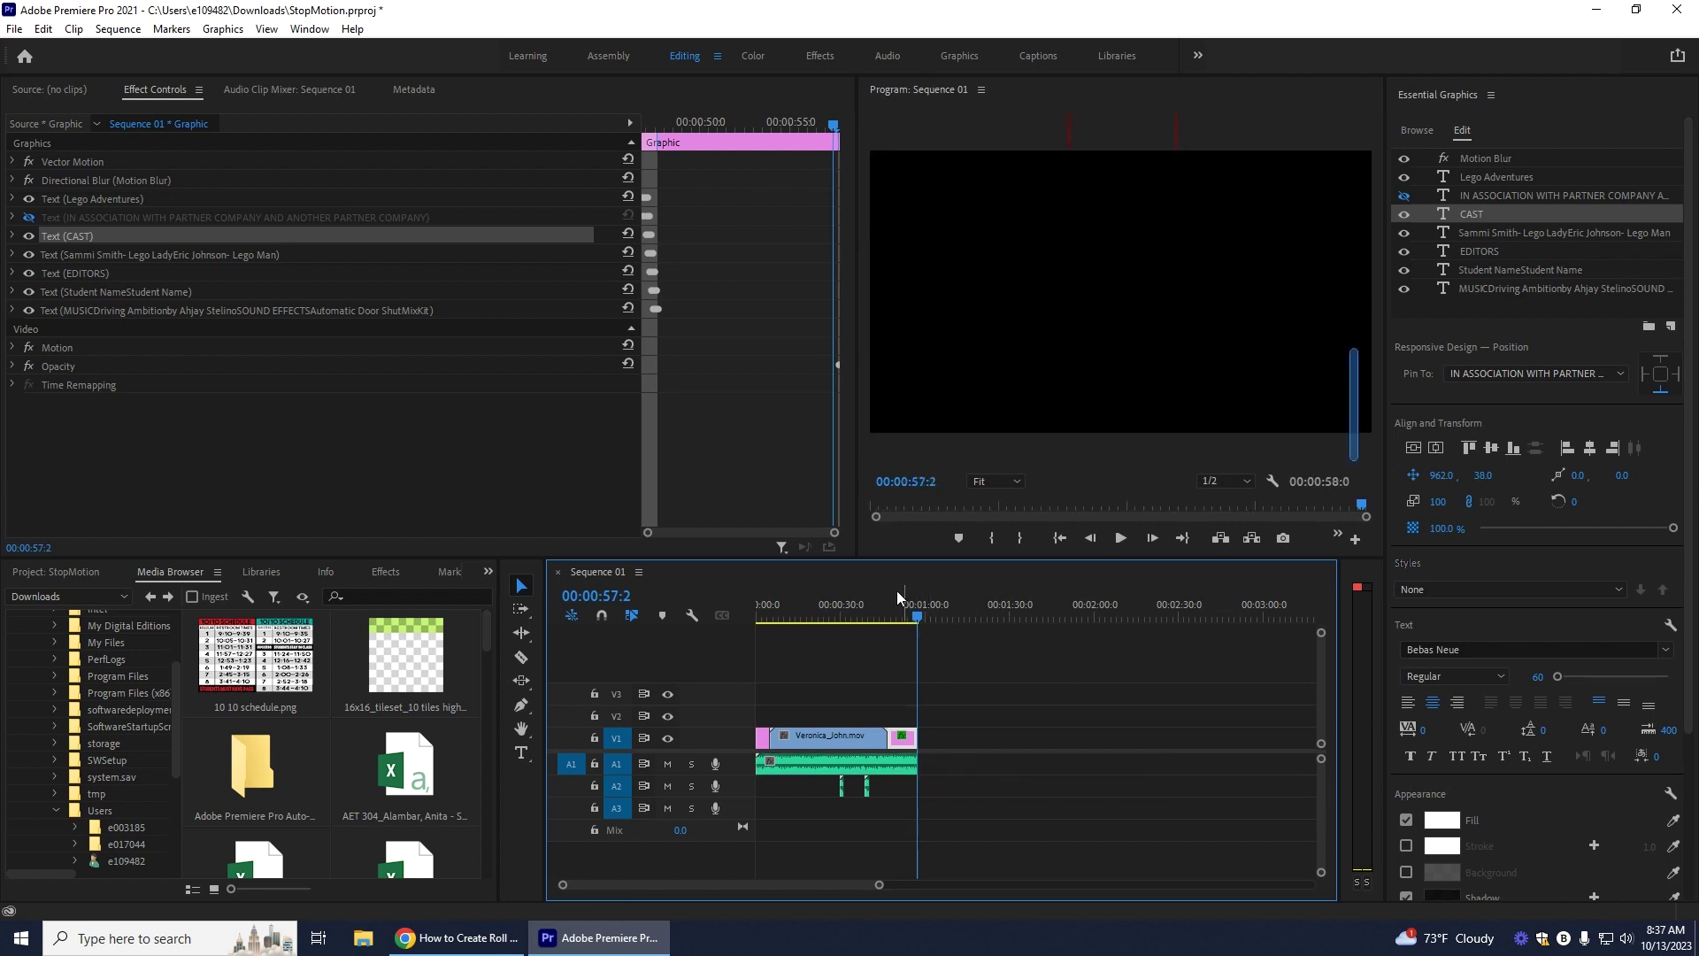
left_click_drag(915, 622, 893, 612)
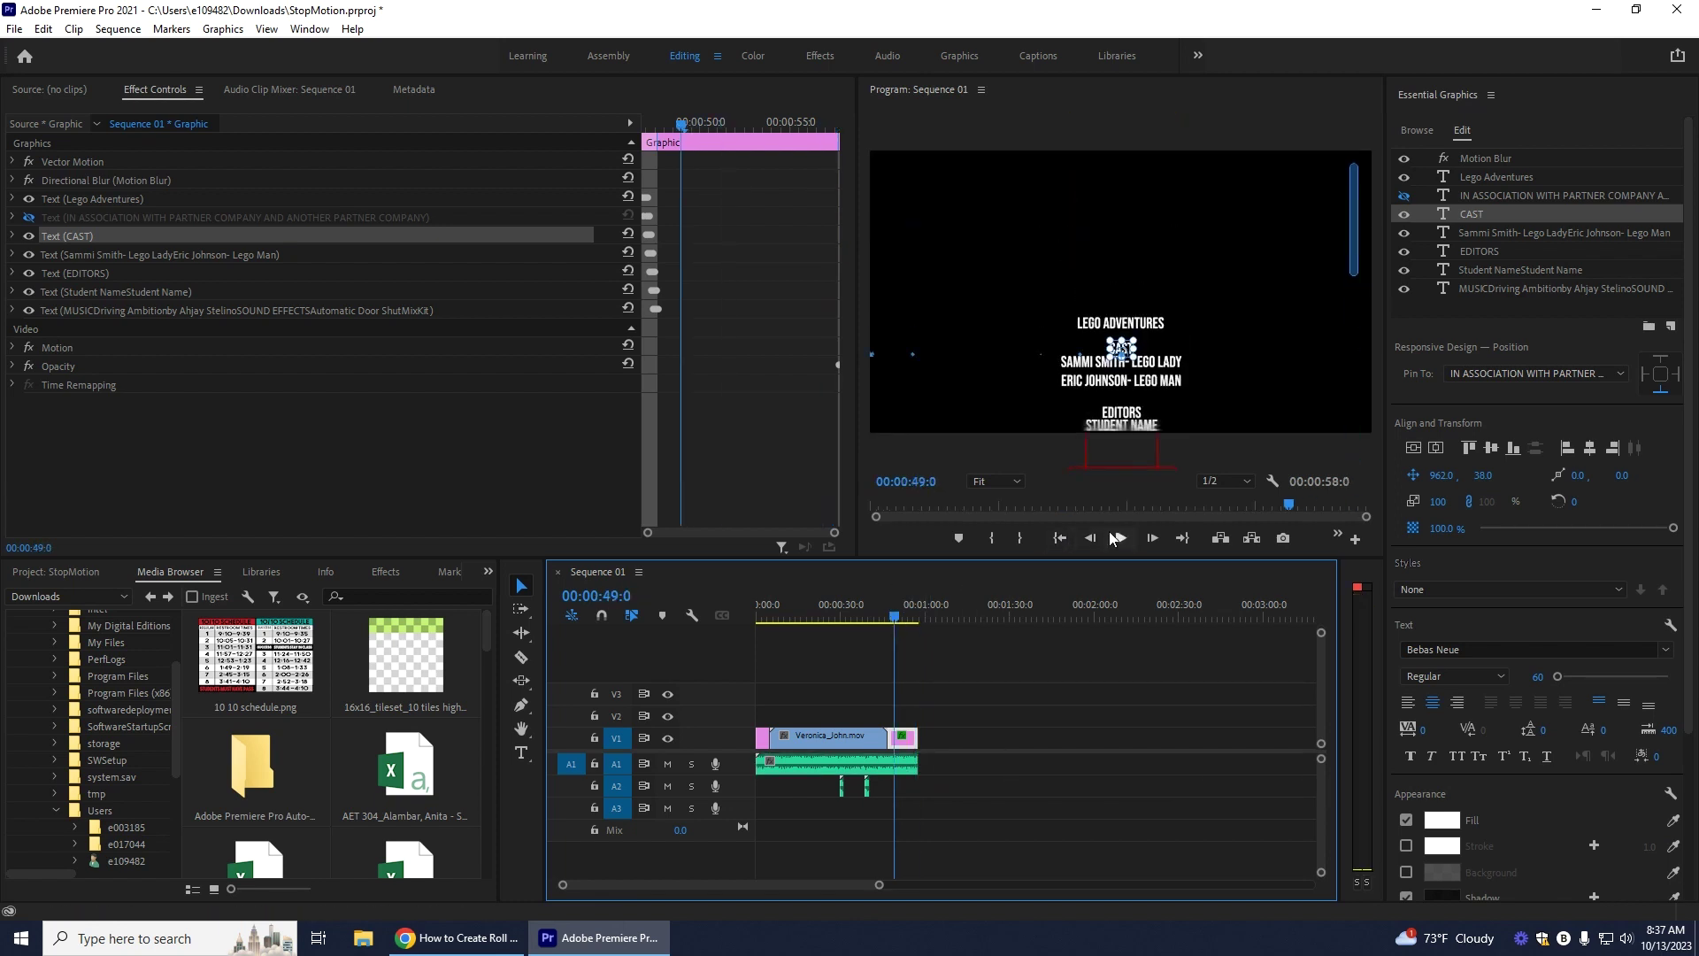
key("space")
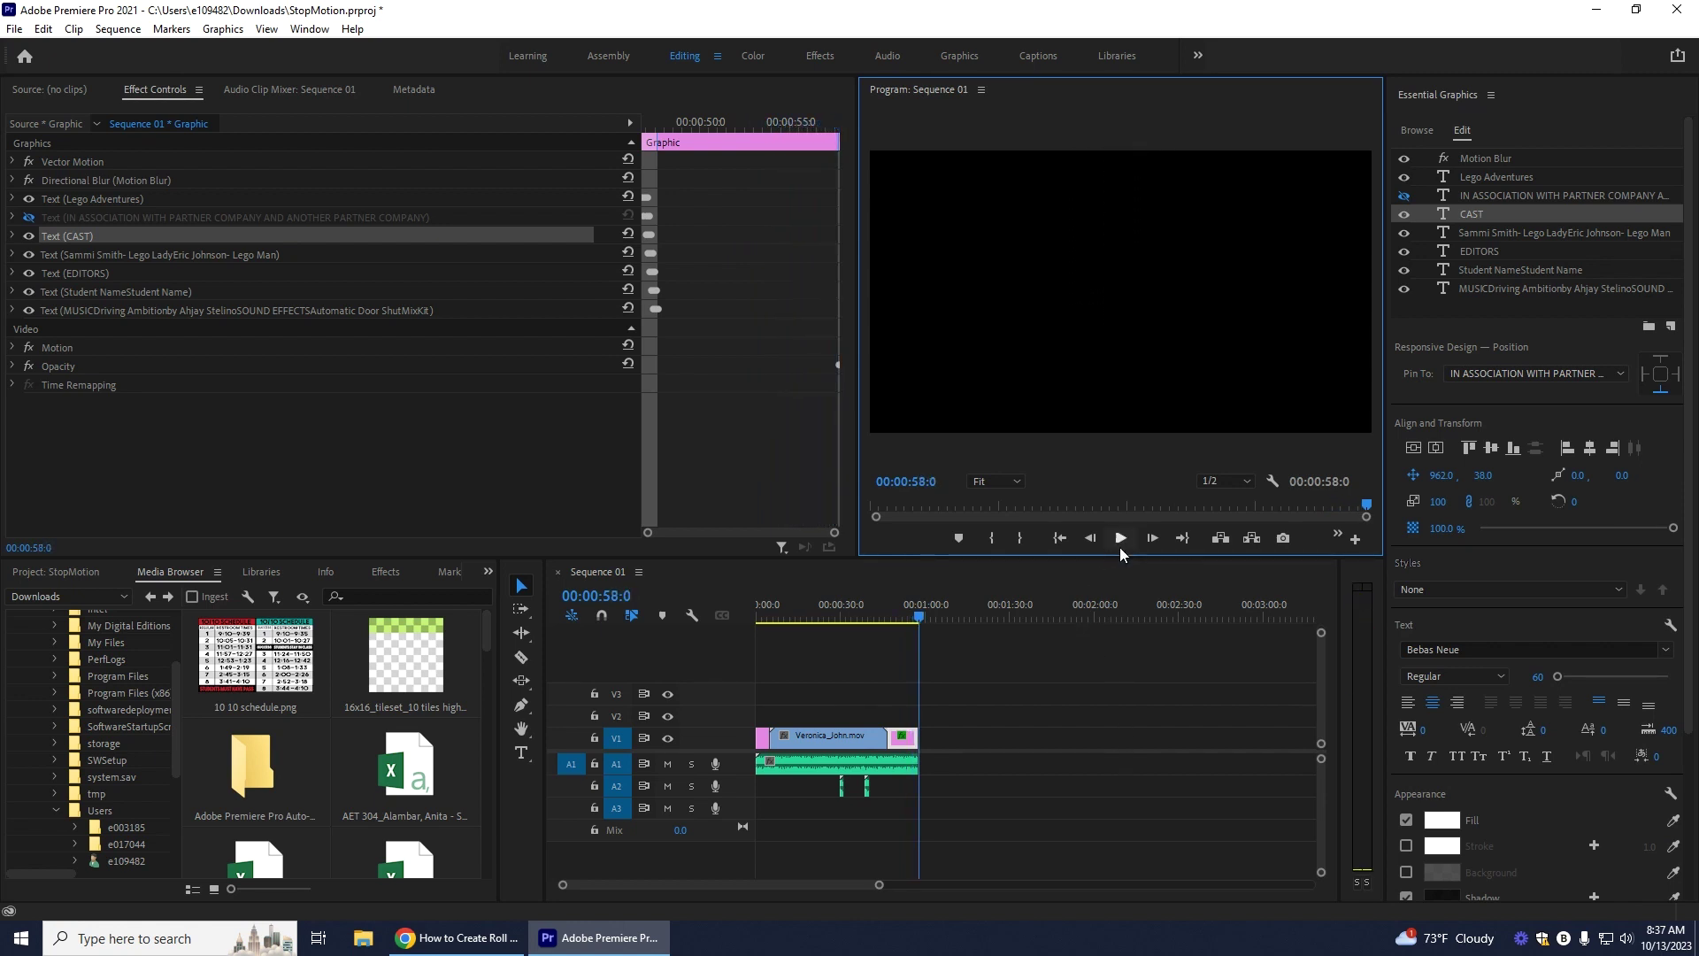
left_click(841, 883)
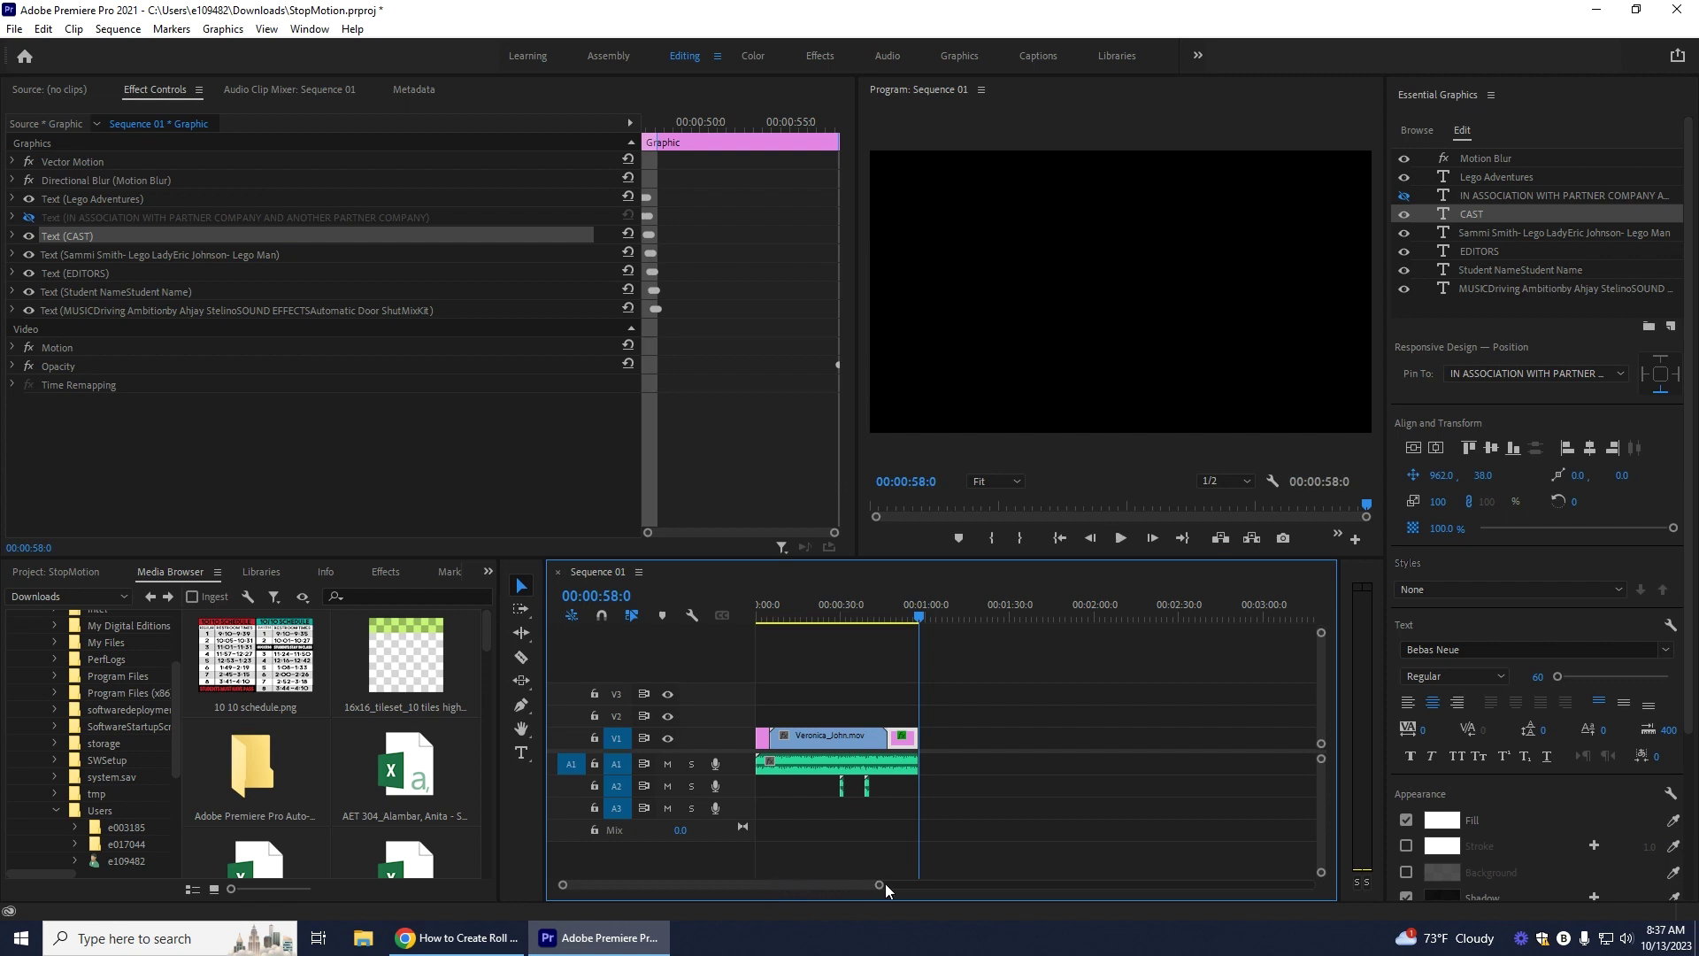
left_click_drag(880, 887, 774, 892)
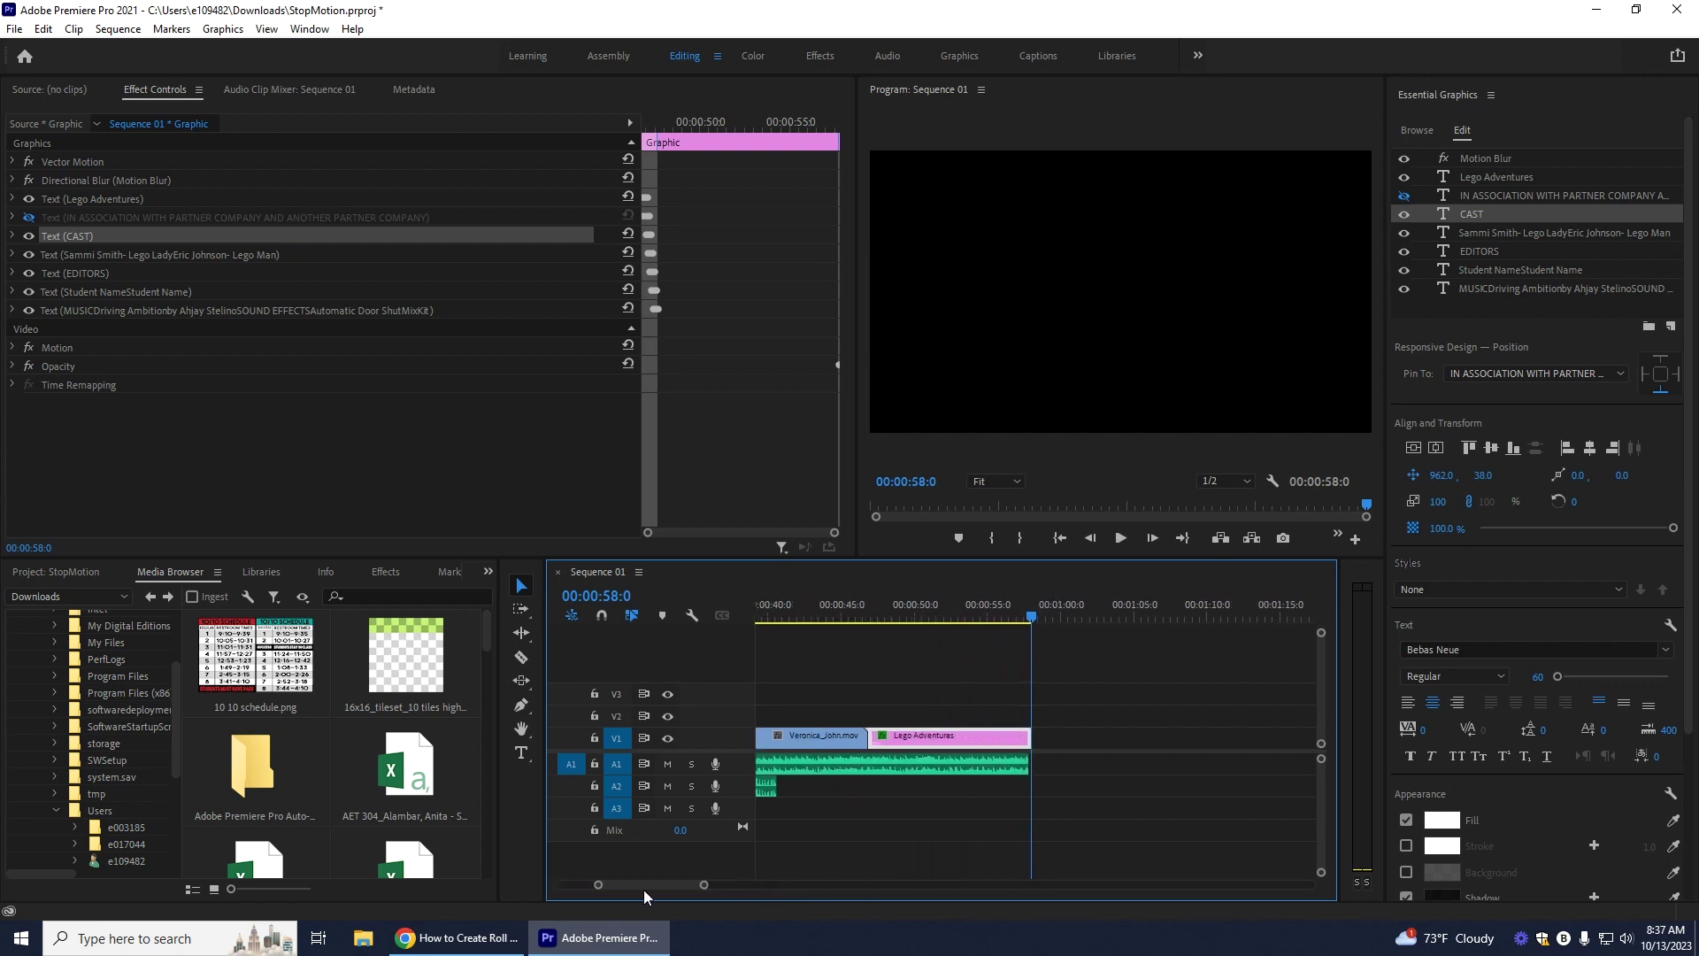
left_click_drag(644, 889, 571, 887)
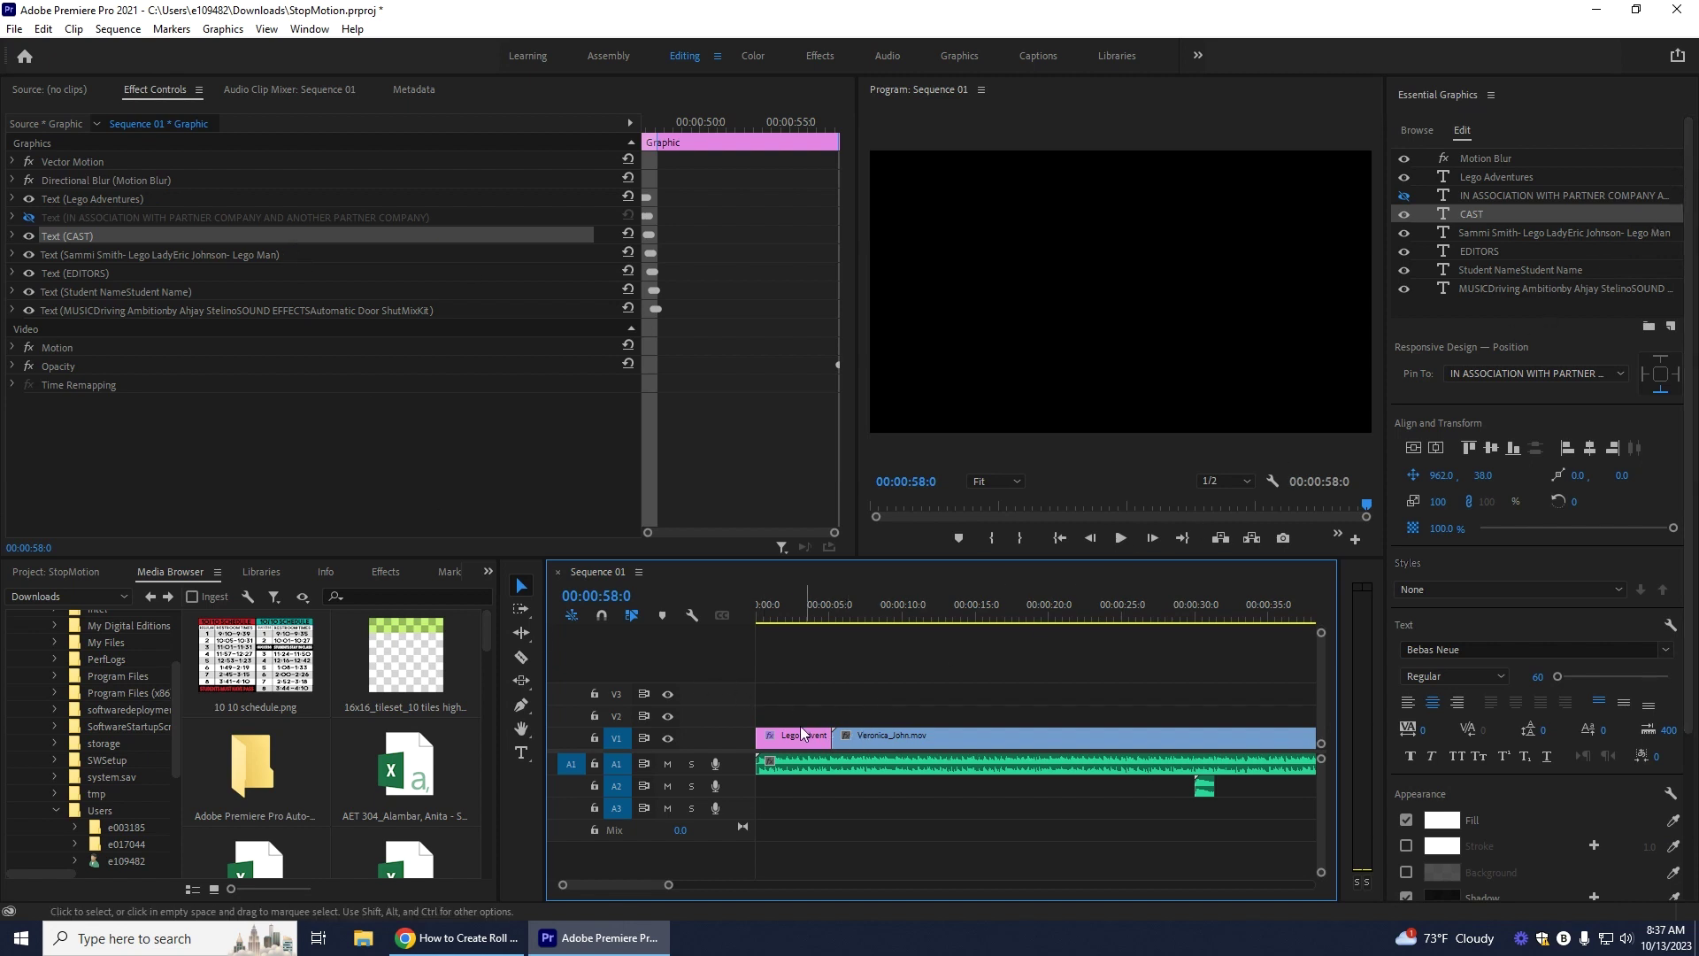
left_click_drag(634, 883, 652, 883)
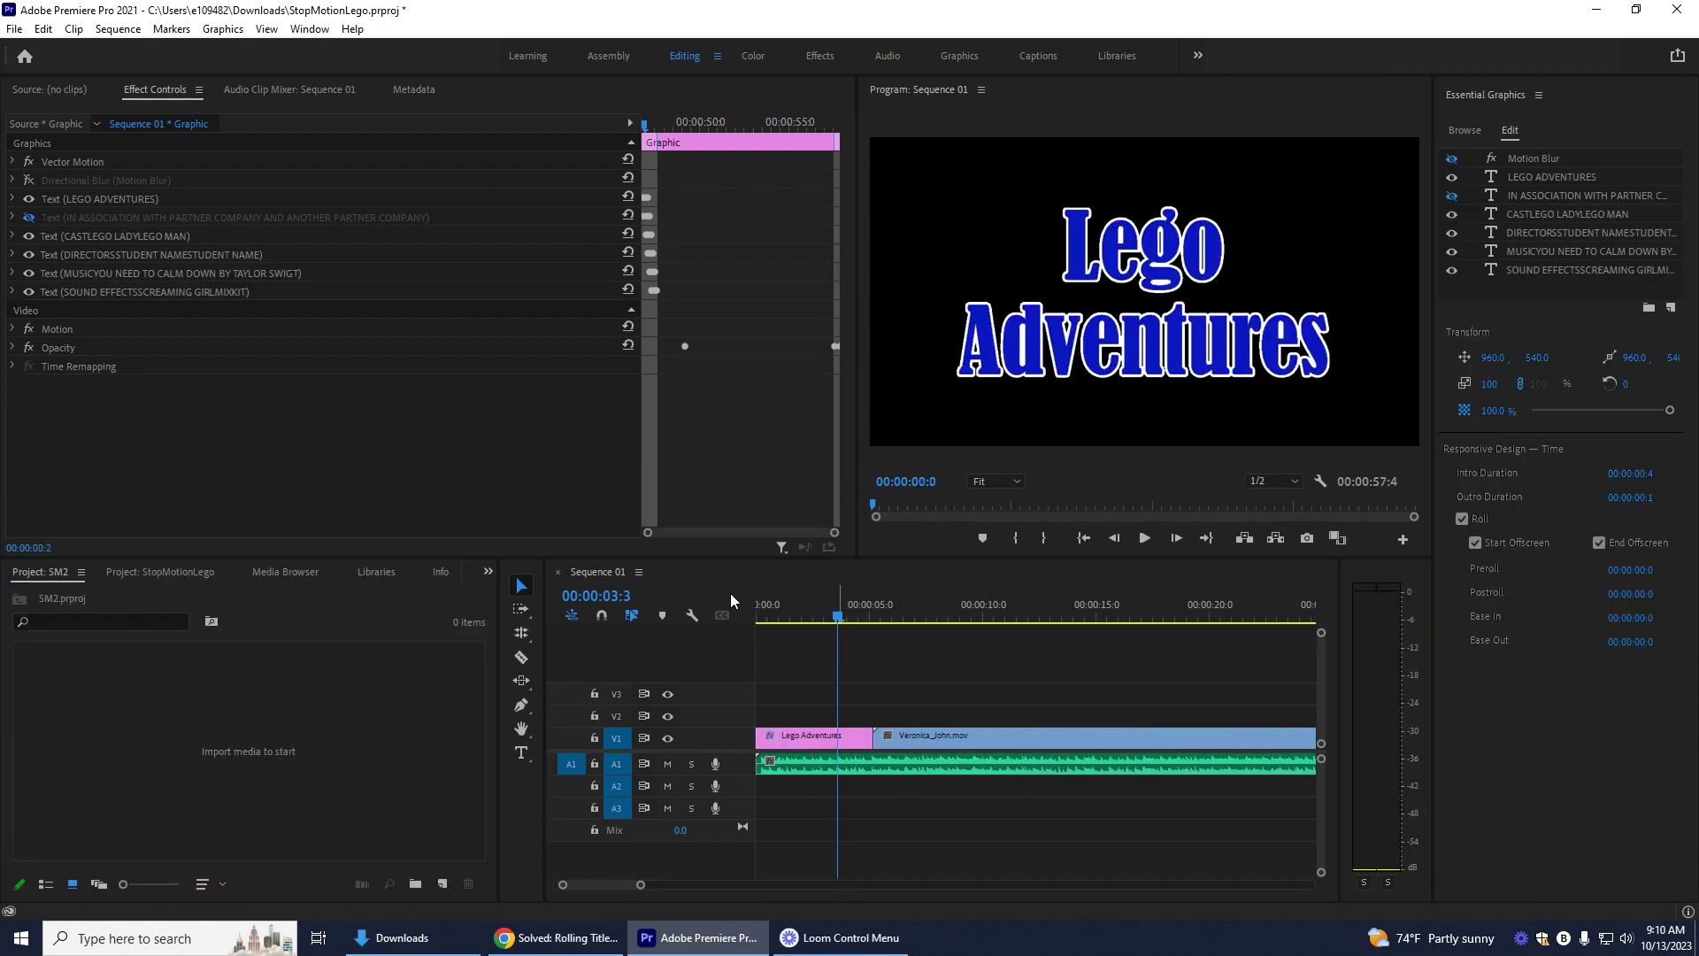
Step: Deselect the credits clip and open Quick Export for Sequence 01 targeting Sequence 01_5.mp4 in Downloads
left_click_drag(623, 884, 659, 894)
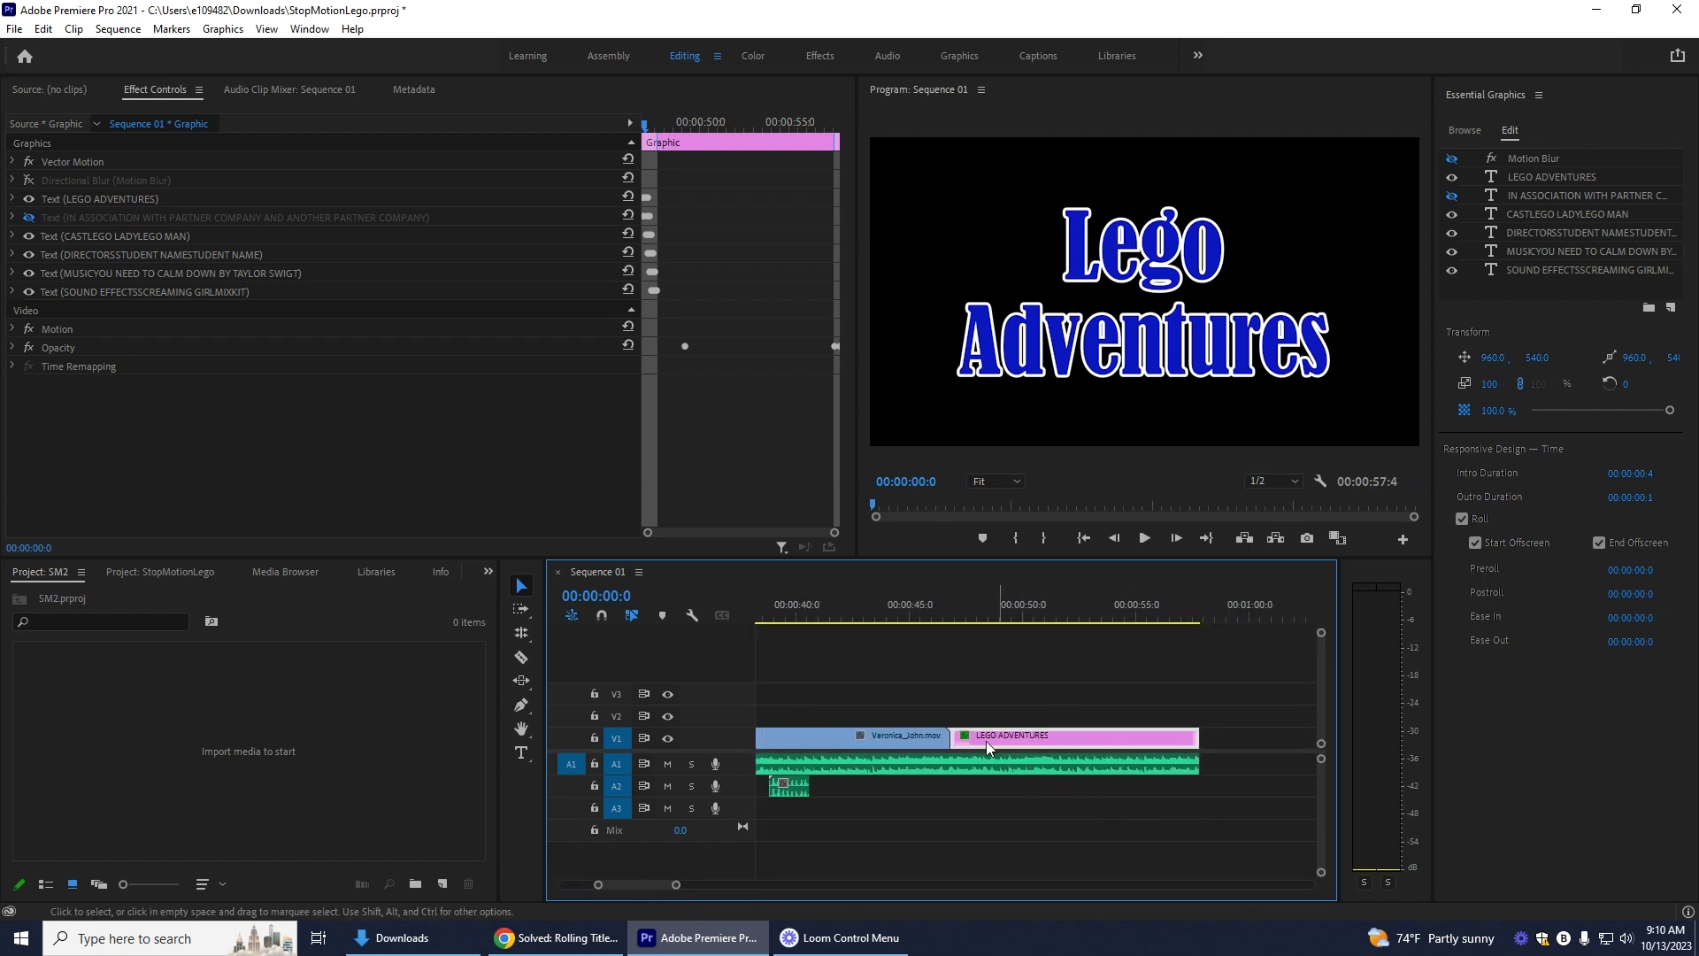
left_click(903, 822)
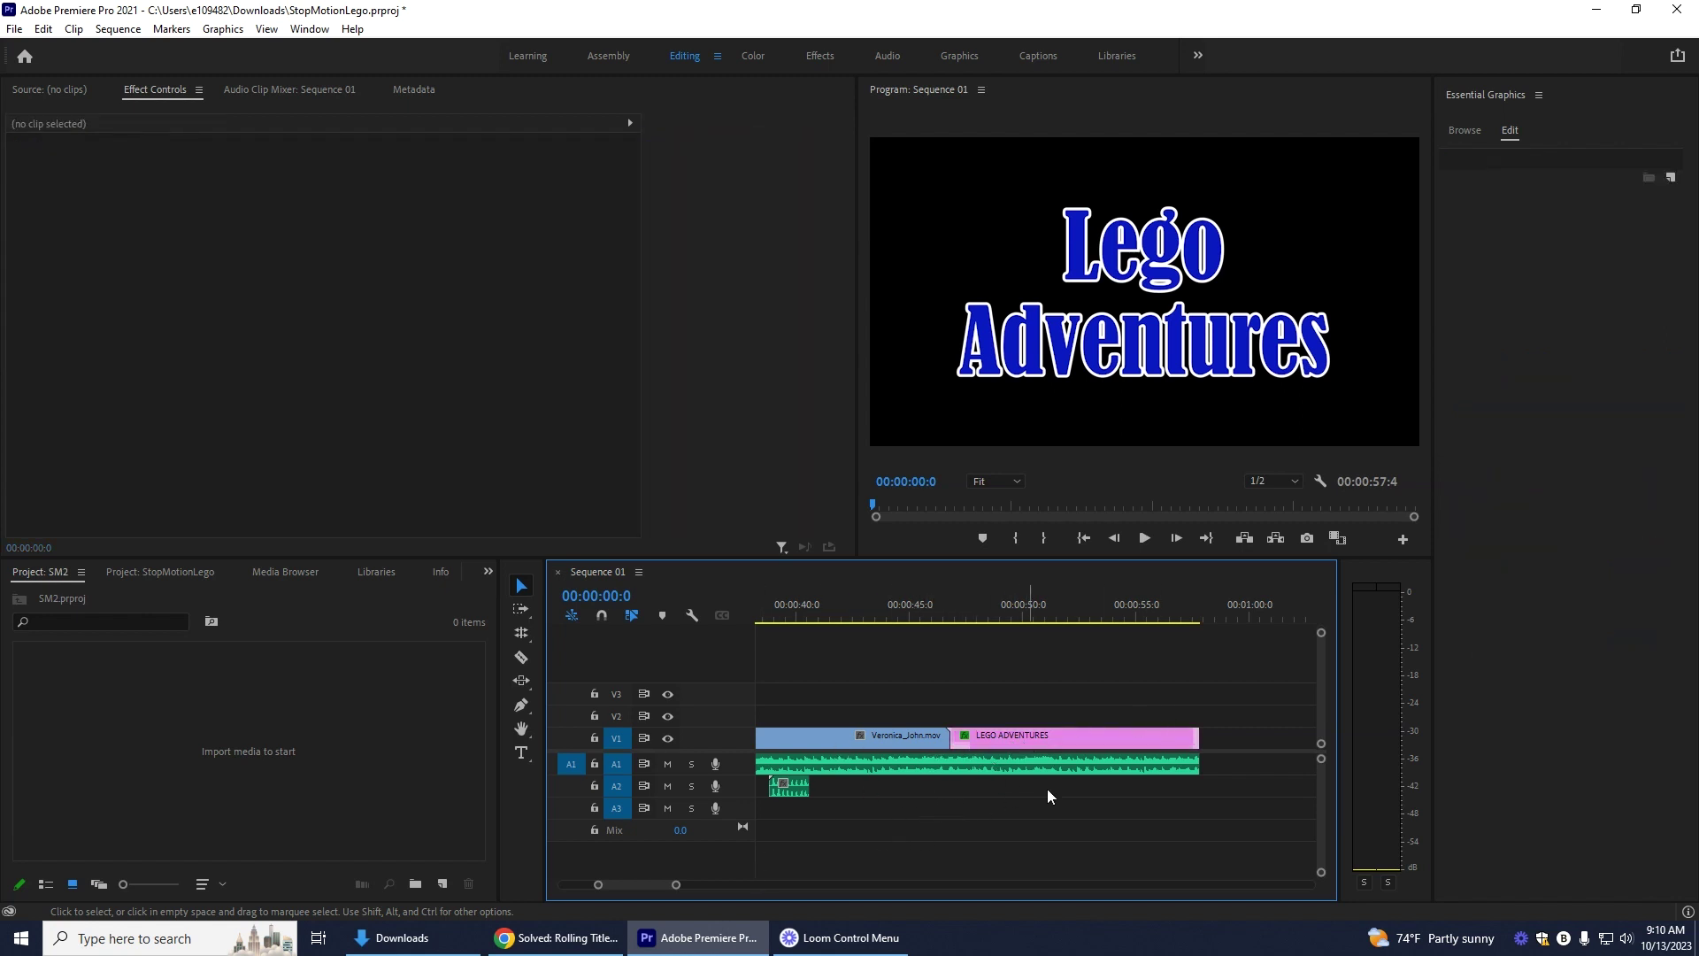
left_click_drag(639, 885, 524, 885)
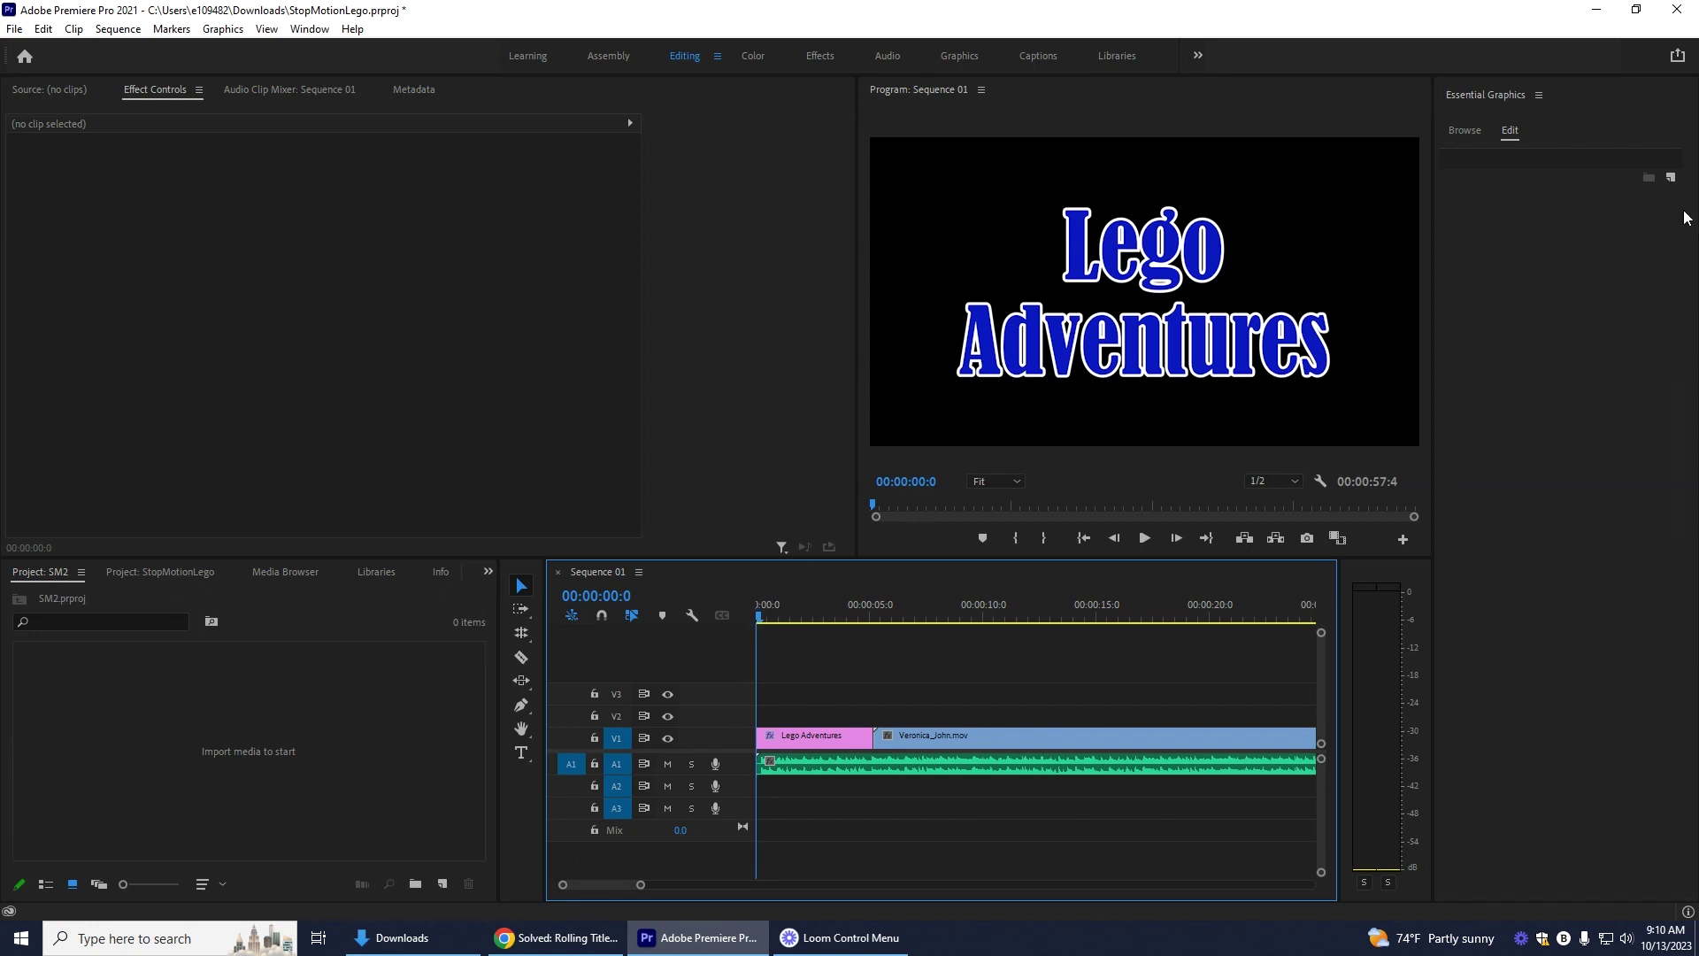
left_click(1679, 57)
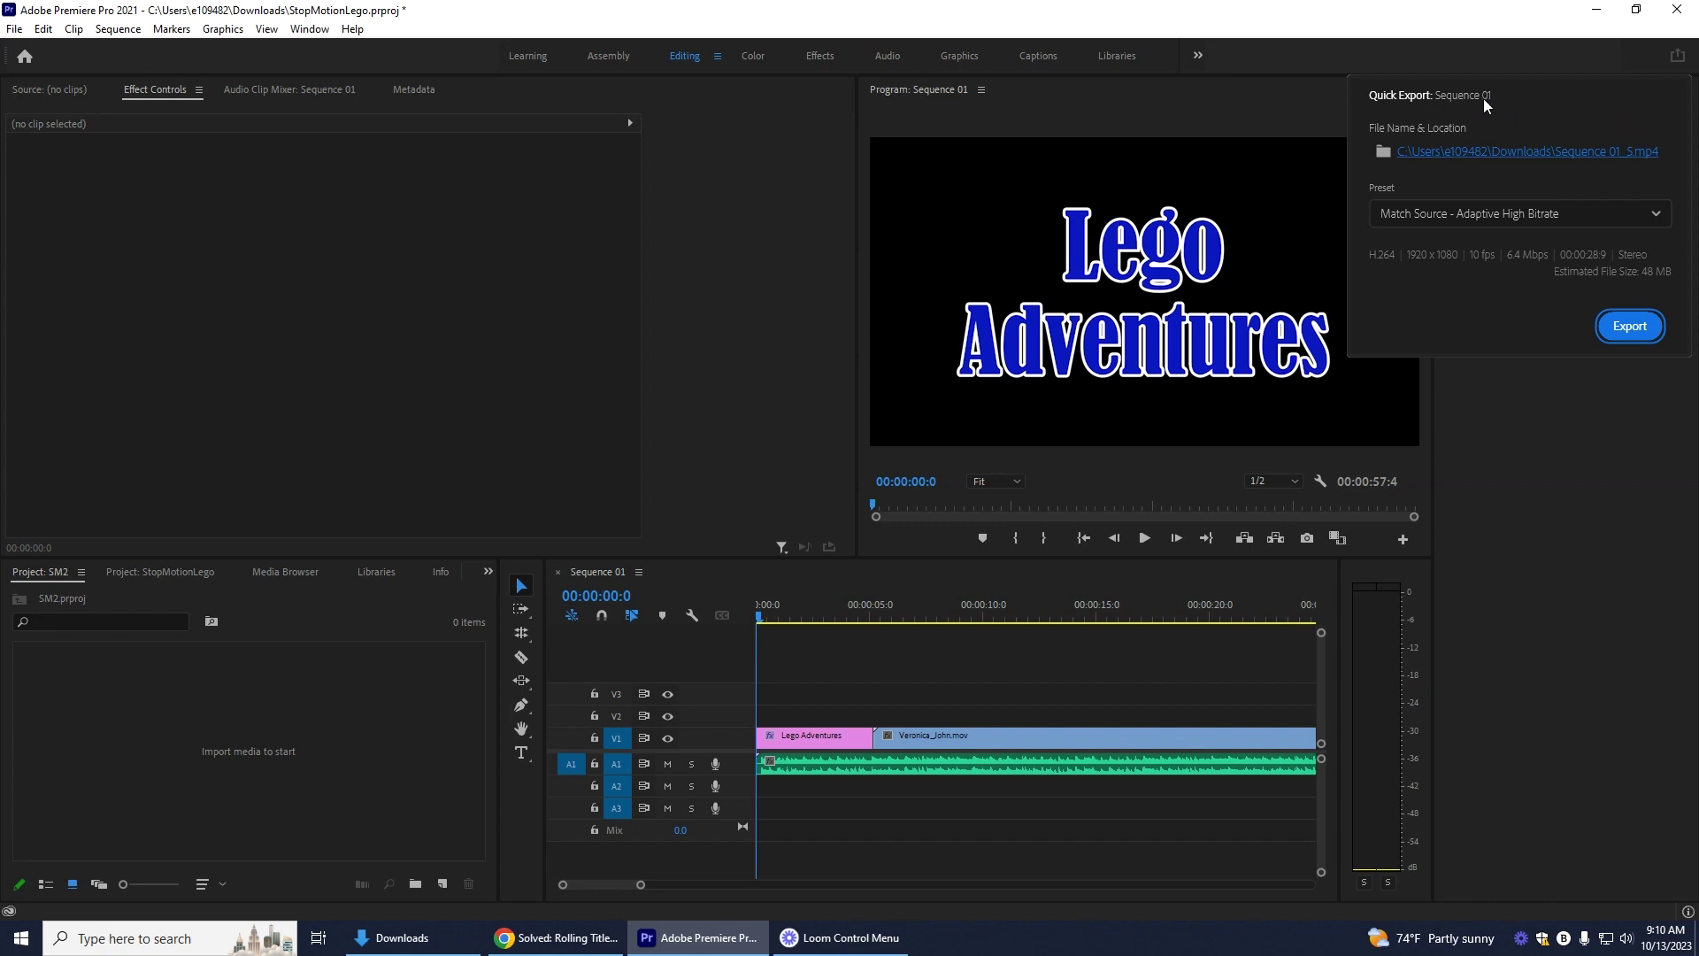
Step: Export Sequence 01 as Sequence 01_5.mp4 with the High Quality 1080p HD preset
left_click(1629, 217)
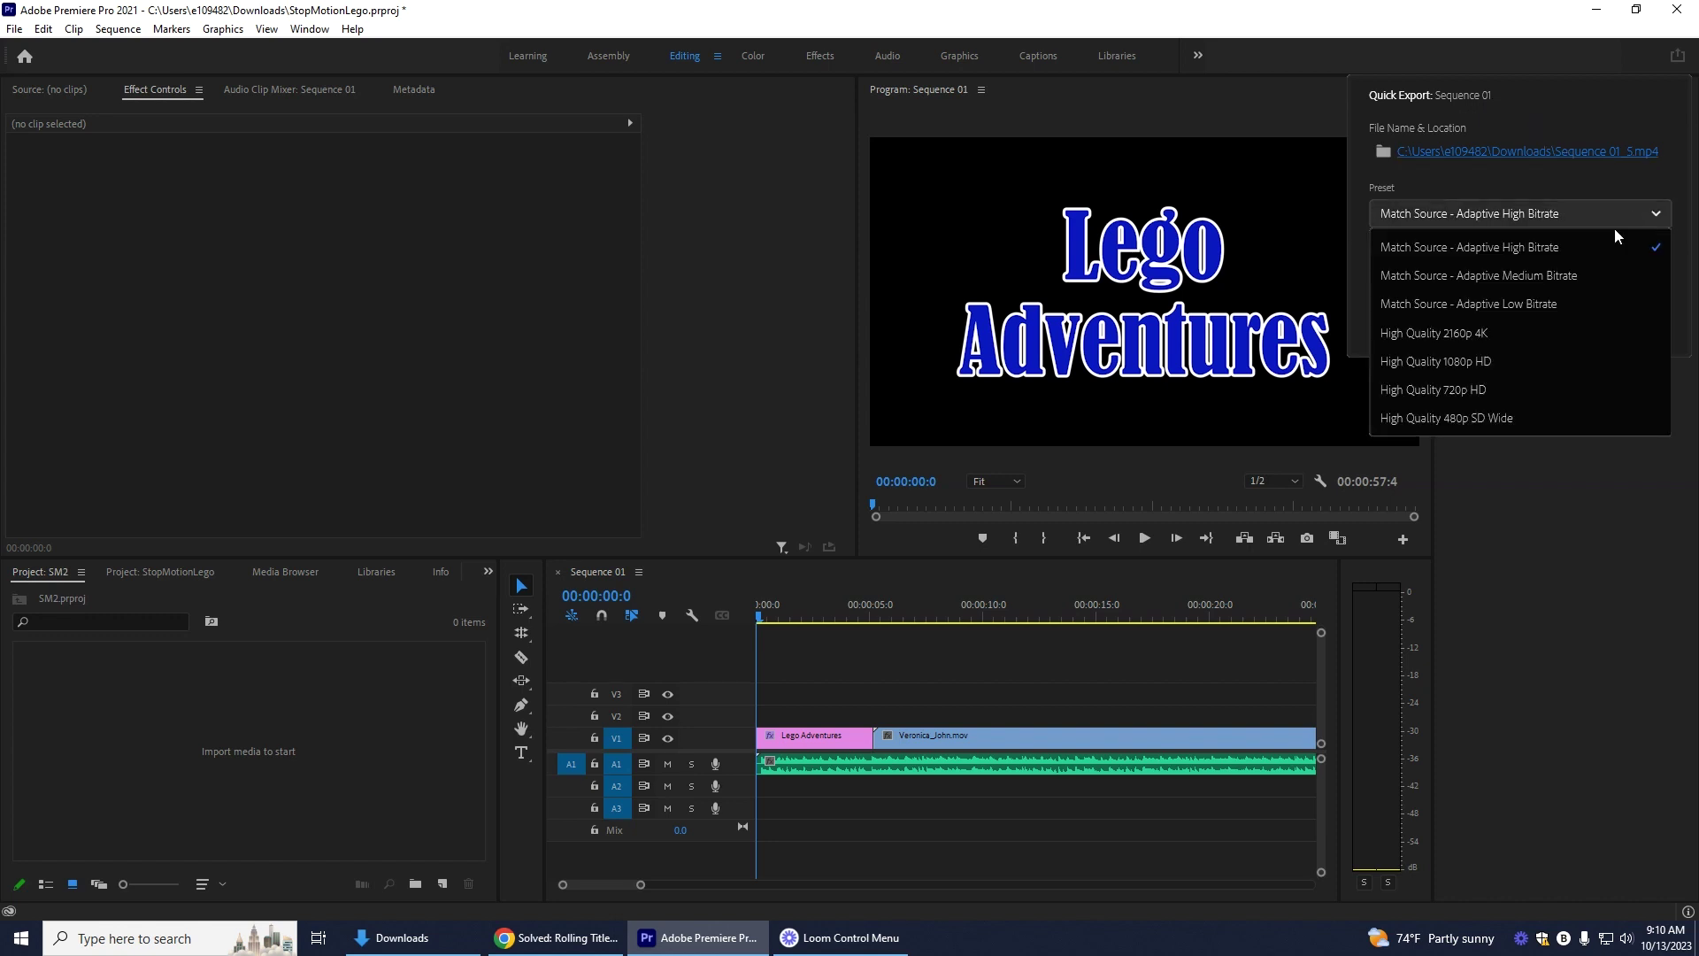
left_click(1444, 362)
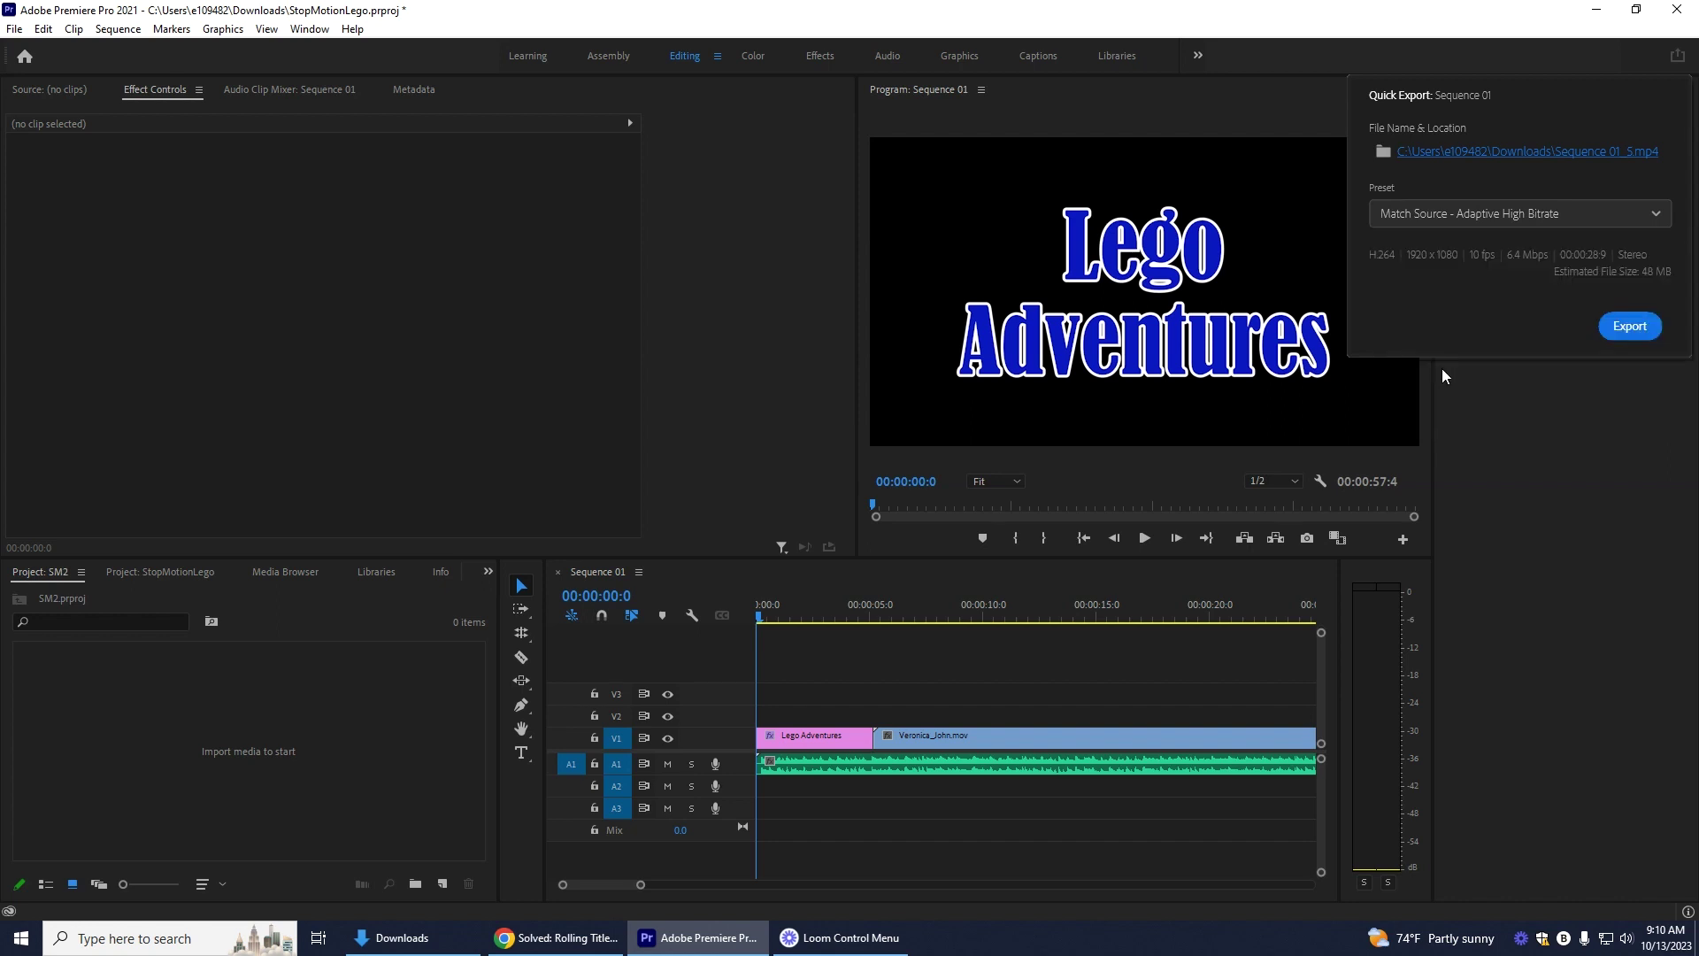
left_click(1629, 327)
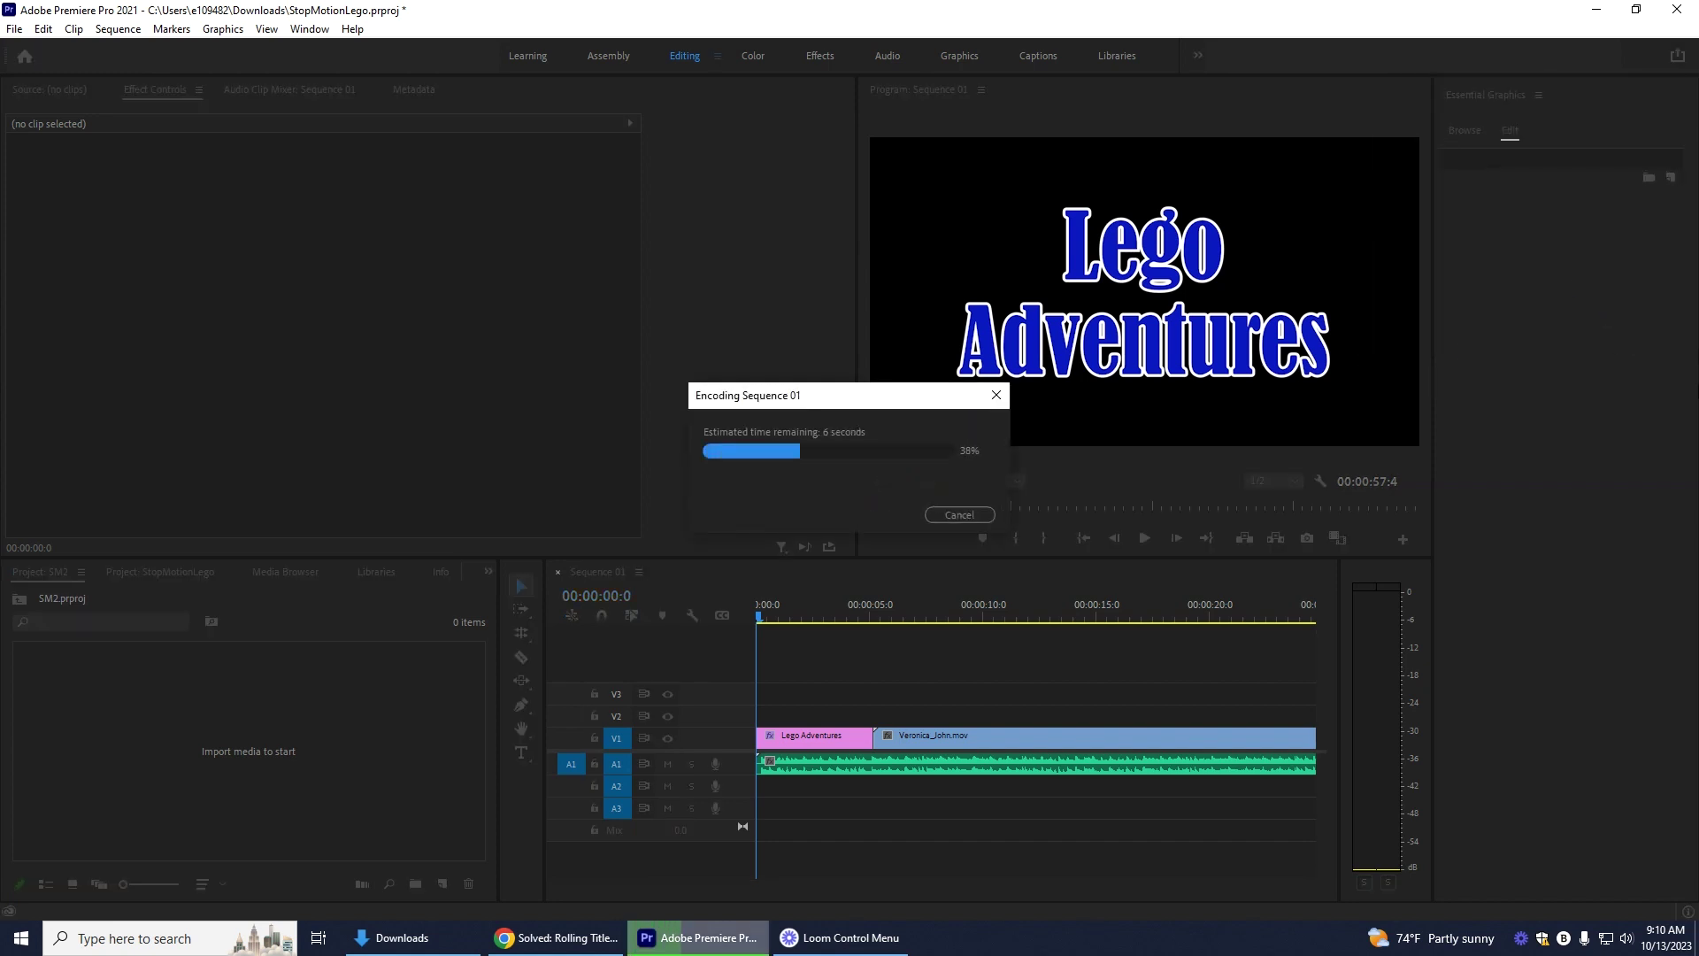
mouse_move(841, 938)
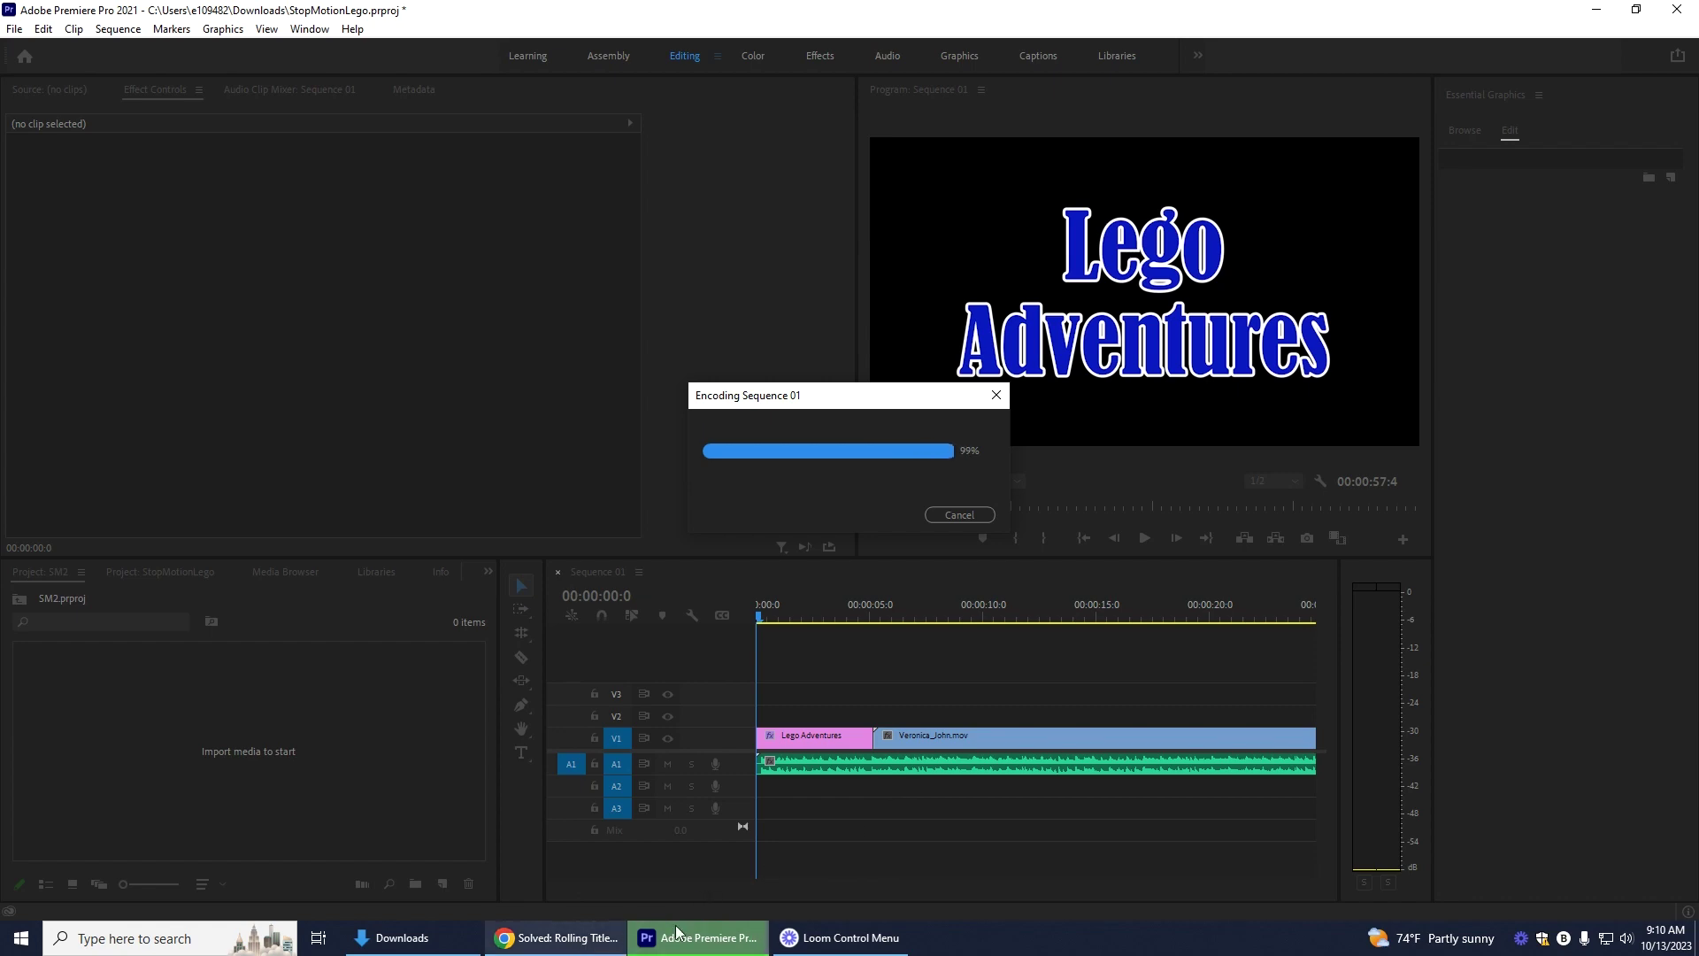
left_click(412, 940)
left_click(427, 203)
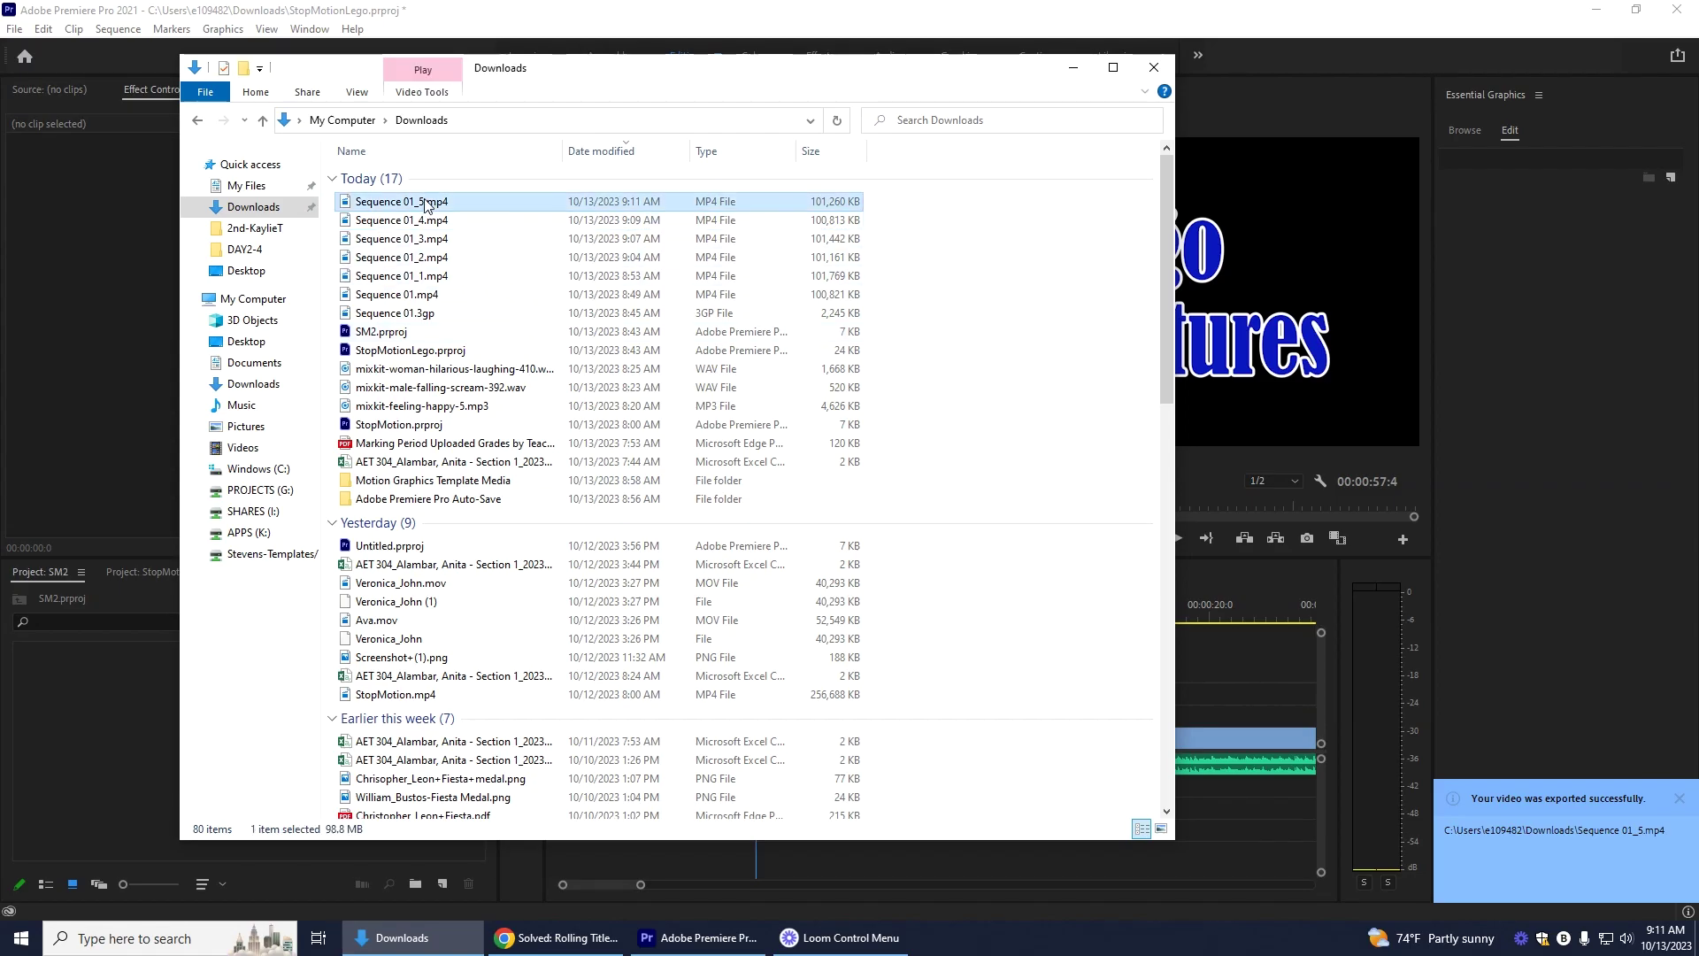
double_click(427, 203)
left_click_drag(49, 872, 1409, 872)
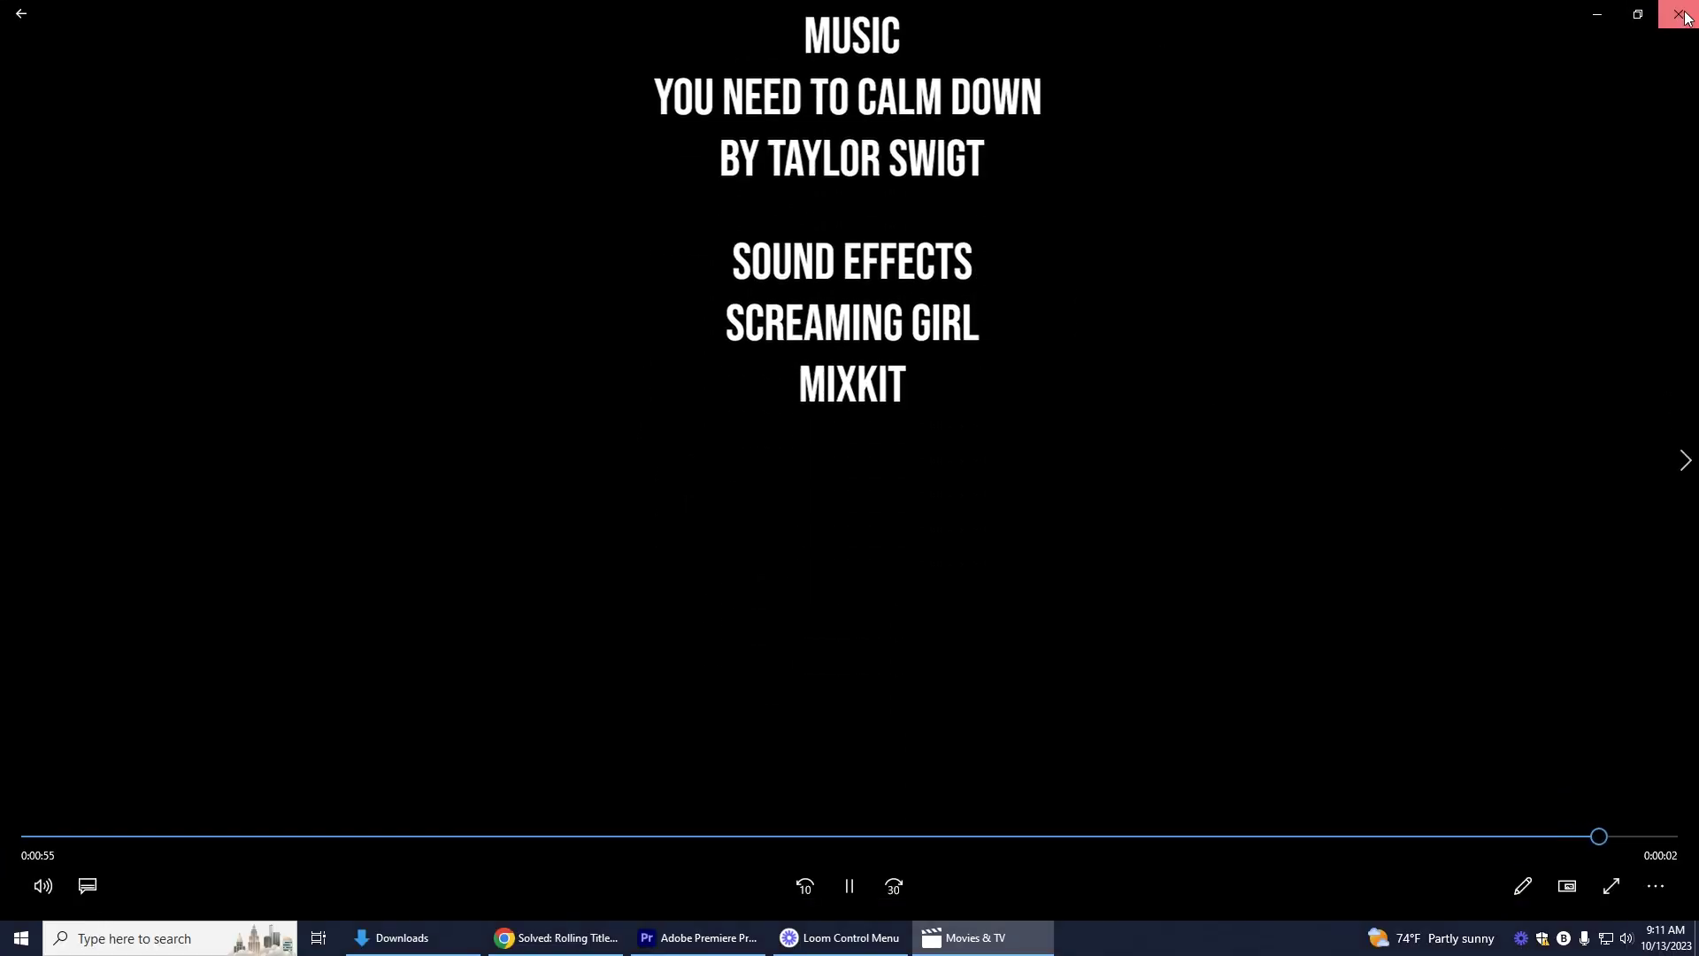
left_click(1680, 15)
left_click(1545, 515)
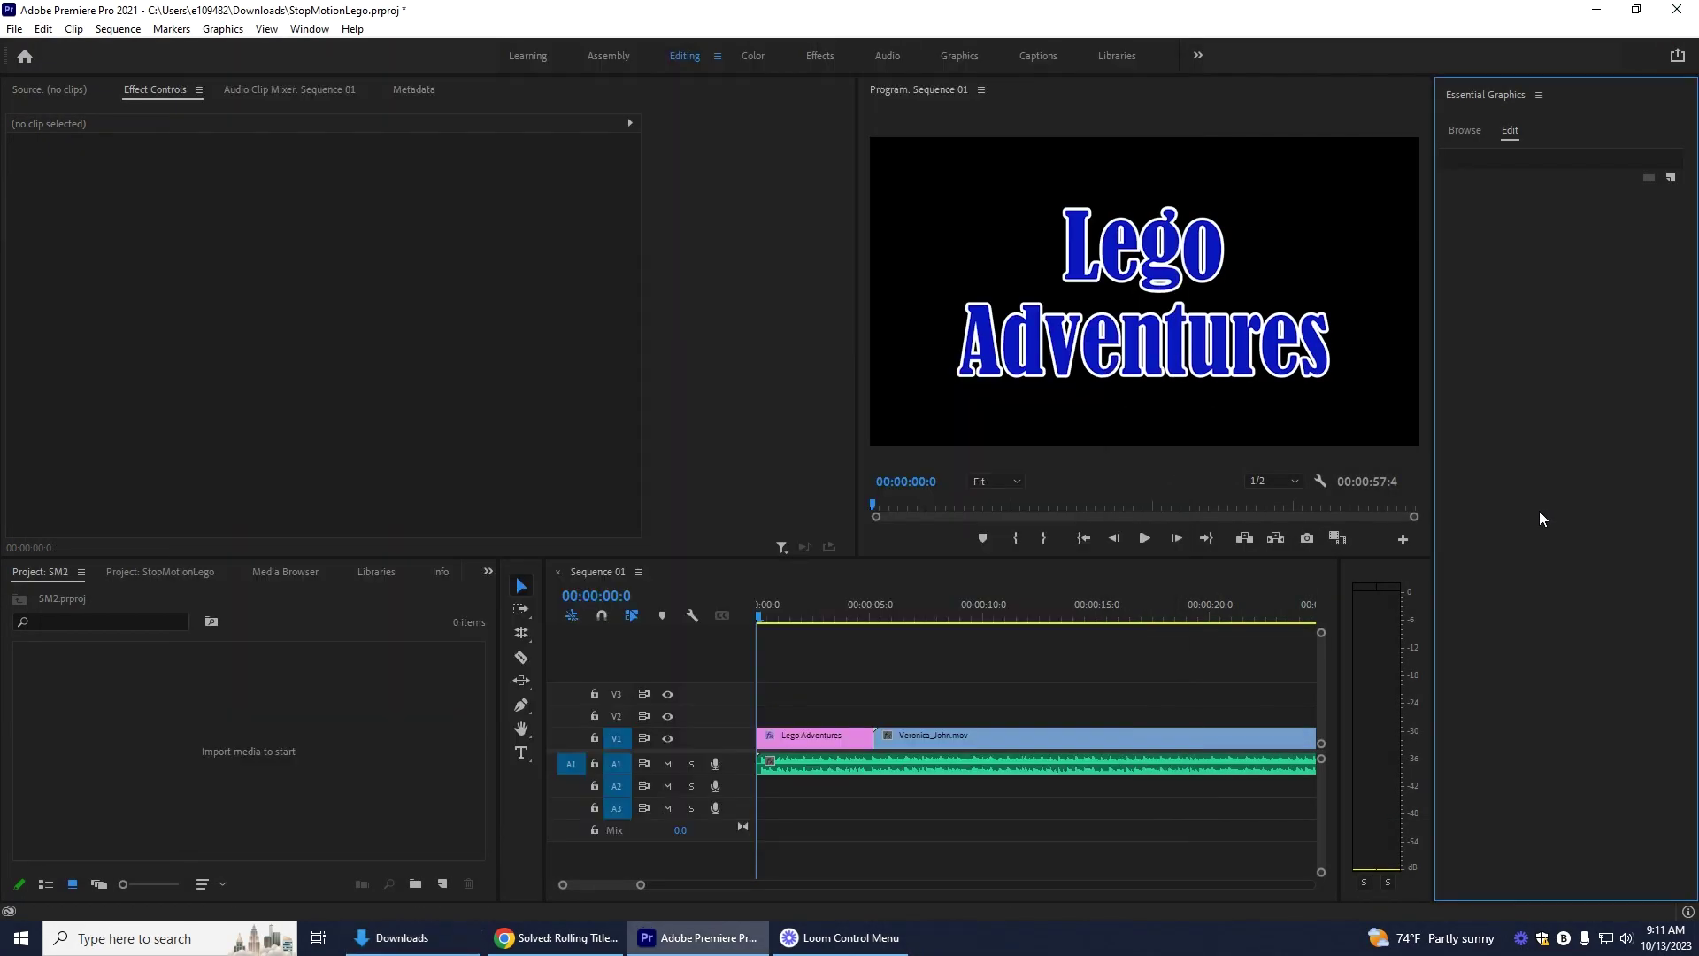